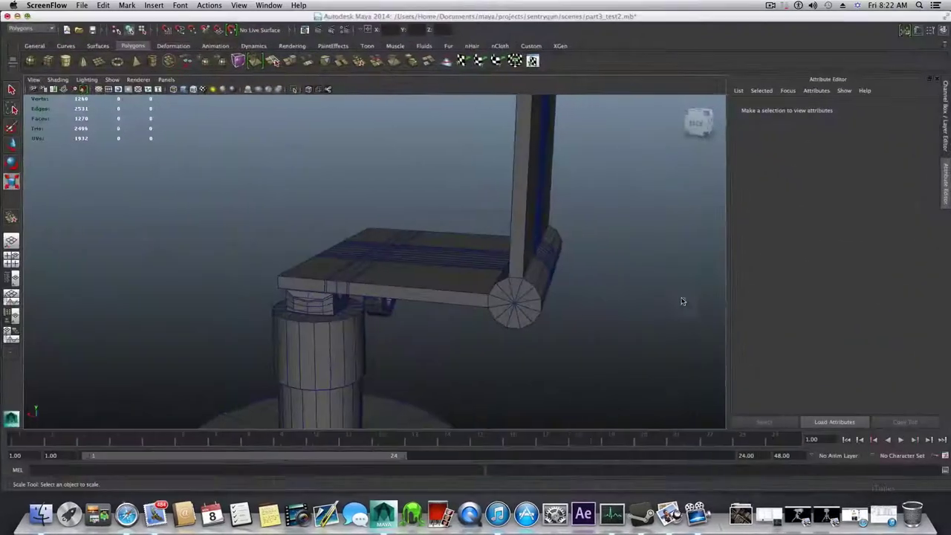
Try to move the L-shaped bracket sideways along X in the perspective view, and undo the move.
left_click_drag(586, 287, 496, 307, "alt")
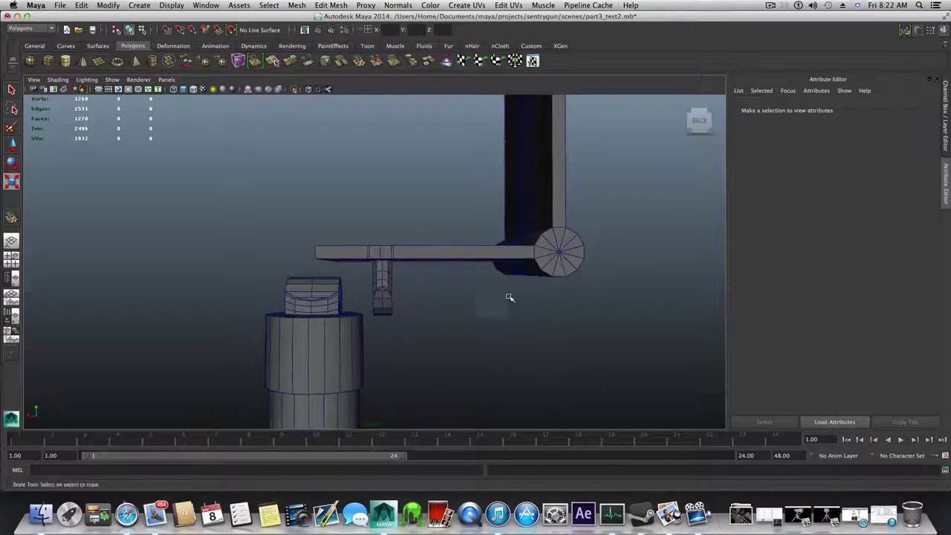
right_click_drag(509, 299, 425, 281, "alt")
left_click_drag(425, 281, 357, 282, "alt")
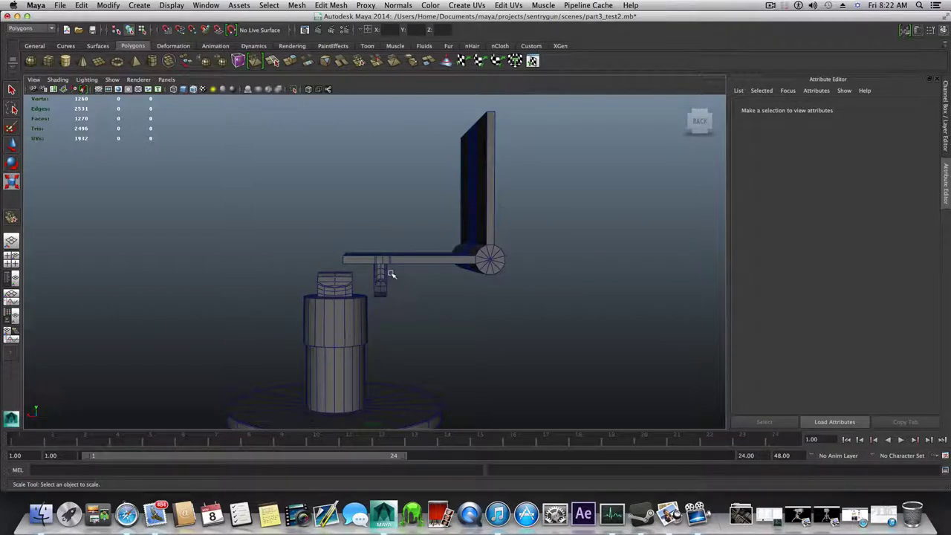
left_click_drag(380, 288, 378, 272, "alt")
key("w")
scroll(379, 268, "down", 5)
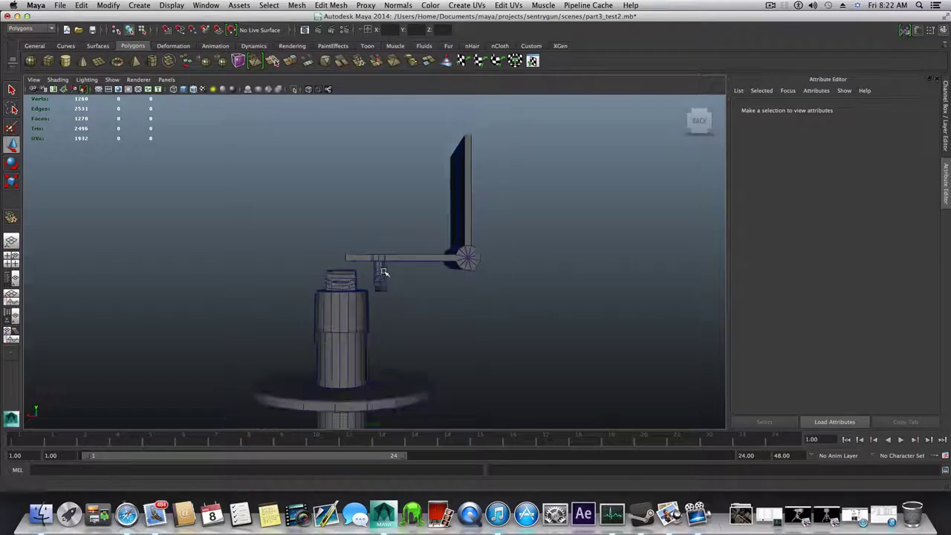
left_click(378, 262)
left_click_drag(378, 263, 367, 232, "alt")
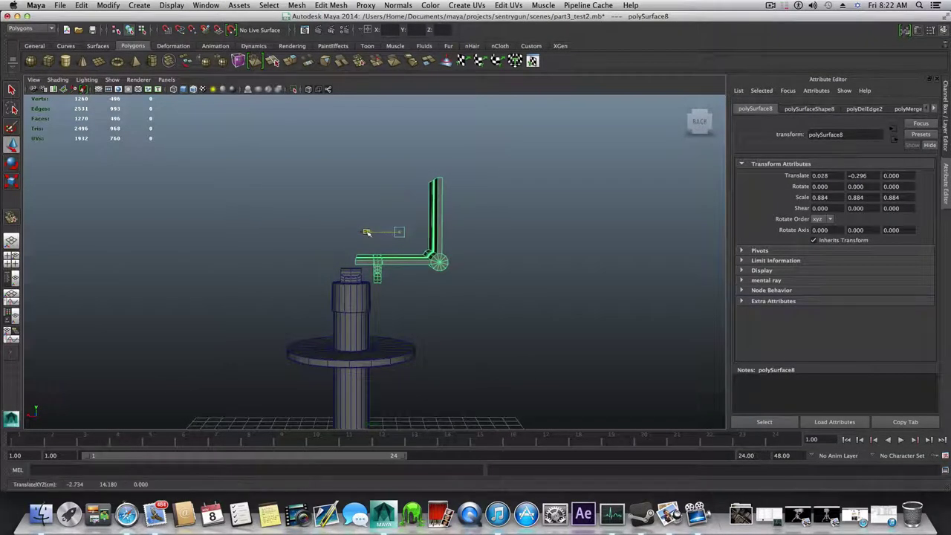
key("ctrl+z")
Try to shift the L-shaped bracket about 0.15 units along X toward the post in the front view, and undo it.
key("space")
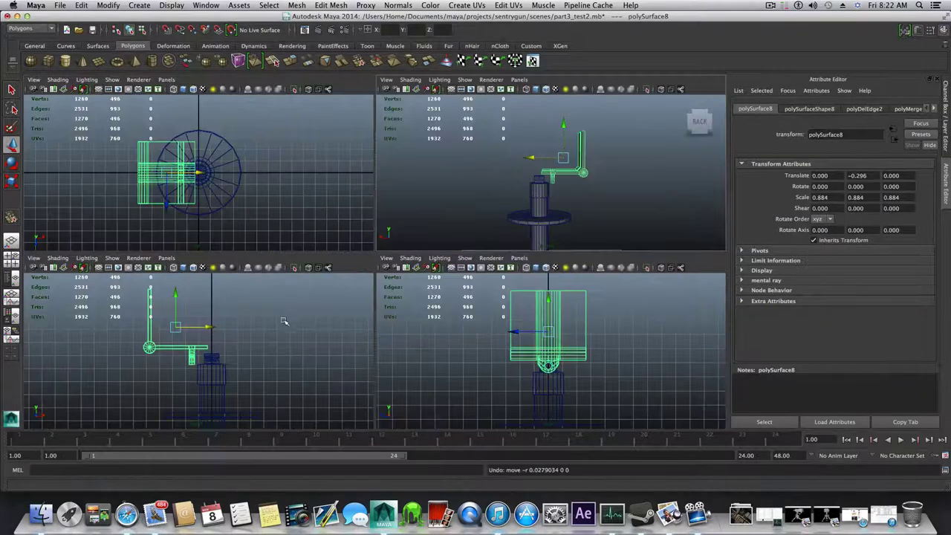
key("space")
left_click_drag(363, 215, 367, 214)
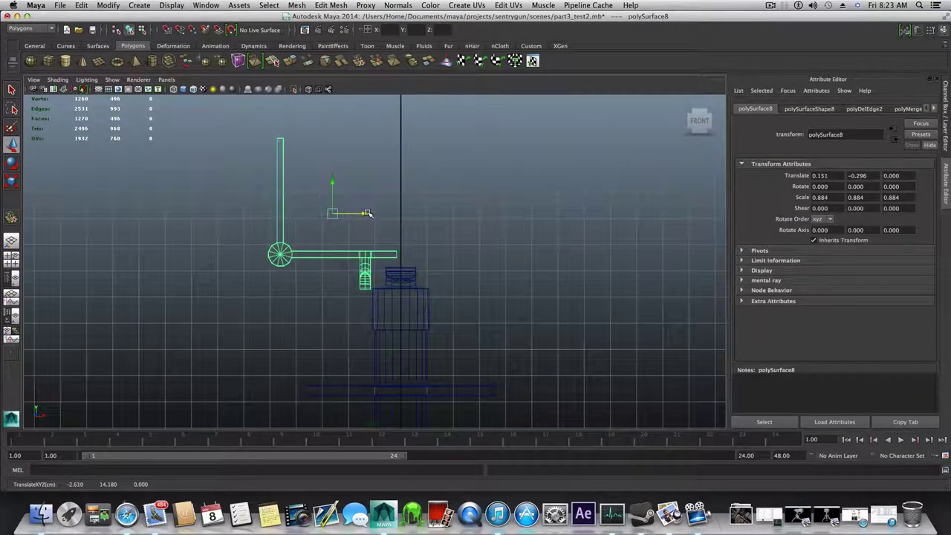
right_click_drag(393, 254, 343, 254)
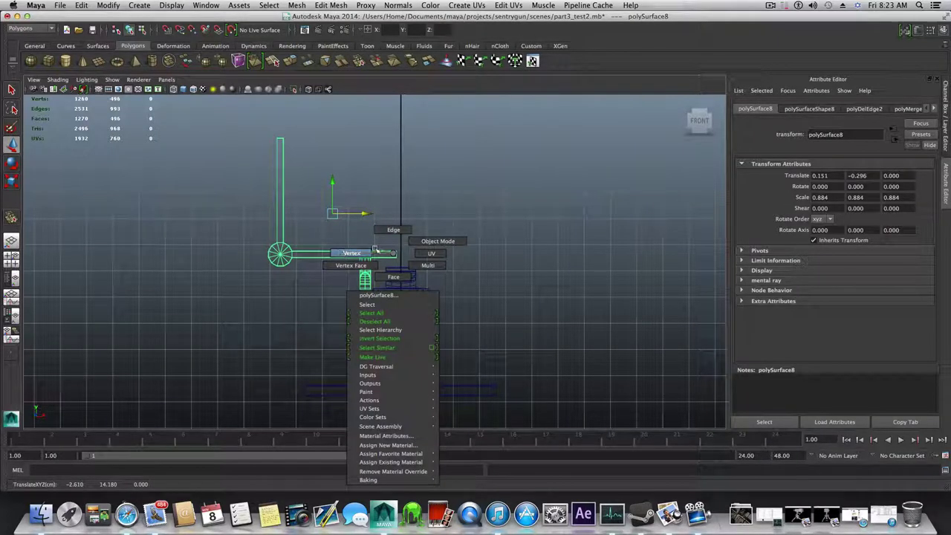
right_click_drag(375, 250, 395, 252)
key("super+z")
key("super+z")
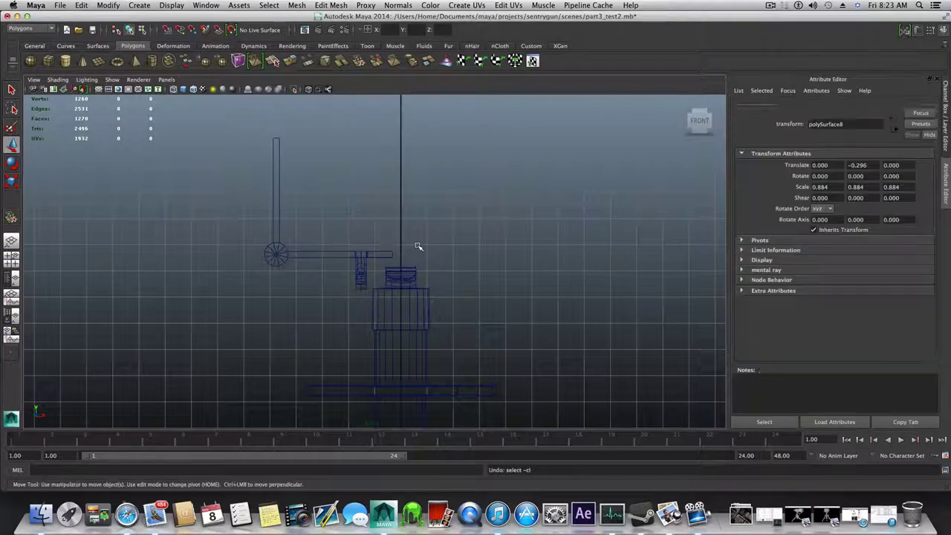
Undo the bracket's earlier moves and scaling back to translate 0, 0, 0 and scale 1, 1, 1.
key("z")
key("z")
key("z")
key("z")
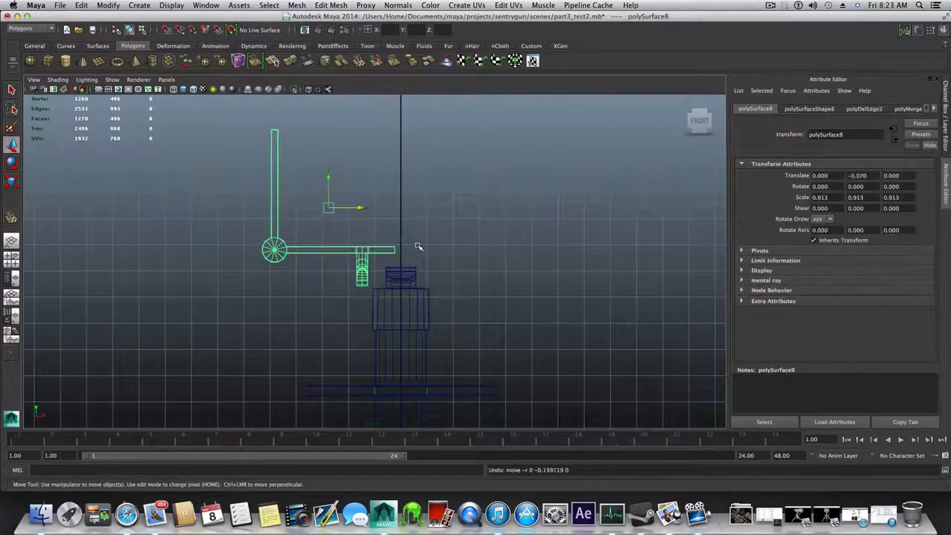
key("z")
key("z")
key("z")
key("z")
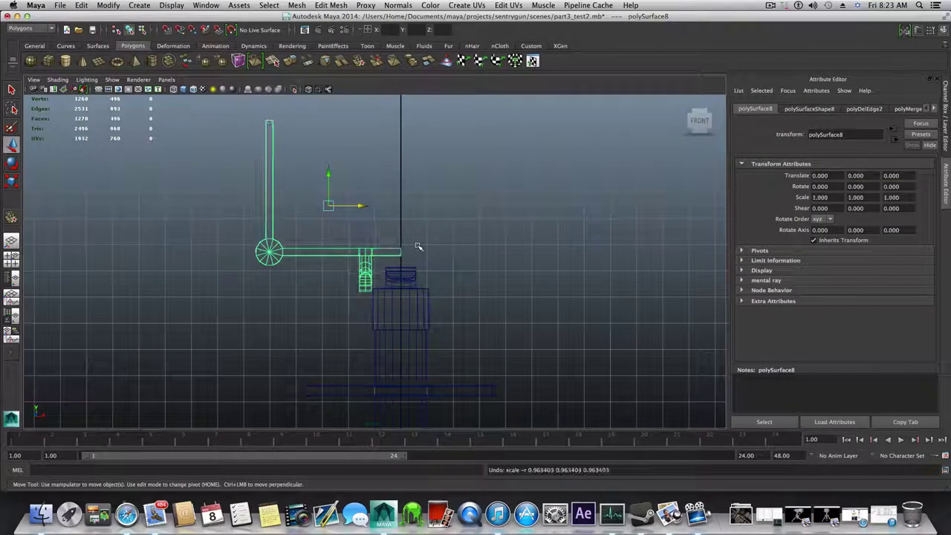
Examine the bracket from the left and compare it with the sentry gun in the reference image side.jpg.
key("space")
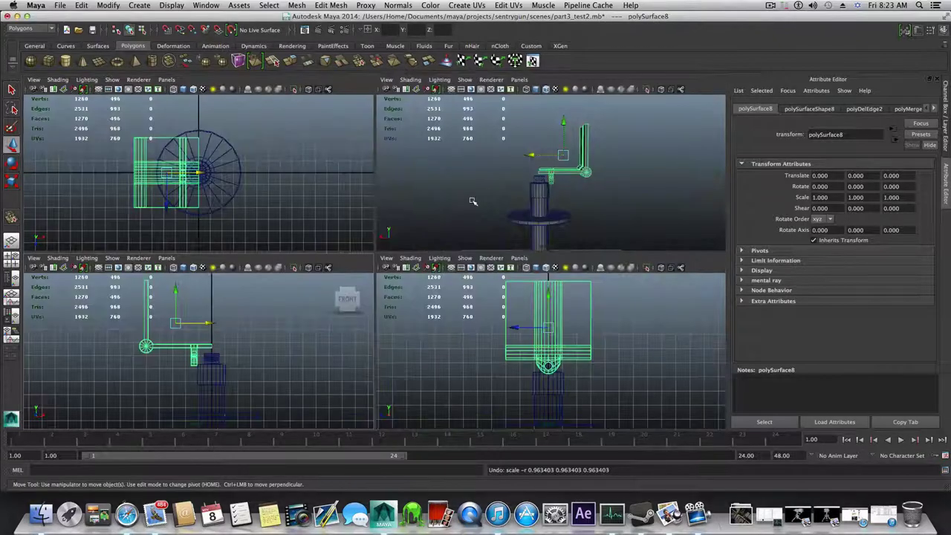
left_click_drag(583, 211, 512, 210, "alt")
key("space")
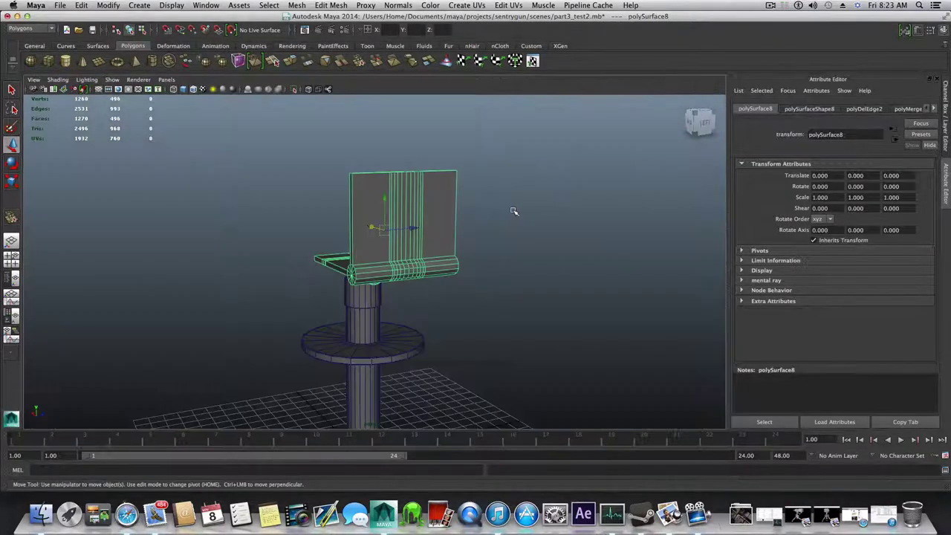
left_click_drag(456, 216, 333, 174, "alt")
key("ctrl+z")
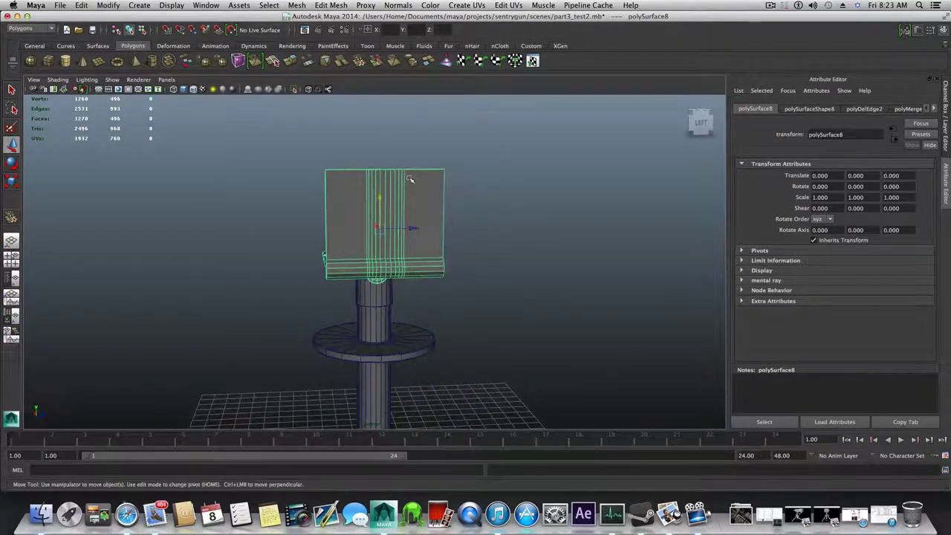
left_click_drag(409, 179, 389, 176, "alt")
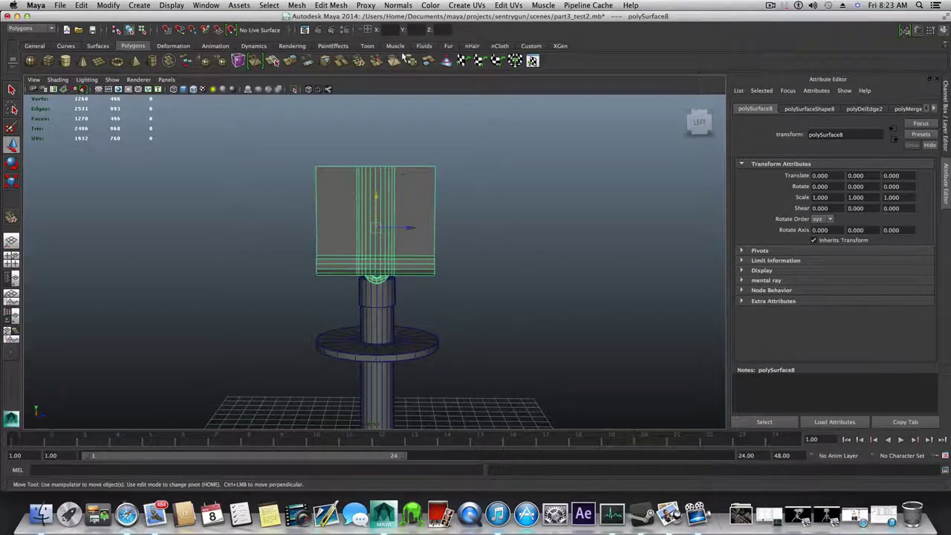
left_click_drag(409, 18, 401, 187)
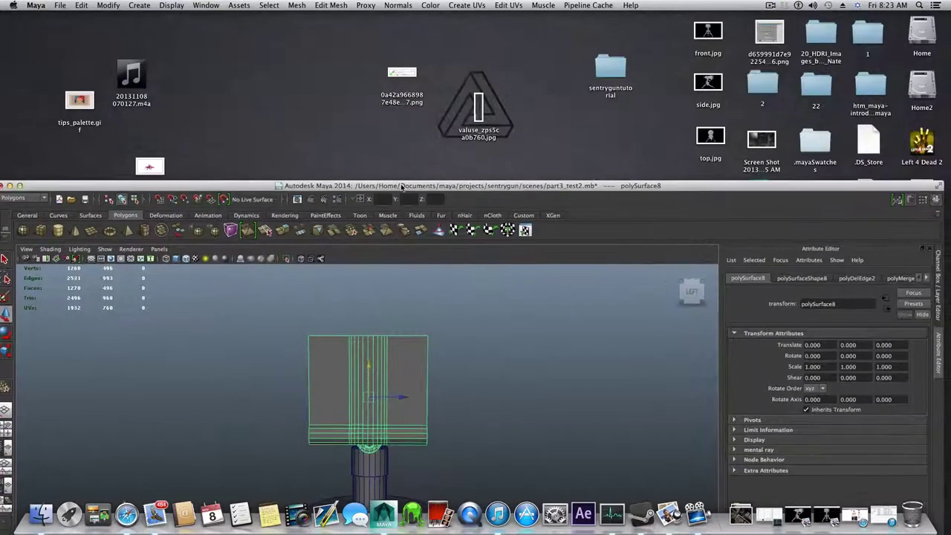
double_click(702, 87)
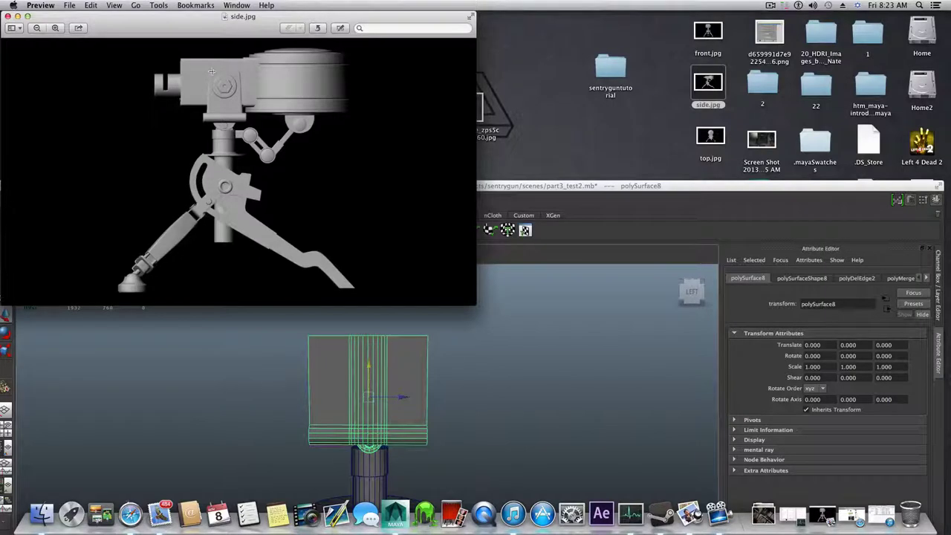
left_click(8, 16)
left_click_drag(357, 186, 365, 4)
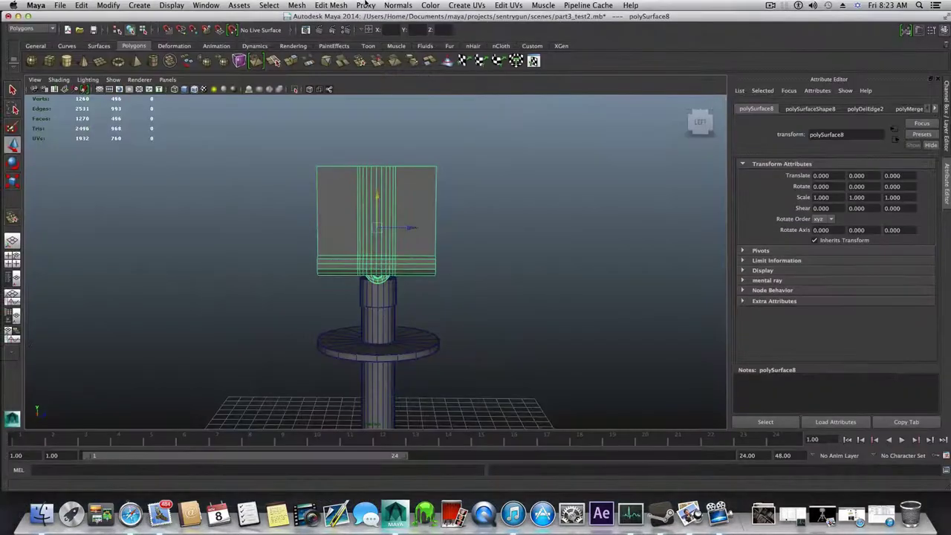
Insert a horizontal edge loop across the upper part of the bracket's upright plate.
right_click_drag(354, 197, 535, 223, "alt")
middle_click_drag(445, 184, 439, 227, "alt")
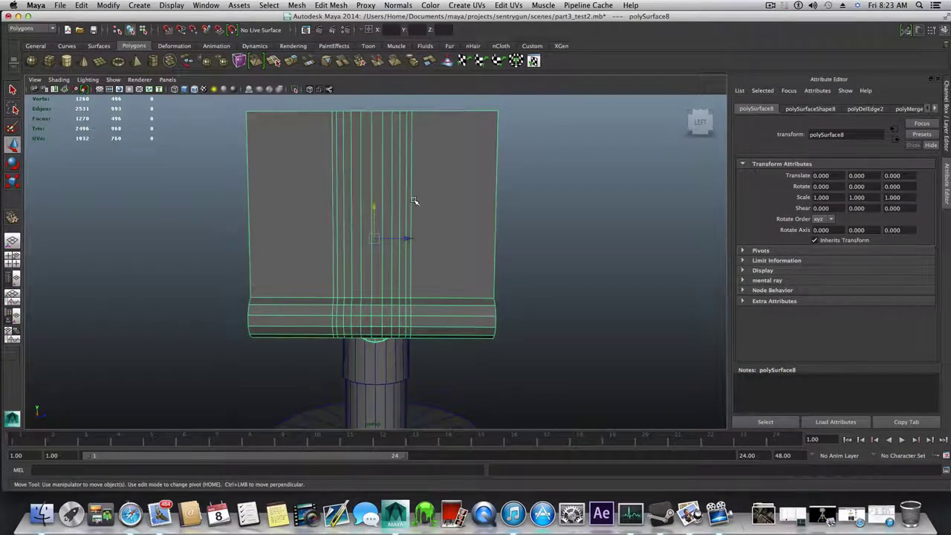
right_click_drag(445, 191, 389, 205, "shift")
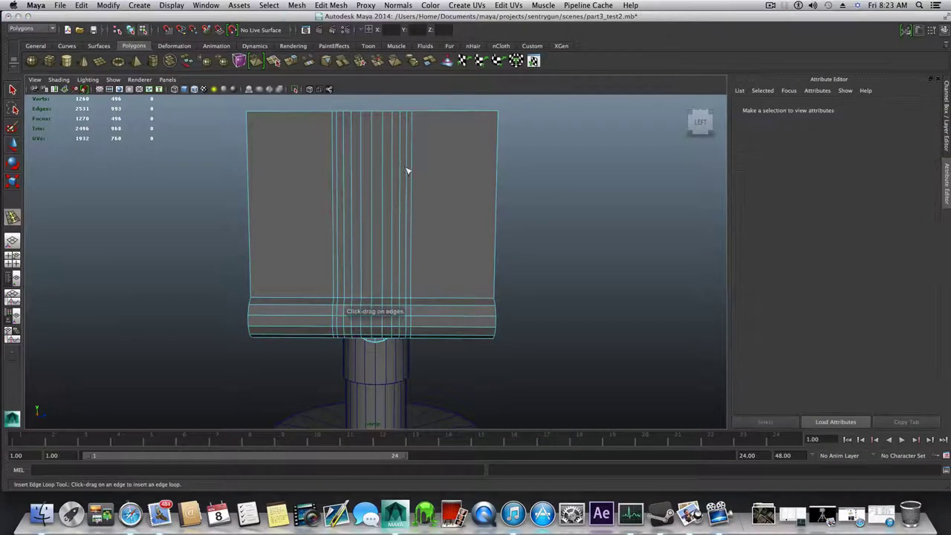
left_click_drag(394, 188, 376, 168, "alt")
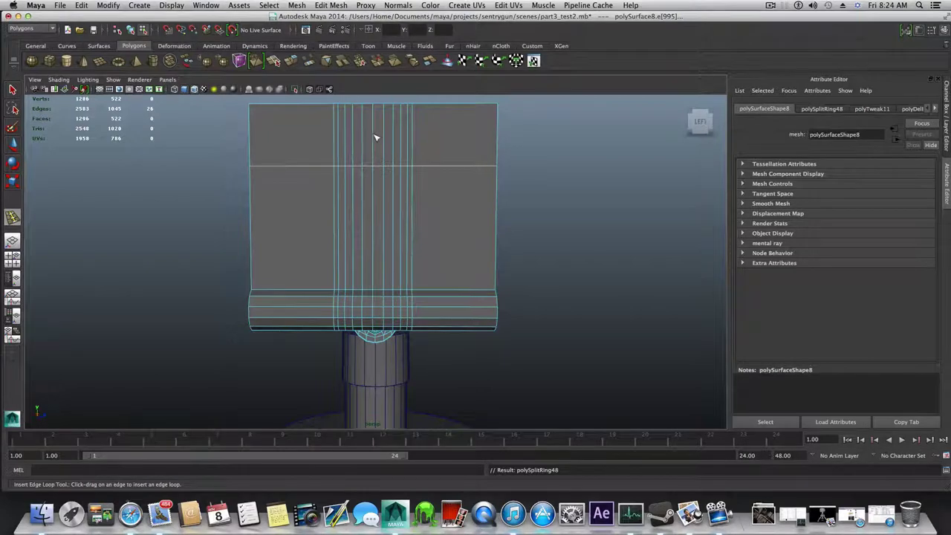
Try to add offset edge loops on both sides of the upright plate's horizontal loop with the Offset Edge Loop Tool.
left_click(330, 5)
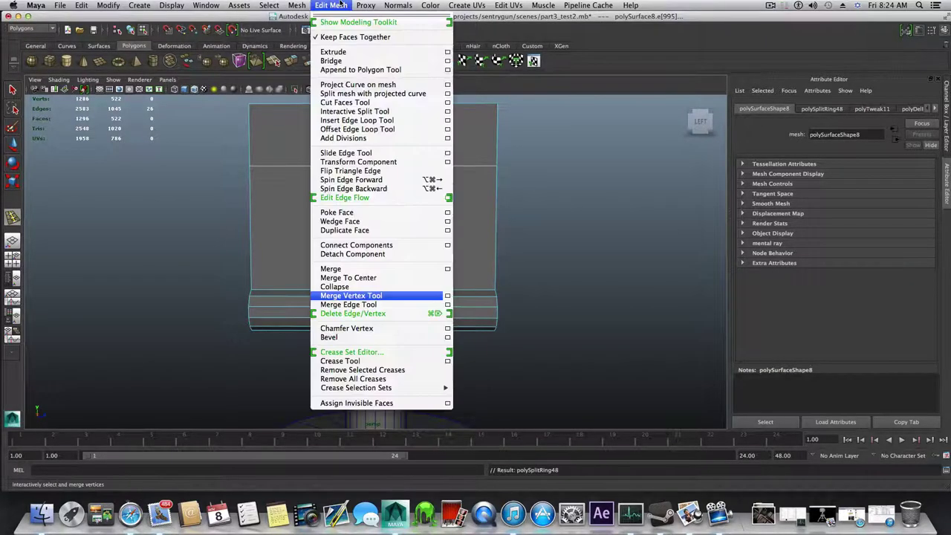
left_click(355, 129)
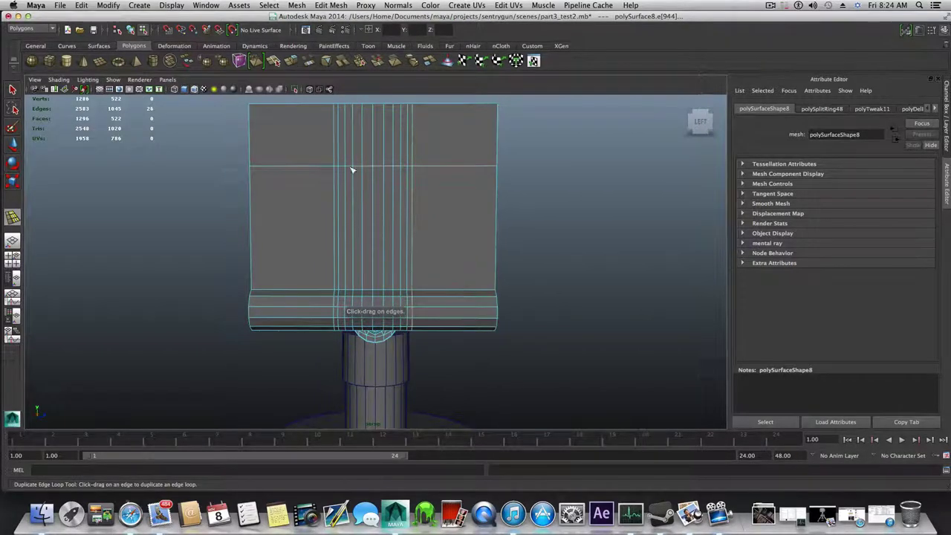
key("super+z")
mouse_move(317, 166)
left_mouse_down()
mouse_move(335, 166)
mouse_move(276, 166)
mouse_move(329, 171)
left_mouse_up()
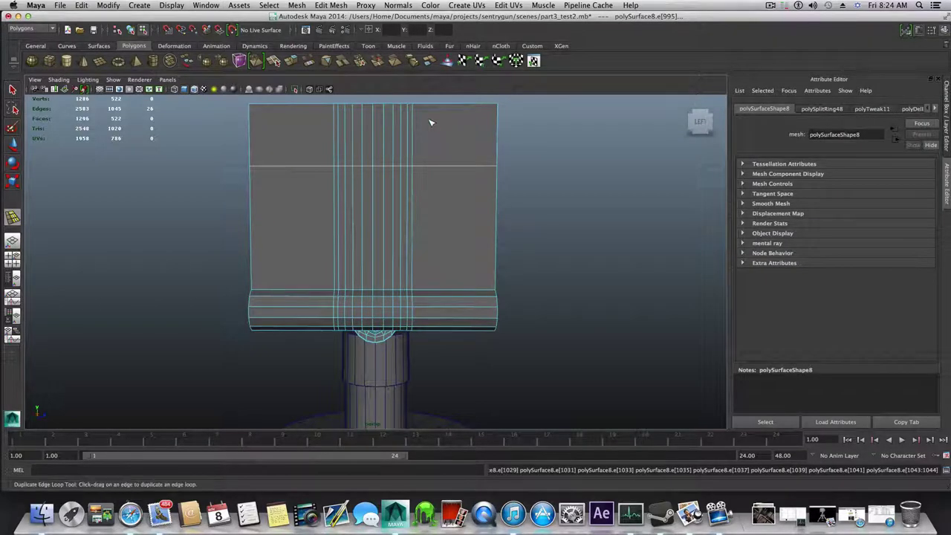
key("F8")
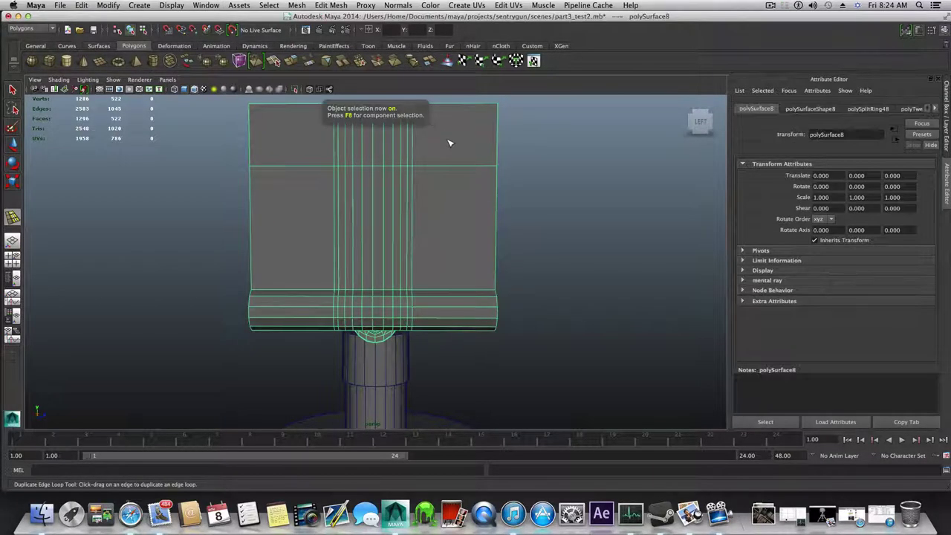
Insert one horizontal edge loop above and one below the upright plate's existing loop, at about equal distances.
right_click_drag(447, 142, 416, 153, "shift")
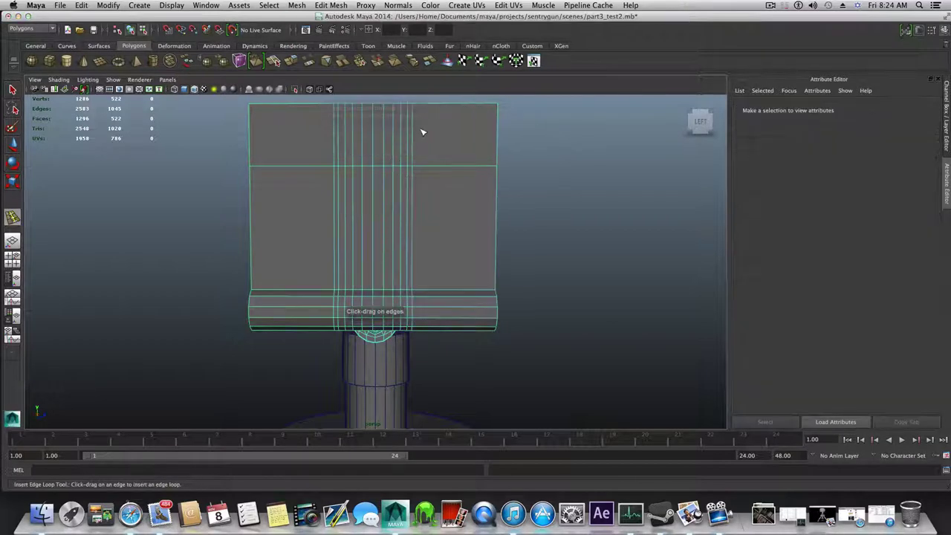
left_click(414, 138)
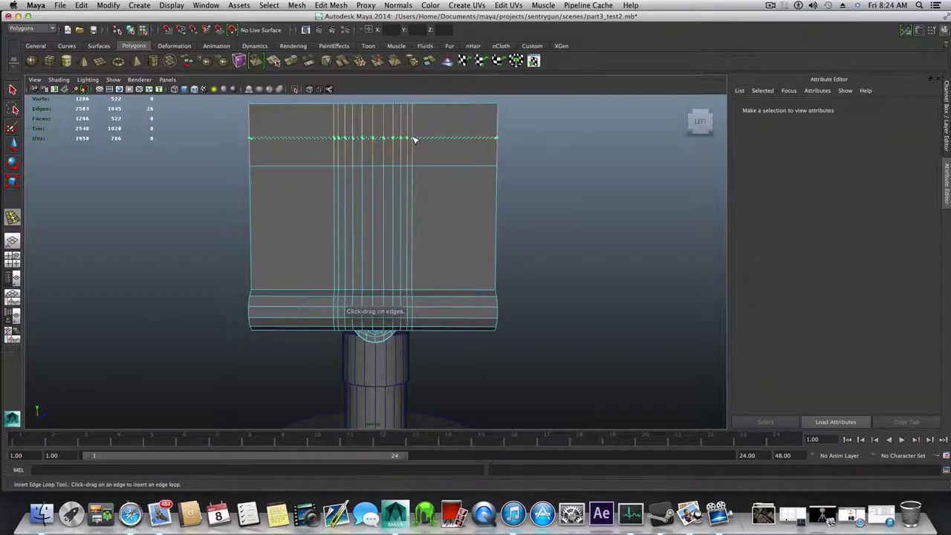
left_click(414, 197)
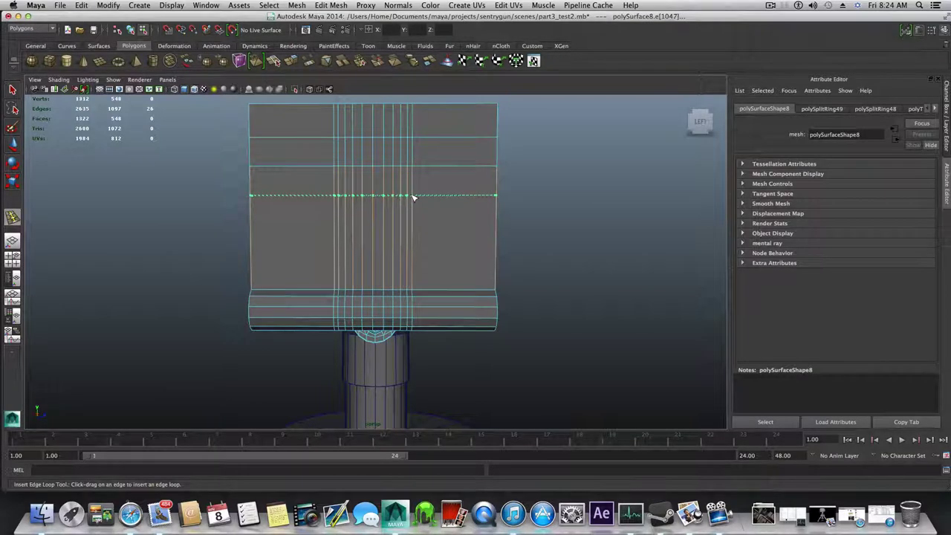
left_click(414, 196)
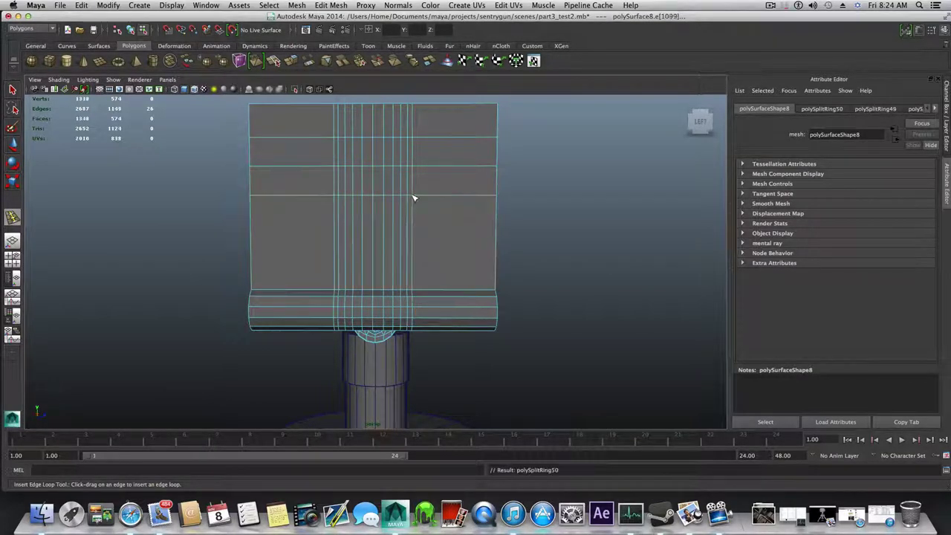
Insert two outer horizontal edge loops on the upright plate, one above the upper loop and one below the lower loop.
left_click(414, 124)
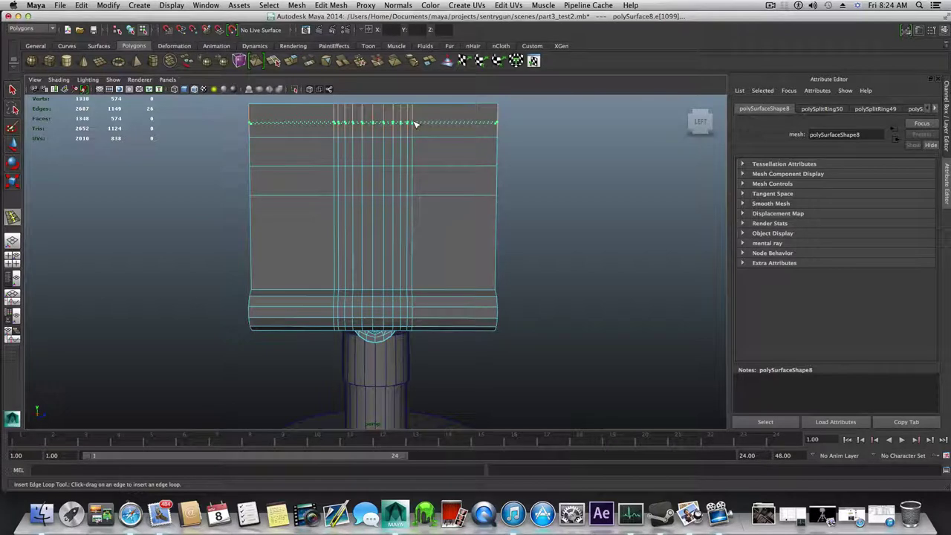
left_click(413, 206)
key("ctrl+z")
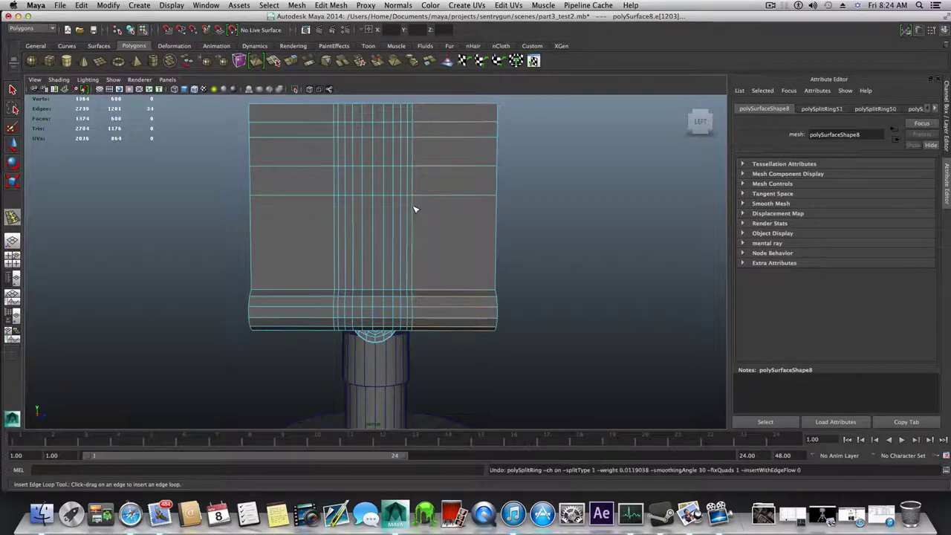
left_click_drag(414, 207, 414, 213)
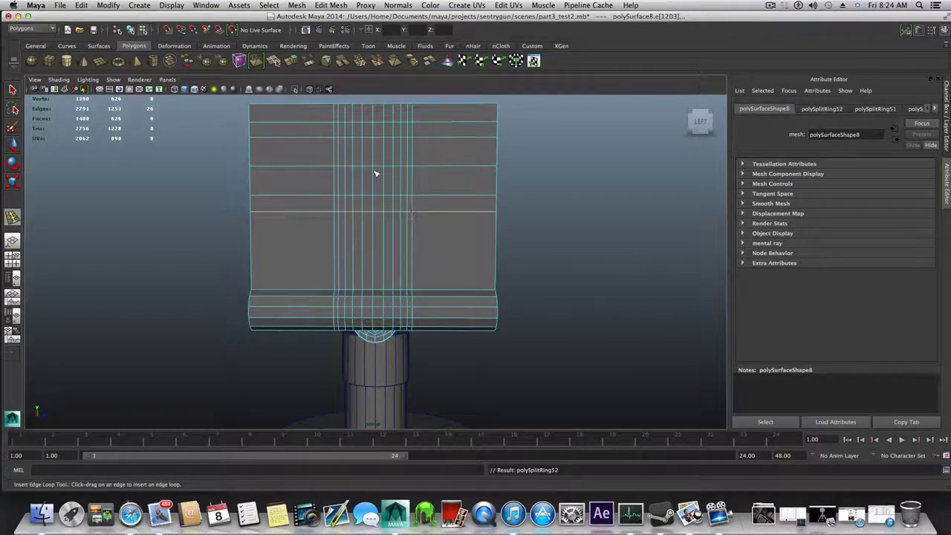
Delete the four central faces around the middle loop on both sides of the upright plate to open a rectangular hole.
left_click(12, 89)
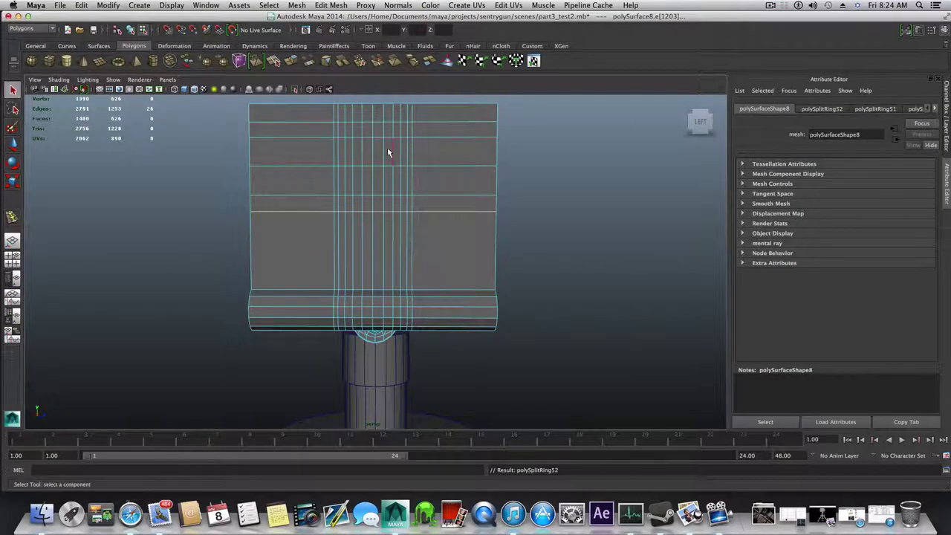
right_click_drag(381, 148, 385, 170)
left_click(364, 156)
left_click(364, 156, "shift")
left_click(366, 172, "shift")
left_click(375, 177, "shift")
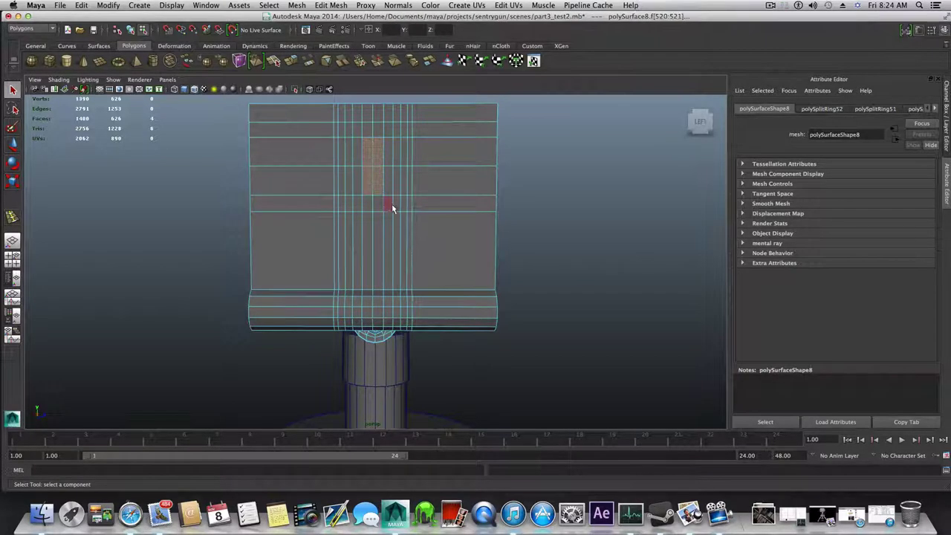
left_click_drag(391, 205, 430, 253, "alt")
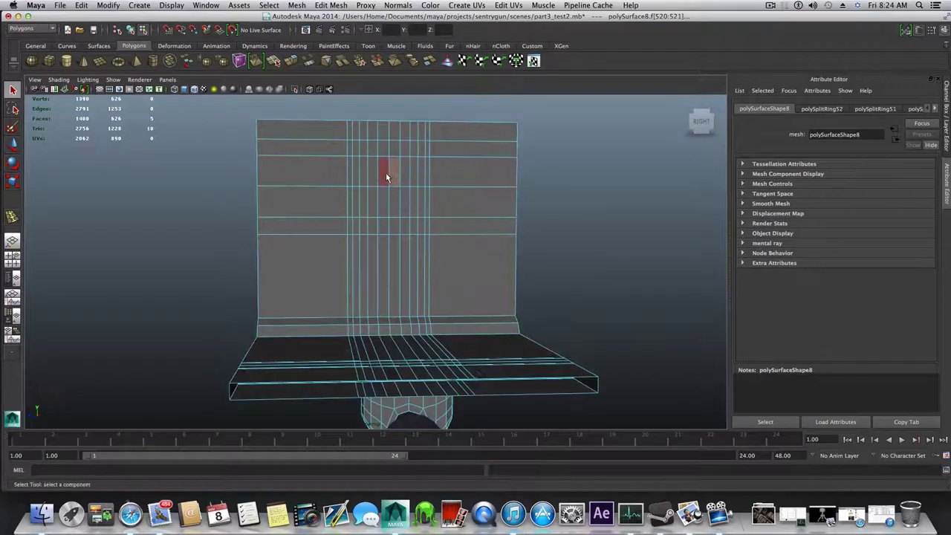
mouse_move(385, 173)
left_mouse_down()
mouse_move(384, 200)
mouse_move(453, 216)
mouse_move(421, 199)
mouse_move(389, 204)
mouse_move(586, 200)
mouse_move(556, 203)
left_mouse_up()
key("Delete")
key("f")
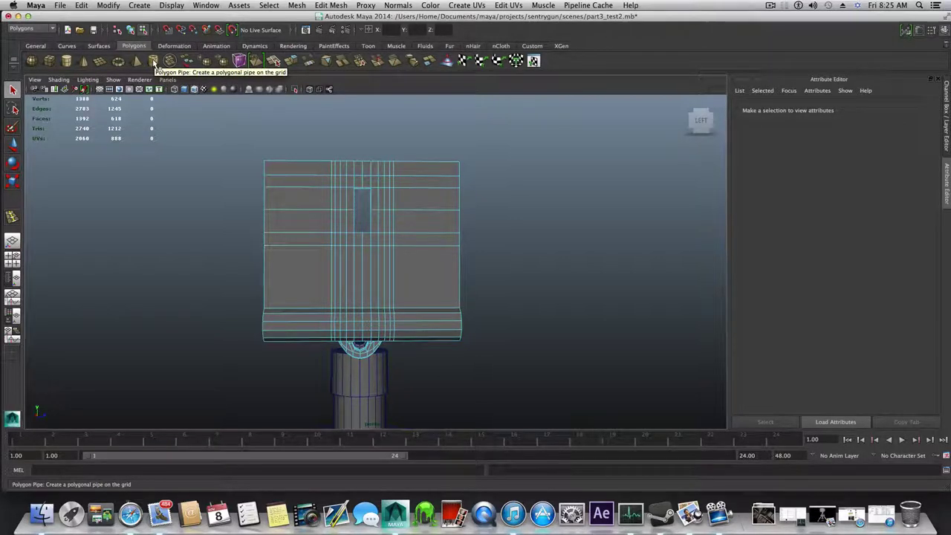
Create a polygon pipe at the origin and rotate it 90 degrees about Z so it lies horizontally.
left_click(154, 64)
left_click_drag(408, 239, 289, 276, "alt")
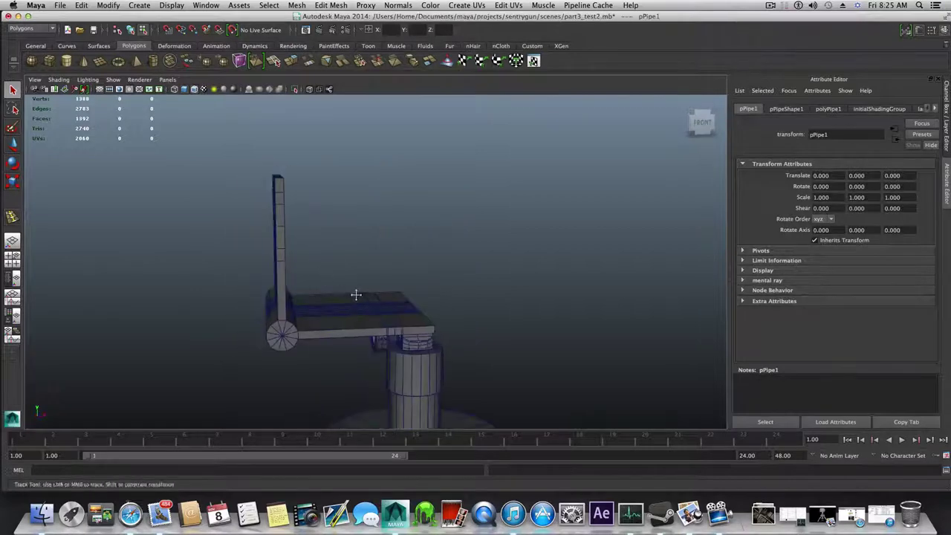
middle_click_drag(356, 294, 358, 111, "alt")
right_click_drag(481, 287, 367, 295, "alt")
middle_click_drag(367, 295, 366, 257, "alt")
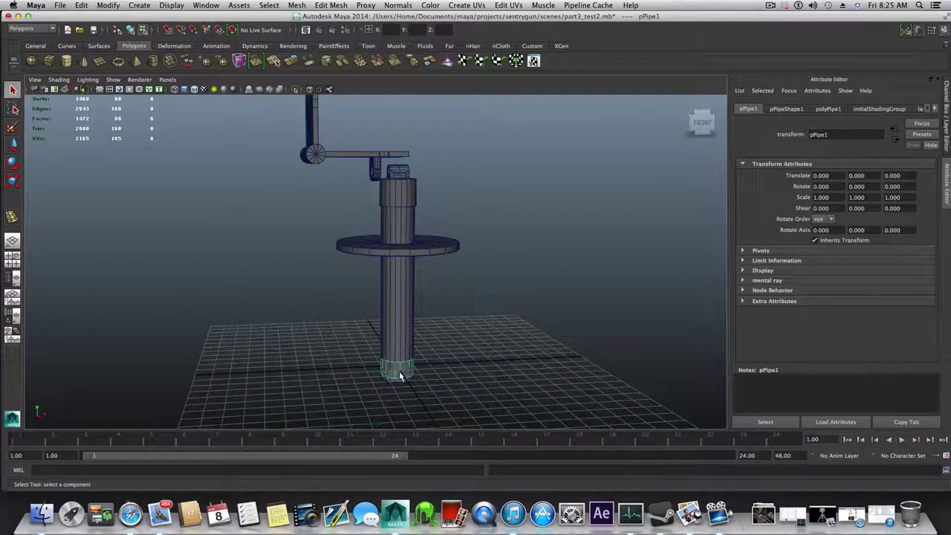
key("w")
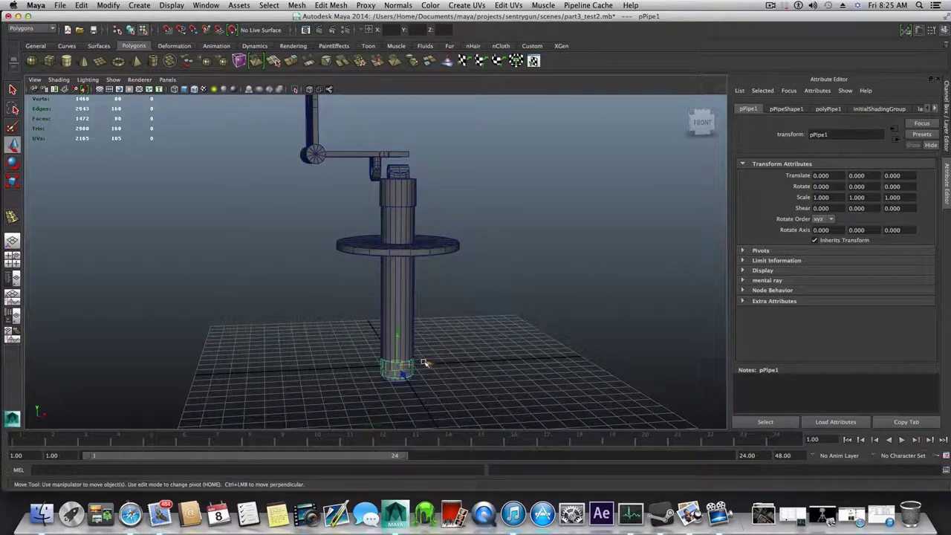
key("e")
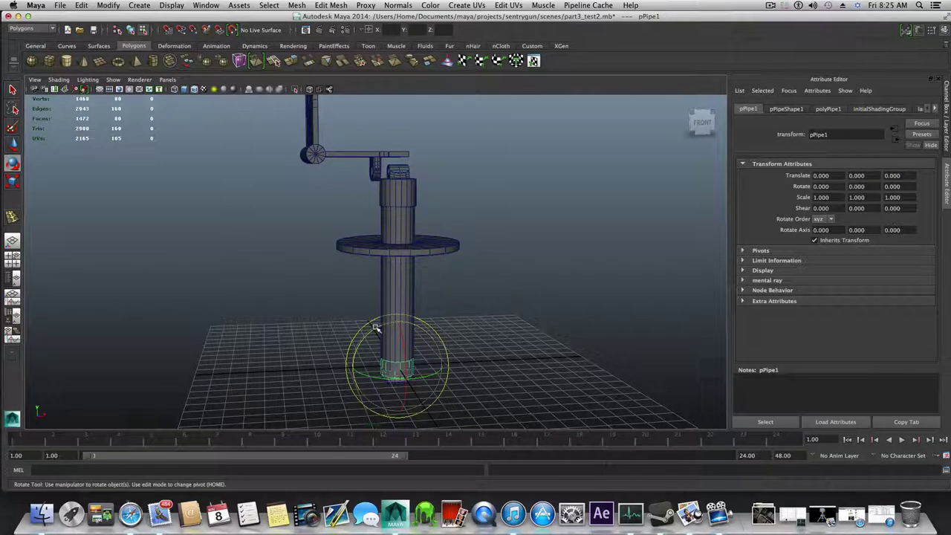
left_click_drag(375, 327, 357, 393)
Raise the pipe to Y 16.728, near the height of the rectangular hole in the upright plate.
key("w")
left_click_drag(397, 334, 383, 86)
middle_click_drag(392, 148, 403, 254, "alt")
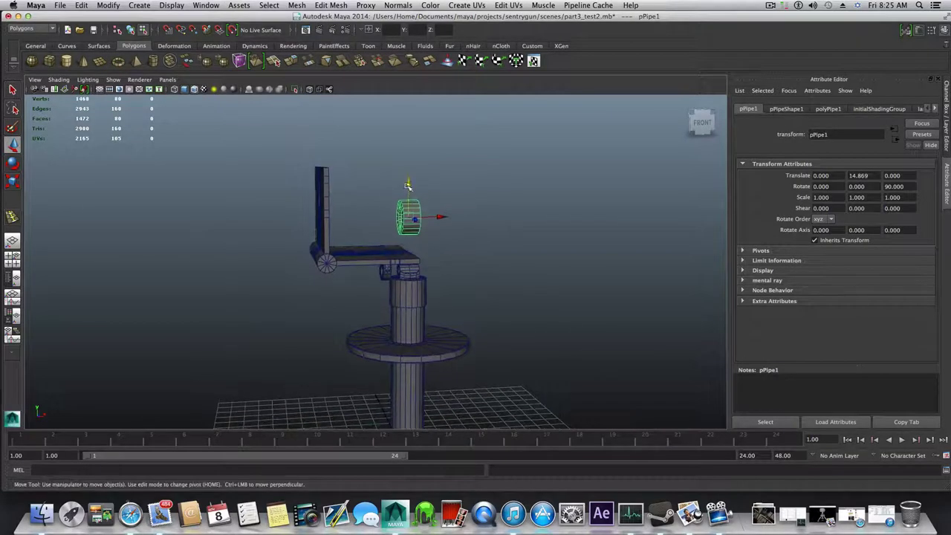
left_click_drag(407, 186, 495, 176)
middle_click_drag(374, 174, 392, 230, "alt")
right_click_drag(446, 245, 652, 285, "alt")
right_click_drag(452, 236, 511, 251, "alt")
left_click_drag(511, 251, 511, 241, "alt")
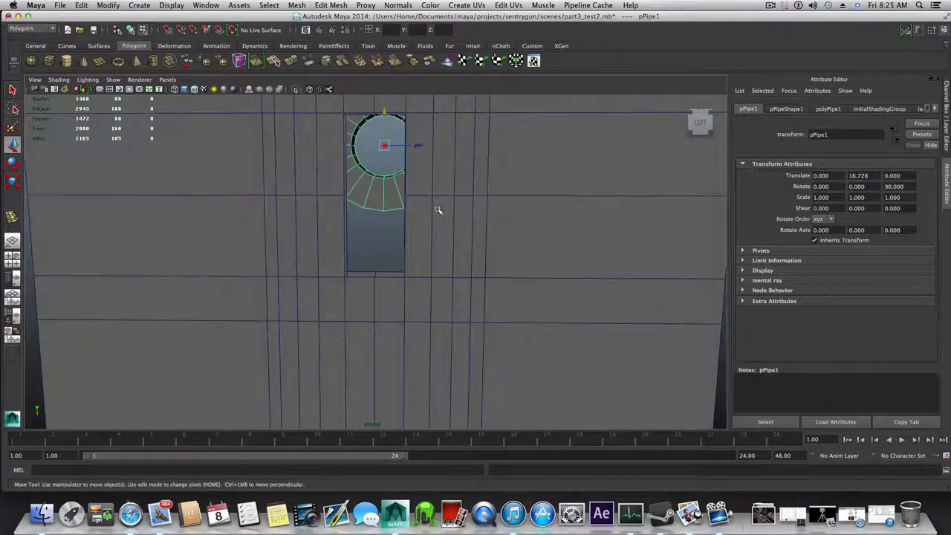
Examine how the pipe's segments compare with the plate's edge layout around the rectangular hole.
right_click_drag(437, 211, 438, 239)
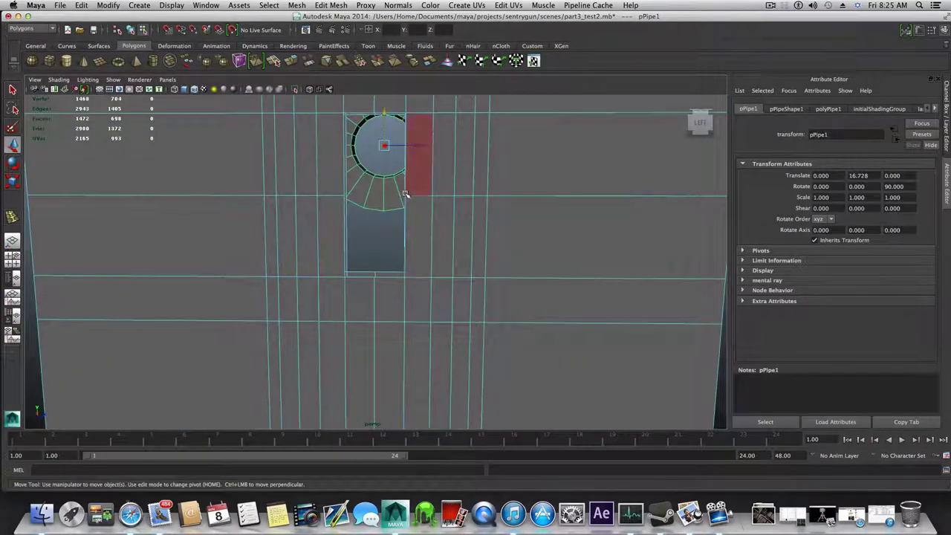
mouse_move(404, 196)
right_mouse_down("shift")
mouse_move(407, 186)
mouse_move(407, 207)
right_mouse_up("shift")
left_click(409, 190)
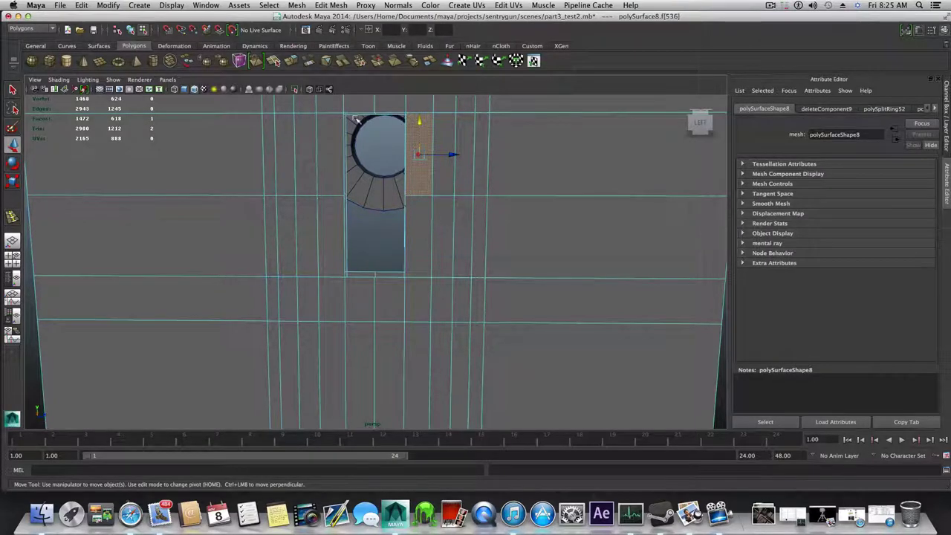
left_click_drag(355, 119, 322, 180, "alt")
left_click(445, 179)
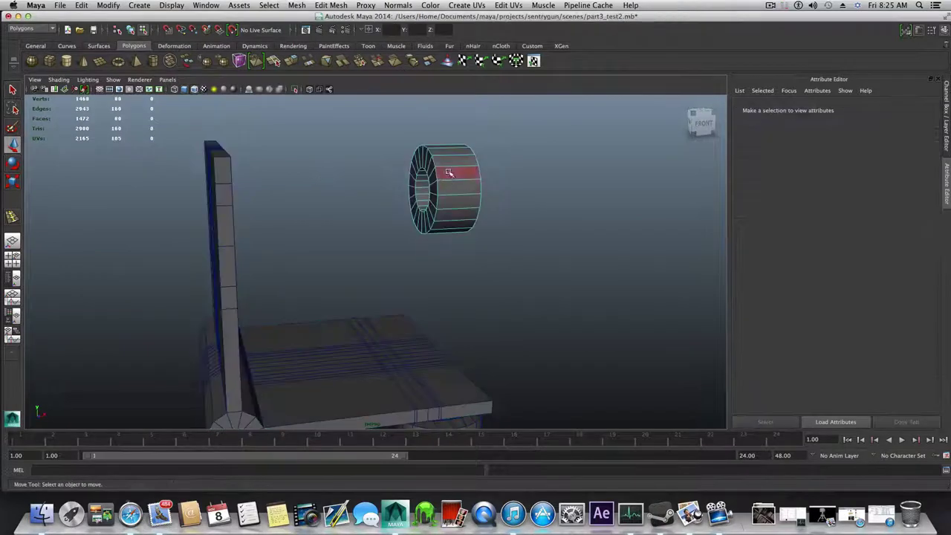
left_click_drag(437, 191, 453, 193, "alt")
left_click_drag(442, 203, 444, 245, "alt")
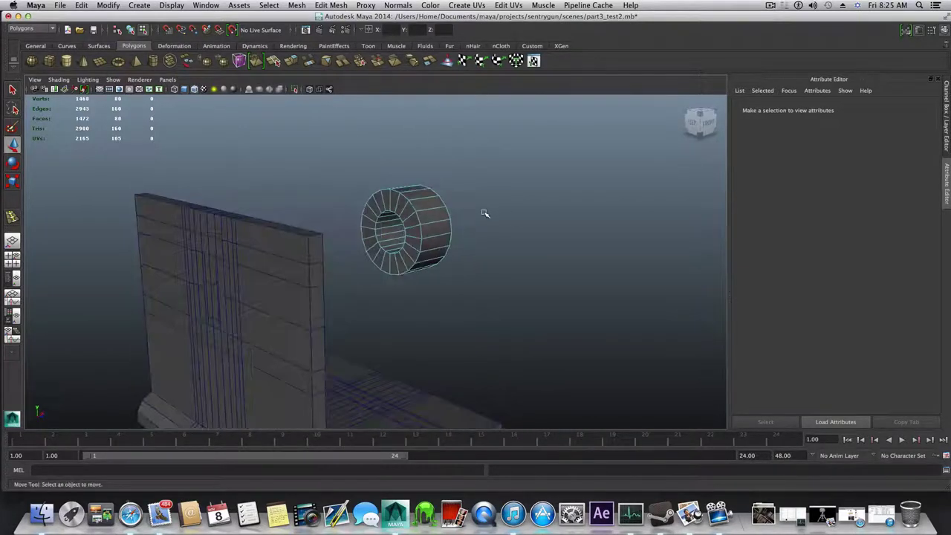
mouse_move(485, 214)
left_mouse_down("alt")
mouse_move(462, 232)
mouse_move(475, 223)
left_mouse_up("alt")
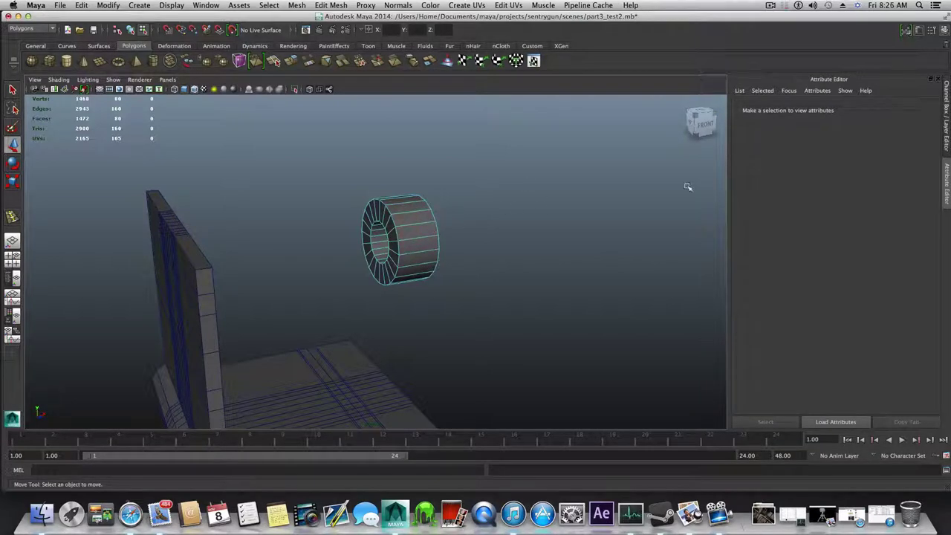
Set the pipe's axis subdivisions to 8.
left_click(919, 30)
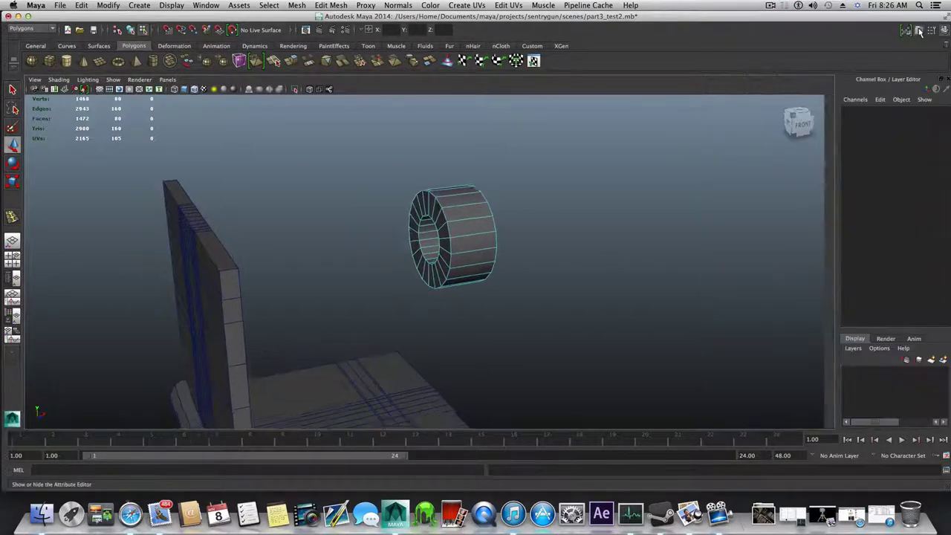
left_click(919, 31)
left_click(919, 31)
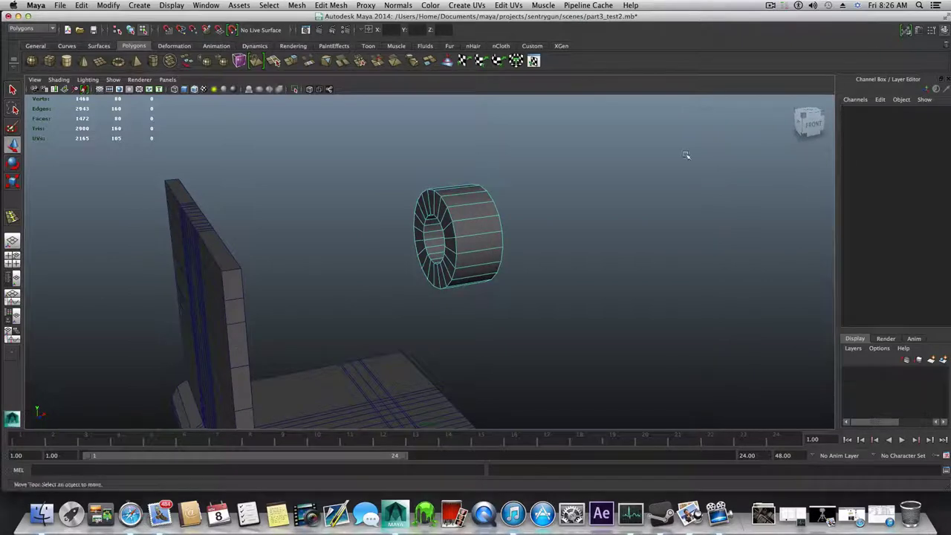
key("F8")
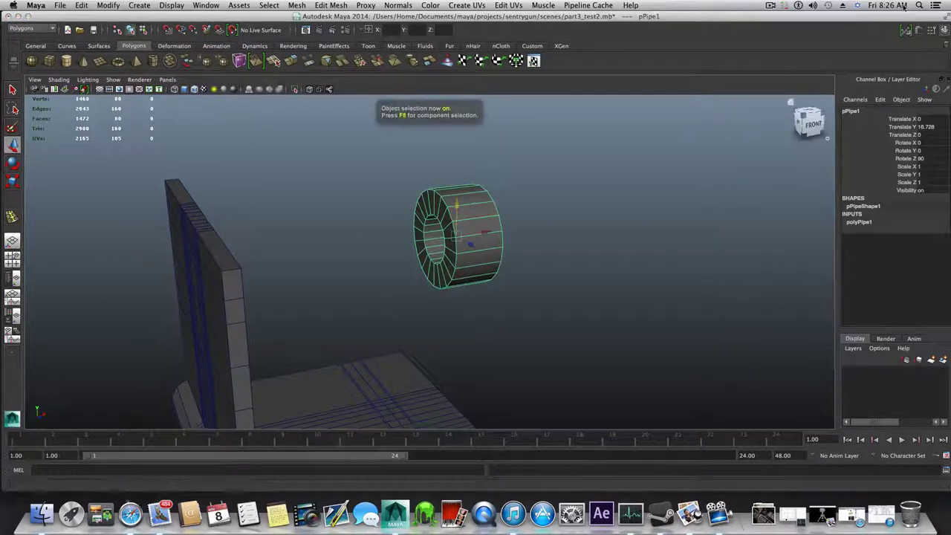
left_click(918, 30)
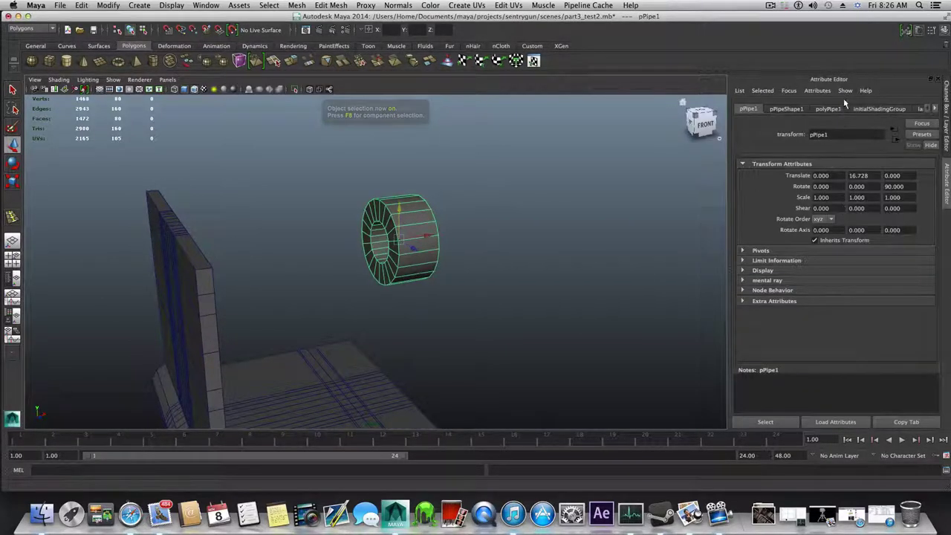
left_click(834, 109)
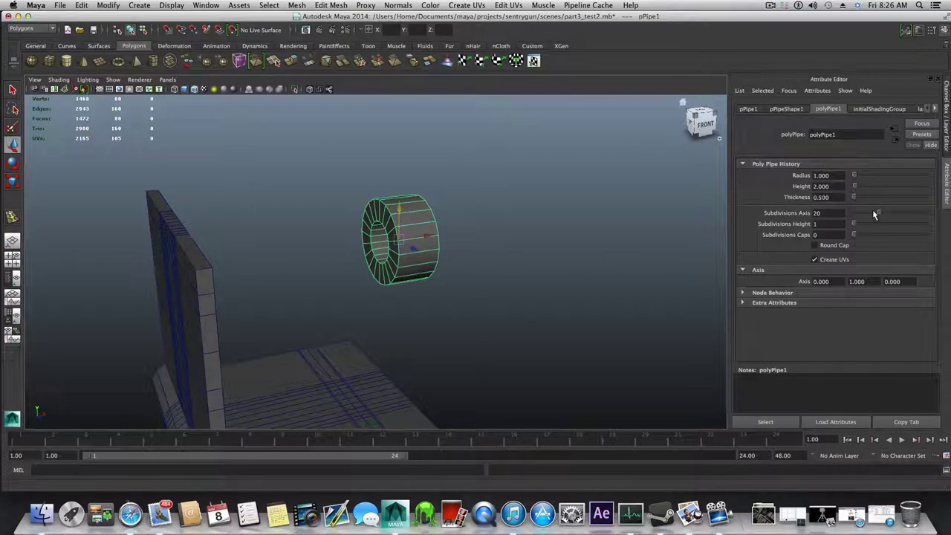
left_click_drag(875, 214, 862, 214)
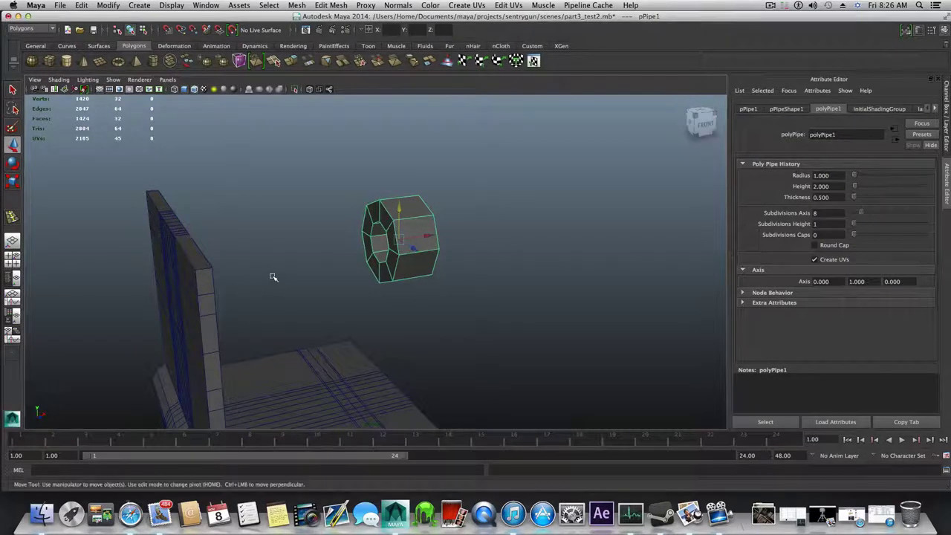
Move the eight-sided pipe along X, past the upright plate to its outer side.
mouse_move(299, 274)
left_mouse_down("alt")
mouse_move(267, 272)
mouse_move(285, 264)
left_mouse_up("alt")
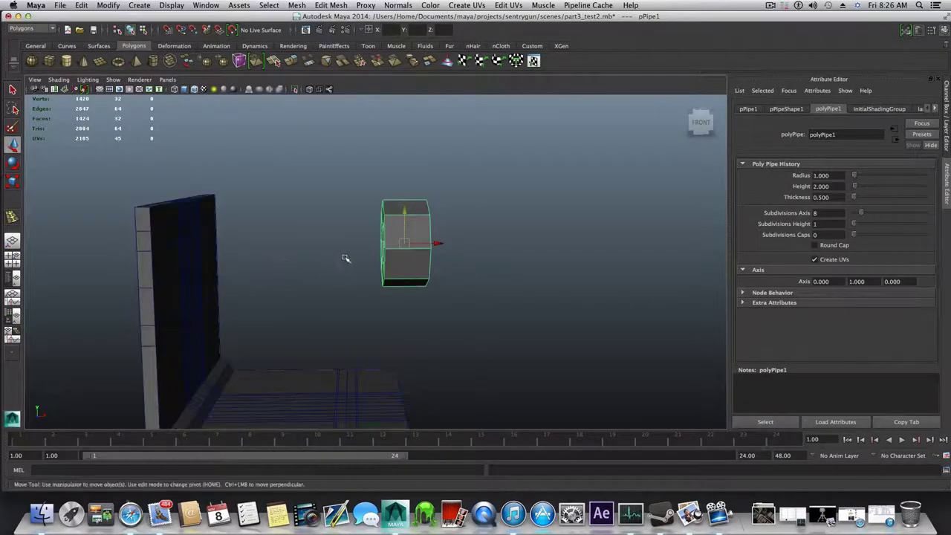
left_click_drag(439, 244, 201, 250)
middle_click_drag(274, 240, 405, 235, "alt")
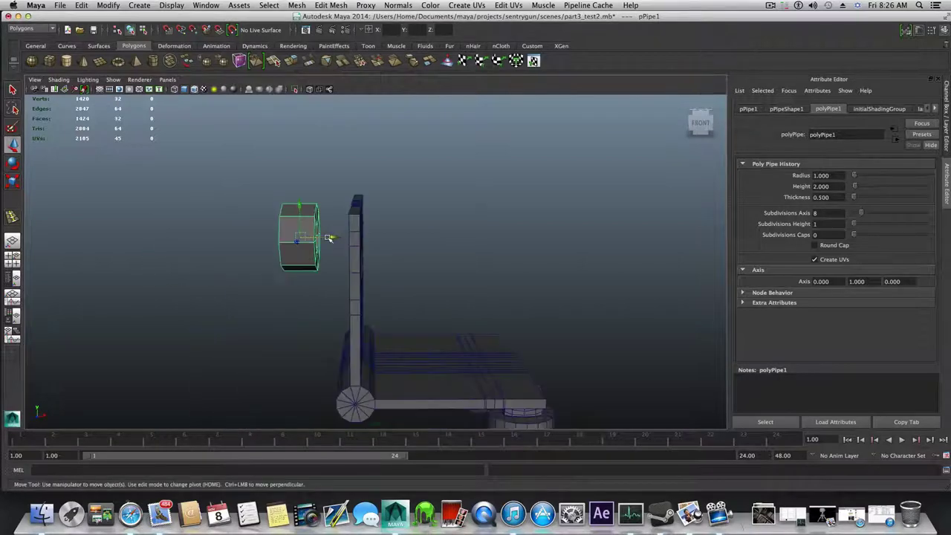
middle_click_drag(329, 238, 381, 242, "alt")
Delete the pipe's inner and outer wall faces so only the two octagonal end rings remain.
right_click_drag(360, 244, 361, 263)
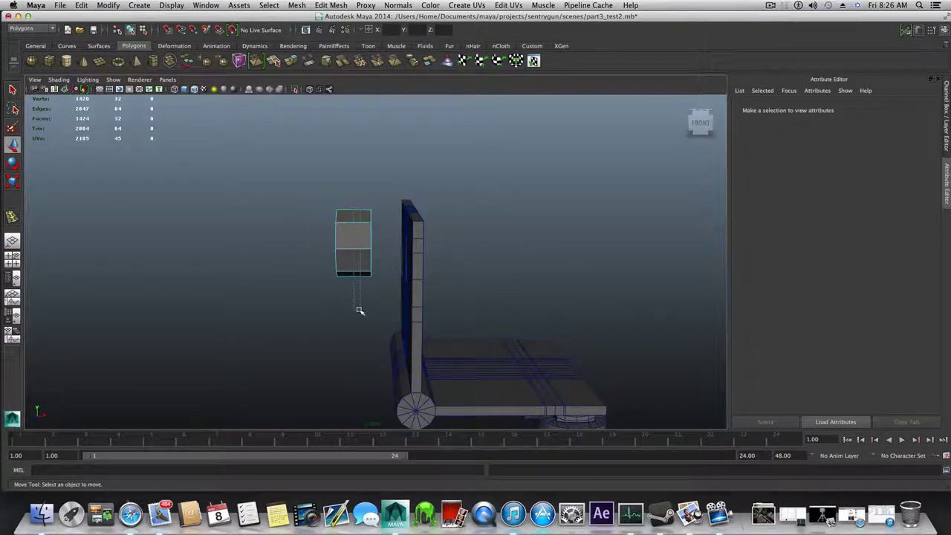
left_click_drag(358, 311, 359, 312)
key("Delete")
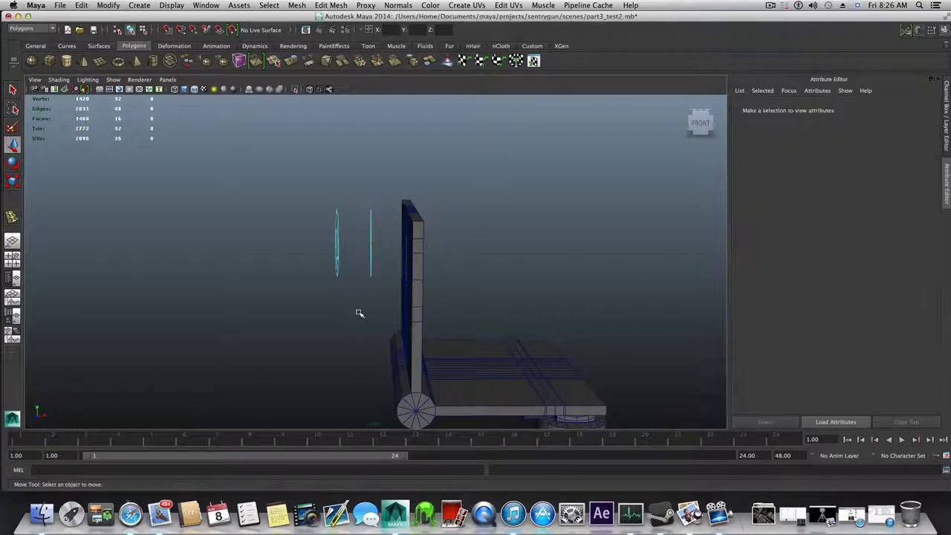
key("F8")
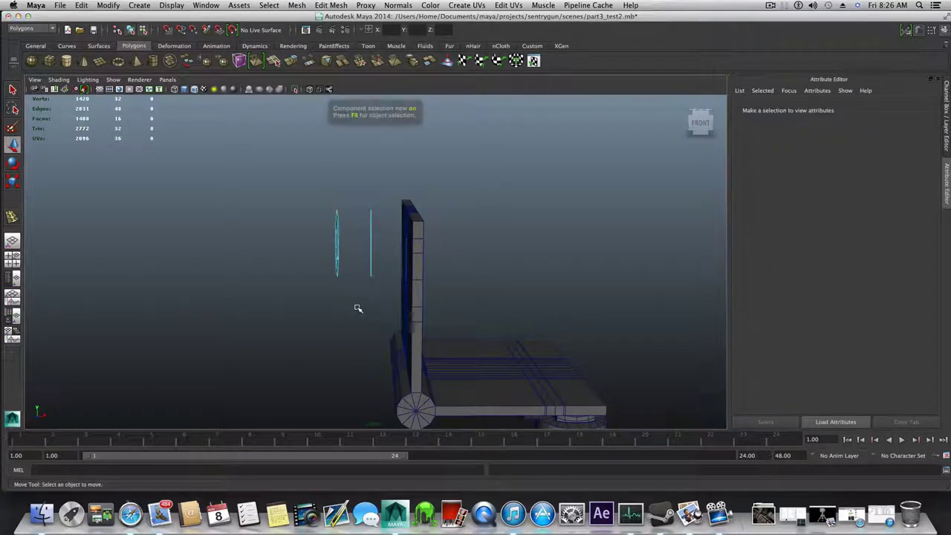
Snap the rings' pivot to the side corner vertex of the octagonal ring nearest the upright plate.
left_click_drag(357, 307, 436, 246, "alt")
right_click_drag(359, 263, 514, 282, "alt")
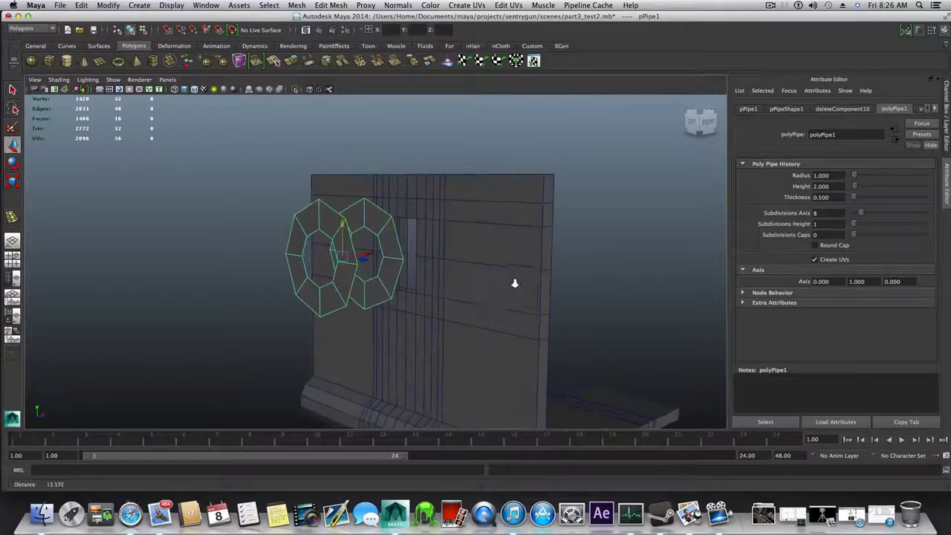
middle_click_drag(473, 289, 450, 298, "alt")
left_click_drag(449, 298, 435, 304, "alt")
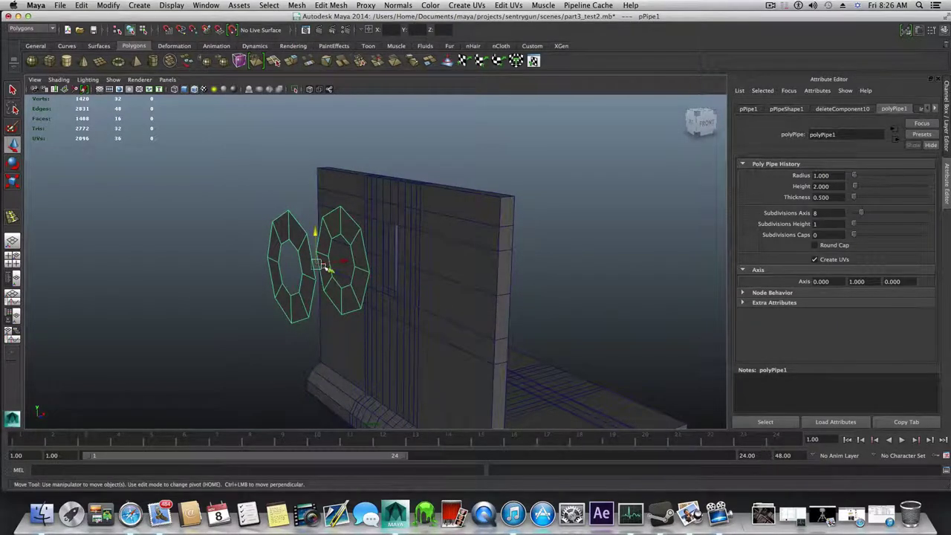
mouse_move(328, 271)
left_mouse_down("alt")
mouse_move(356, 271)
mouse_move(318, 263)
left_mouse_up("alt")
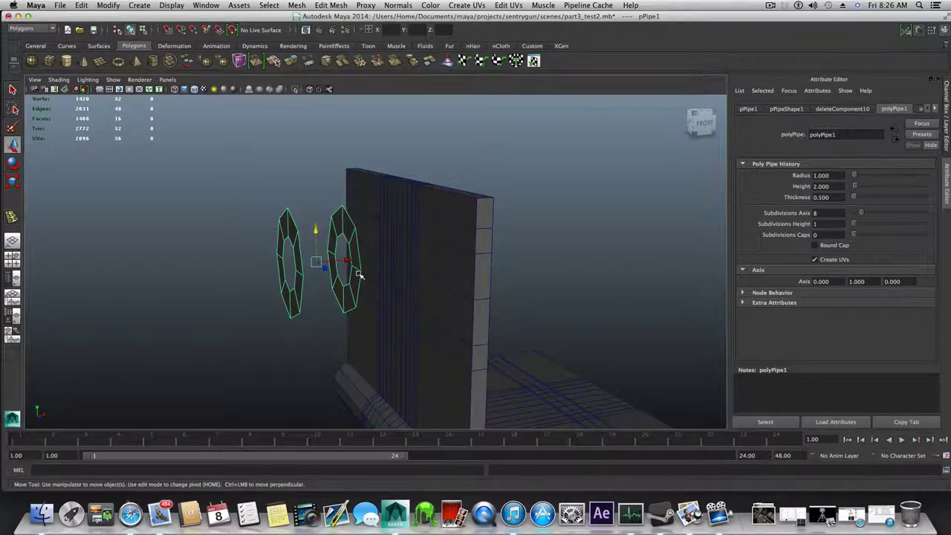
key("Home")
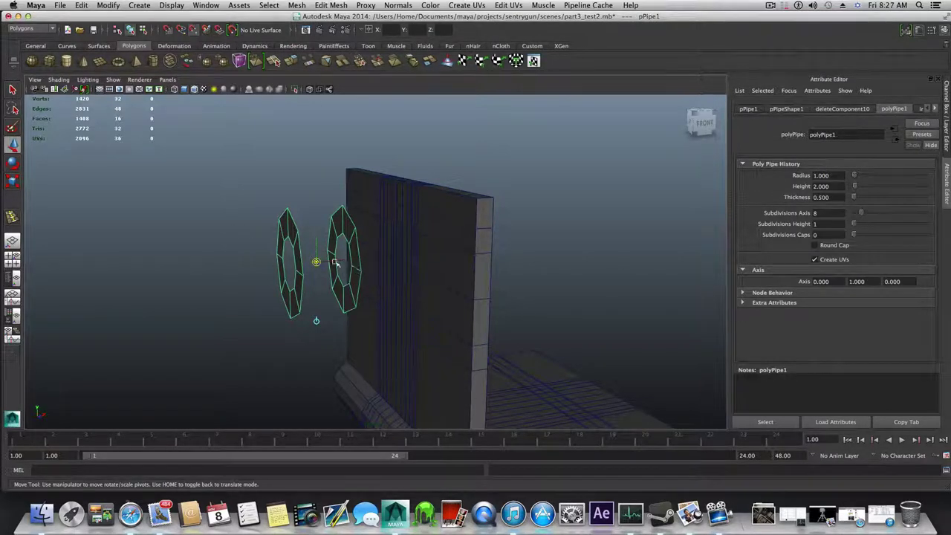
left_click(343, 266)
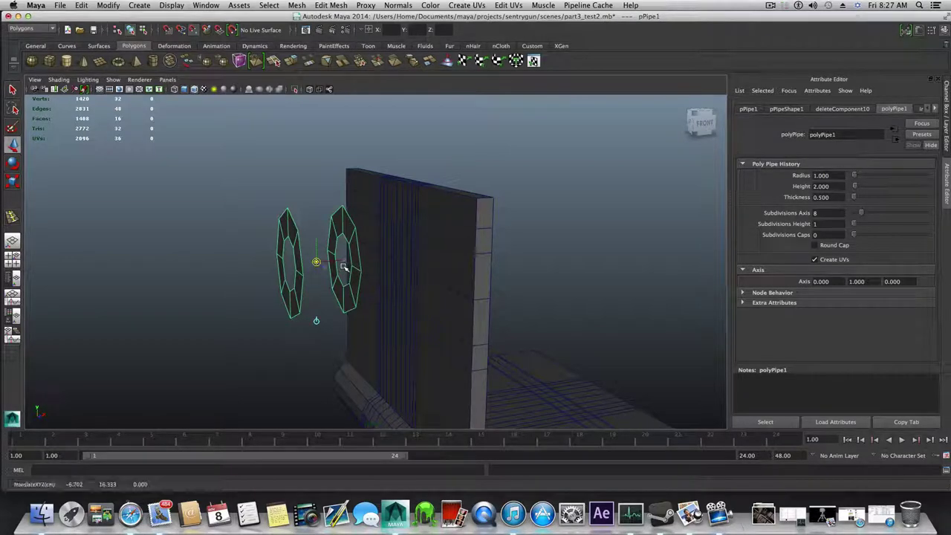
left_click_drag(344, 266, 362, 275)
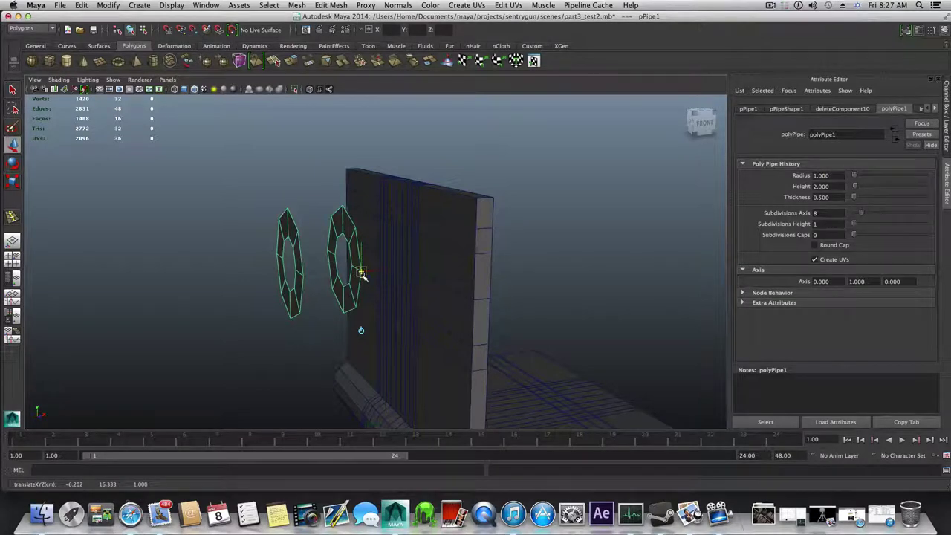
key("Home")
Snap the rings by their pivot to the vertex where the plate's middle horizontal loop crosses its outermost vertical loop.
mouse_move(366, 296)
left_mouse_down("alt")
mouse_move(231, 305)
mouse_move(361, 312)
left_mouse_up("alt")
left_click_drag(386, 281, 357, 282, "alt")
right_click_drag(356, 281, 450, 311, "alt")
left_click_drag(451, 311, 427, 301, "alt")
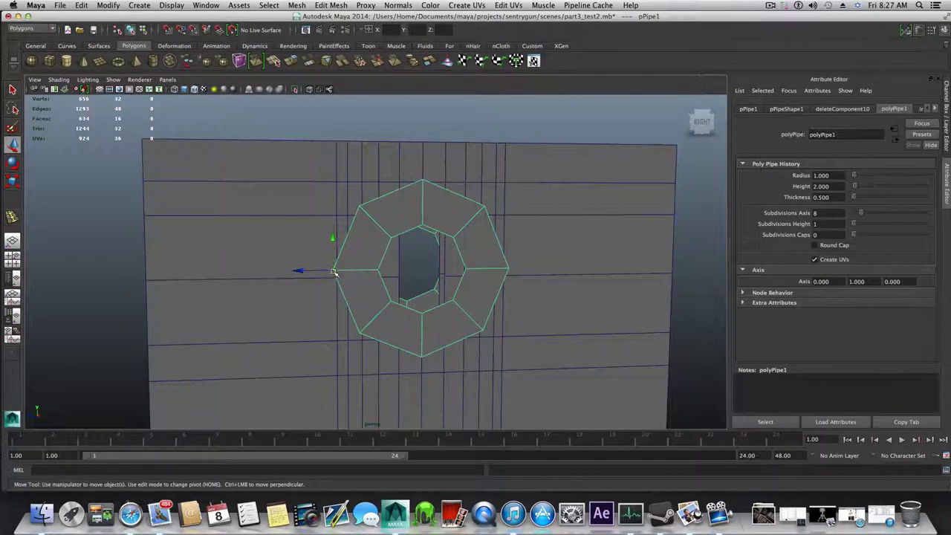
left_click_drag(333, 271, 337, 278)
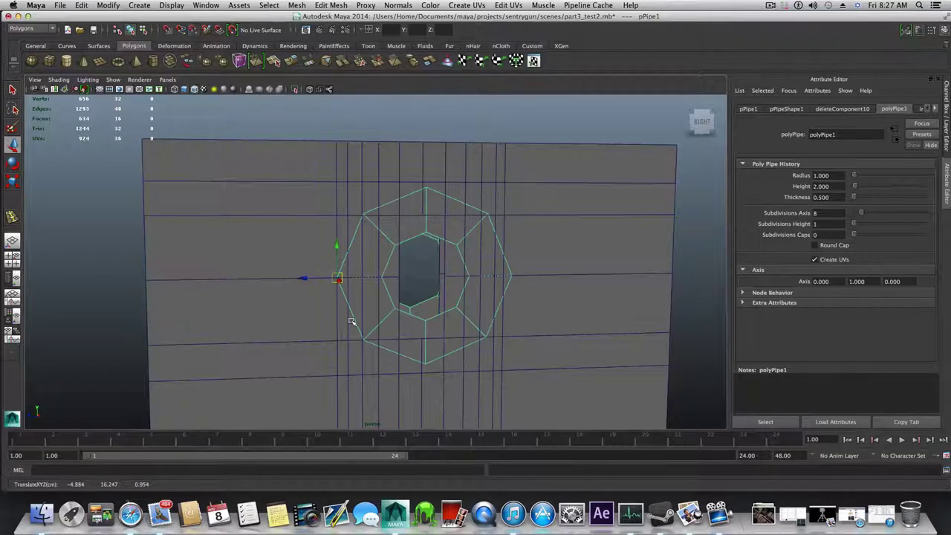
left_click_drag(352, 321, 344, 319, "alt")
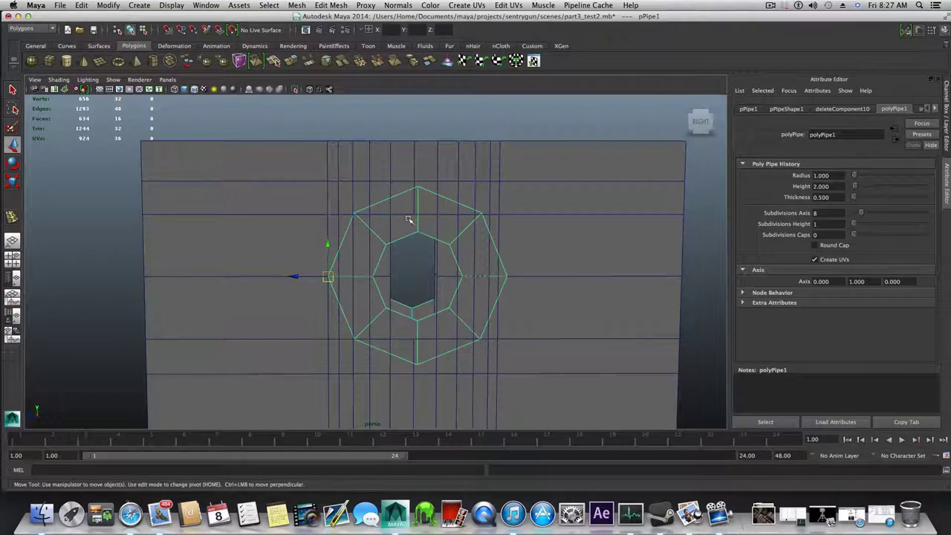
Scale the rings uniformly from the side pivot so their width fits between the plate's outermost vertical loops.
left_click(12, 180)
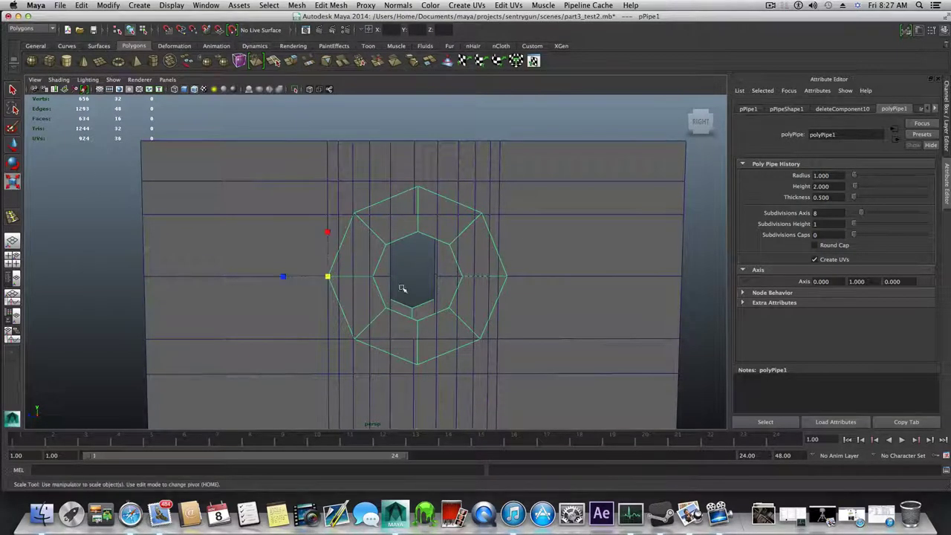
left_click_drag(330, 277, 359, 286)
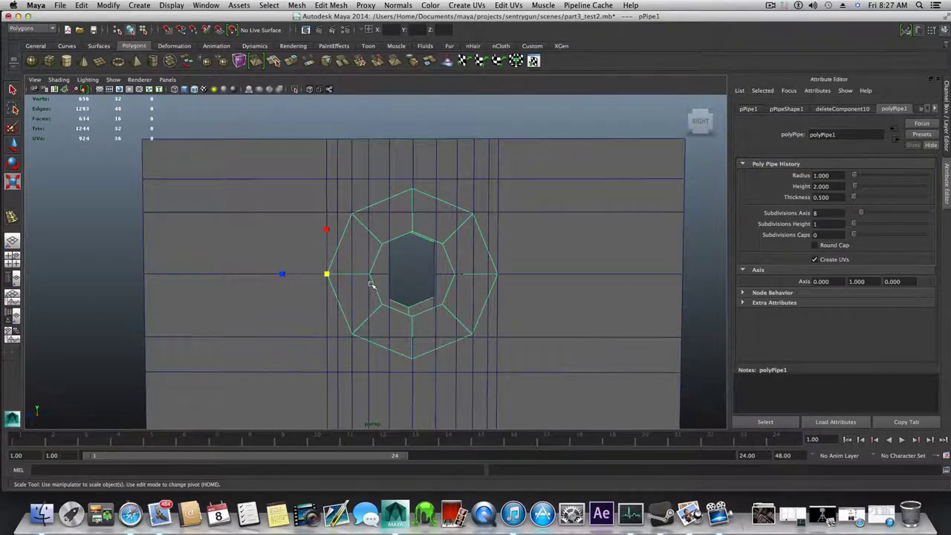
left_click_drag(371, 285, 403, 306, "alt")
left_click_drag(474, 260, 407, 362, "alt")
key("Delete")
left_click_drag(356, 259, 155, 278)
Extract the eight faces of one octagonal end ring so the two rings become separate objects, and return to object selection.
left_click_drag(459, 327, 520, 278, "alt")
right_click_drag(432, 276, 605, 303, "alt")
left_click_drag(605, 303, 479, 286, "alt")
right_click_drag(451, 197, 418, 154)
left_click_drag(419, 134, 467, 439)
left_click_drag(340, 185, 404, 197, "alt")
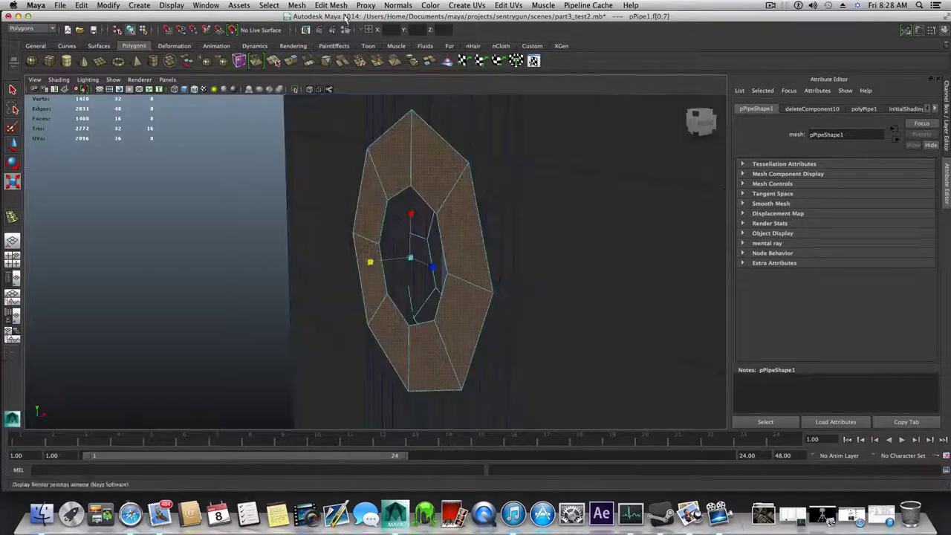
left_click(304, 8)
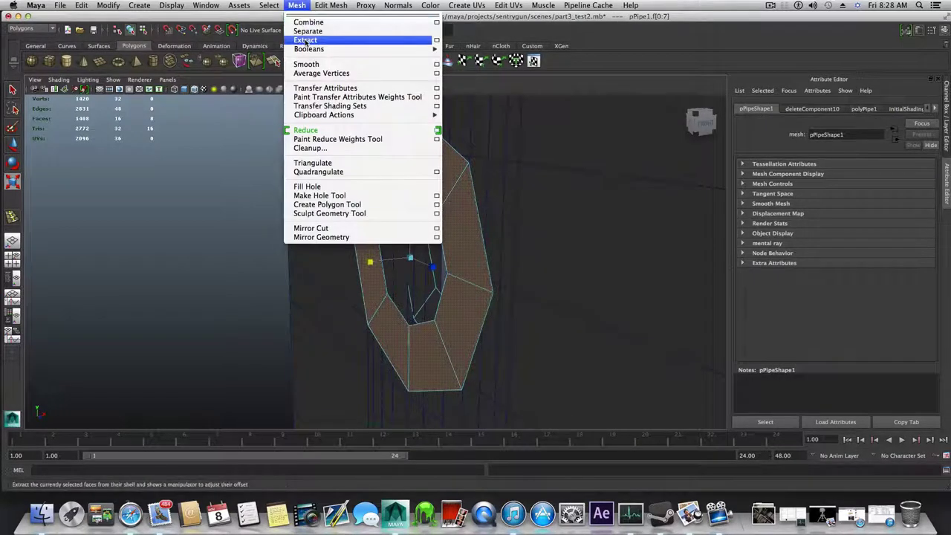
left_click(305, 40)
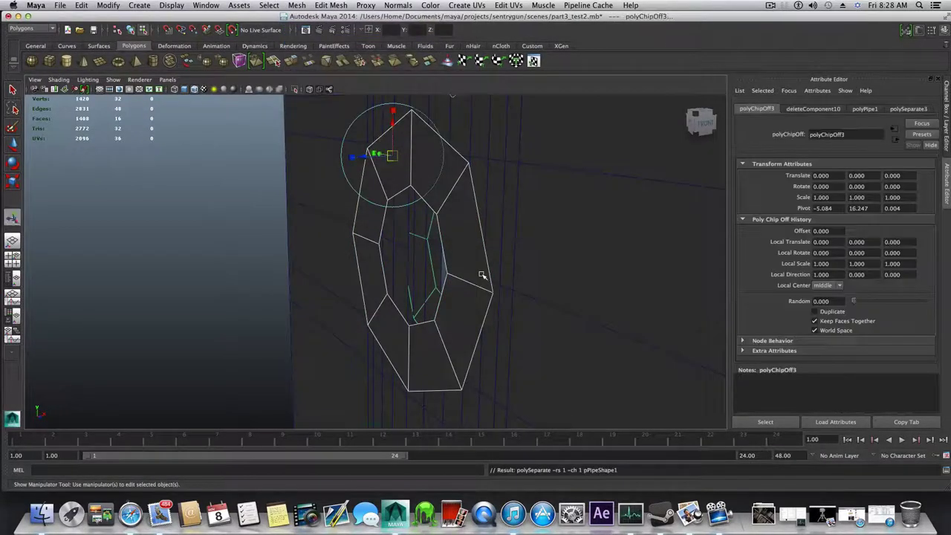
key("F8")
left_click(482, 274)
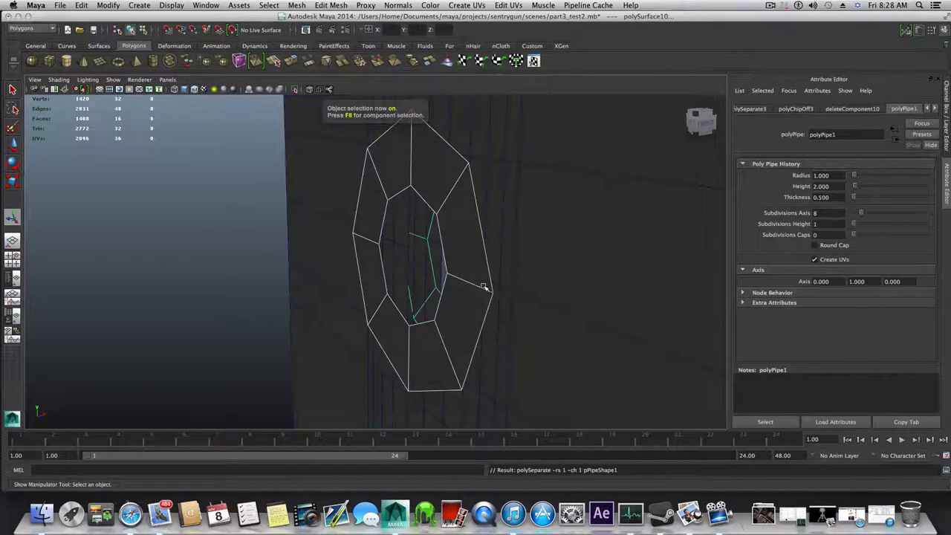
Select one separated ring on its own and snap its pivot to its side corner vertex.
left_click_drag(484, 289, 494, 281, "alt")
left_click(484, 288)
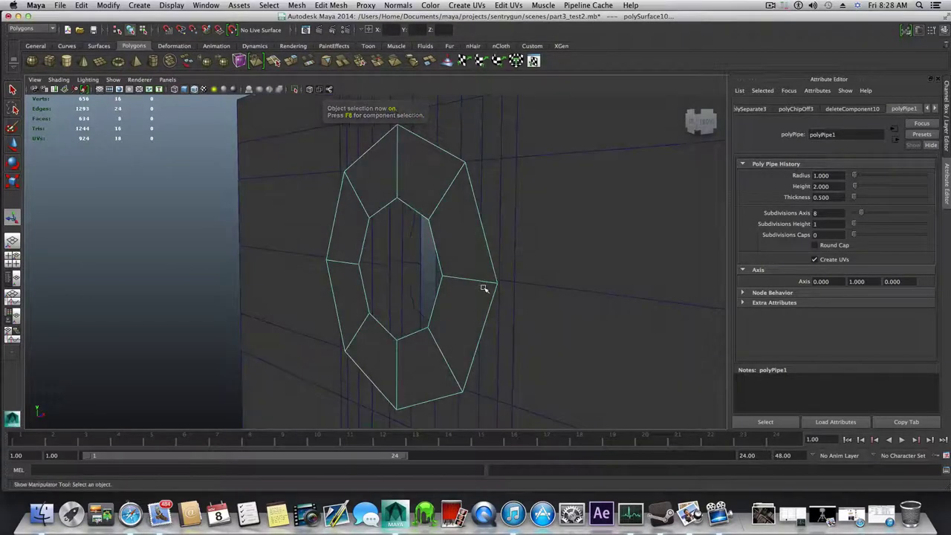
left_click_drag(476, 260, 508, 285, "alt")
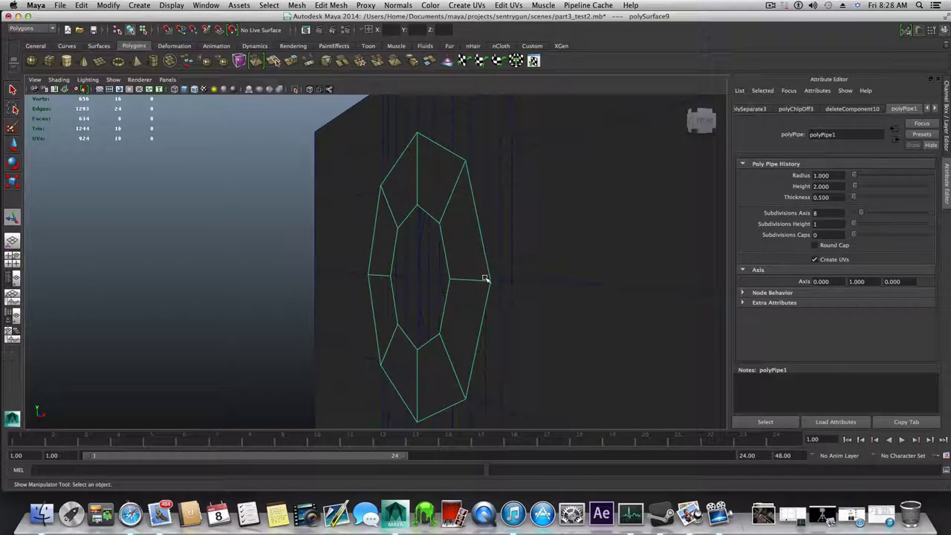
left_click(13, 143)
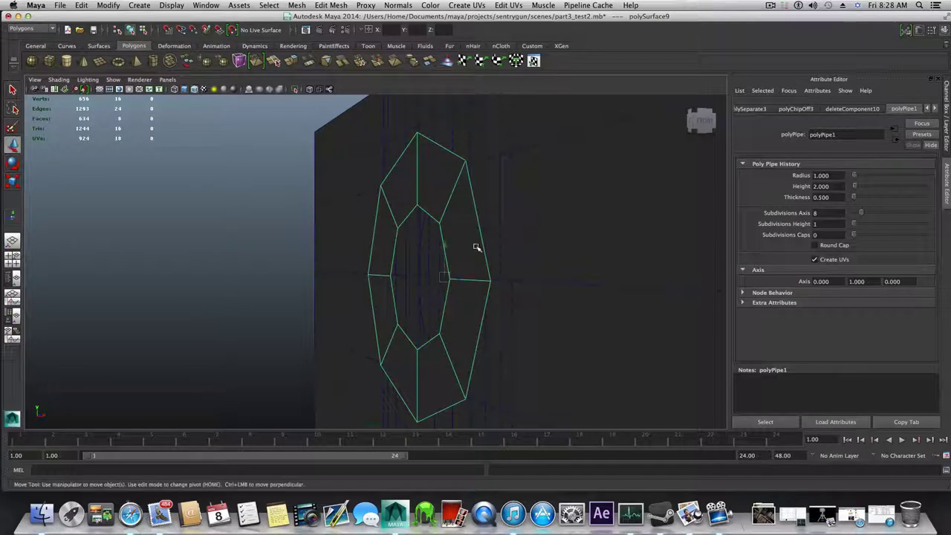
key("Home")
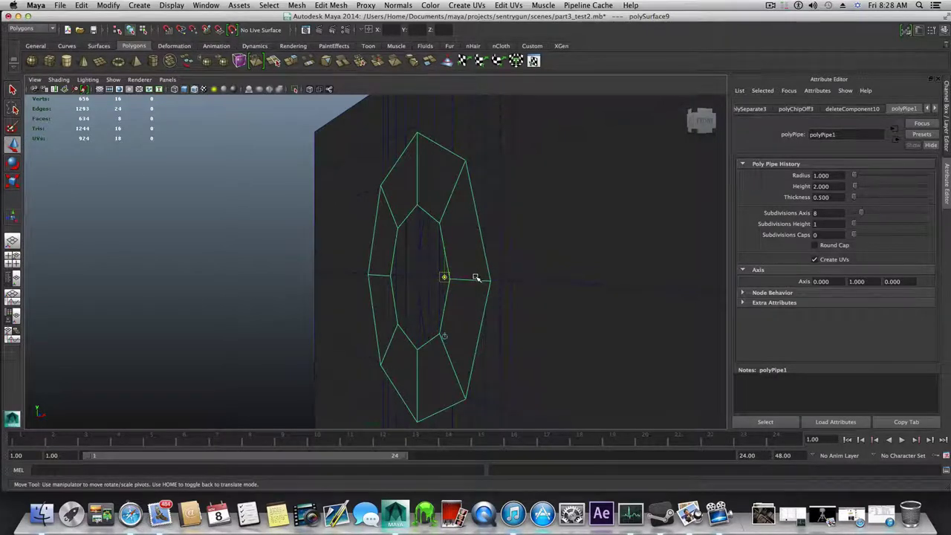
left_click_drag(485, 278, 501, 286, "alt")
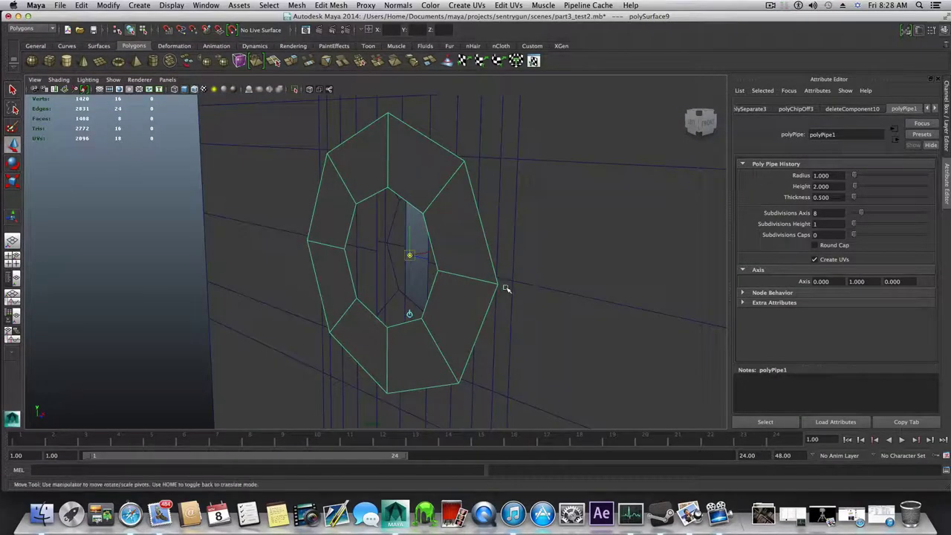
middle_click_drag(487, 282, 496, 283)
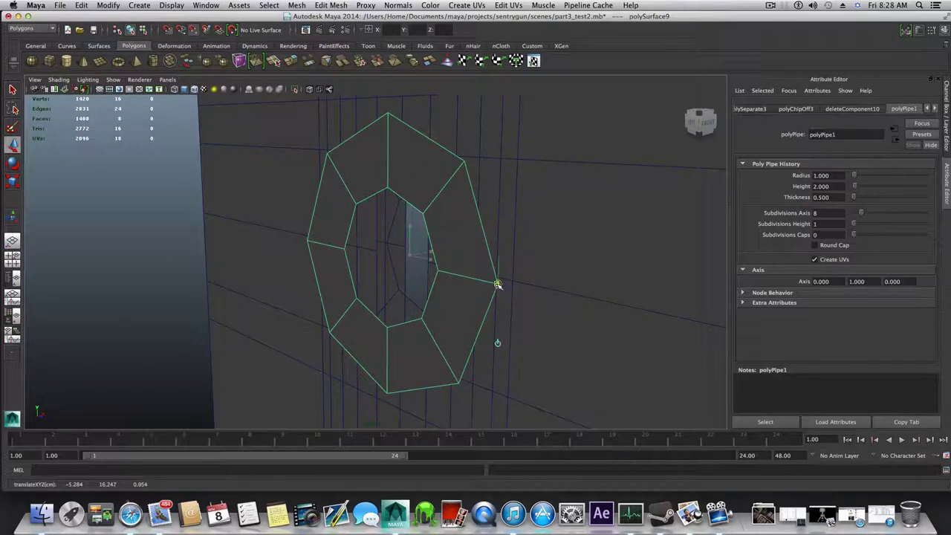
key("Home")
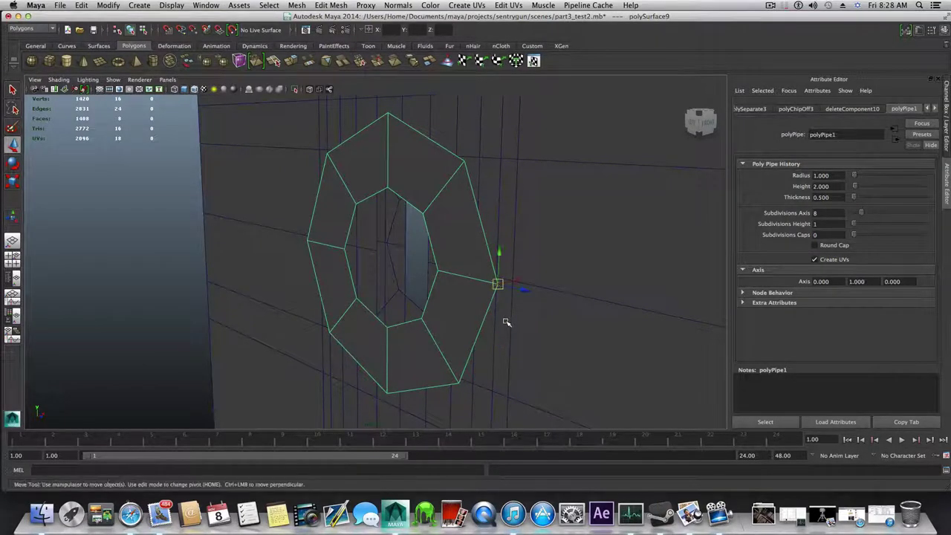
Center the pivot of each of the two separated octagonal rings.
left_click_drag(509, 310, 492, 315, "alt")
left_click_drag(493, 316, 507, 292, "alt")
left_click_drag(586, 310, 596, 288, "alt")
left_click_drag(483, 288, 512, 282, "alt")
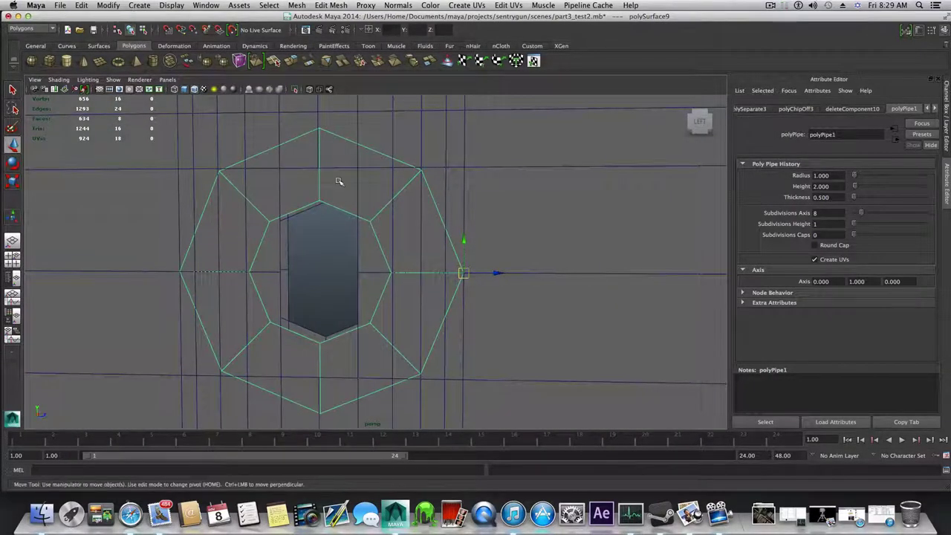
left_click(108, 5)
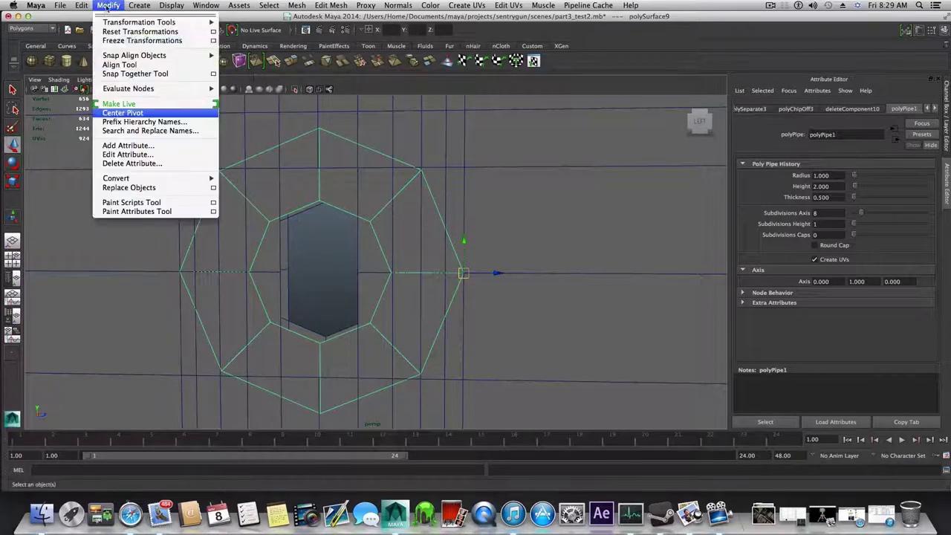
left_click(124, 113)
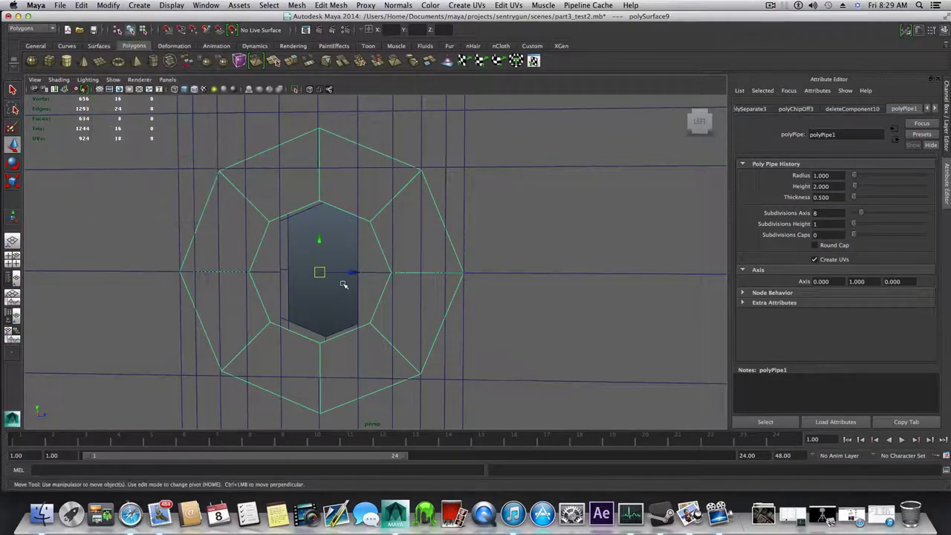
left_click_drag(428, 288, 439, 335, "alt")
left_click(455, 322)
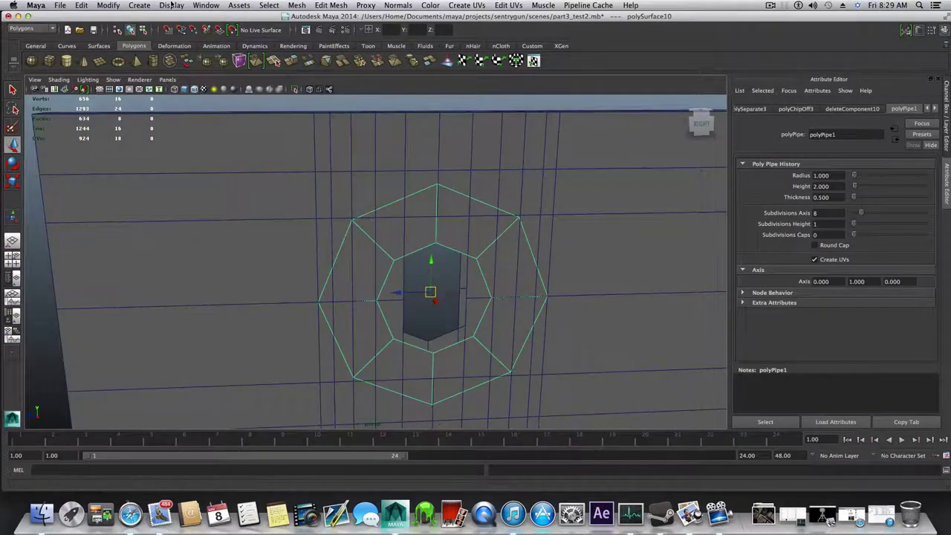
left_click(109, 5)
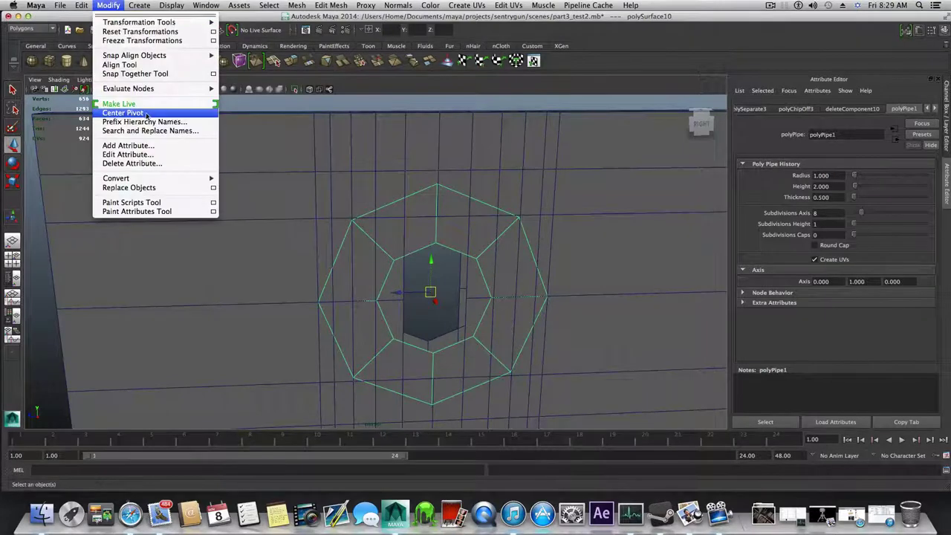
left_click(130, 113)
Scale the ring on the plate's right-view side uniformly about its centre to about 0.48.
left_click_drag(405, 259, 613, 253, "alt")
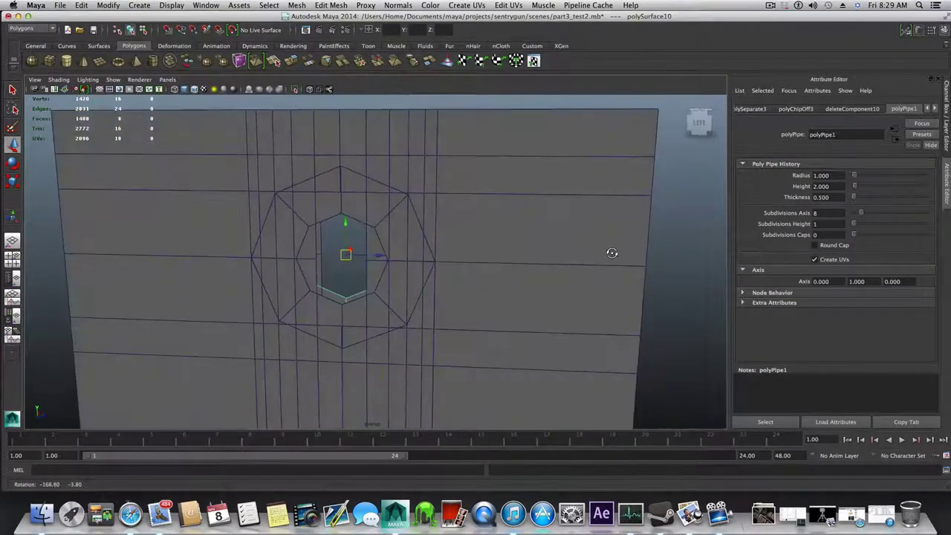
right_click_drag(513, 291, 362, 281, "alt")
mouse_move(361, 281)
left_mouse_down("alt")
mouse_move(409, 280)
mouse_move(374, 265)
mouse_move(318, 264)
mouse_move(384, 284)
mouse_move(371, 295)
left_mouse_up("alt")
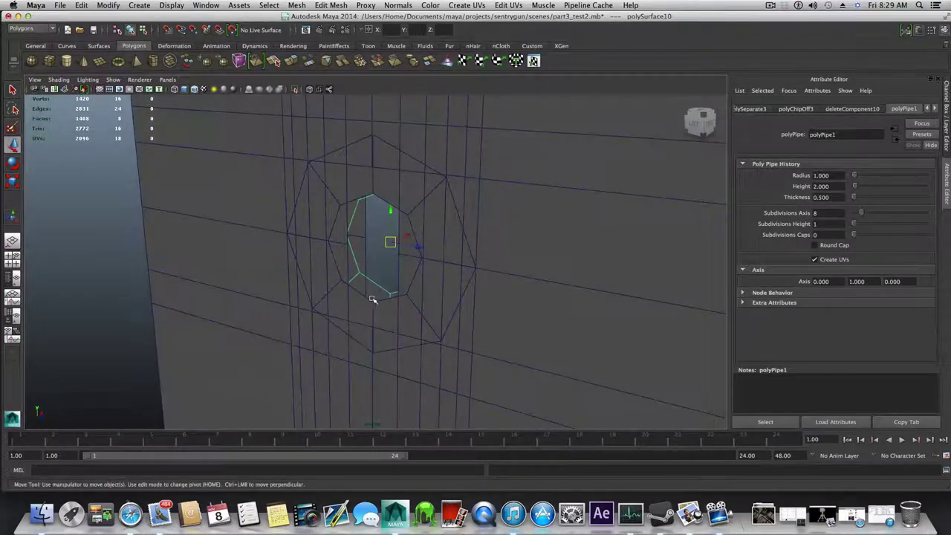
left_click(372, 295)
left_click(373, 286)
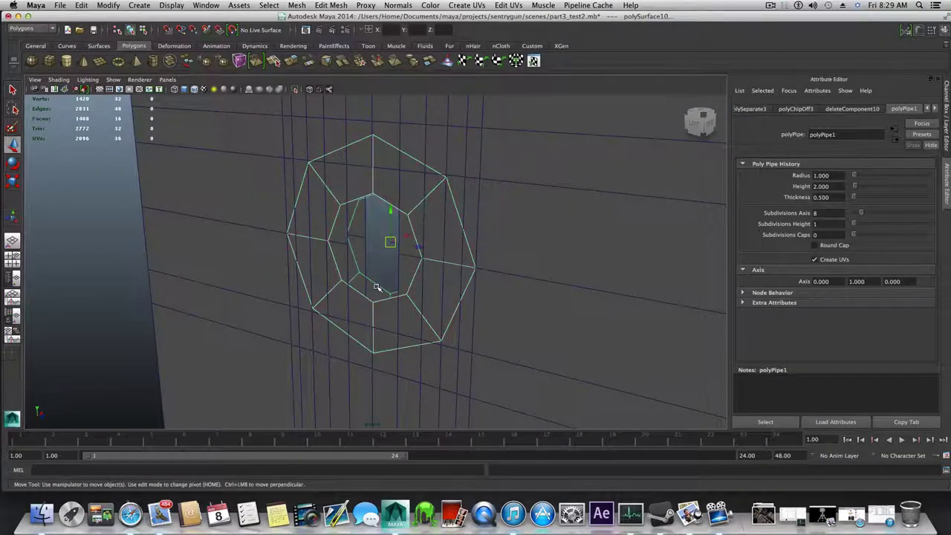
left_click_drag(373, 285, 234, 280, "alt")
left_click(13, 181)
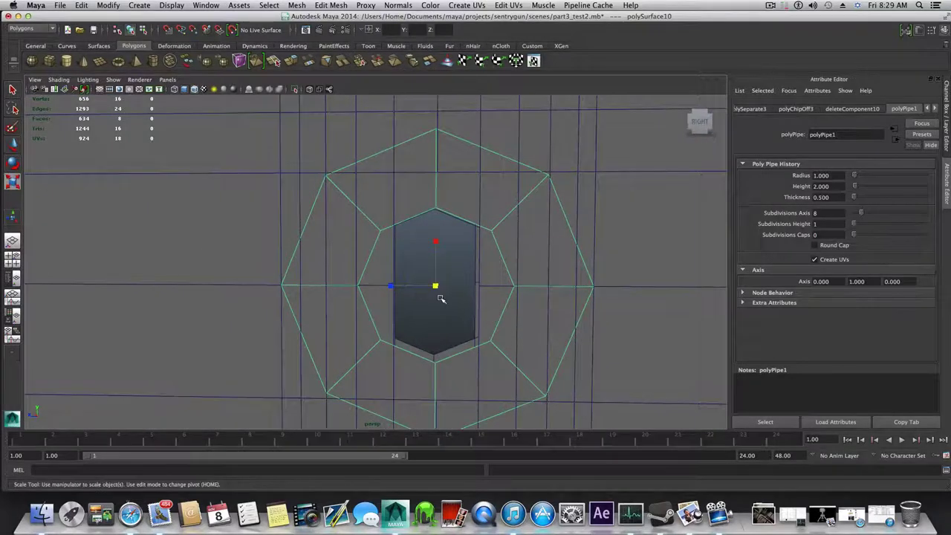
left_click_drag(435, 285, 318, 311)
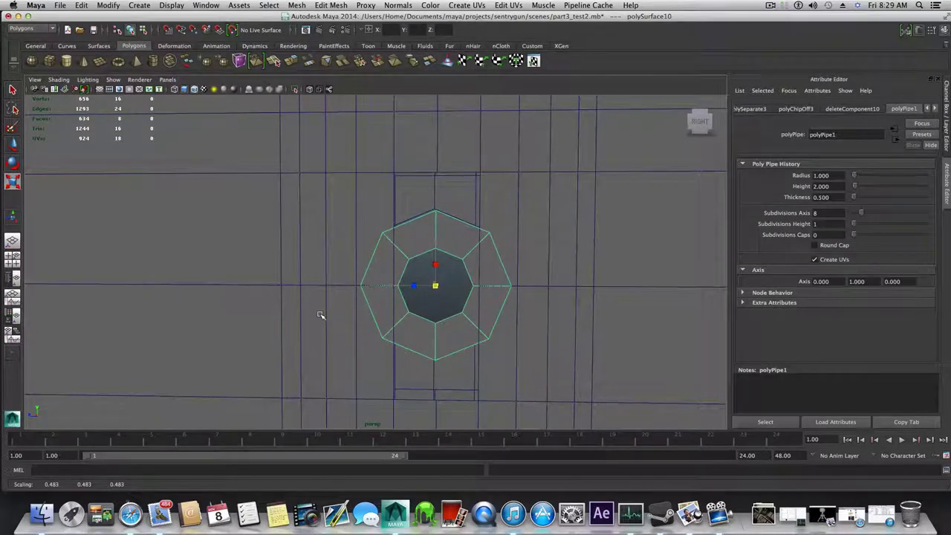
right_click_drag(328, 315, 452, 343, "alt")
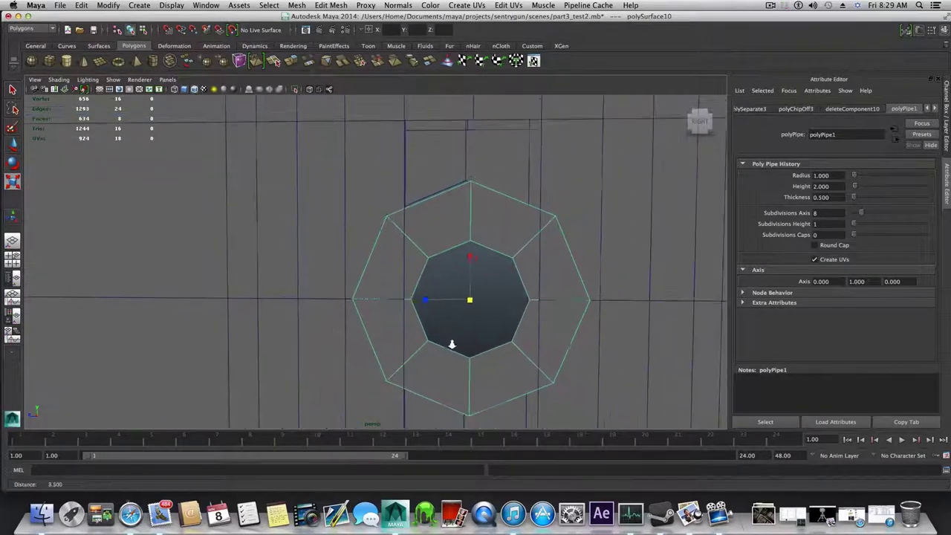
left_click_drag(467, 299, 466, 333)
Scale the opposite ring uniformly to about 0.47 in the right orthographic view, matching it to the smaller ring, and return to perspective.
right_click_drag(574, 339, 499, 338, "alt")
left_click_drag(498, 338, 289, 331, "alt")
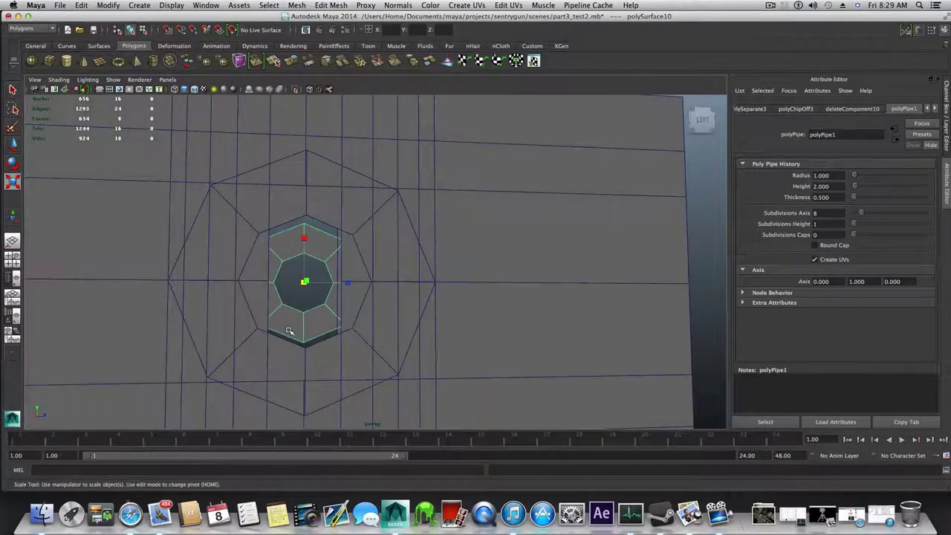
left_click(12, 259)
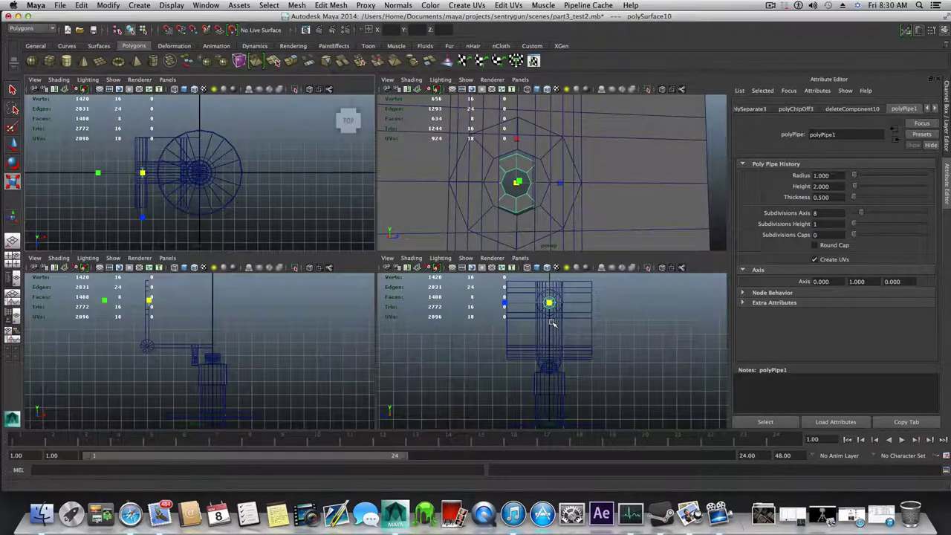
key("space")
scroll(475, 269, "up", 5)
middle_click_drag(467, 238, 456, 412, "alt")
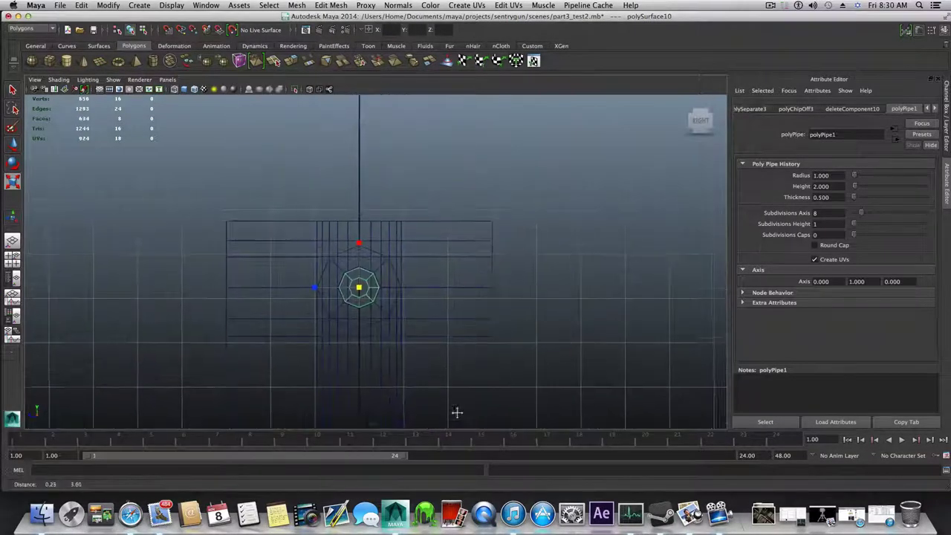
scroll(439, 364, "up", 4)
scroll(439, 364, "up", 4)
middle_click_drag(422, 339, 425, 303, "alt")
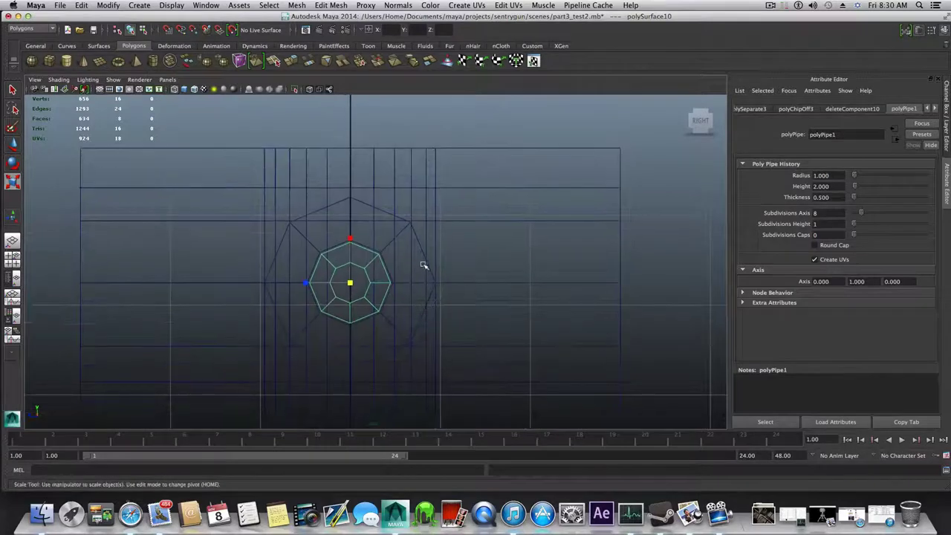
left_click(420, 283)
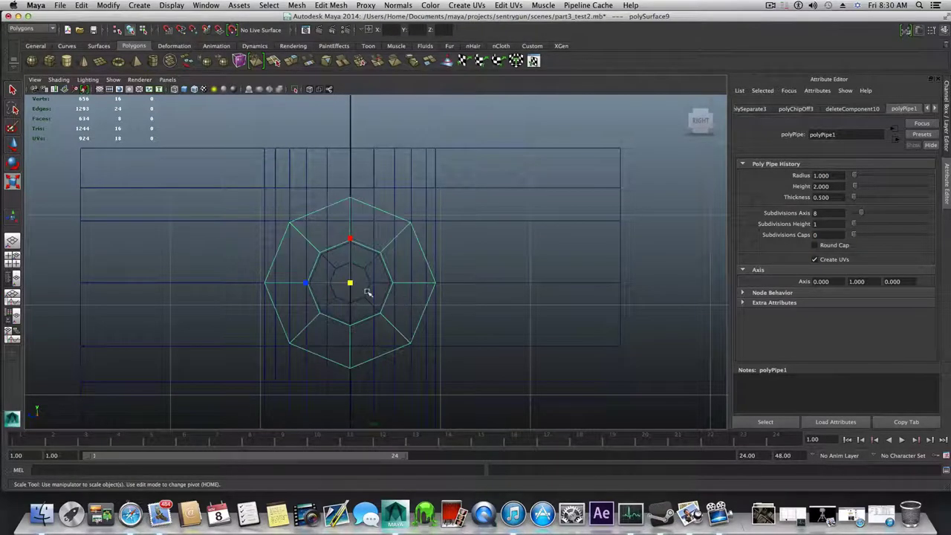
left_click_drag(351, 283, 293, 299)
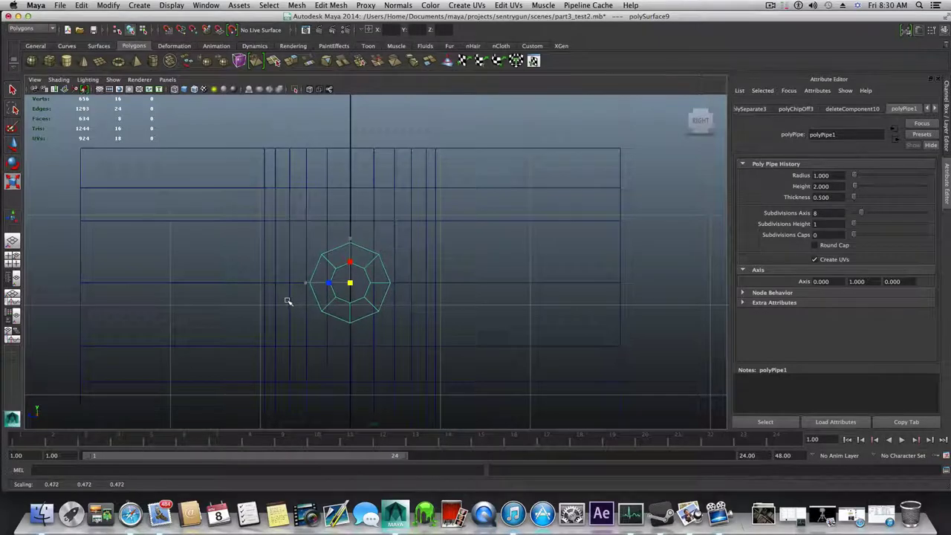
key("space")
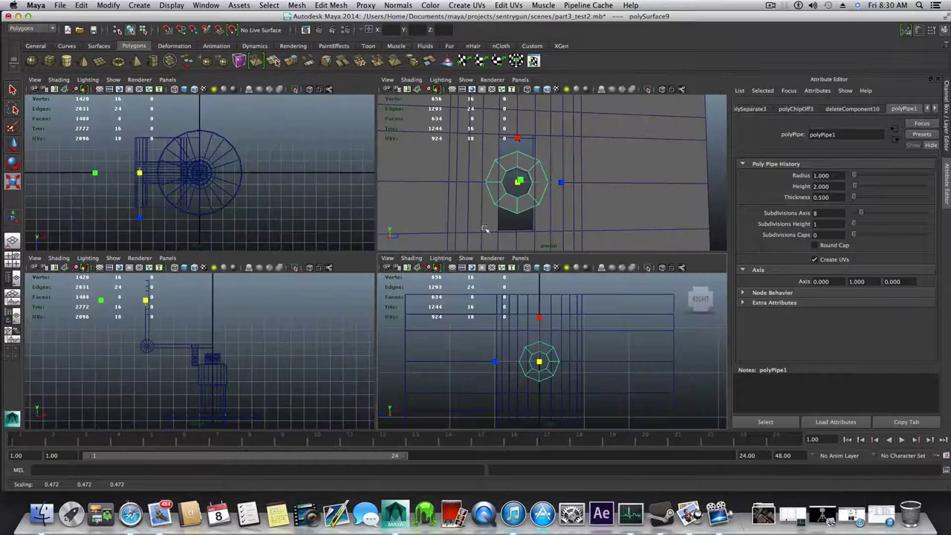
key("space")
Examine the reduced rings on both sides of the upright plate and the whole bracket from several angles.
left_click_drag(399, 273, 554, 277, "alt")
right_click_drag(554, 277, 306, 247, "alt")
left_click_drag(306, 248, 499, 272, "alt")
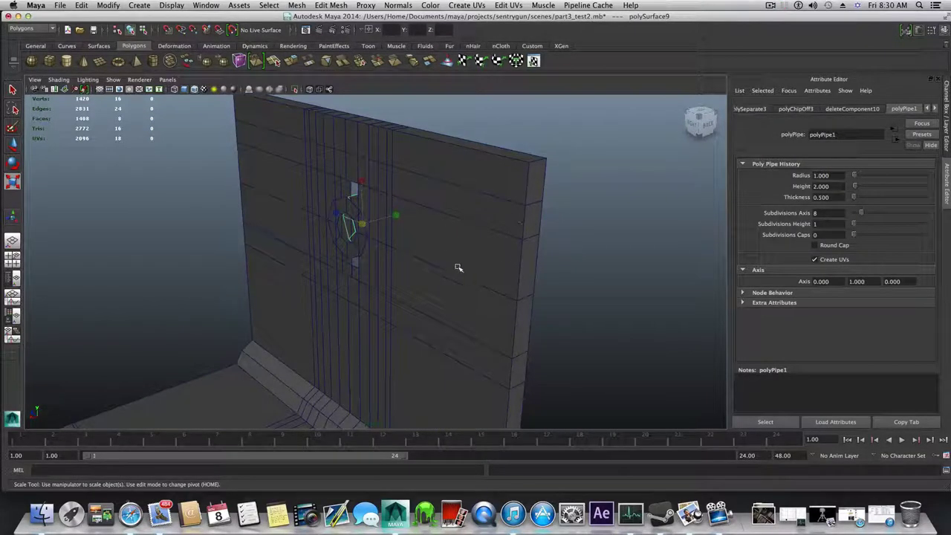
left_click_drag(459, 267, 381, 295, "alt")
right_click_drag(382, 295, 467, 293, "alt")
left_click_drag(467, 292, 448, 320, "alt")
right_click_drag(447, 320, 373, 288, "alt")
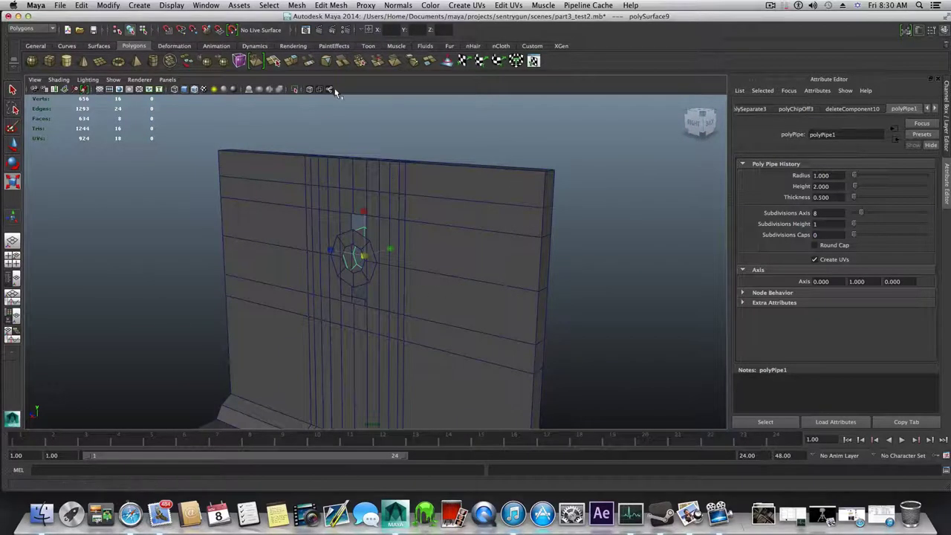
left_click_drag(364, 257, 390, 295, "alt")
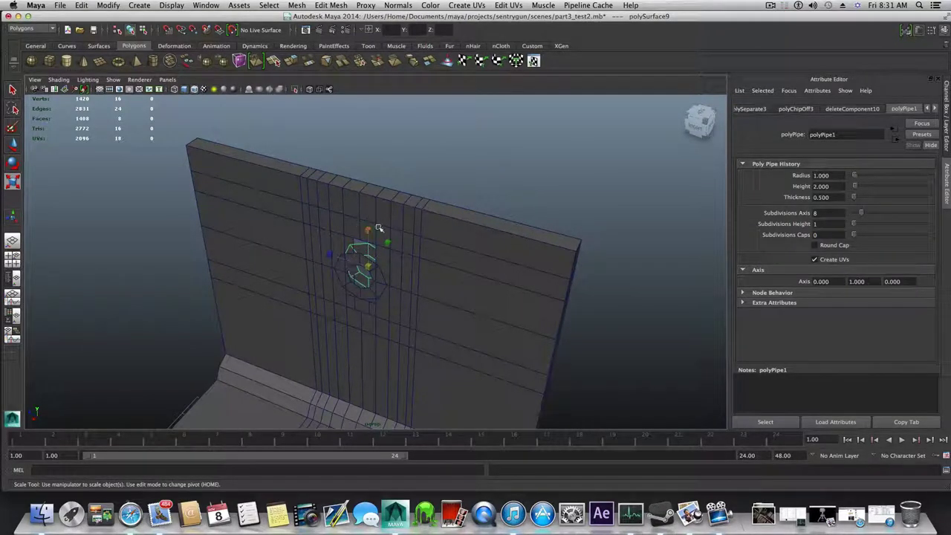
left_click_drag(348, 240, 397, 245, "alt")
right_click_drag(397, 246, 261, 278, "alt")
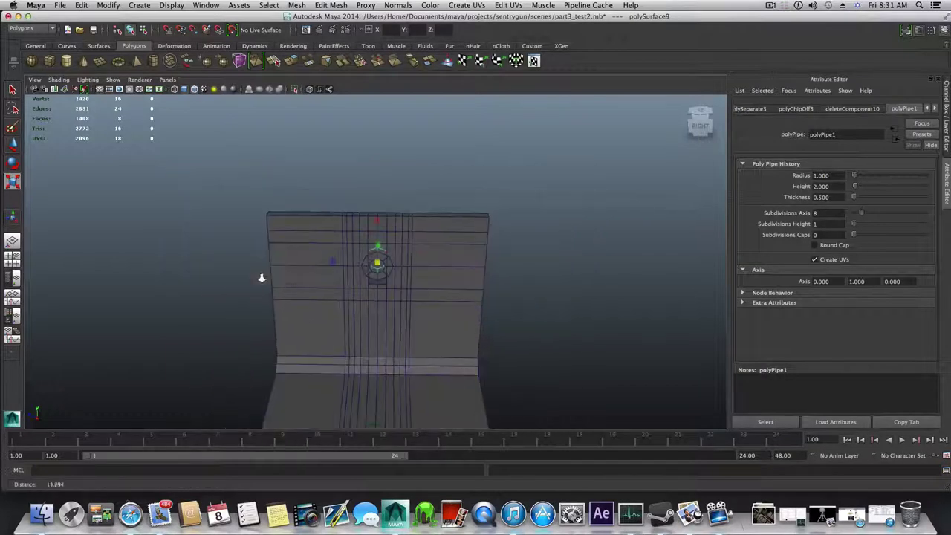
middle_click_drag(319, 306, 292, 150, "alt")
left_click_drag(292, 149, 297, 256, "alt")
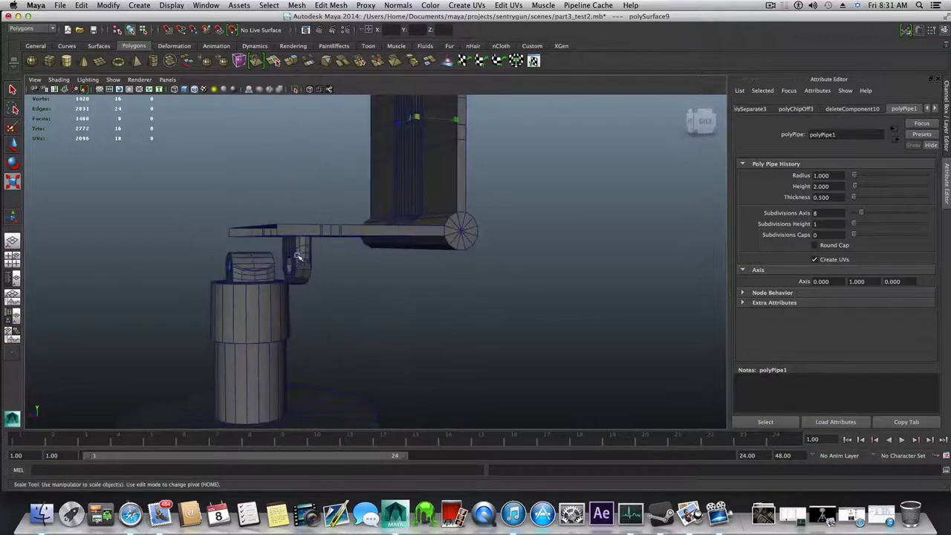
middle_click_drag(307, 249, 307, 343, "alt")
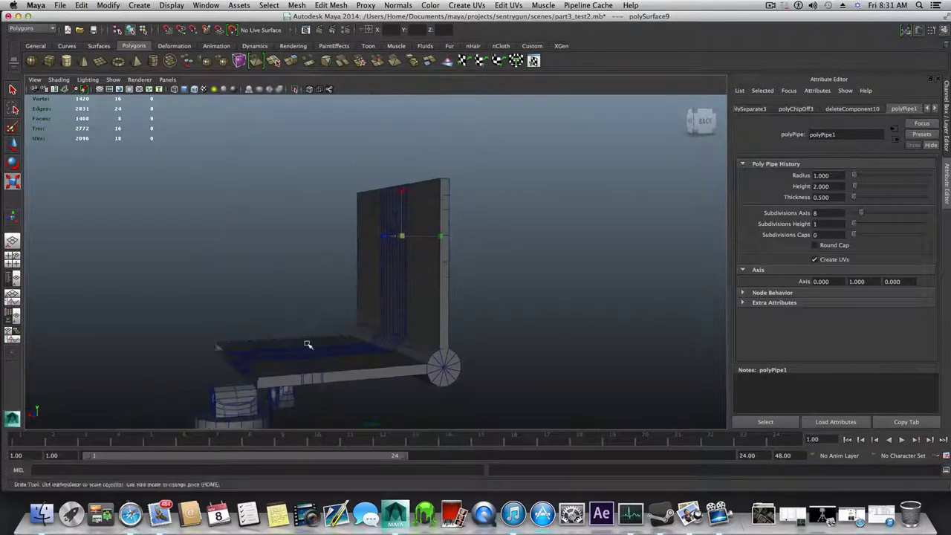
Select the ring on the upright plate's right-view side and display its normals in shaded mode.
right_click_drag(308, 344, 488, 344, "alt")
middle_click_drag(267, 314, 258, 189, "alt")
left_click_drag(258, 190, 274, 276, "alt")
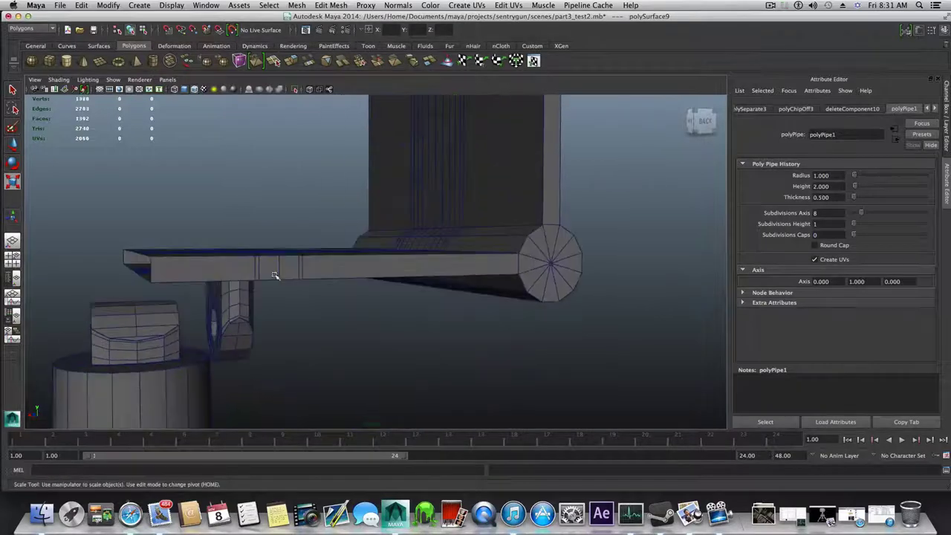
left_click_drag(220, 303, 263, 313, "alt")
right_click_drag(320, 320, 461, 327, "alt")
middle_click_drag(304, 340, 388, 329, "alt")
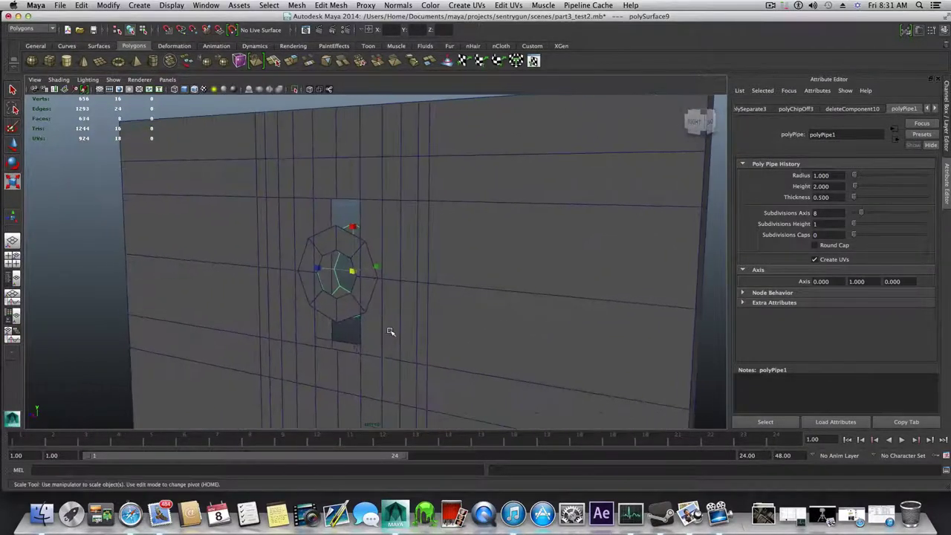
mouse_move(399, 331)
left_mouse_down("alt")
mouse_move(465, 333)
mouse_move(380, 341)
mouse_move(406, 334)
mouse_move(389, 334)
left_mouse_up("alt")
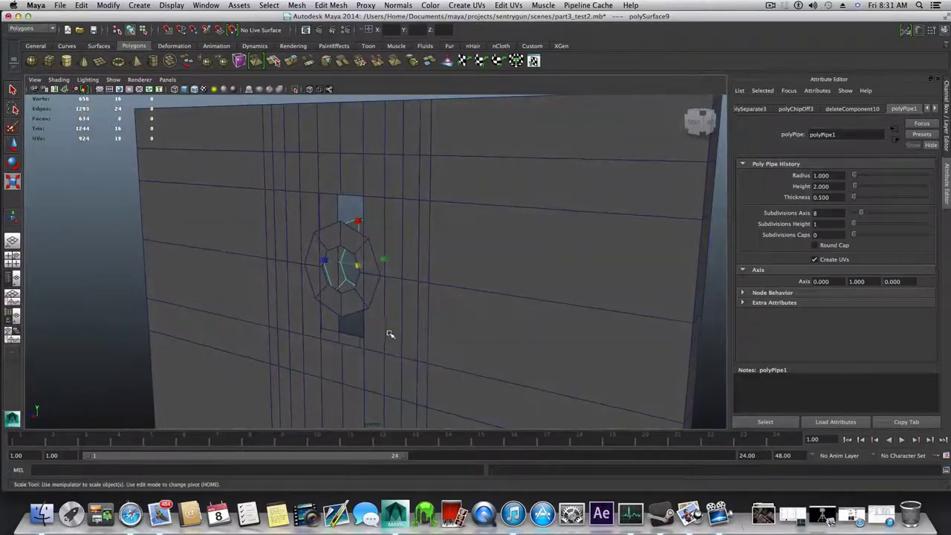
left_click(341, 246)
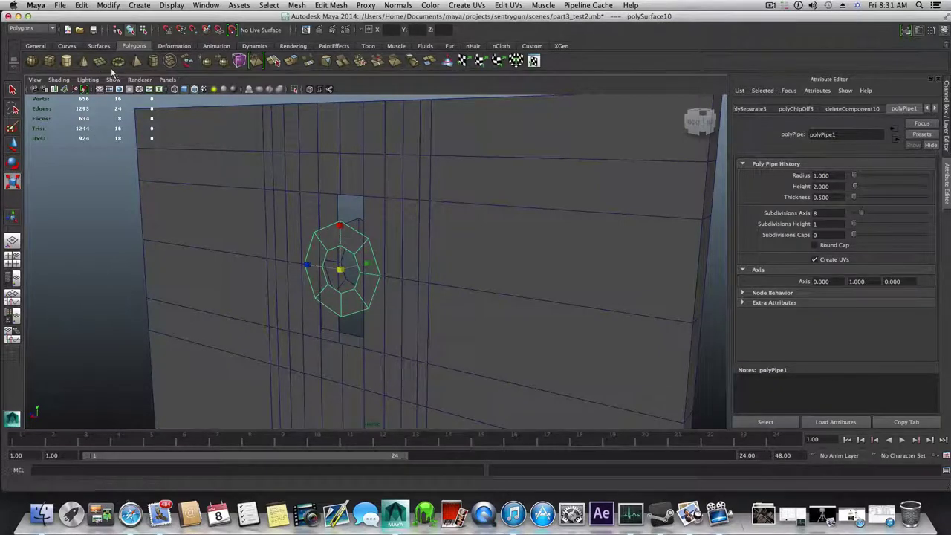
left_click(109, 5)
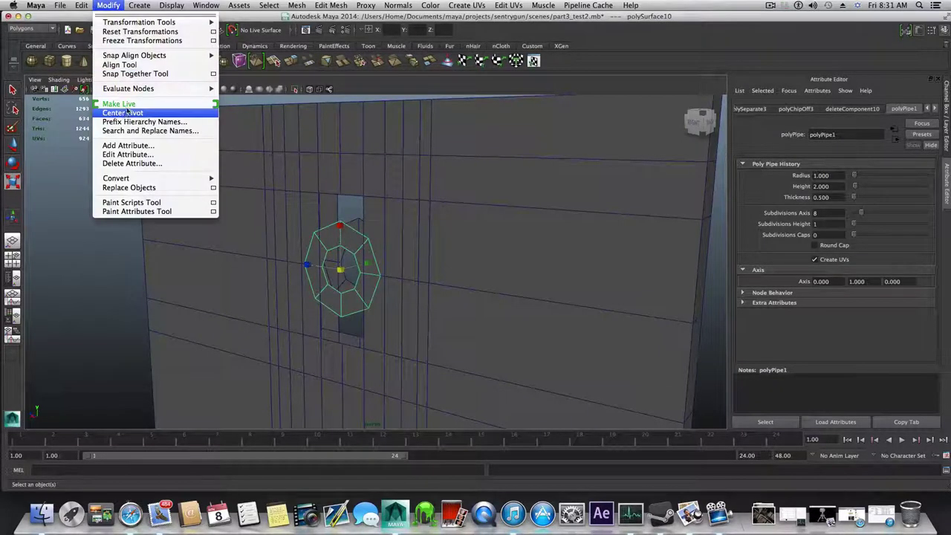
mouse_move(171, 5)
mouse_move(217, 129)
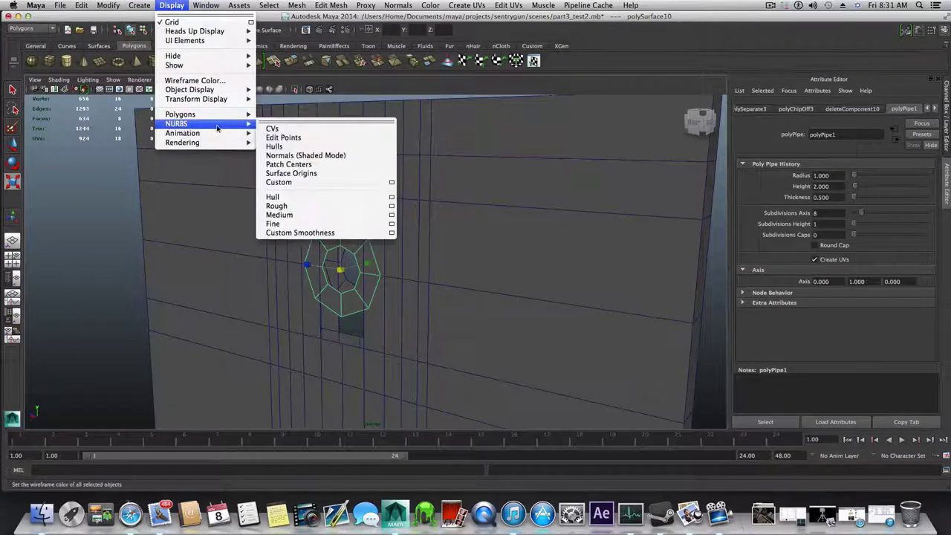
left_click(291, 156)
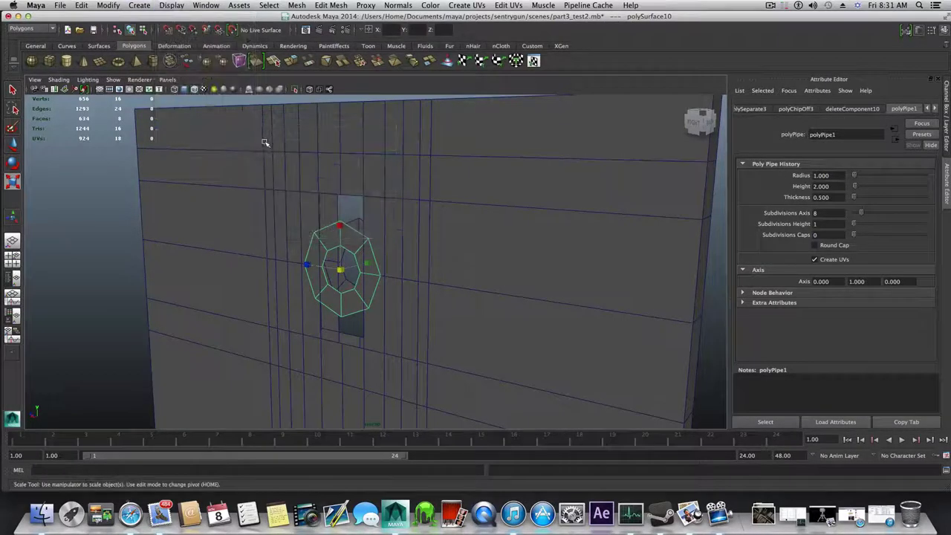
Check the ring's normals from both sides of the plate and rotate the ring -180 degrees about its Z axis.
mouse_move(428, 330)
left_mouse_down("alt")
mouse_move(371, 325)
mouse_move(548, 317)
mouse_move(307, 261)
mouse_move(378, 281)
left_mouse_up("alt")
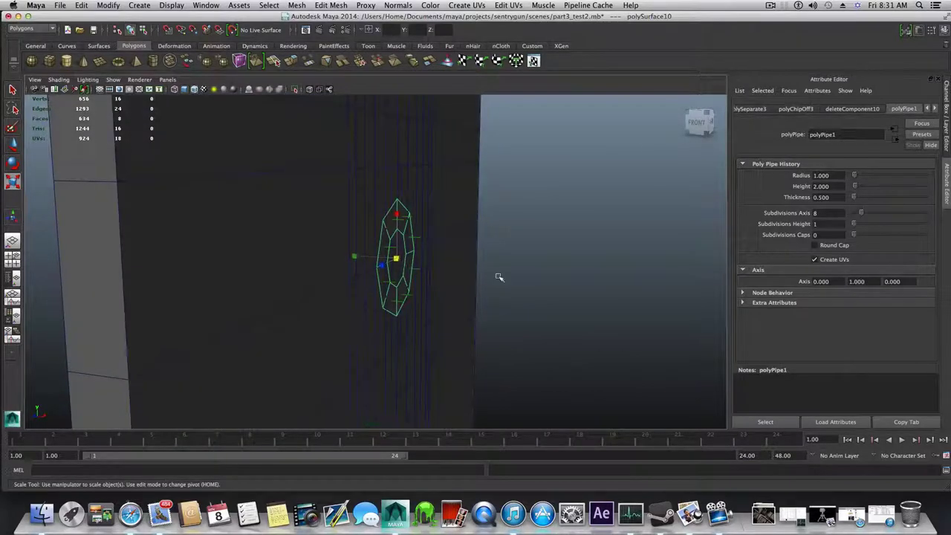
left_click_drag(699, 292, 549, 289, "alt")
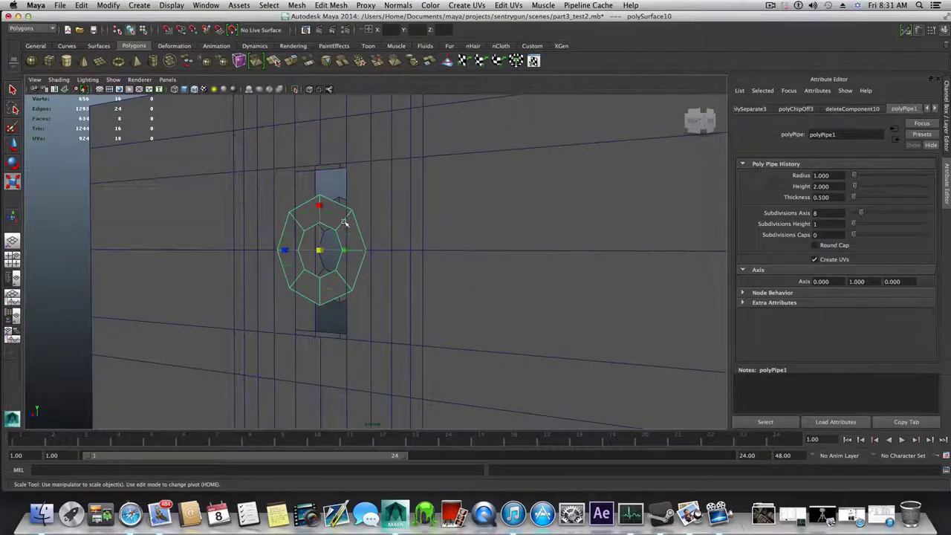
left_click_drag(286, 252, 341, 239, "alt")
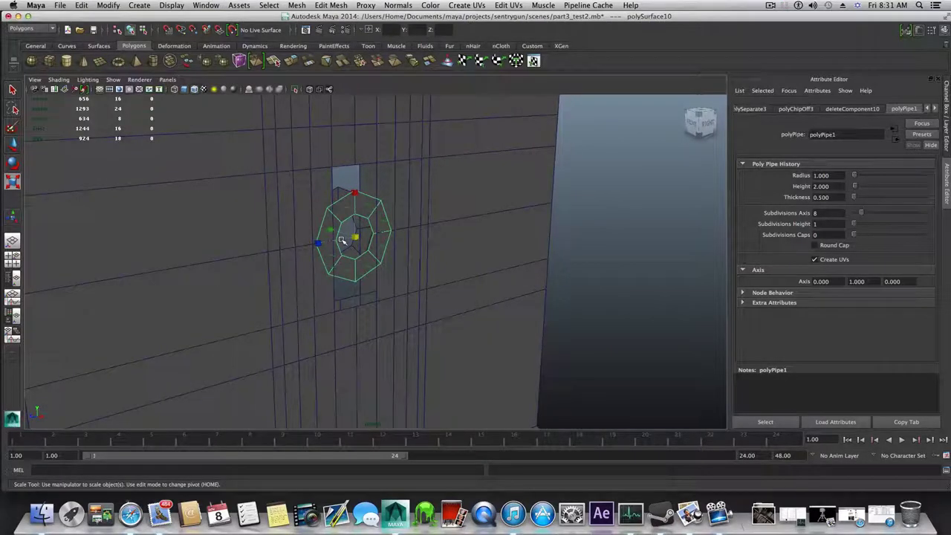
key("e")
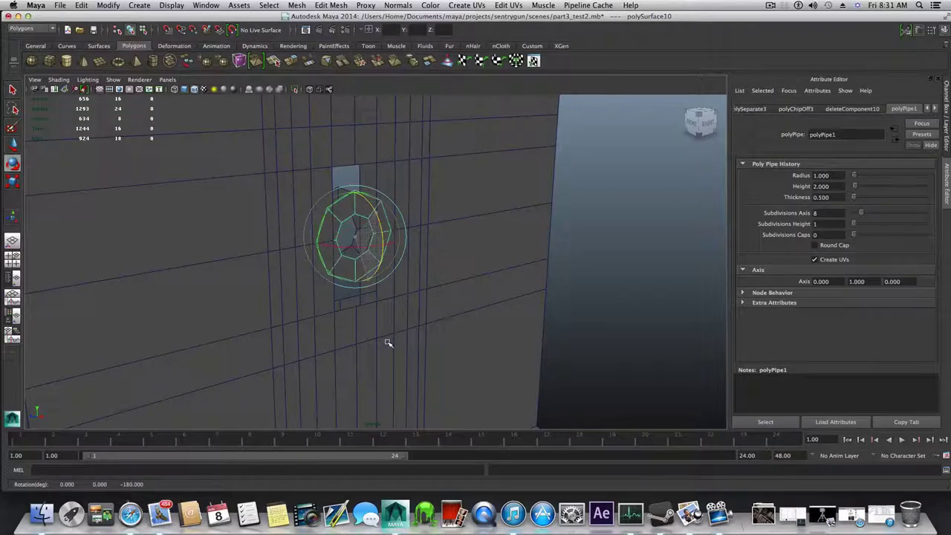
left_click_drag(387, 343, 389, 323, "alt")
left_click_drag(359, 161, 369, 208, "alt")
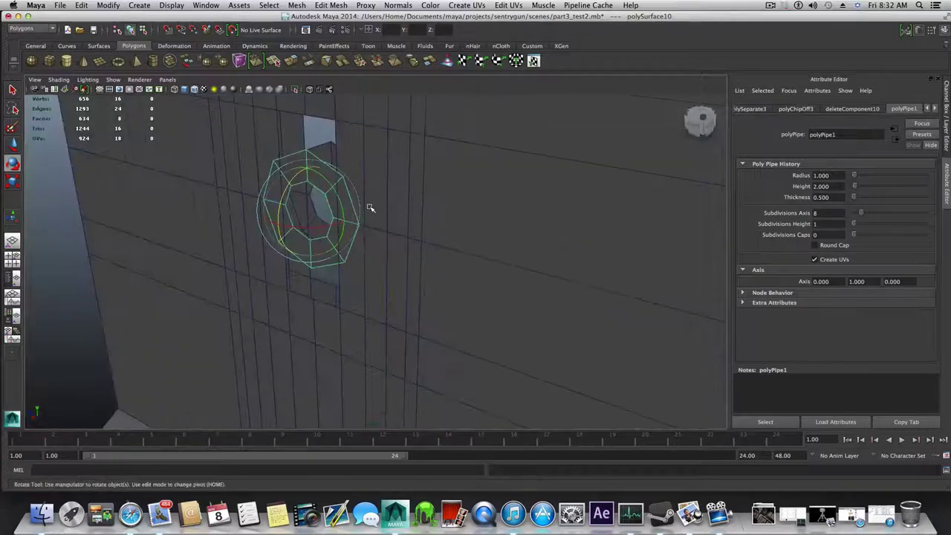
middle_click_drag(402, 220, 413, 254, "alt")
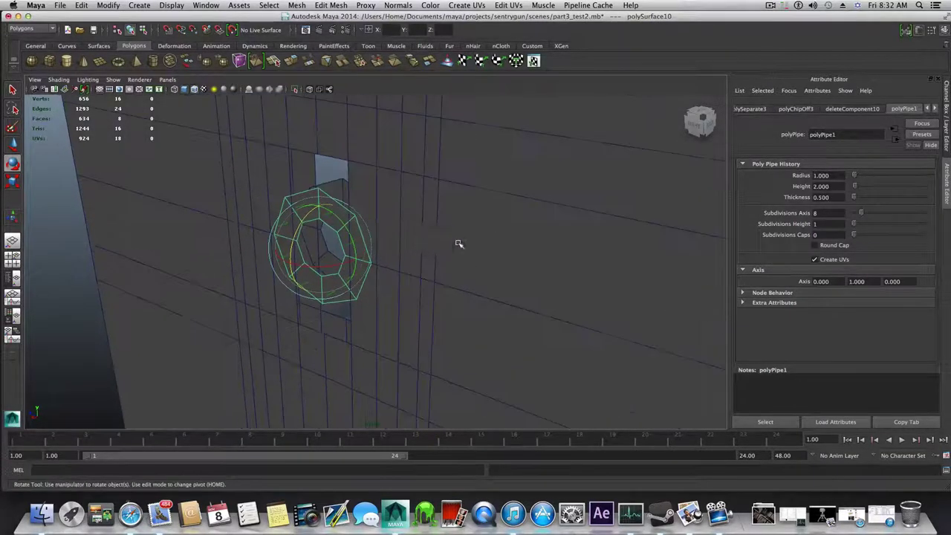
Create a polygon cube as a test object and raise it vertically above the sentry gun's bracket.
right_click_drag(458, 245, 384, 253, "alt")
middle_click_drag(401, 248, 444, 193, "alt")
right_click_drag(443, 194, 241, 154, "alt")
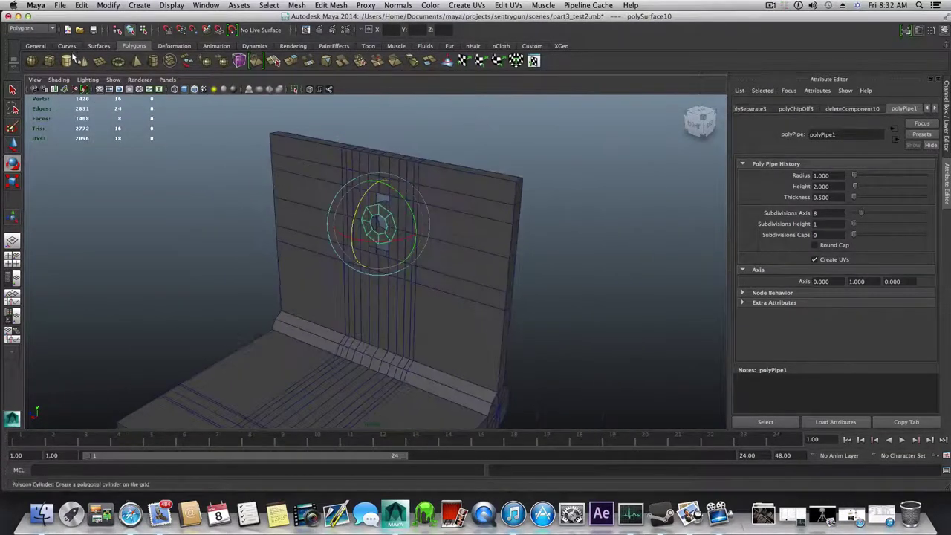
scroll(302, 359, "down", 5)
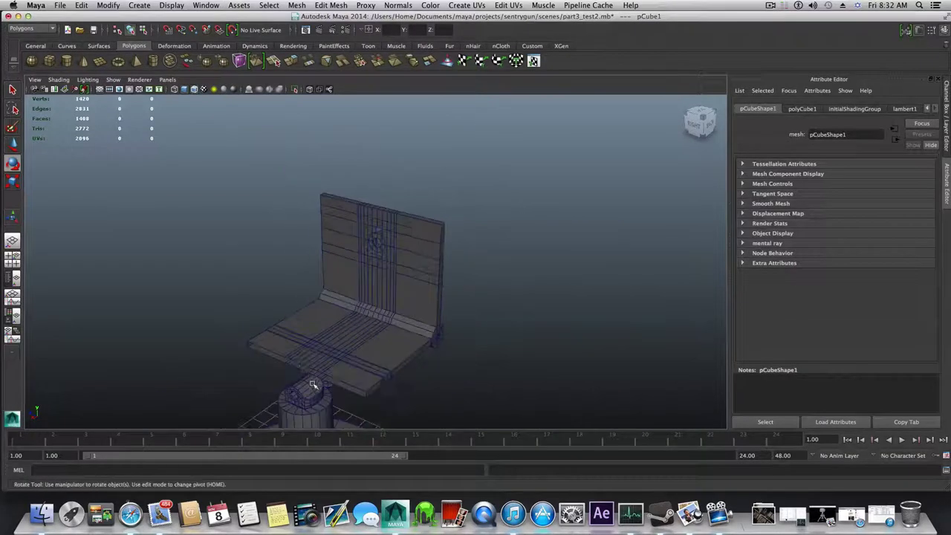
scroll(312, 383, "down", 10)
key("w")
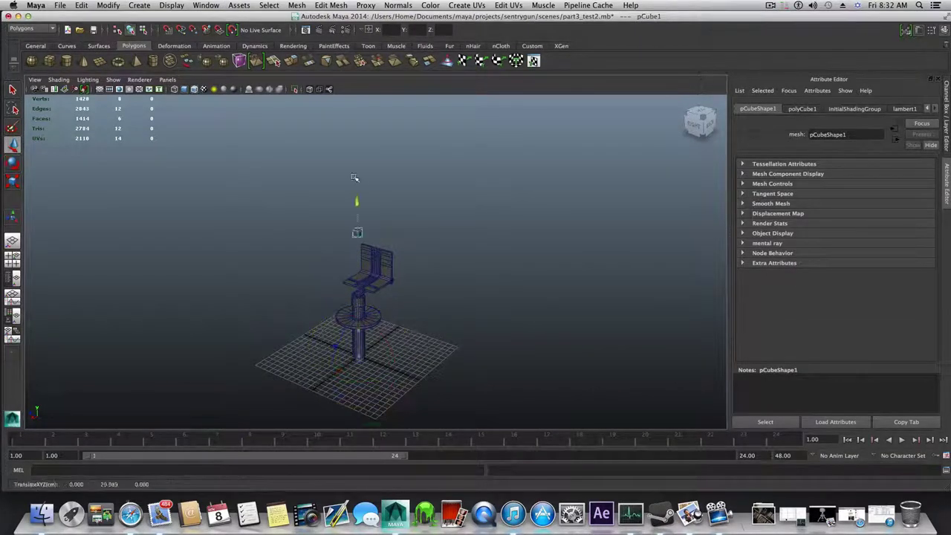
Scale the test cube uniformly to about 7.09.
right_click_drag(329, 194, 438, 235, "alt")
middle_click_drag(360, 158, 380, 310, "alt")
right_click_drag(380, 310, 471, 312, "alt")
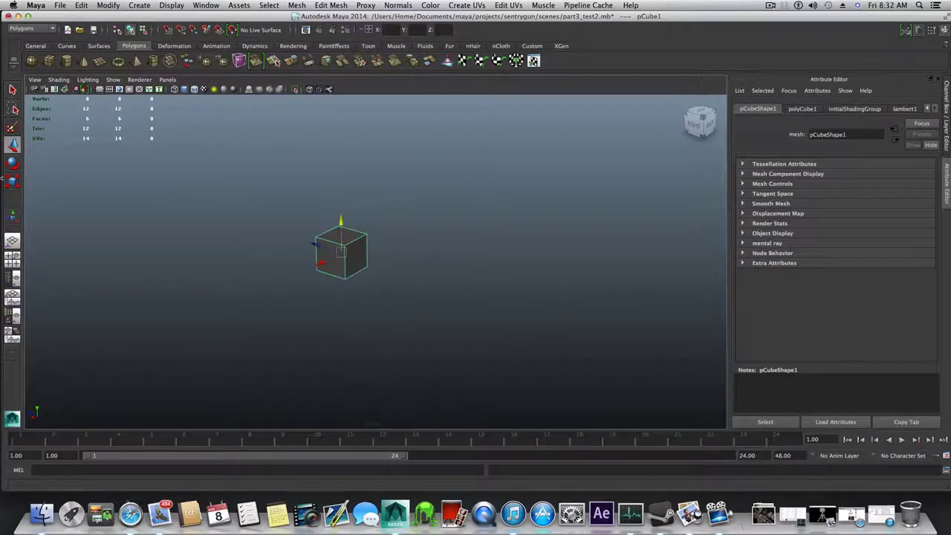
key("r")
left_click_drag(340, 254, 529, 260)
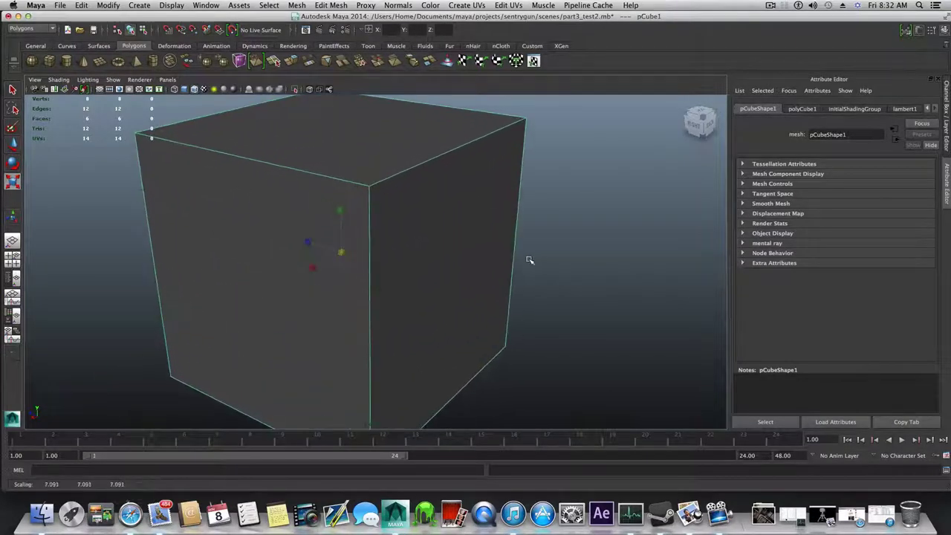
right_click_drag(499, 269, 285, 268, "alt")
mouse_move(377, 300)
left_mouse_down("alt")
mouse_move(435, 289)
mouse_move(386, 286)
mouse_move(367, 302)
mouse_move(322, 297)
mouse_move(369, 294)
left_mouse_up("alt")
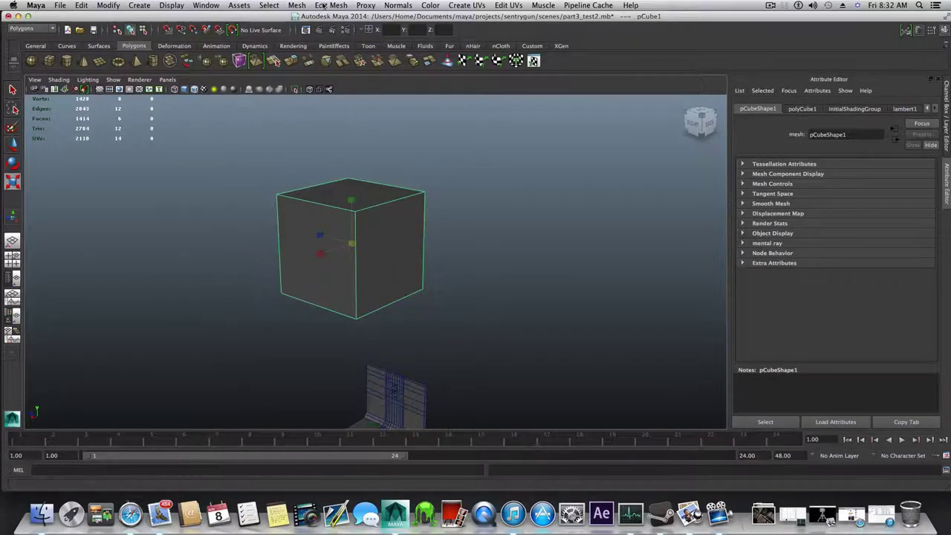
Display the test cube's normals in shaded mode and examine the directions they point.
left_click(169, 6)
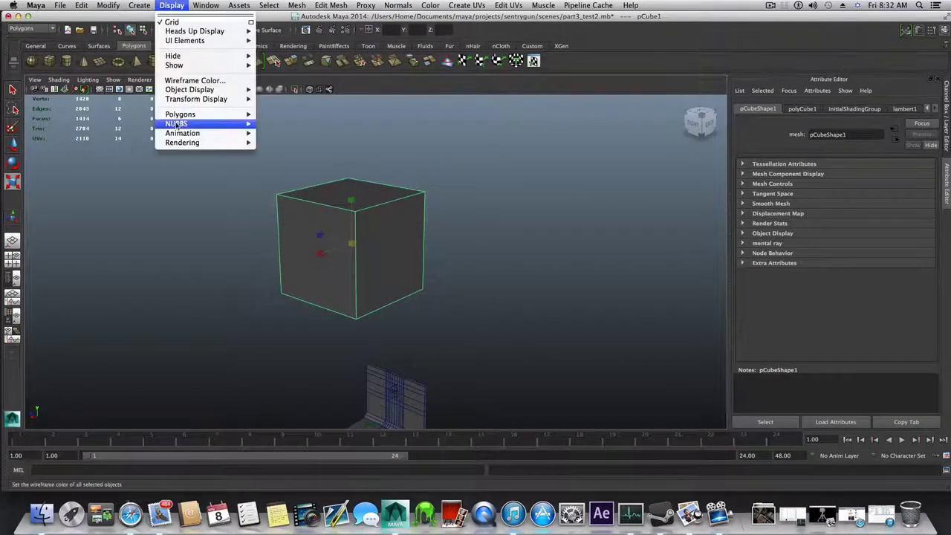
mouse_move(193, 125)
left_click(304, 158)
left_click_drag(386, 350, 371, 310, "alt")
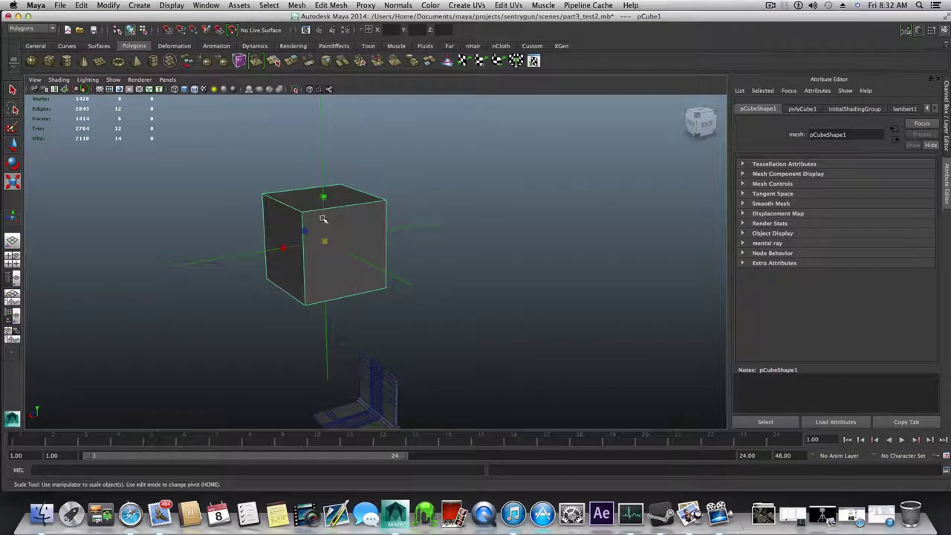
middle_click_drag(281, 241, 312, 249, "alt")
right_click_drag(329, 252, 358, 214, "alt")
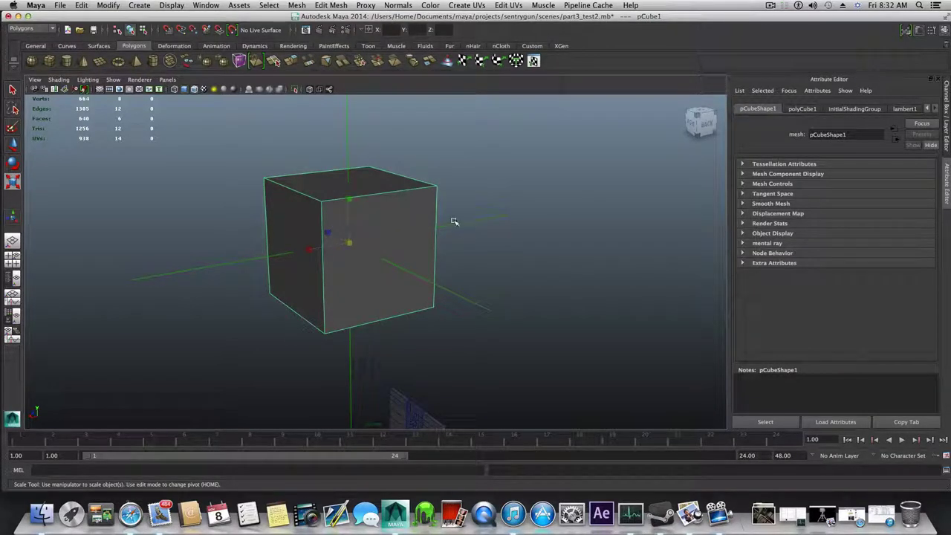
Delete the test cube's back-view face and look at the inner sides of its remaining faces.
right_click_drag(376, 232, 378, 251)
left_click(377, 238)
key("Delete")
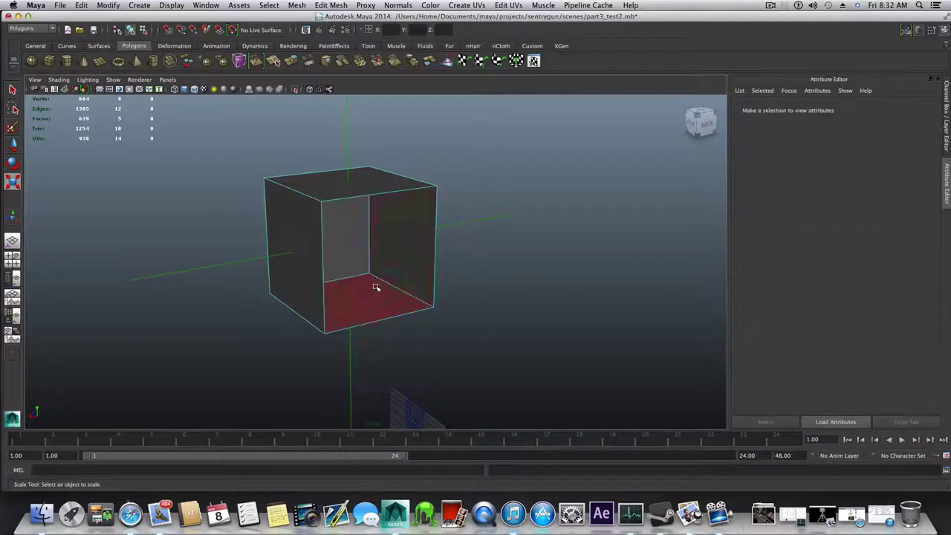
scroll(374, 297, "up", 10)
middle_click_drag(439, 338, 502, 364, "alt")
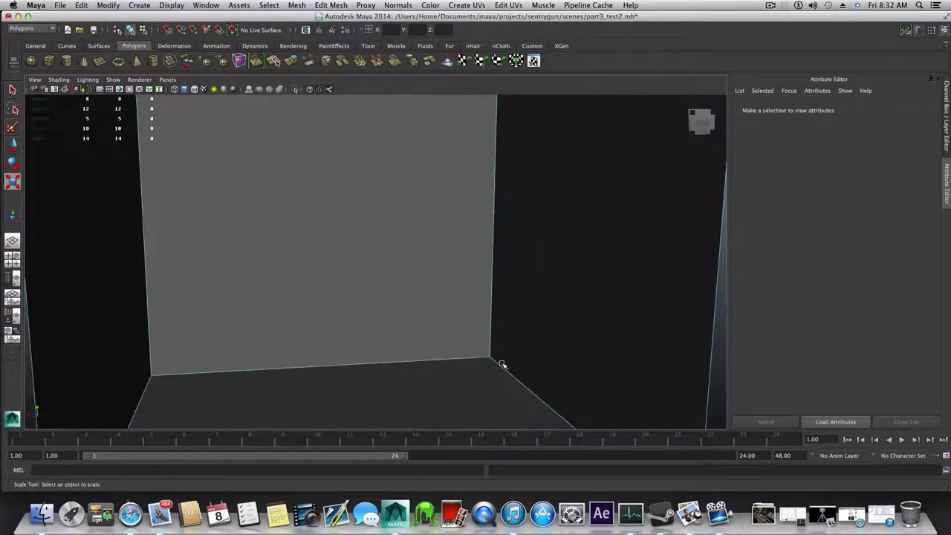
right_click_drag(503, 363, 239, 270, "alt")
Return to object selection and delete the whole test cube above the bracket.
left_click(346, 218)
key("F8")
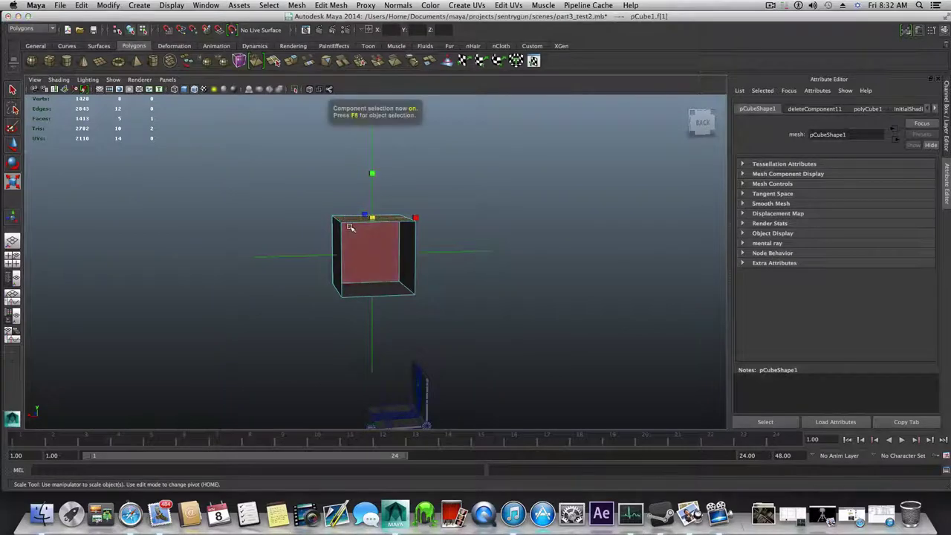
key("F8")
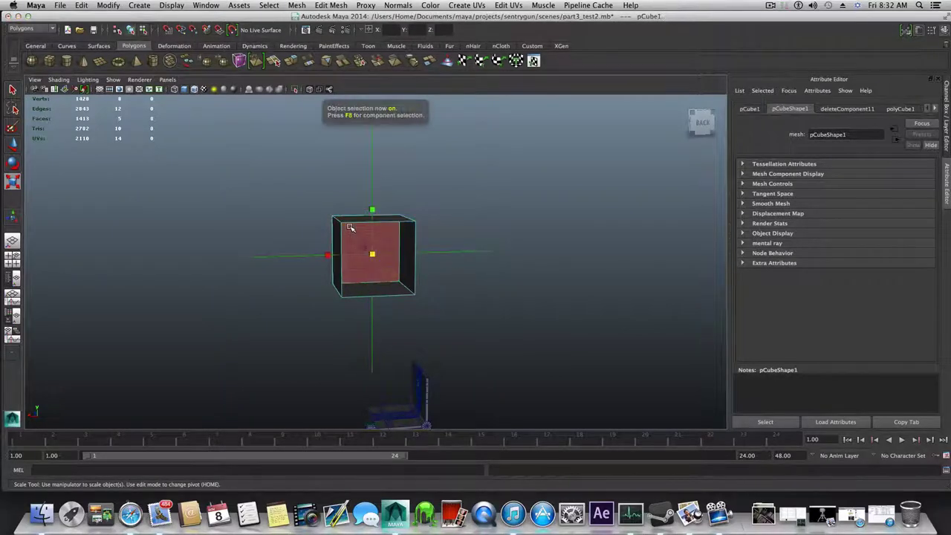
key("Delete")
Select the ring on the upright plate's left-view side, opposite the one showing its normals.
scroll(371, 322, "up", 10)
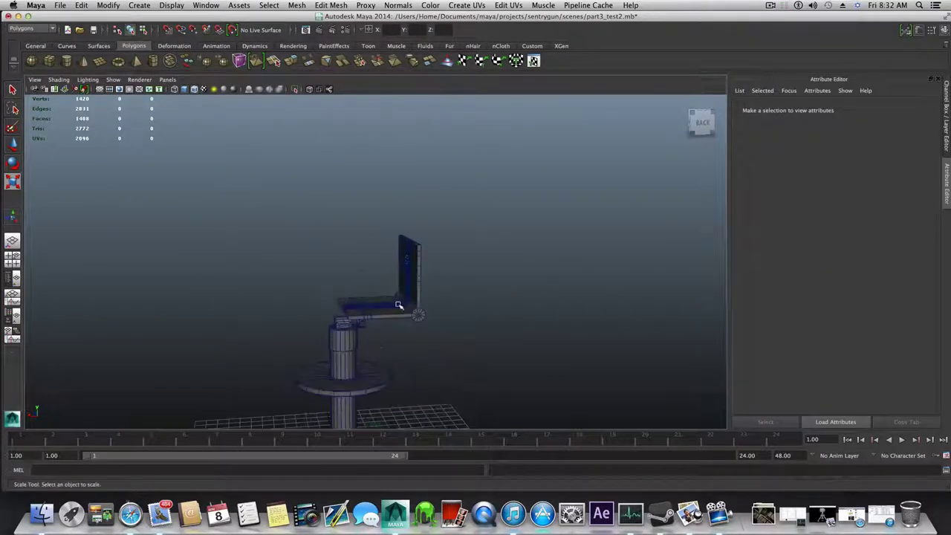
middle_click_drag(398, 304, 396, 256, "alt")
left_click_drag(396, 257, 437, 262, "alt")
right_click_drag(304, 217, 520, 257, "alt")
middle_click_drag(499, 257, 420, 286, "alt")
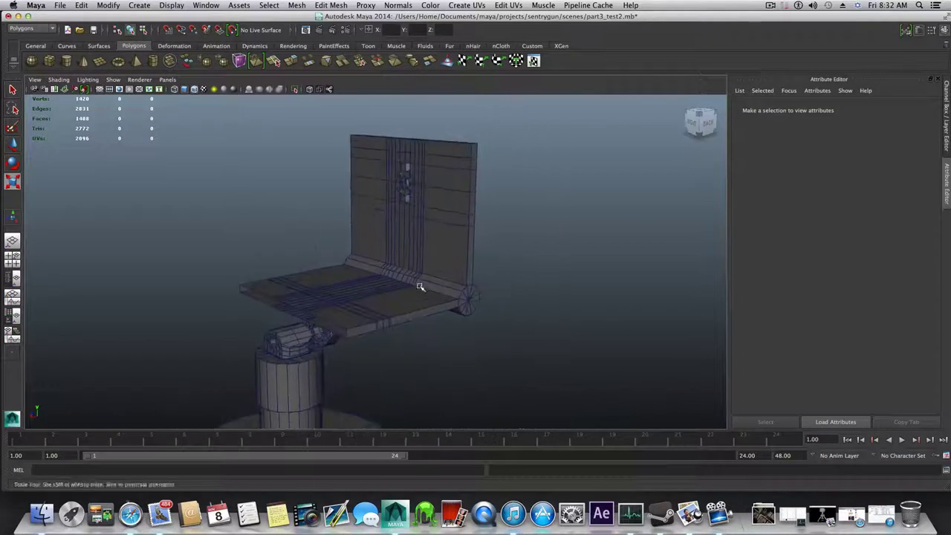
right_click_drag(420, 286, 501, 274, "alt")
middle_click_drag(441, 229, 424, 312, "alt")
right_click_drag(317, 260, 423, 275, "alt")
middle_click_drag(439, 249, 402, 305, "alt")
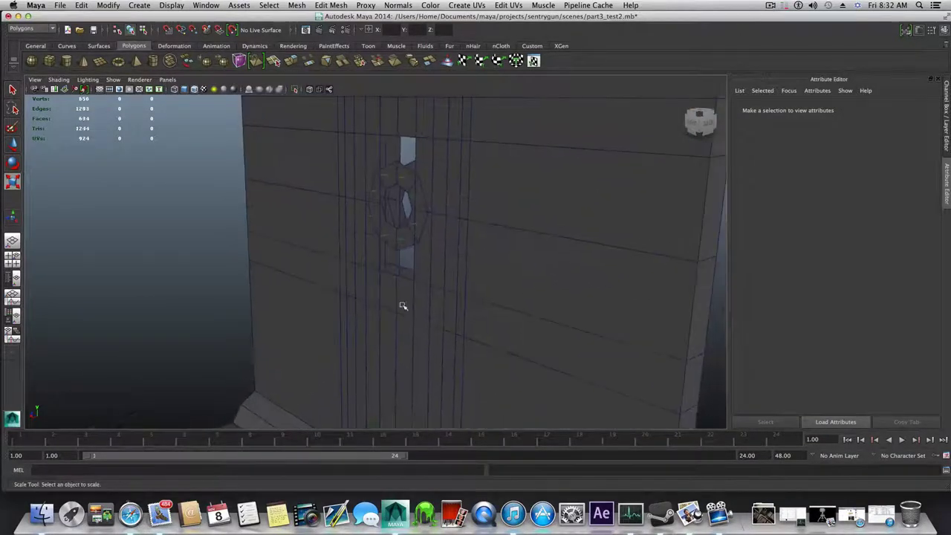
left_click_drag(403, 306, 293, 295, "alt")
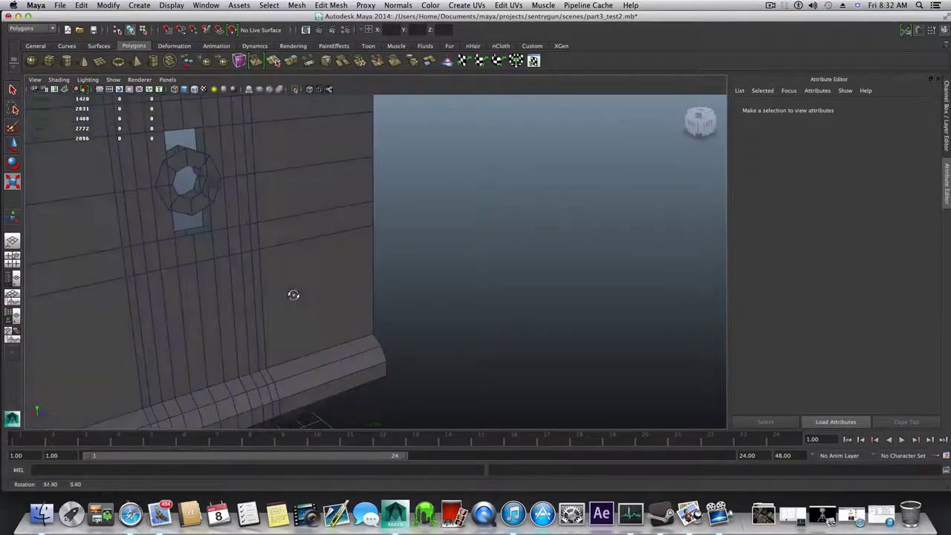
left_click(185, 156)
Examine the alignment of both rings and the opening between them from each side of the upright plate.
left_click_drag(174, 168, 297, 221, "alt")
left_click_drag(240, 227, 418, 223, "alt")
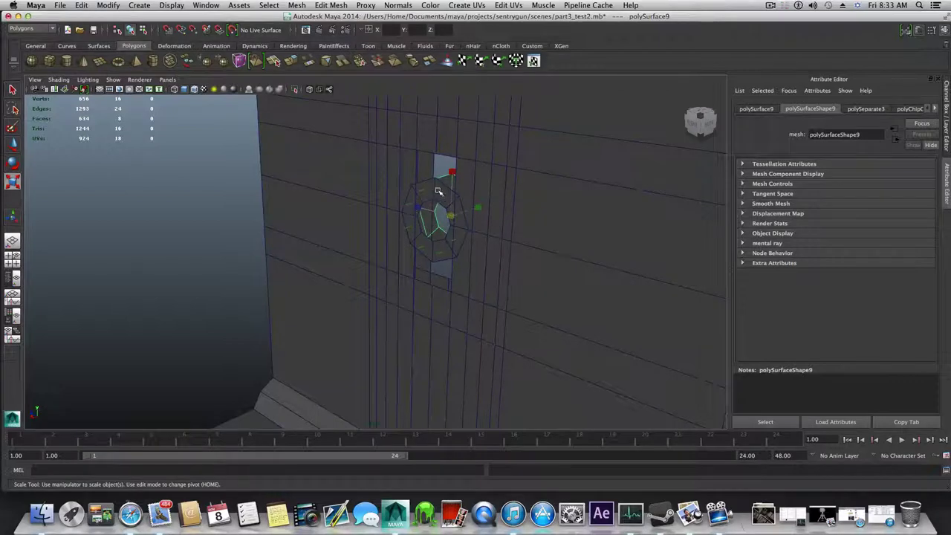
left_click_drag(440, 195, 479, 227, "alt")
middle_click_drag(479, 227, 435, 229, "alt")
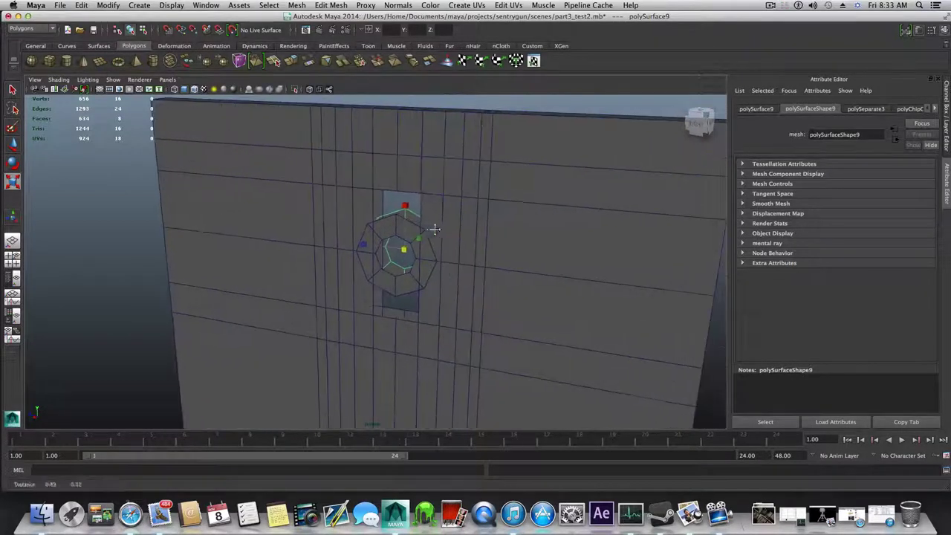
left_click_drag(395, 246, 312, 254, "alt")
key("r")
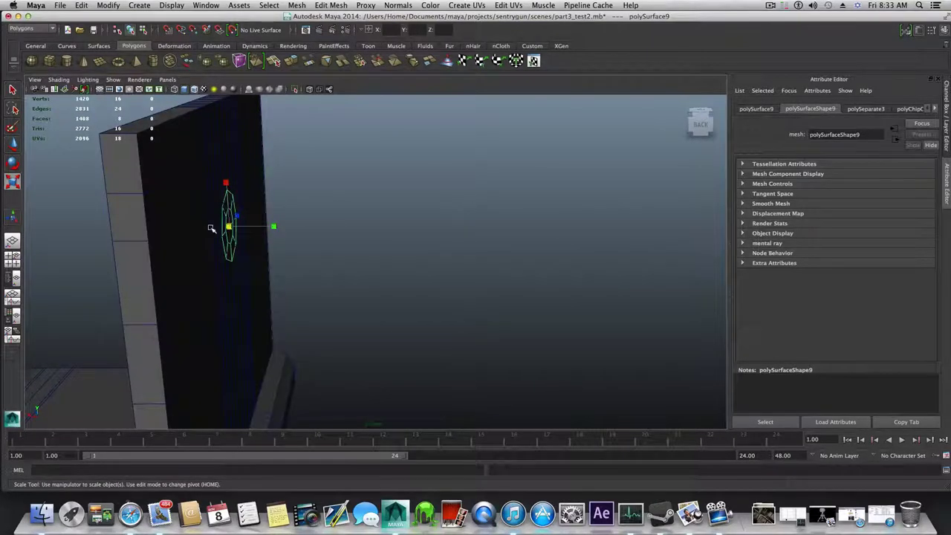
left_click_drag(211, 228, 434, 274, "alt")
right_click_drag(451, 255, 411, 254)
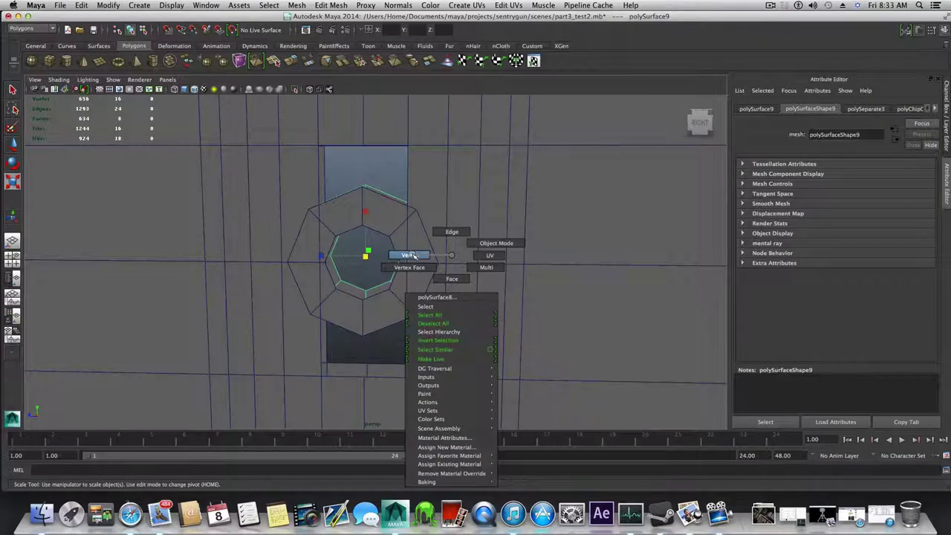
right_click_drag(411, 255, 446, 256)
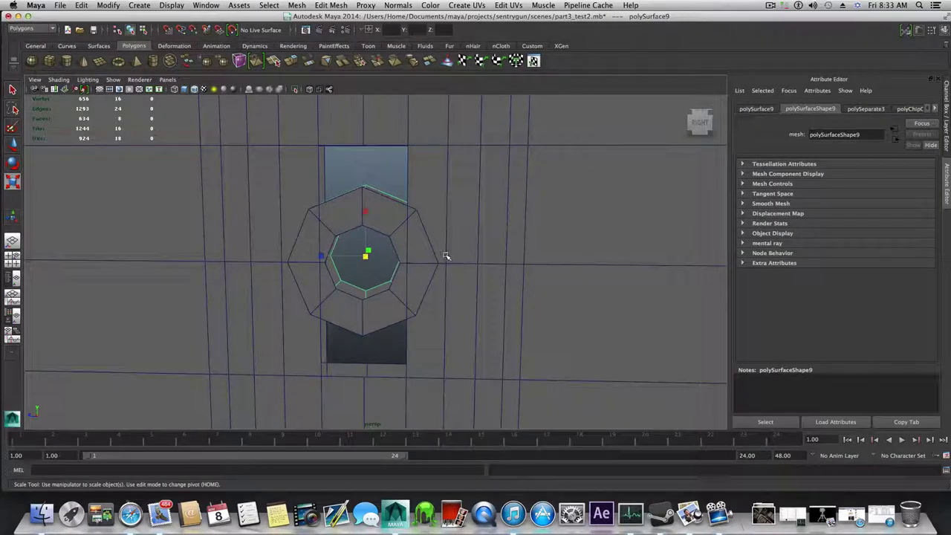
Select the bracket together with both octagonal rings and combine them into a single mesh.
left_click(393, 216)
left_click(392, 197)
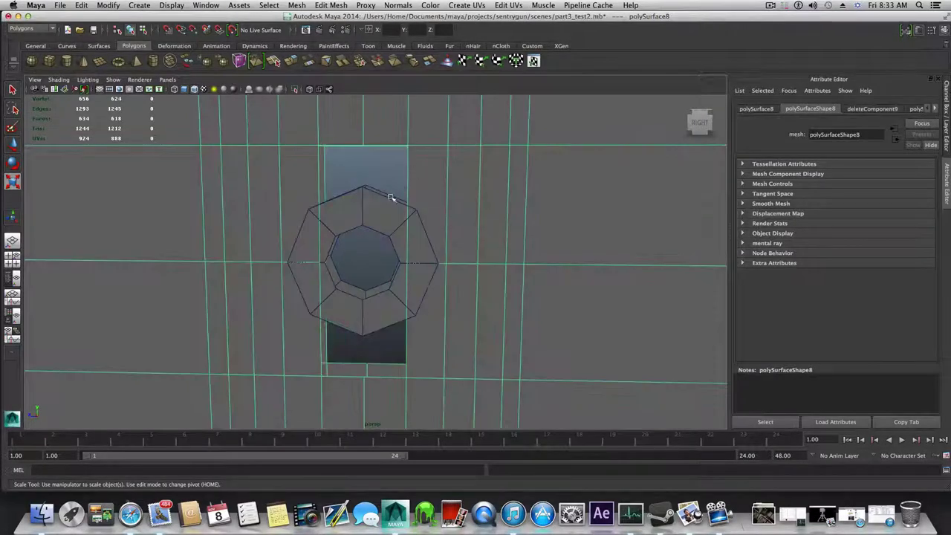
left_click(386, 266)
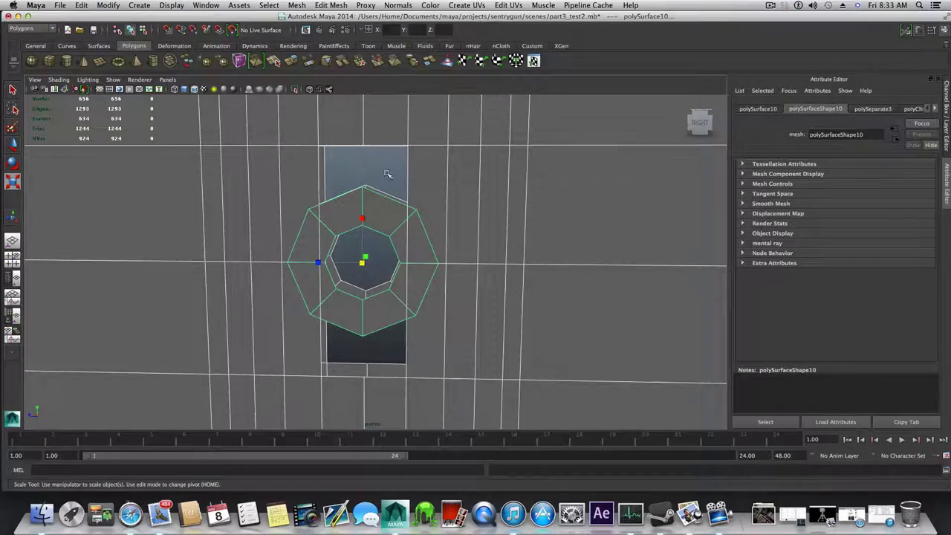
left_click(307, 5)
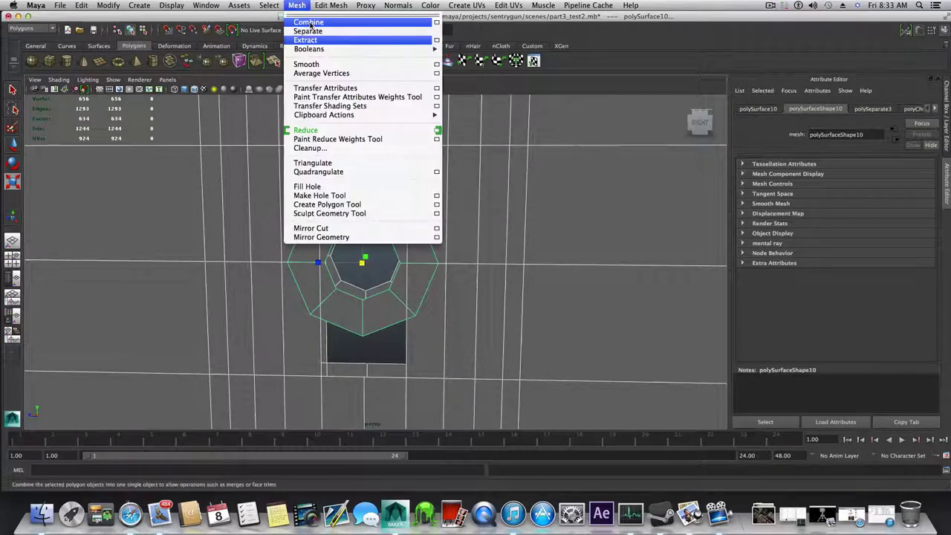
left_click(308, 21)
Turn off the display of normals on the combined bracket mesh.
left_click_drag(471, 334, 441, 338, "alt")
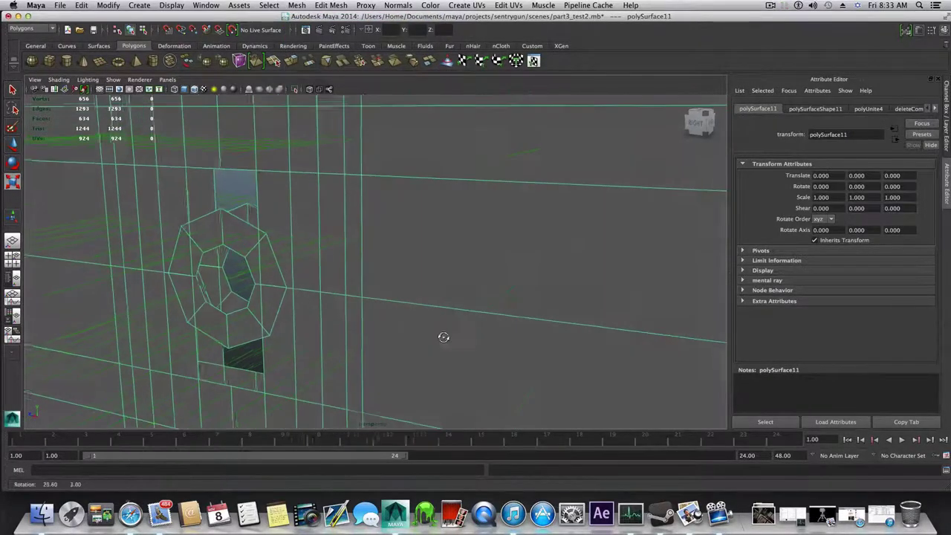
right_click_drag(442, 337, 394, 340, "alt")
left_click_drag(393, 339, 303, 202, "alt")
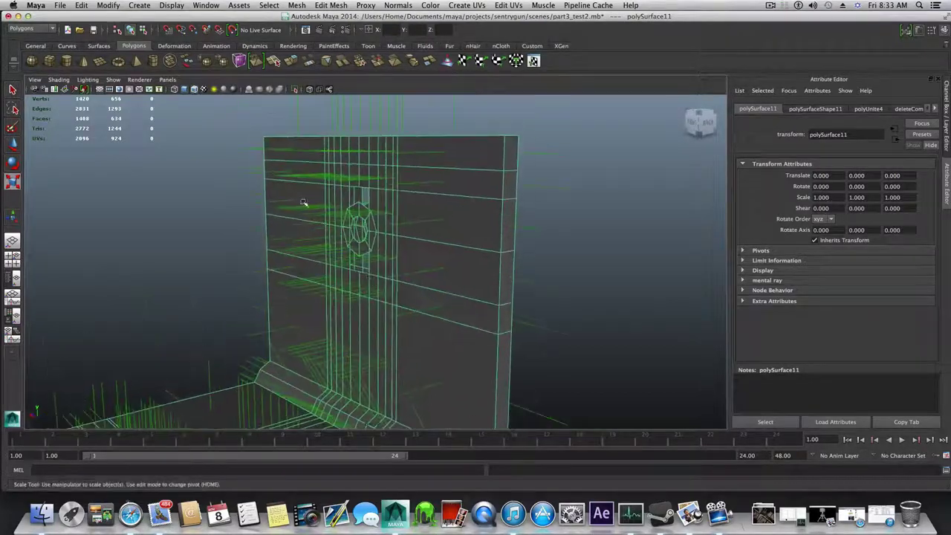
left_click(178, 5)
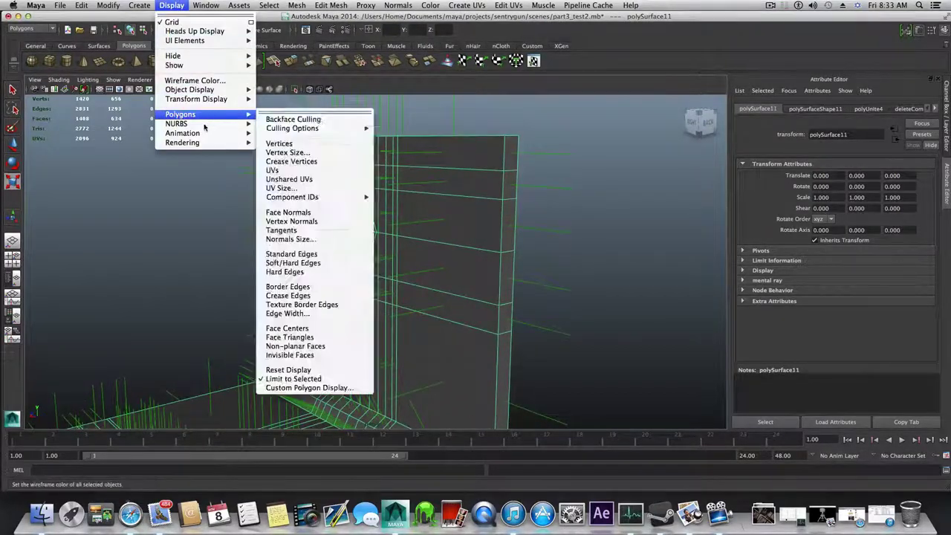
mouse_move(205, 125)
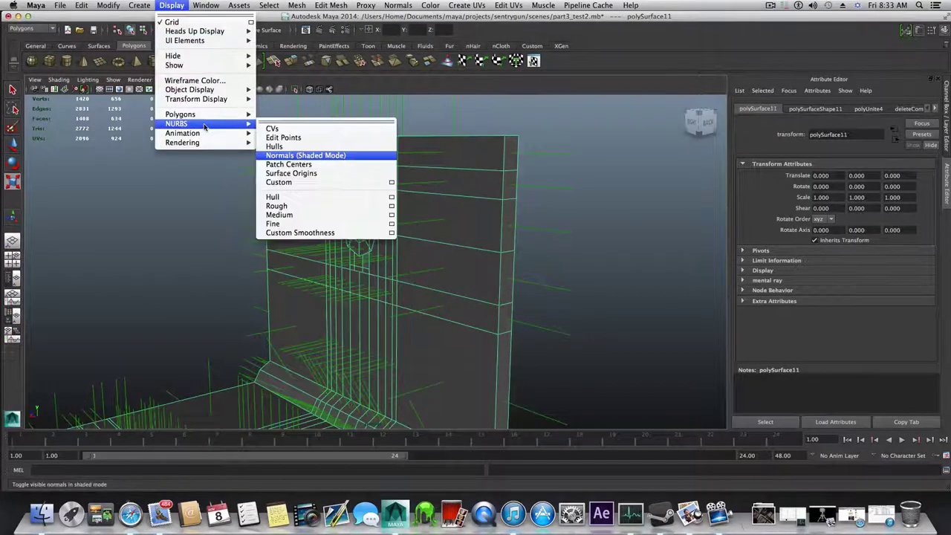
left_click(288, 157)
With the Merge Vertex Tool, merge the plate's opening vertices onto the right and upper outer ring corners on the right-view side.
right_click_drag(379, 299, 546, 302, "alt")
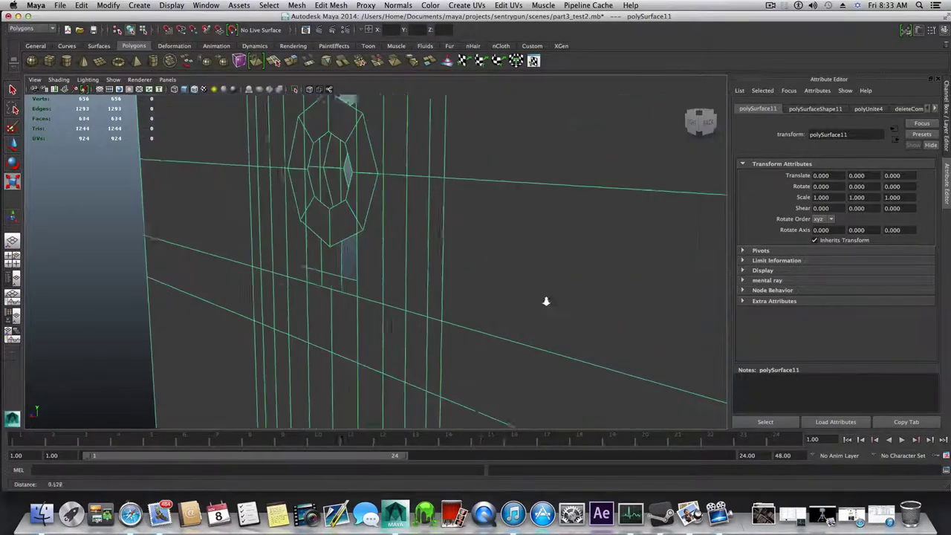
left_click_drag(548, 300, 489, 268, "alt")
middle_click_drag(489, 267, 458, 342, "alt")
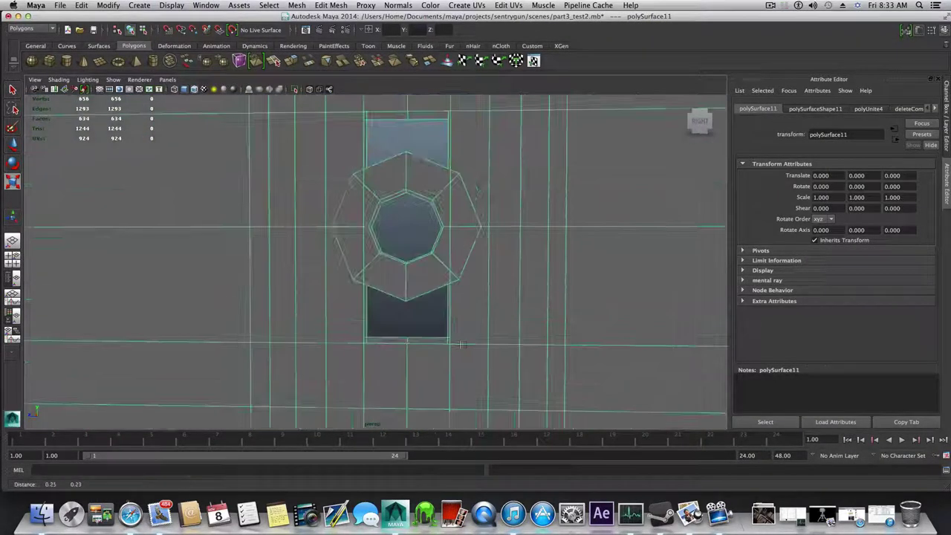
left_click(343, 5)
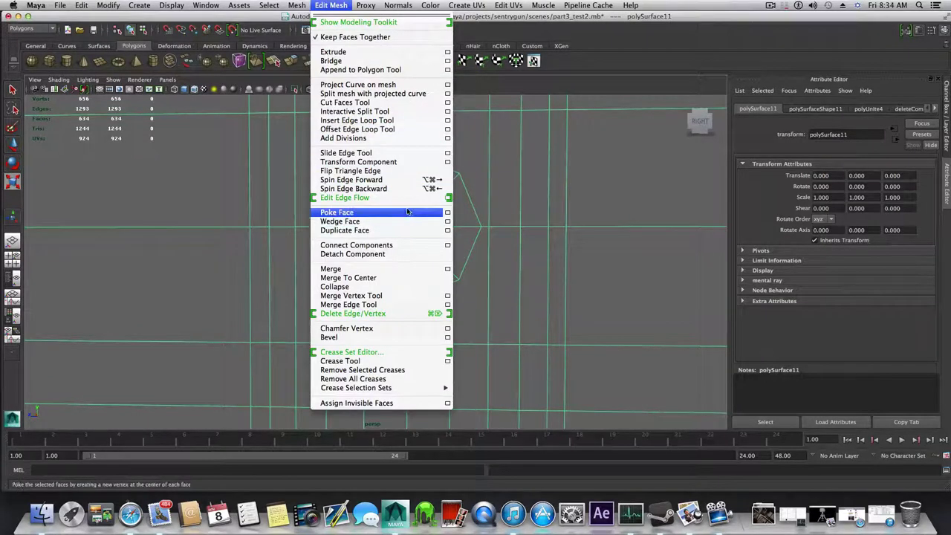
left_click(385, 295)
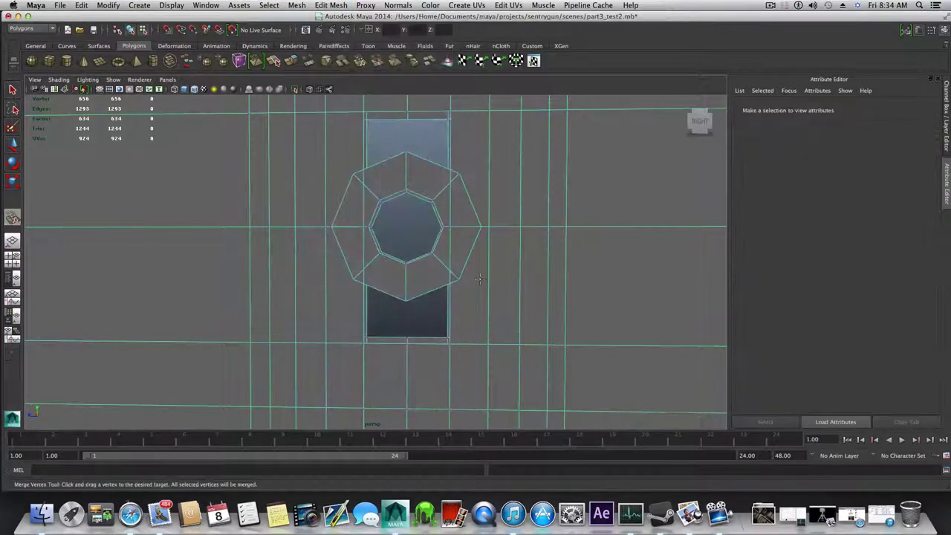
middle_click_drag(480, 278, 446, 315, "alt")
right_click_drag(445, 316, 486, 310, "alt")
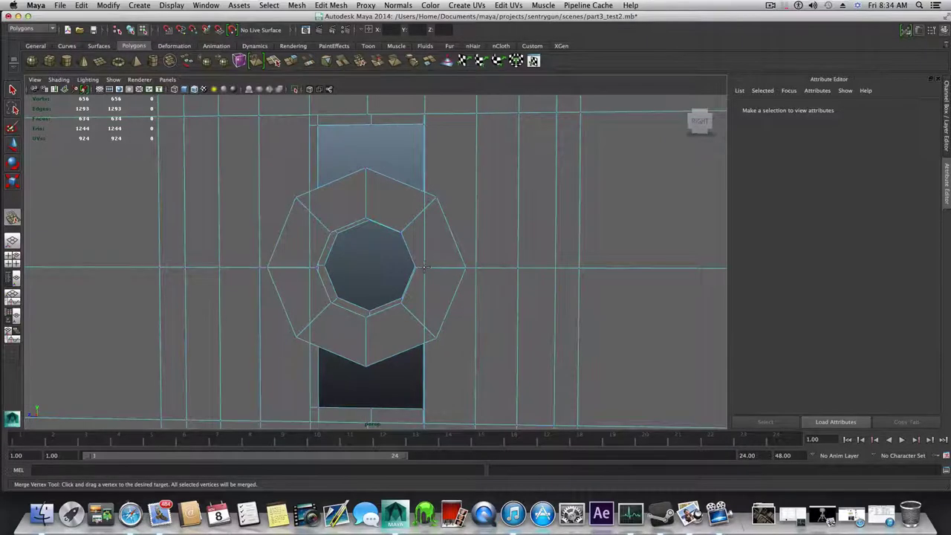
left_click_drag(463, 268, 464, 268)
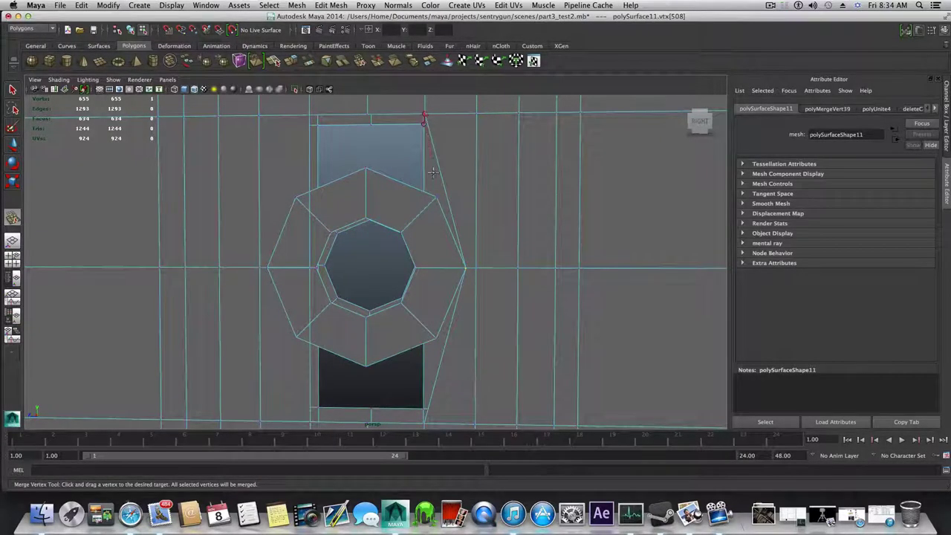
left_click_drag(436, 196, 436, 196)
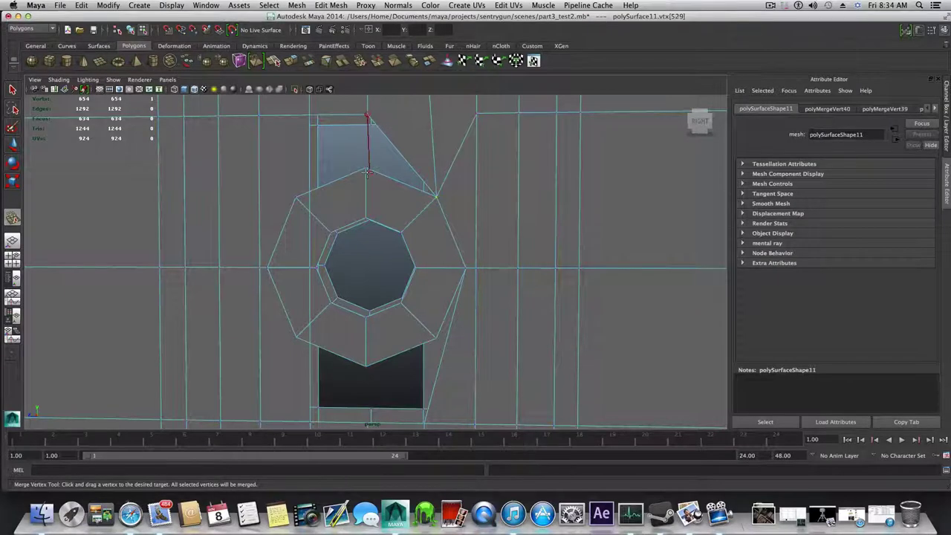
left_click_drag(364, 165, 316, 119)
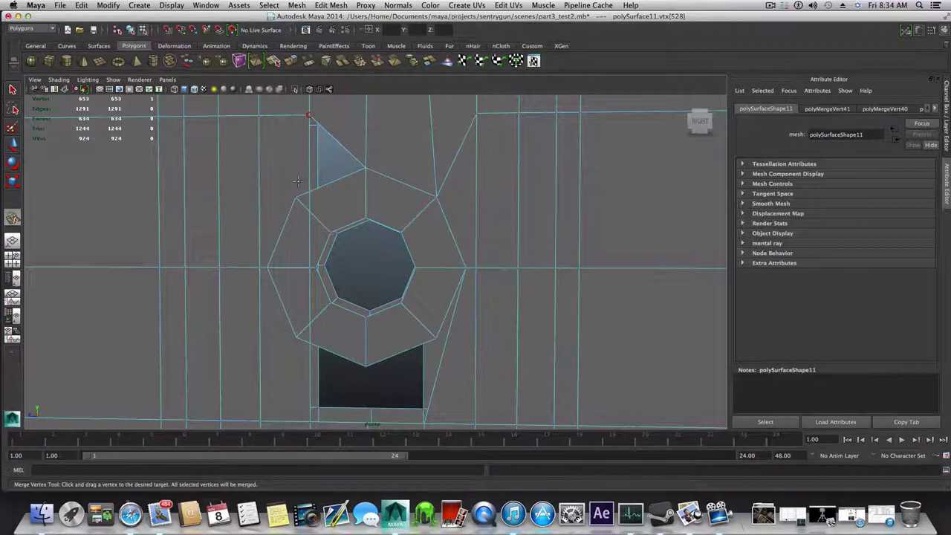
left_click_drag(297, 196, 298, 197)
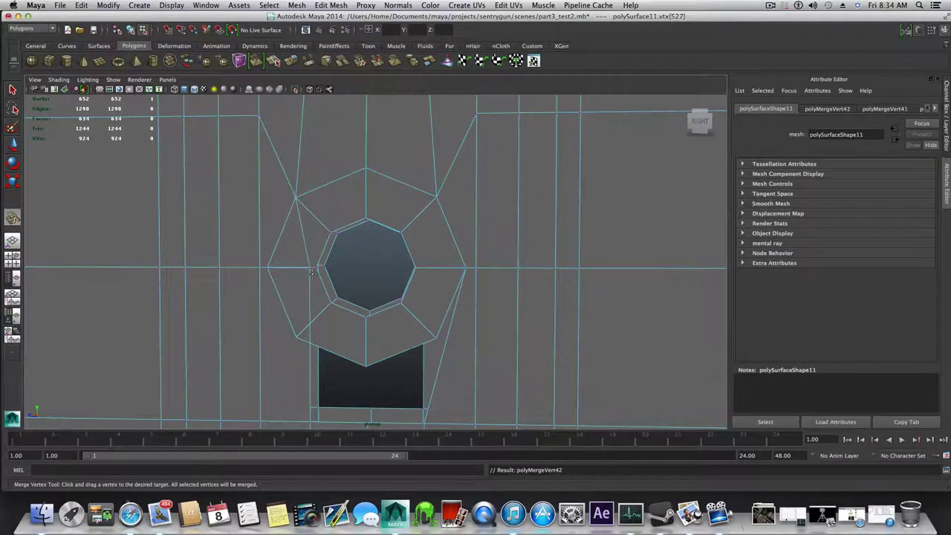
Merge the remaining opening vertices on the right-view side onto the ring's left and lower outer corners.
left_click_drag(311, 274, 289, 275, "alt")
middle_click_drag(335, 376, 324, 276, "alt")
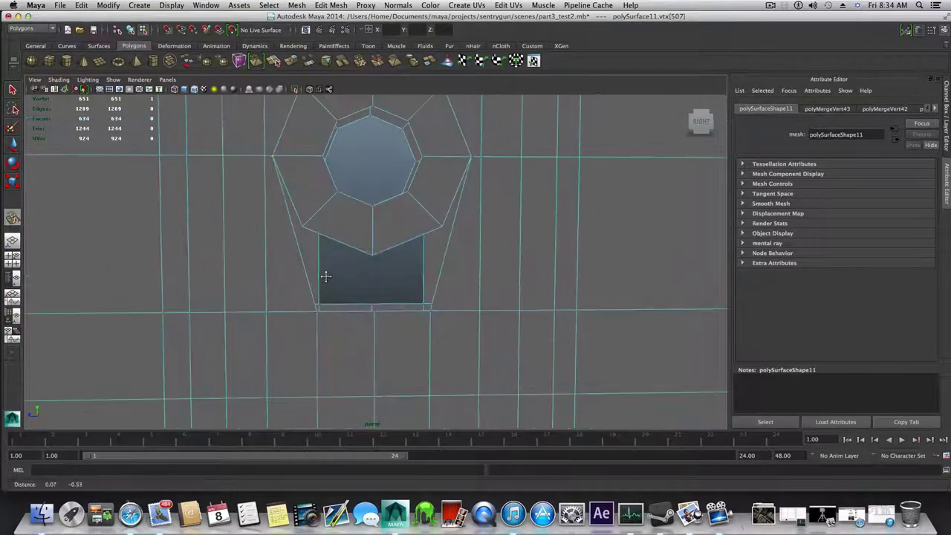
left_click_drag(316, 312, 371, 257)
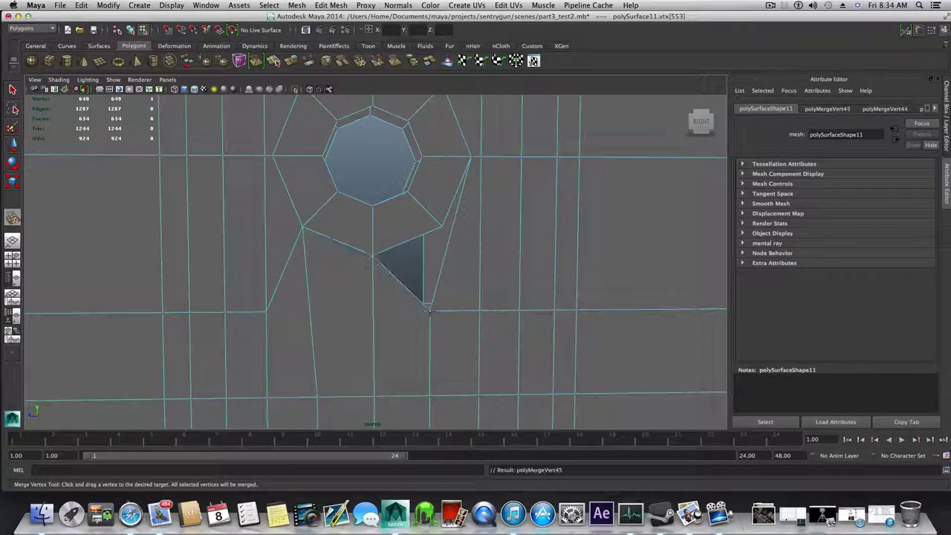
left_click_drag(429, 310, 431, 266)
left_click_drag(440, 228, 441, 226)
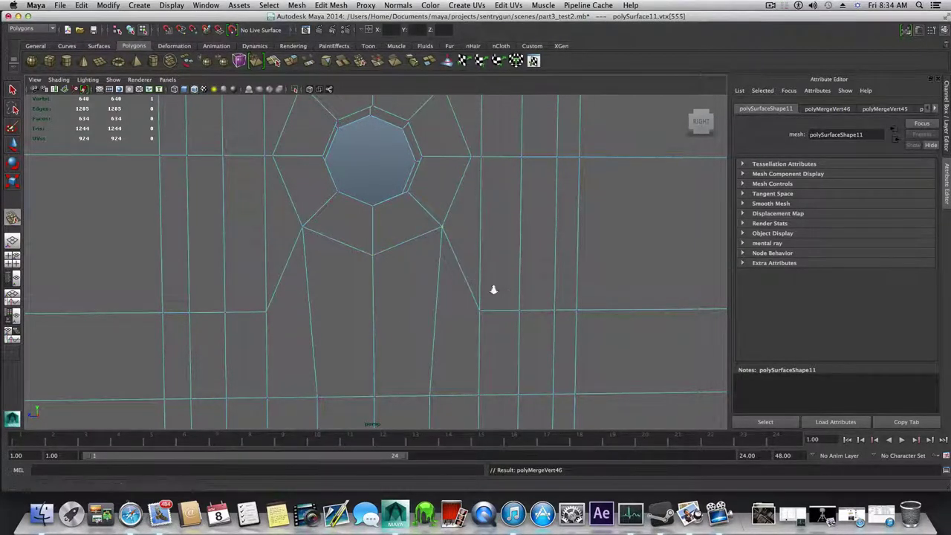
Merge the opening vertices on the upright plate's left-view side onto all eight outer corners of that side's ring.
right_click_drag(492, 286, 349, 294, "alt")
left_click_drag(350, 294, 132, 307, "alt")
right_click_drag(132, 308, 334, 253, "alt")
middle_click_drag(401, 204, 376, 319, "alt")
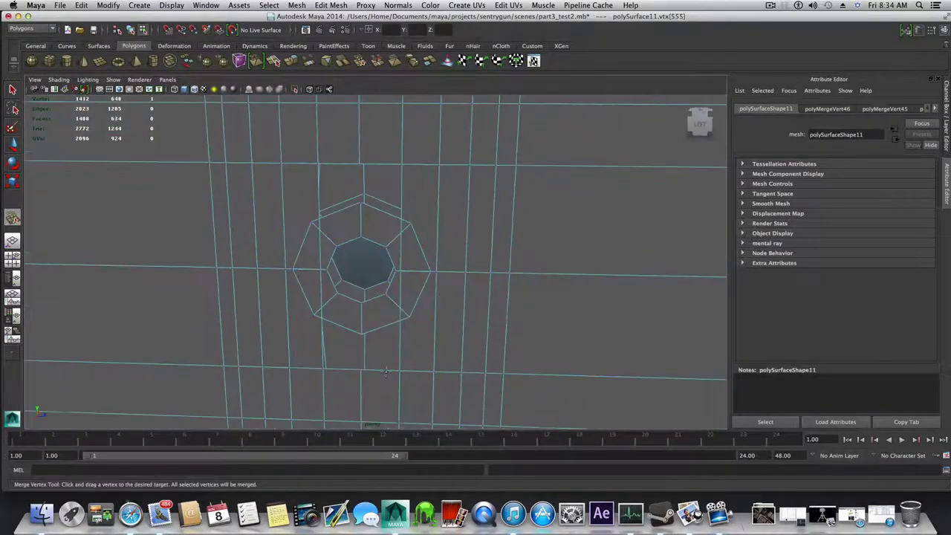
left_click_drag(376, 318, 384, 322, "alt")
left_click_drag(401, 281, 429, 281)
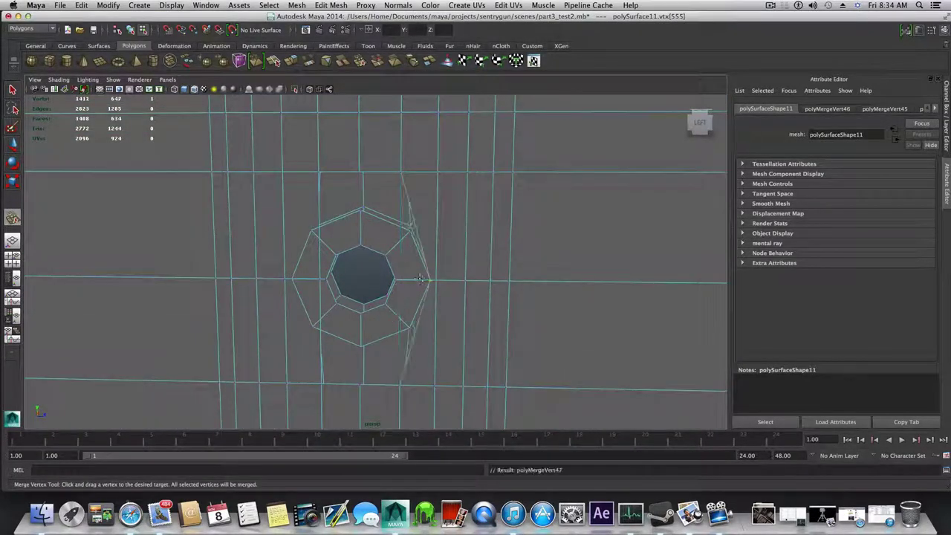
left_click_drag(401, 172, 410, 228)
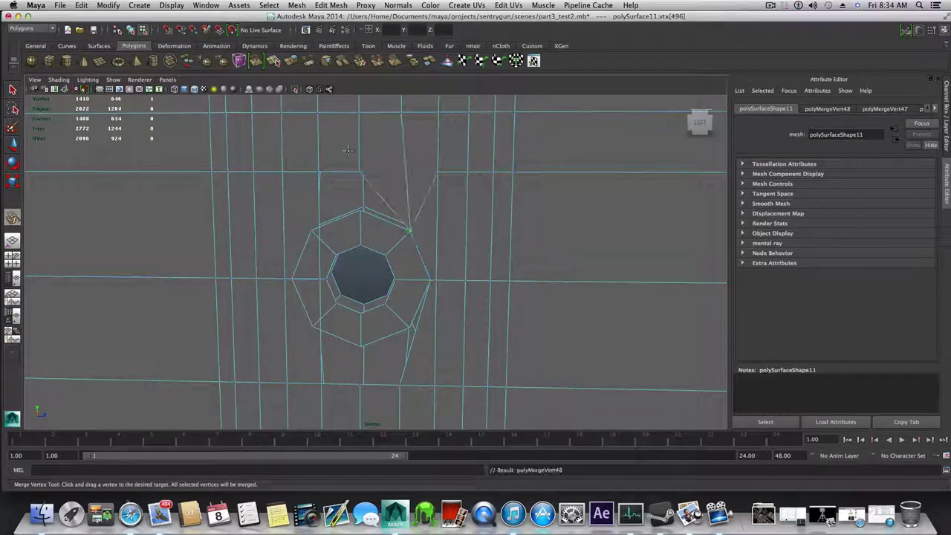
left_click_drag(360, 171, 360, 211)
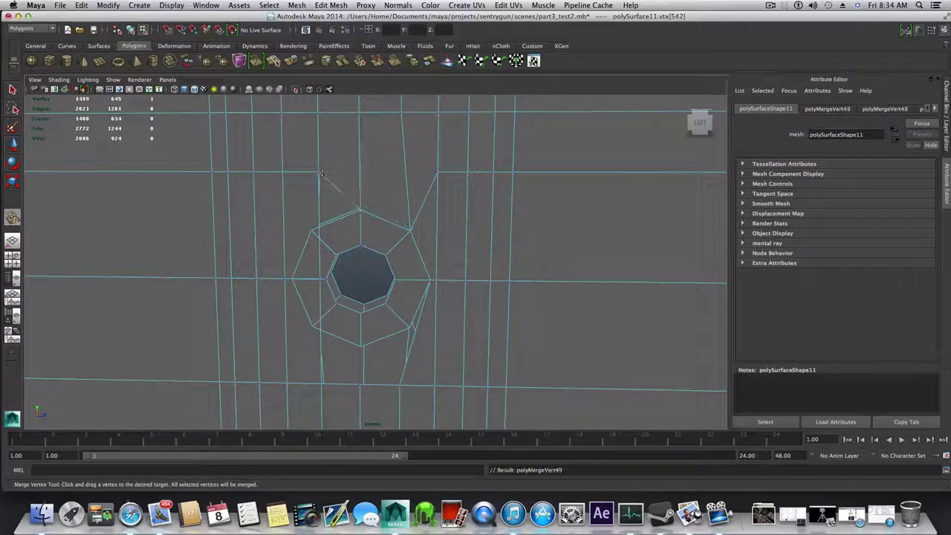
left_click_drag(312, 233, 313, 234)
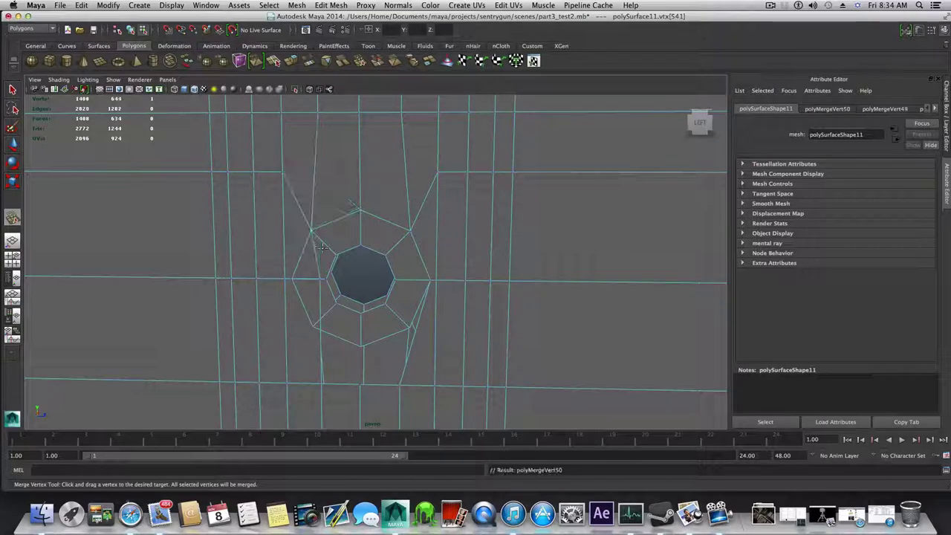
left_click_drag(320, 280, 293, 280)
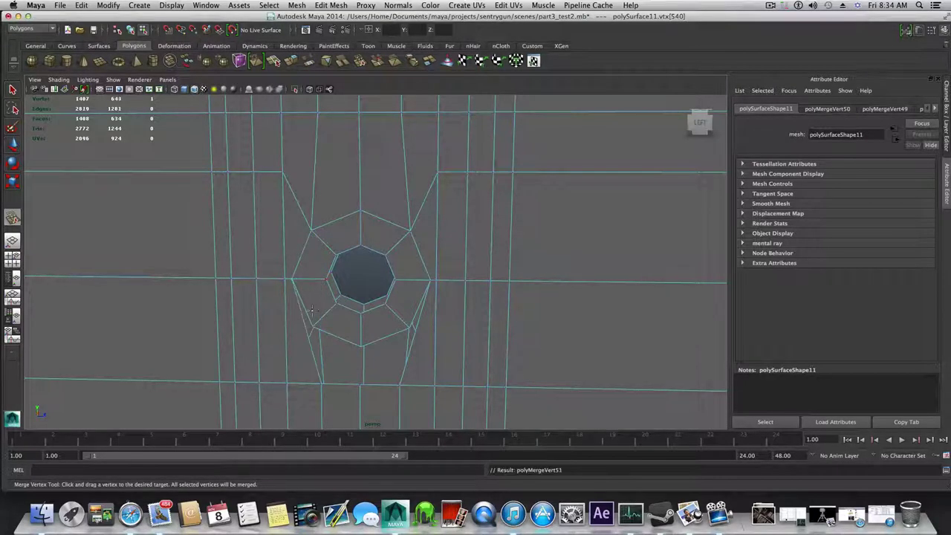
left_click_drag(324, 384, 415, 322)
Preview the bracket smoothed, inspect the roundness of the hole up close, and return to the unsmoothed display.
scroll(415, 334, "down", 10)
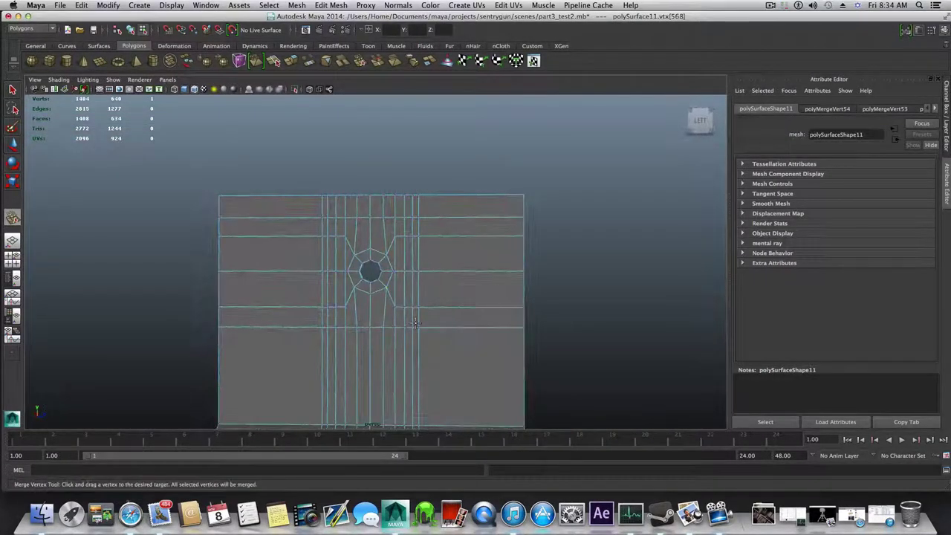
key("3")
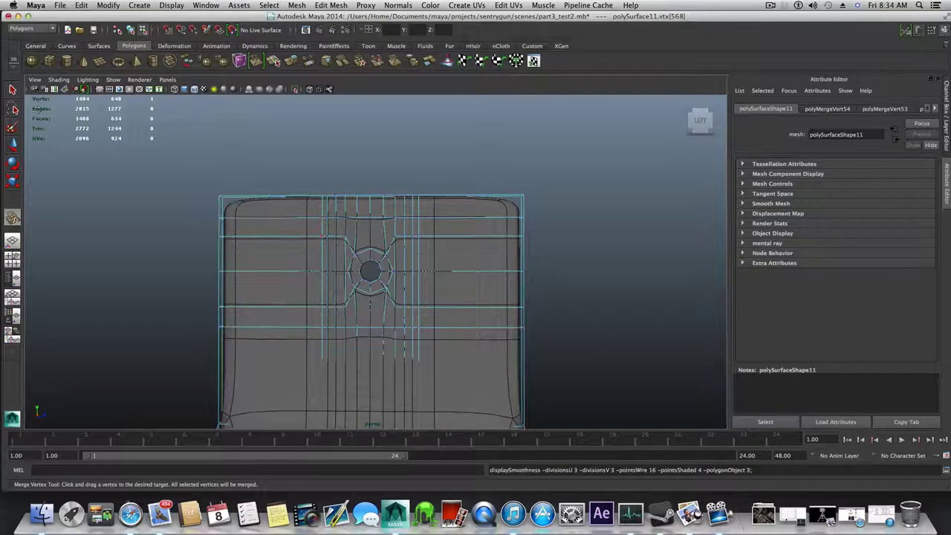
key("q")
scroll(410, 312, "up", 6)
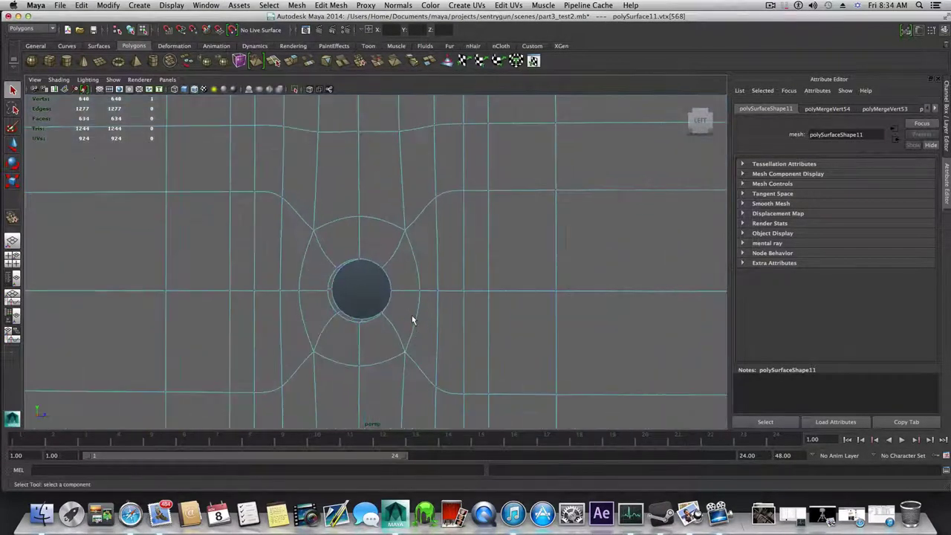
scroll(412, 317, "down", 6)
key("1")
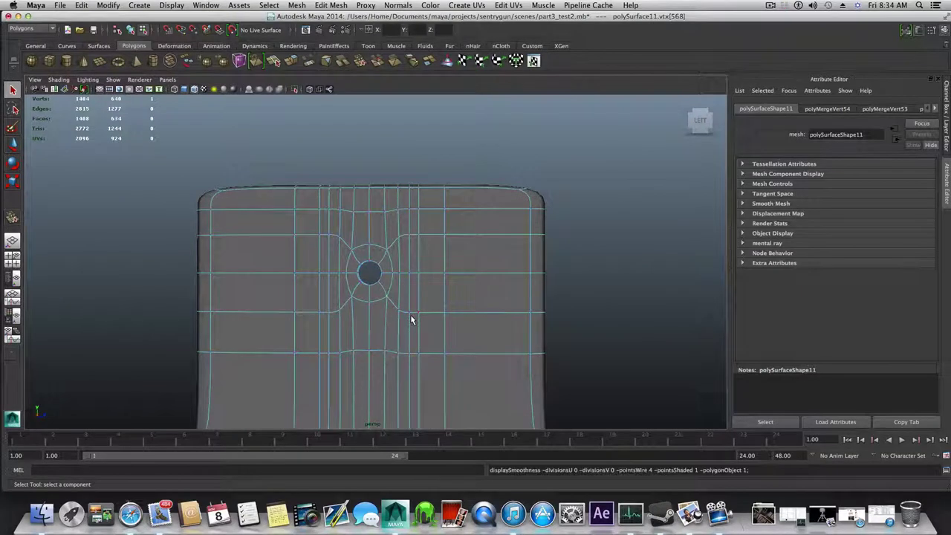
In edge mode, select the horizontal edge loops on both sides just above the hole, including their diagonals to the ring.
scroll(410, 315, "down", 2)
scroll(410, 314, "up", 5)
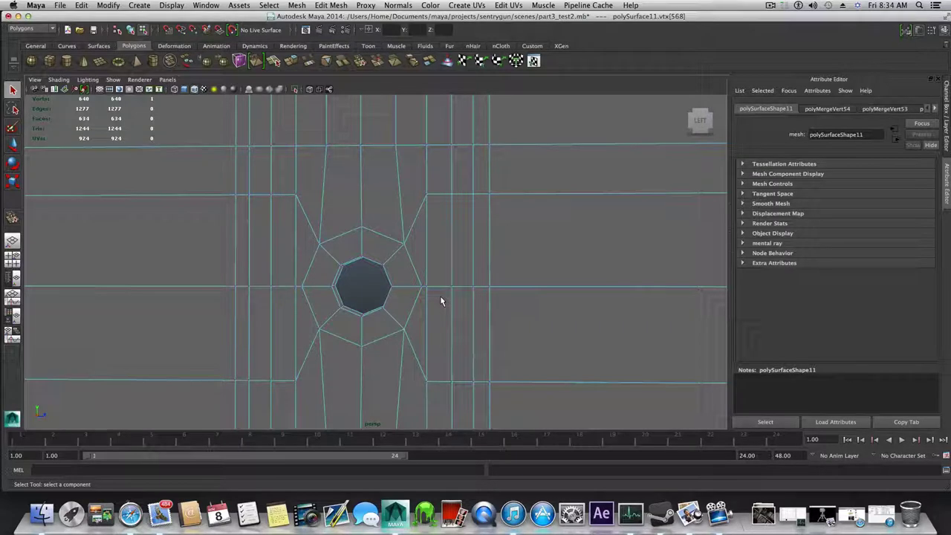
scroll(462, 349, "down", 2)
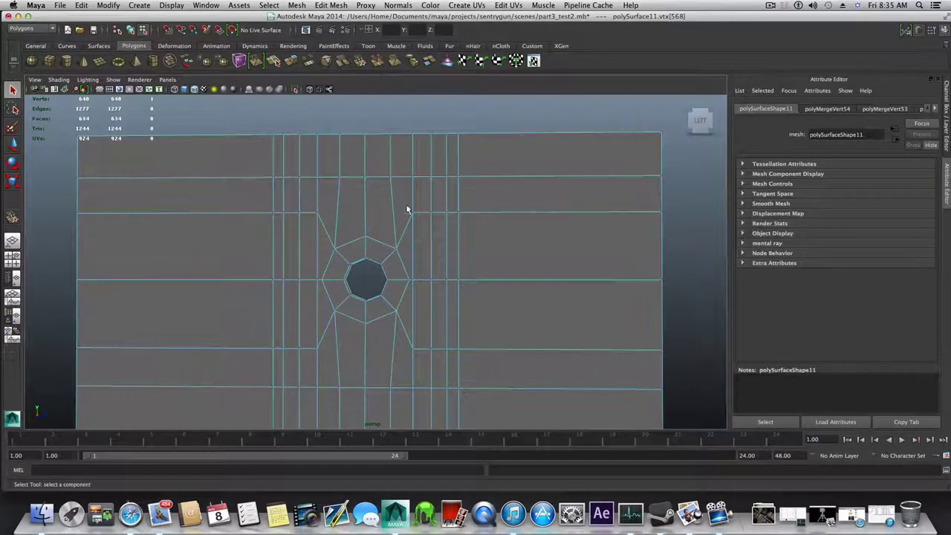
right_click_drag(503, 256, 502, 223)
double_click(500, 214)
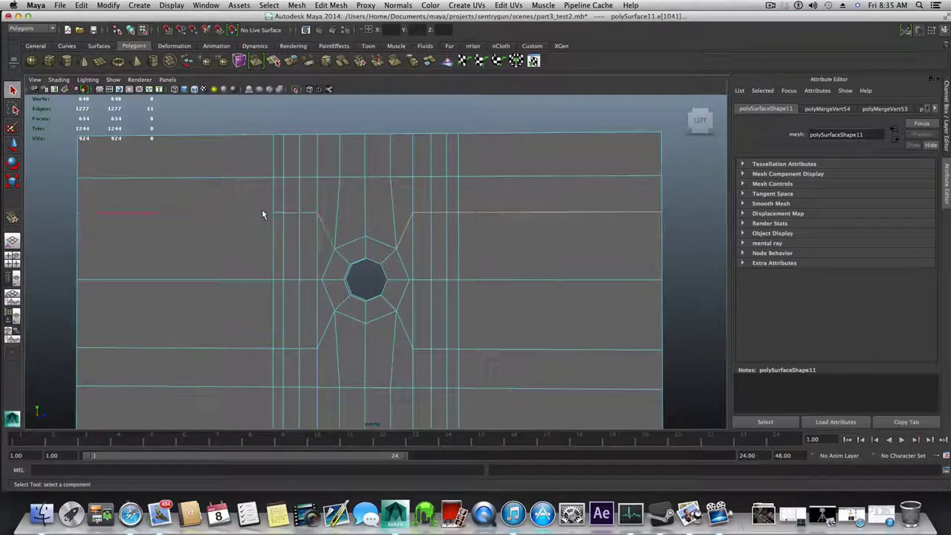
double_click(261, 213, "shift")
left_click_drag(332, 329, 478, 369, "alt")
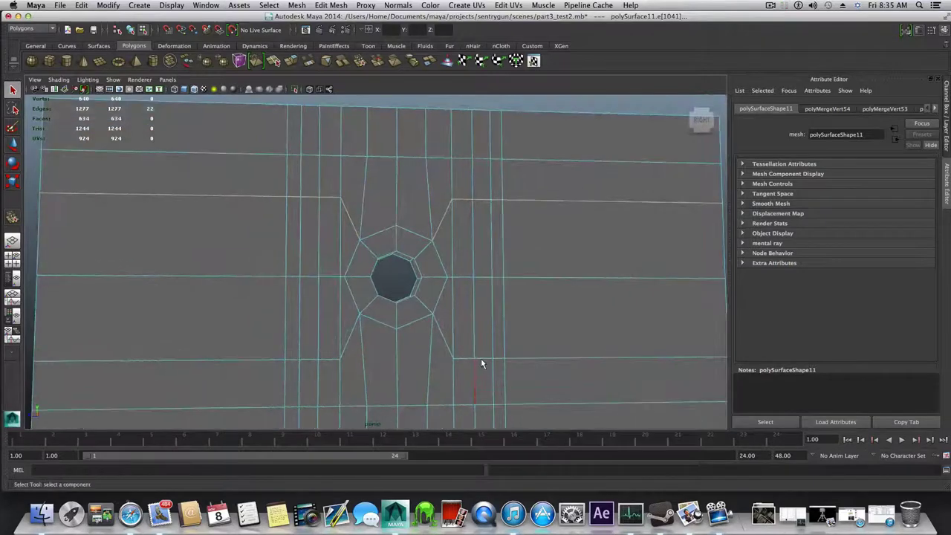
Try lowering the selected edges above the hole slightly with the Move Tool, and undo the move.
left_click(12, 146)
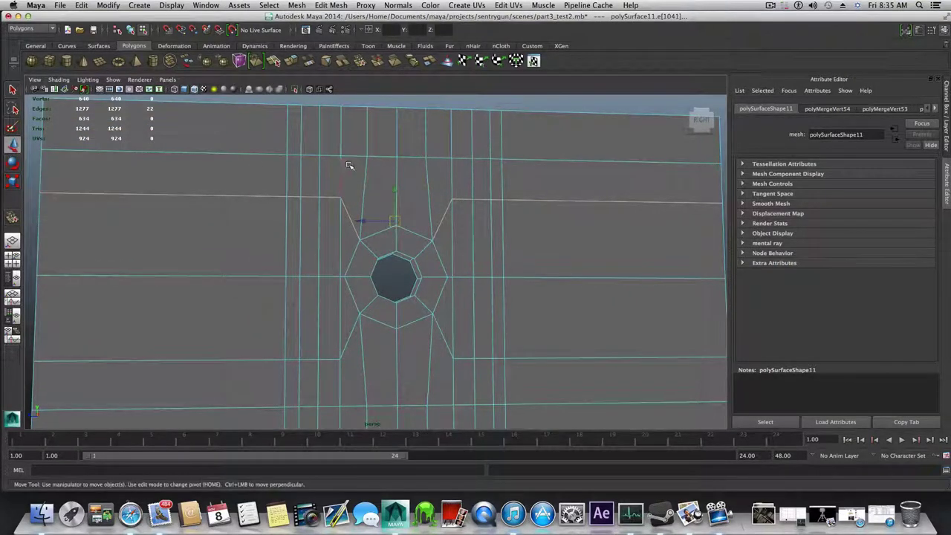
left_click_drag(396, 191, 396, 197)
key("z")
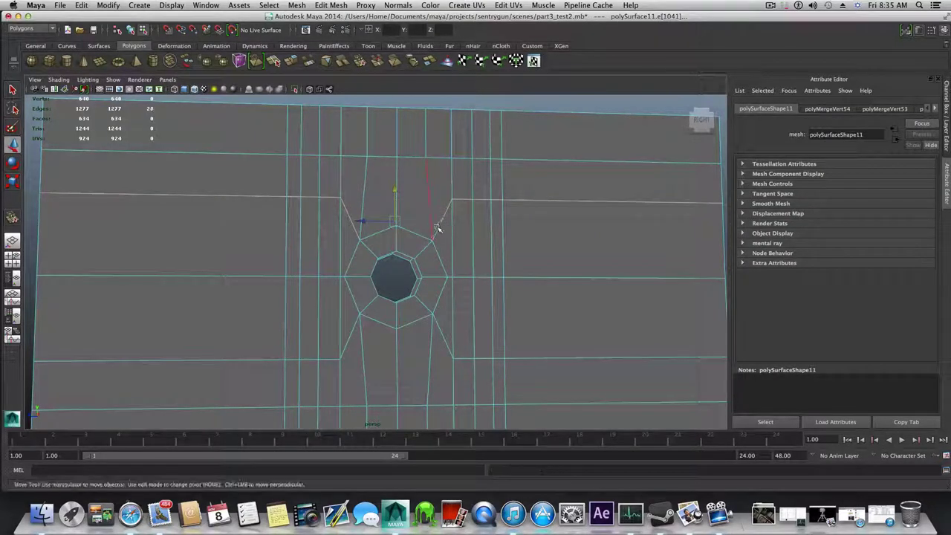
Lower the selected edge loops above the hole until they are level with the ring's upper corners.
left_click_drag(394, 180, 397, 209)
middle_click_drag(453, 228, 433, 200, "alt")
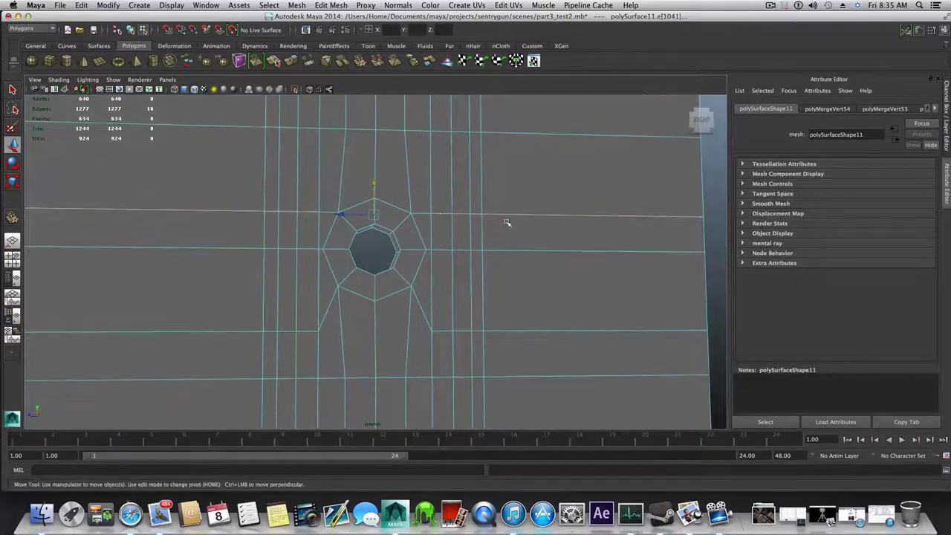
right_click_drag(507, 222, 454, 256, "alt")
left_click_drag(450, 259, 446, 264, "alt")
Select the horizontal edge loops on both sides just below the hole and raise them level with the ring's lower corners.
left_click_drag(513, 294, 506, 322, "alt")
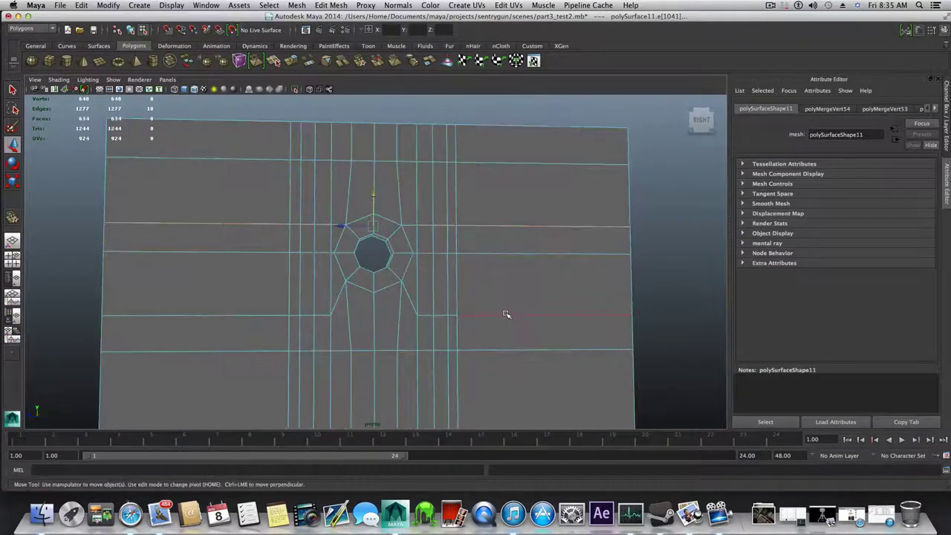
double_click(506, 314)
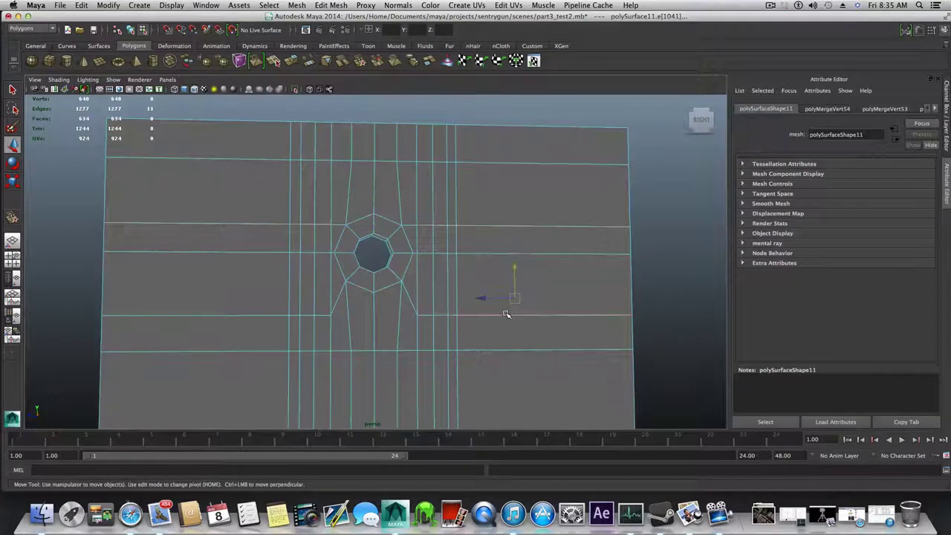
double_click(261, 313, "shift")
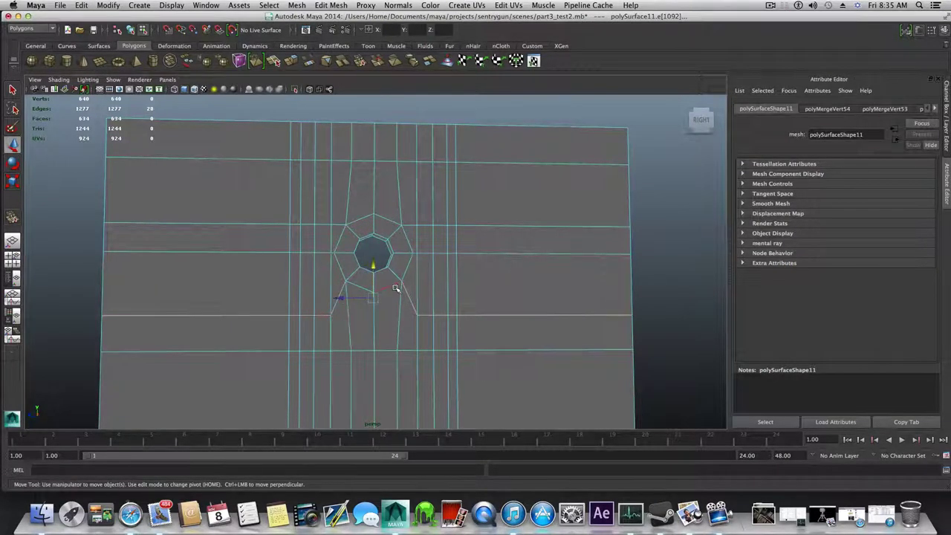
left_click_drag(413, 289, 389, 284, "ctrl")
left_click_drag(389, 308, 366, 292, "alt")
left_click_drag(348, 258, 338, 222)
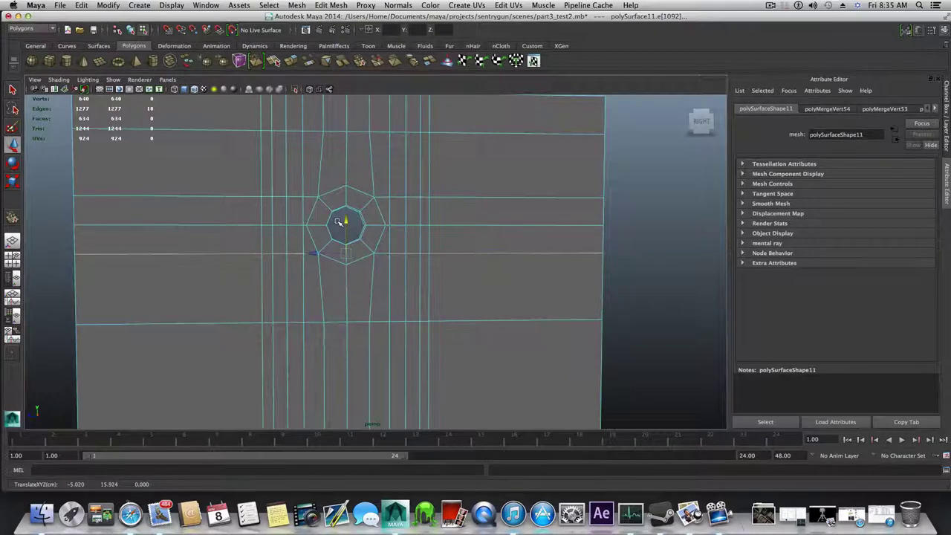
Select the two vertices on the hole's horizontal centre line just outside the ring and scale them outward horizontally.
mouse_move(423, 267)
left_mouse_down("alt")
mouse_move(404, 272)
mouse_move(420, 268)
left_mouse_up("alt")
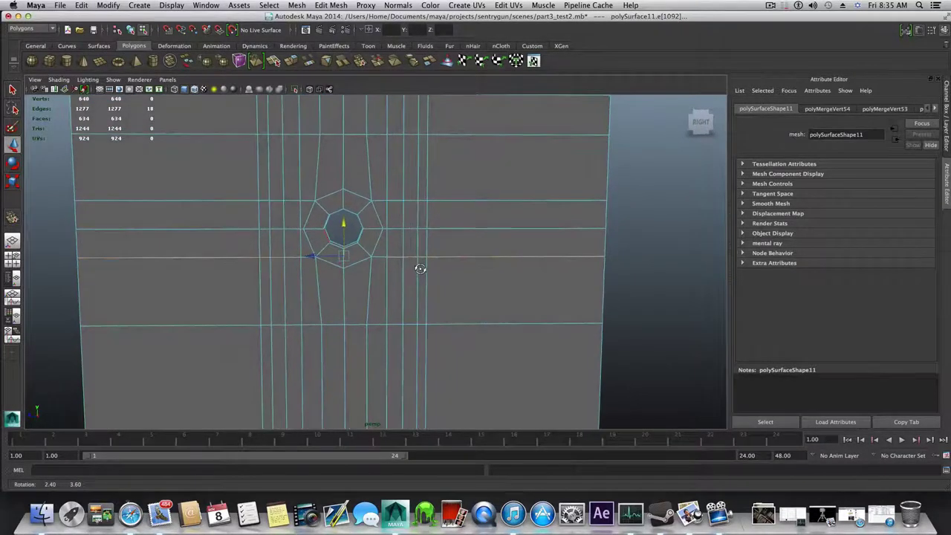
scroll(393, 223, "up", 2)
right_click_drag(394, 225, 356, 225)
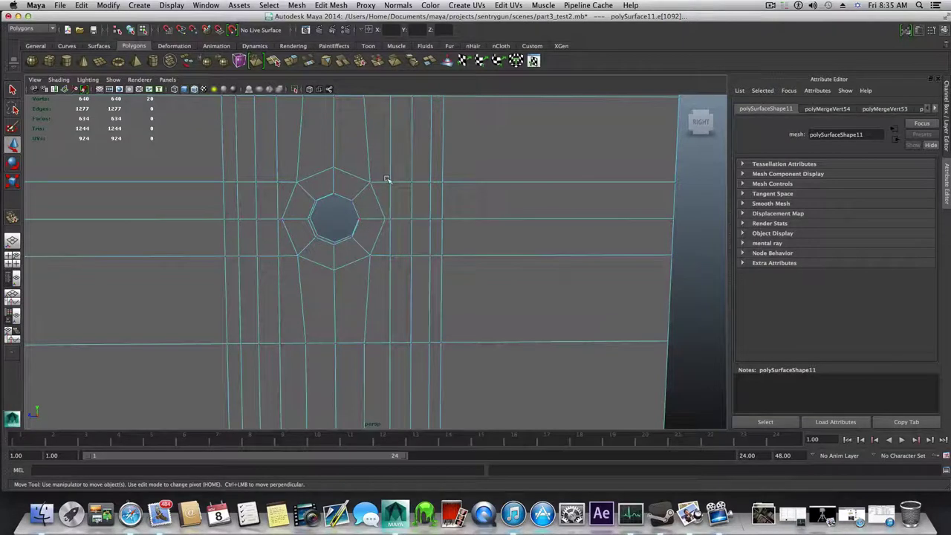
left_click(399, 228)
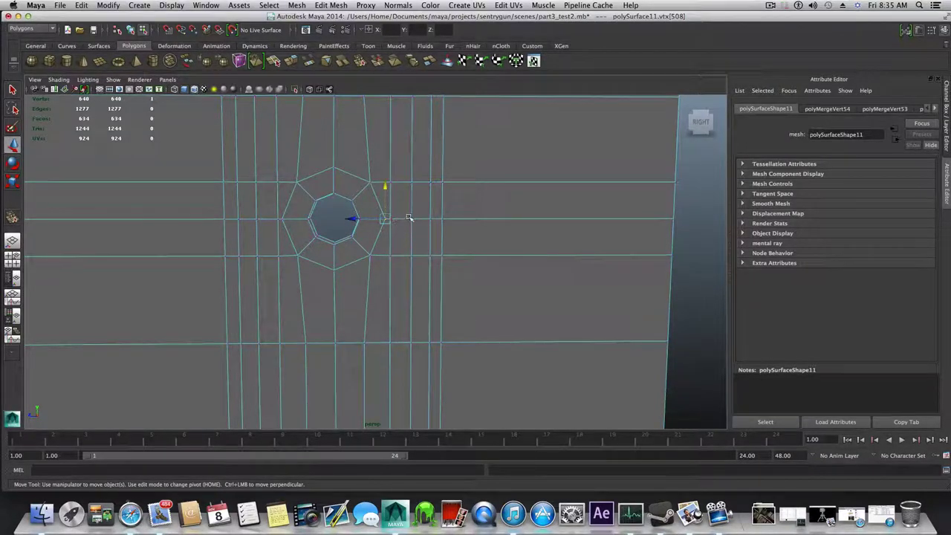
key("q")
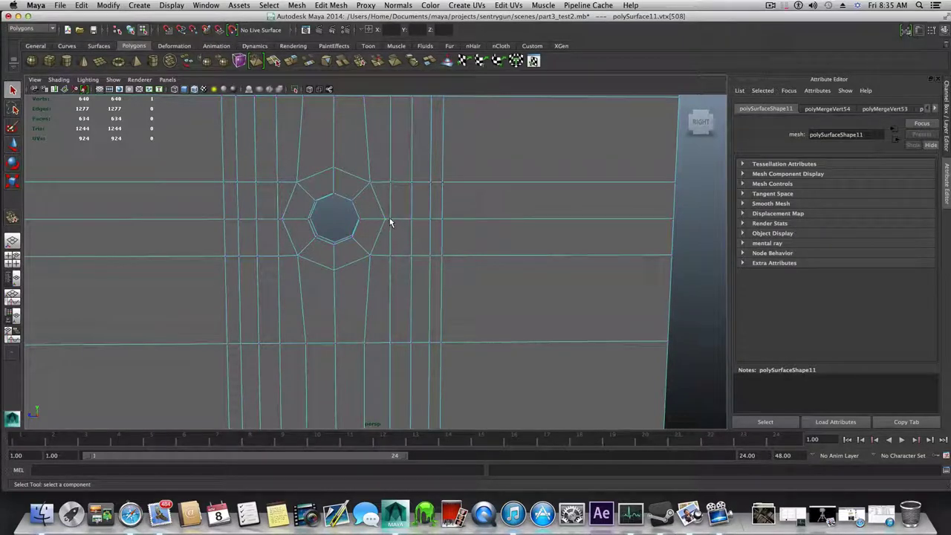
left_click(280, 220)
left_click(280, 220, "shift")
key("r")
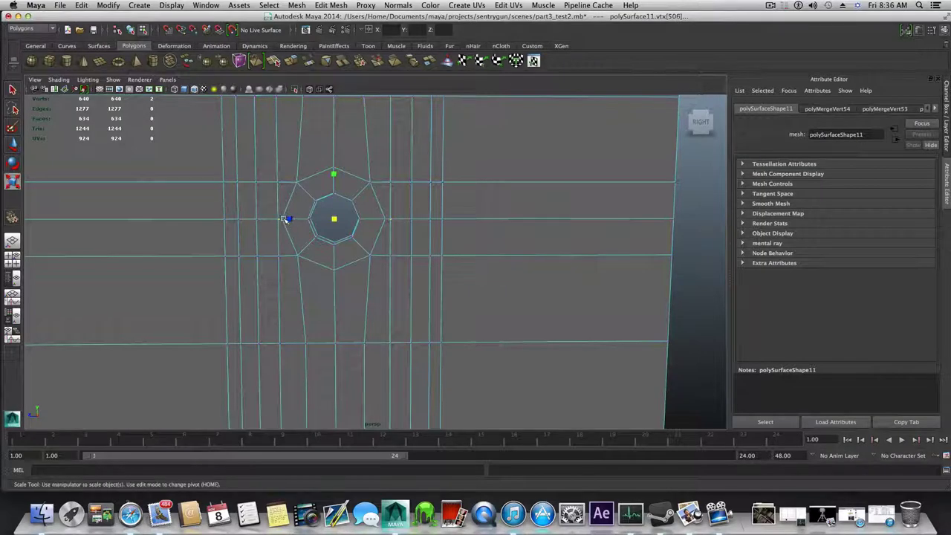
left_click_drag(285, 219, 280, 219)
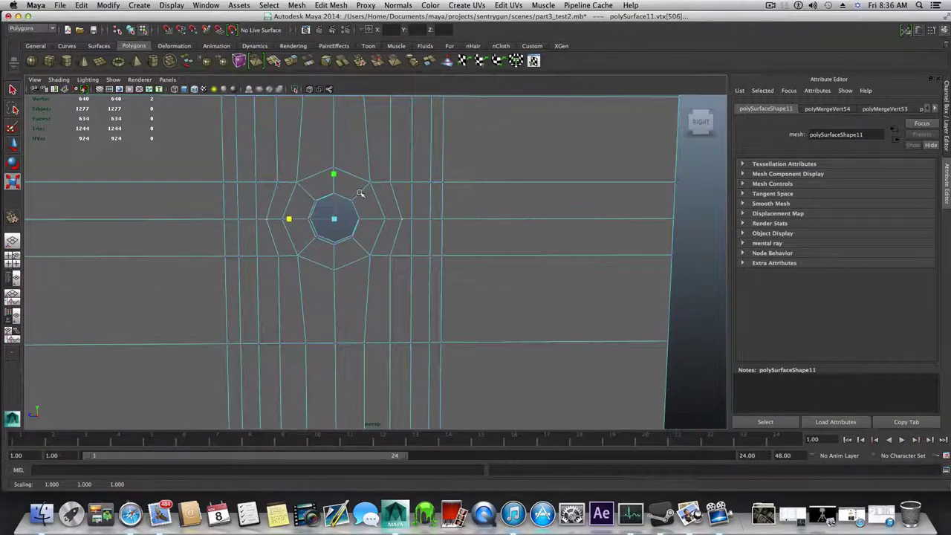
In edge mode, select the next horizontal edge loops farther above and below the hole across the plate.
middle_click_drag(359, 193, 360, 216, "alt")
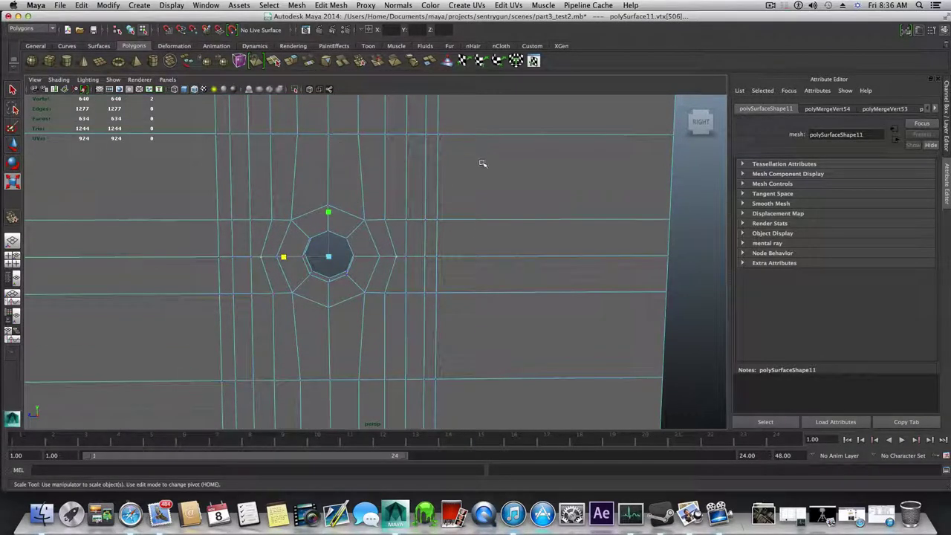
scroll(501, 350, "down", 3)
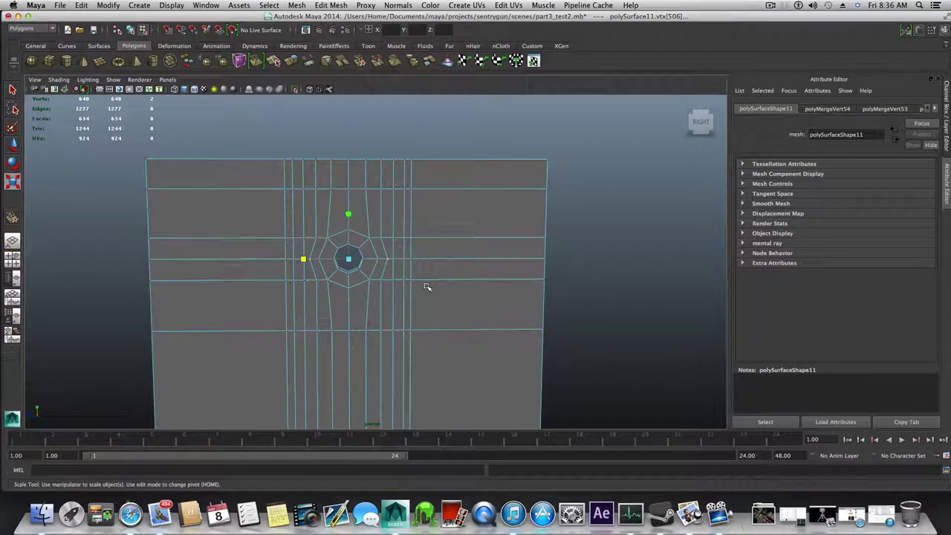
key("e")
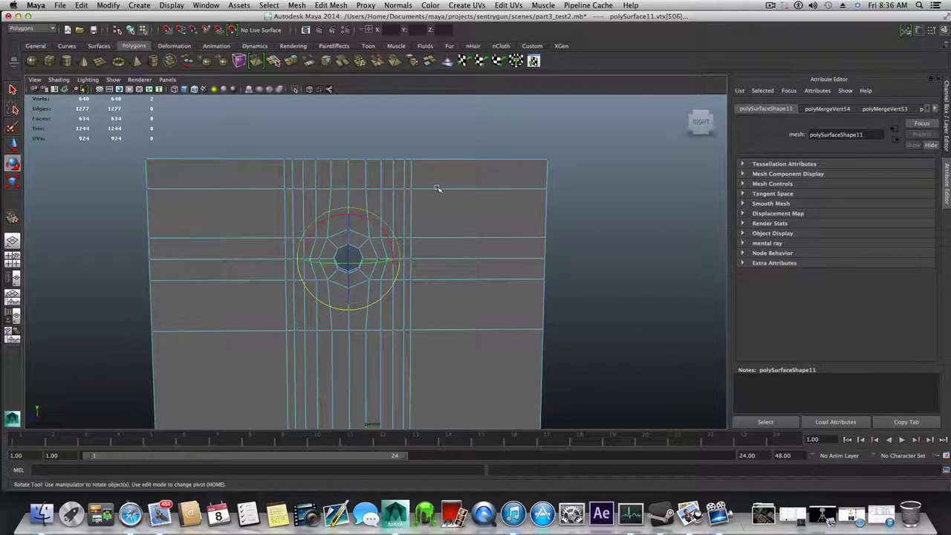
right_click_drag(436, 188, 436, 160)
left_click(433, 191)
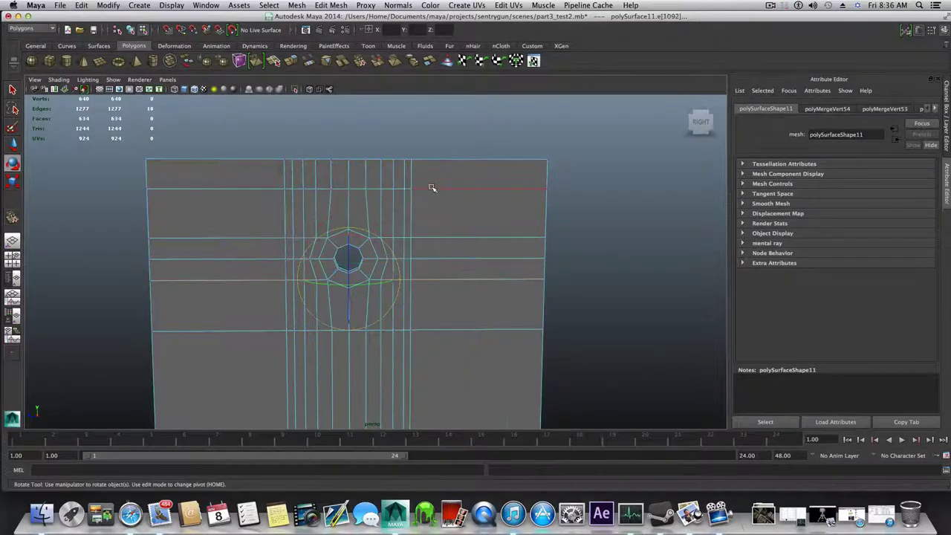
left_click(432, 188)
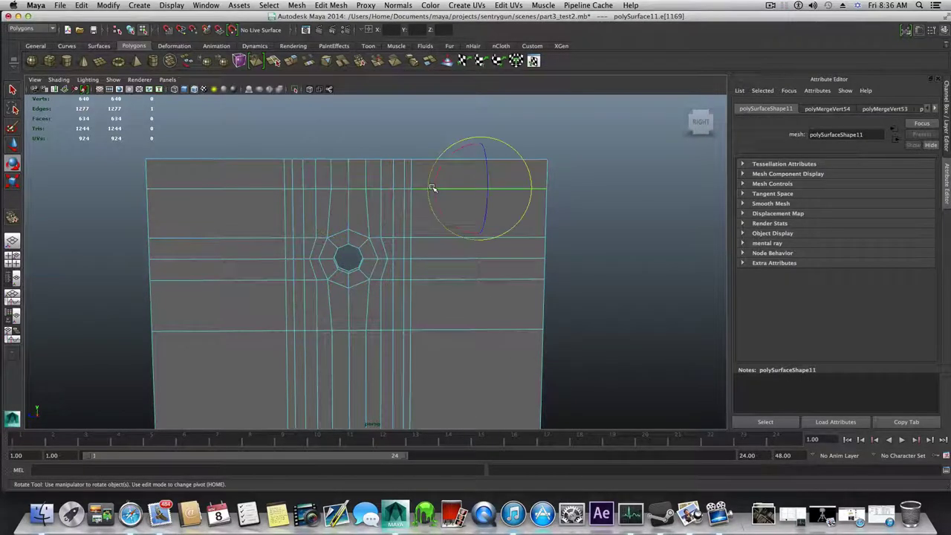
double_click(260, 189)
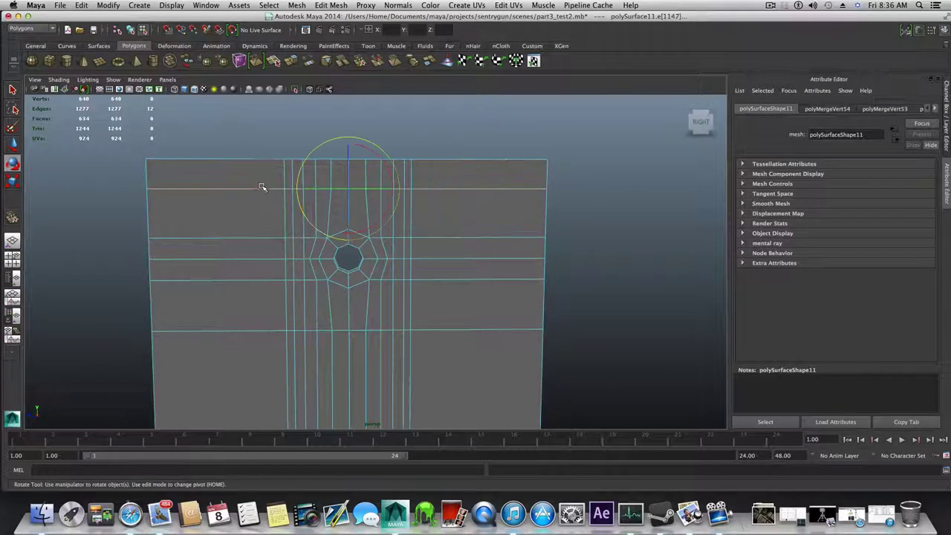
double_click(269, 330)
left_click_drag(279, 317, 336, 288, "alt")
Try scaling the two selected edge loops vertically to about 0.44 toward the ring, and fine-tune their spacing.
key("r")
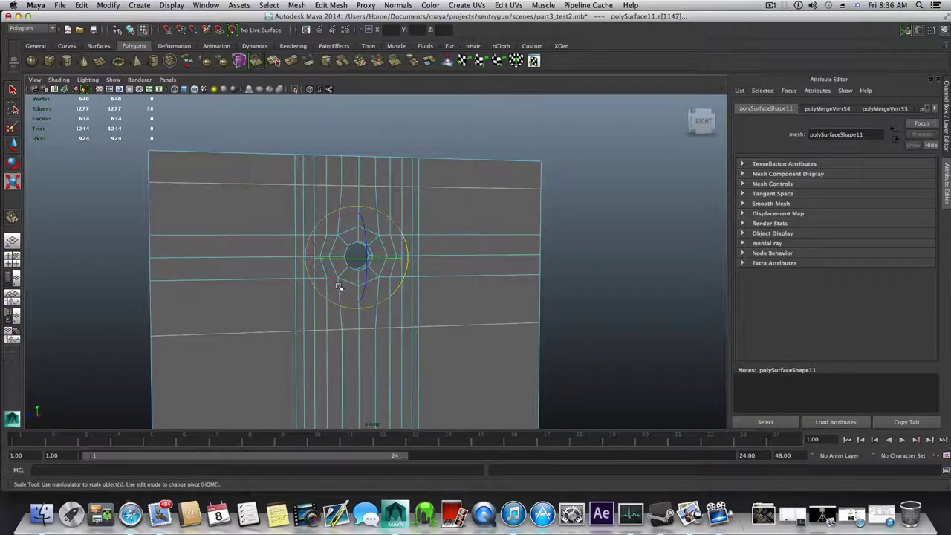
left_click_drag(357, 215, 356, 238)
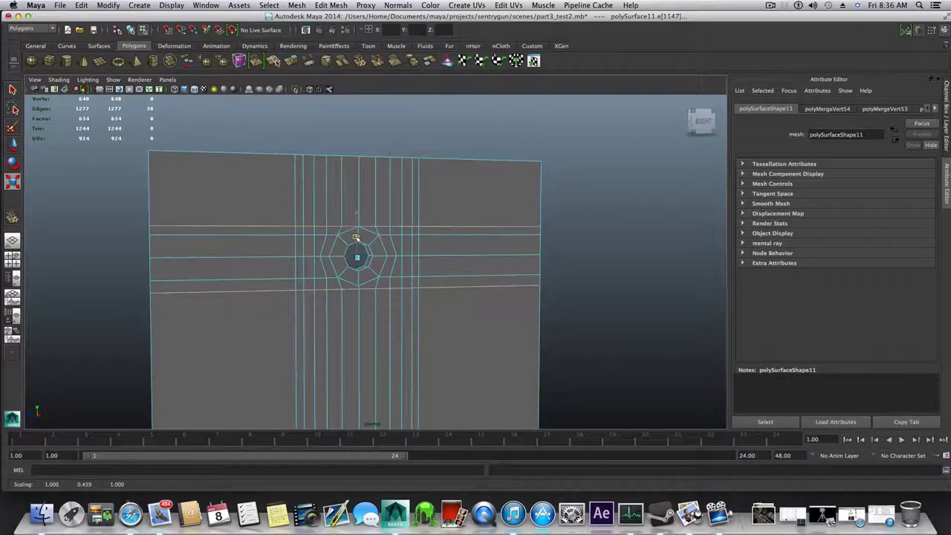
left_click_drag(356, 236, 350, 213, "alt")
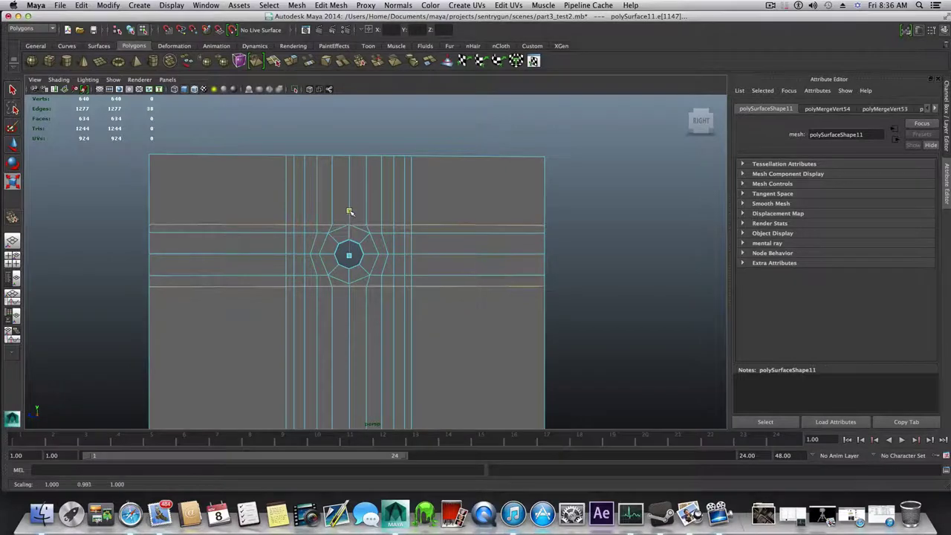
right_click_drag(349, 213, 443, 276, "alt")
middle_click_drag(443, 276, 461, 244, "alt")
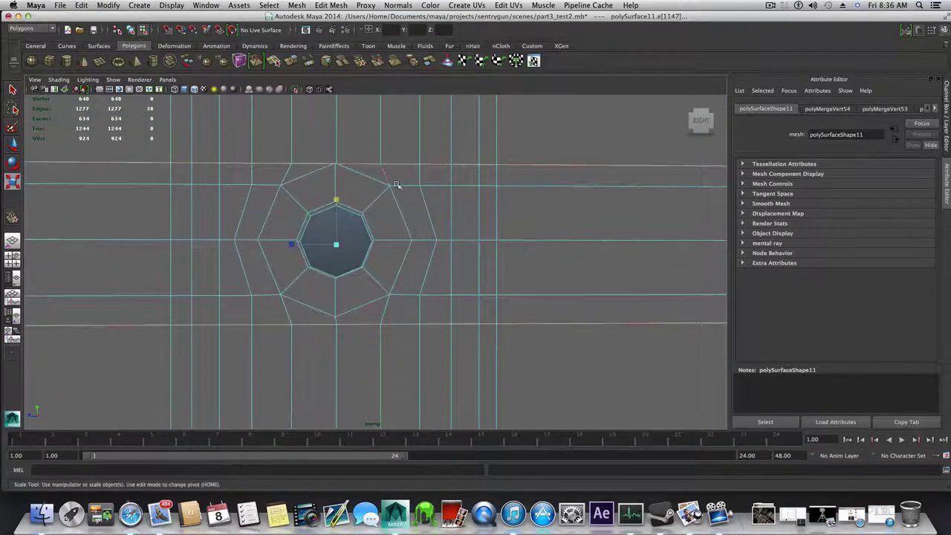
left_click_drag(335, 205, 336, 197)
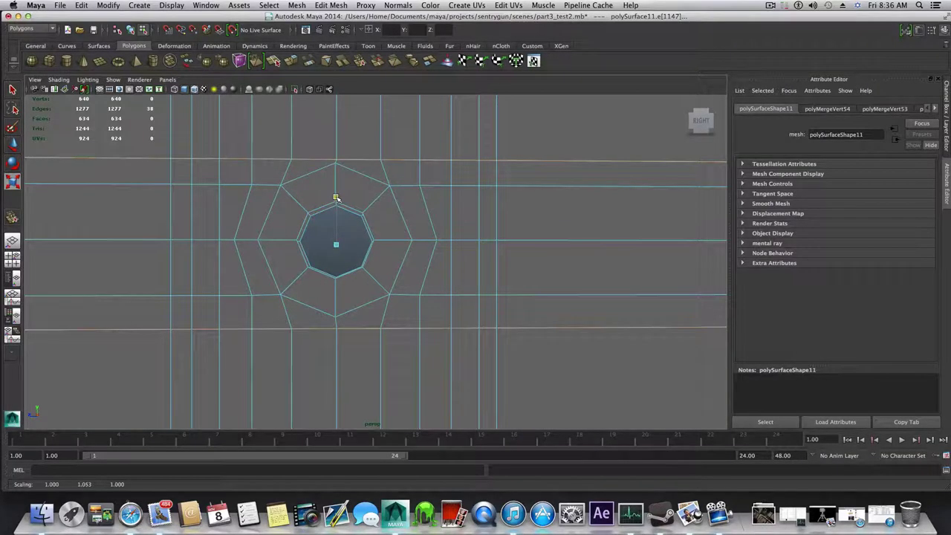
Examine the vertices above the ring's top corner up close and compare the edge loops on the plate's opposite face.
right_click_drag(366, 155, 324, 155)
left_click(335, 161)
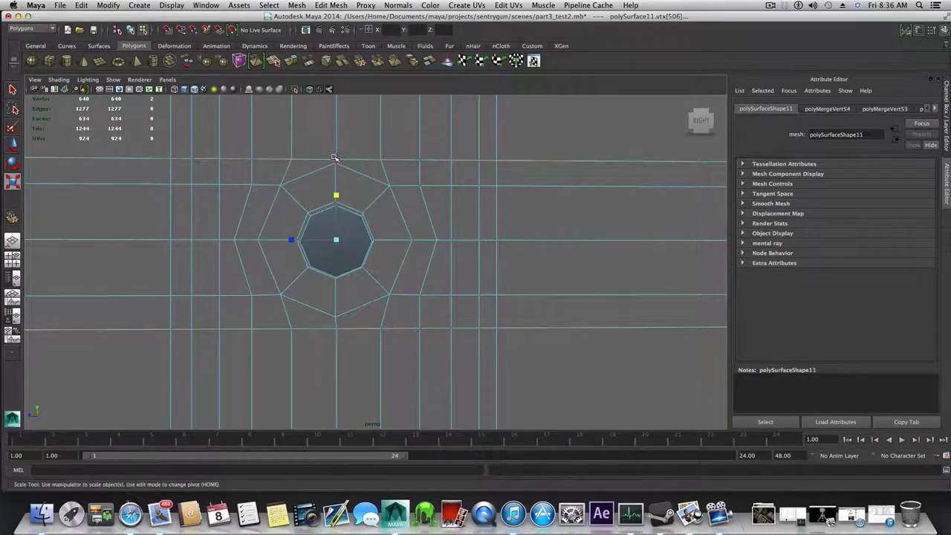
left_click_drag(356, 168, 319, 183, "alt")
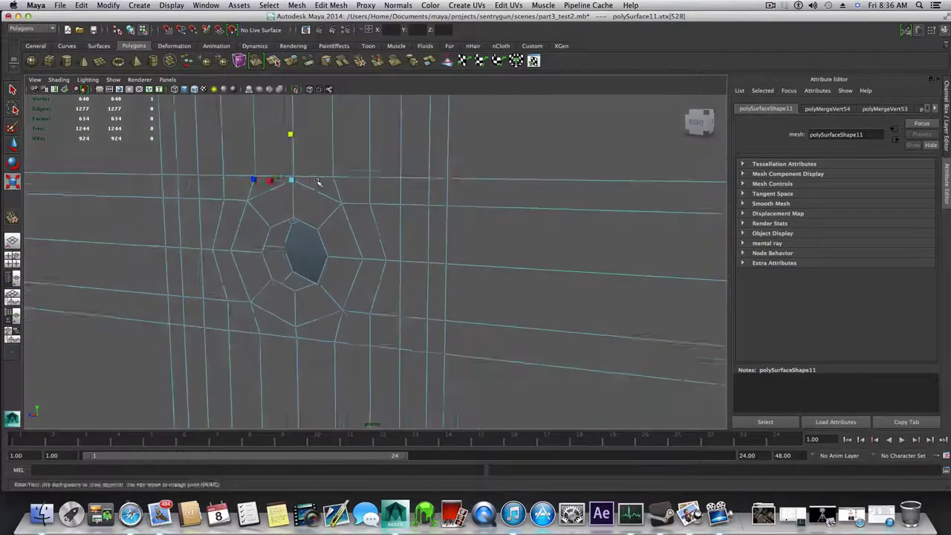
right_click_drag(319, 183, 371, 212, "alt")
middle_click_drag(269, 120, 323, 176, "alt")
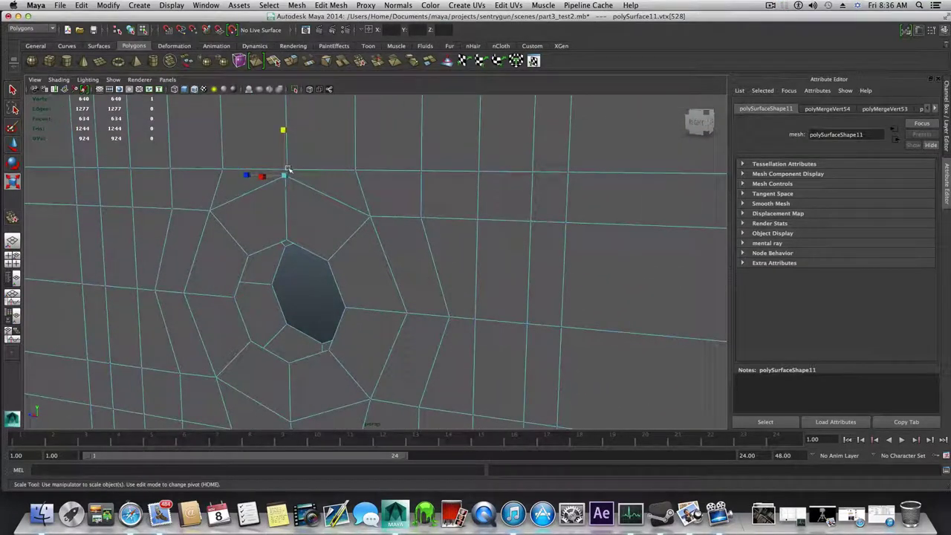
left_click(289, 171)
left_click_drag(326, 183, 348, 227, "alt")
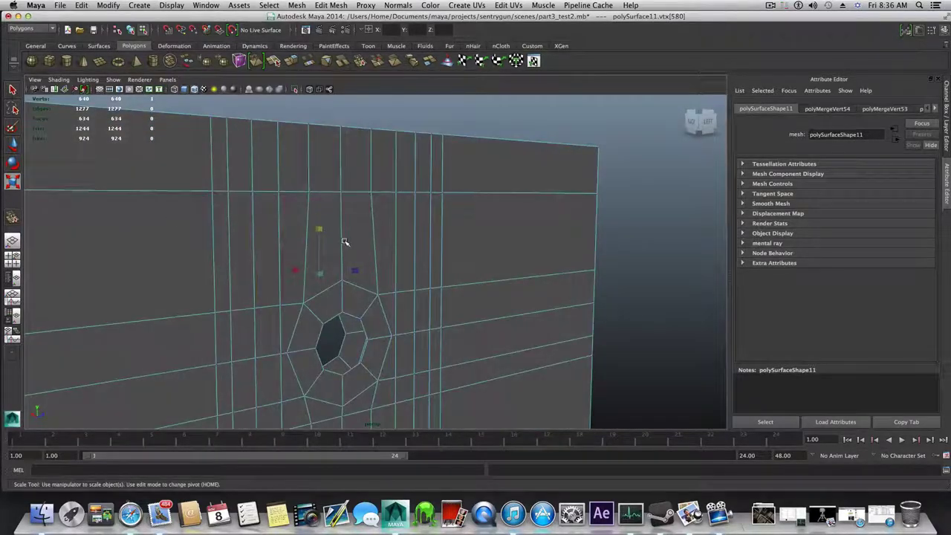
Undo the vertex selections and the vertical scaling of the two edge loops.
key("z")
key("z")
left_click_drag(297, 272, 464, 285, "alt")
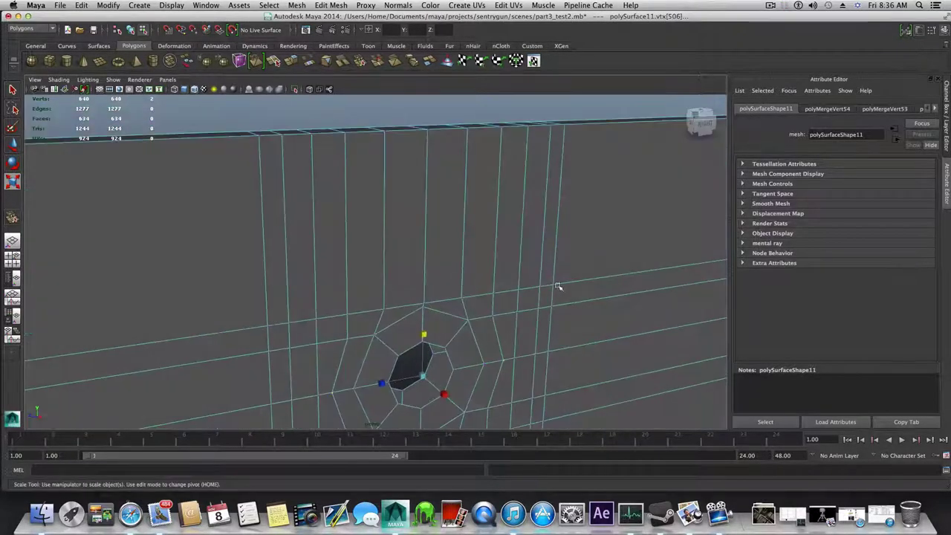
right_click_drag(558, 286, 378, 280, "alt")
key("z")
key("z")
key("z")
key("z")
key("z")
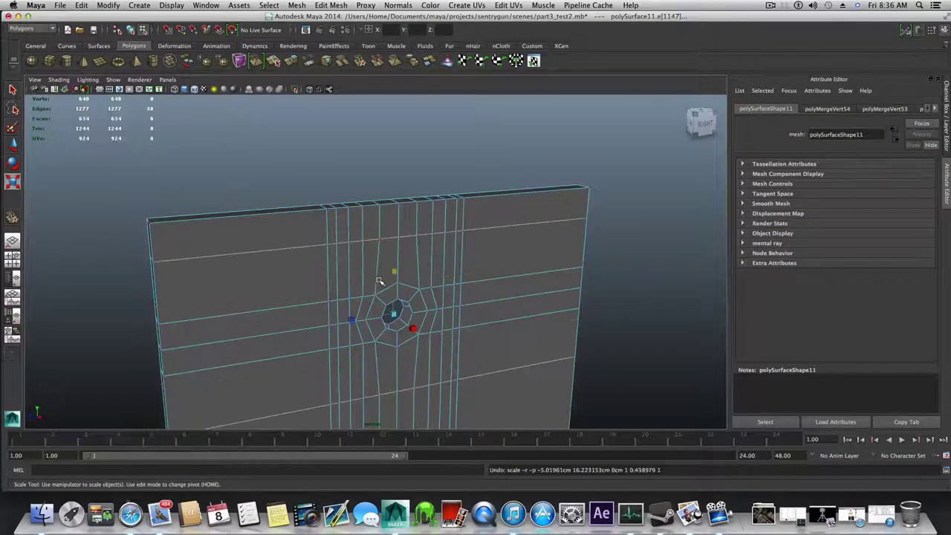
Extend the upper edge loop selection around the plate's narrow end and opposite face so the loop is complete.
left_click_drag(310, 289, 503, 226, "alt")
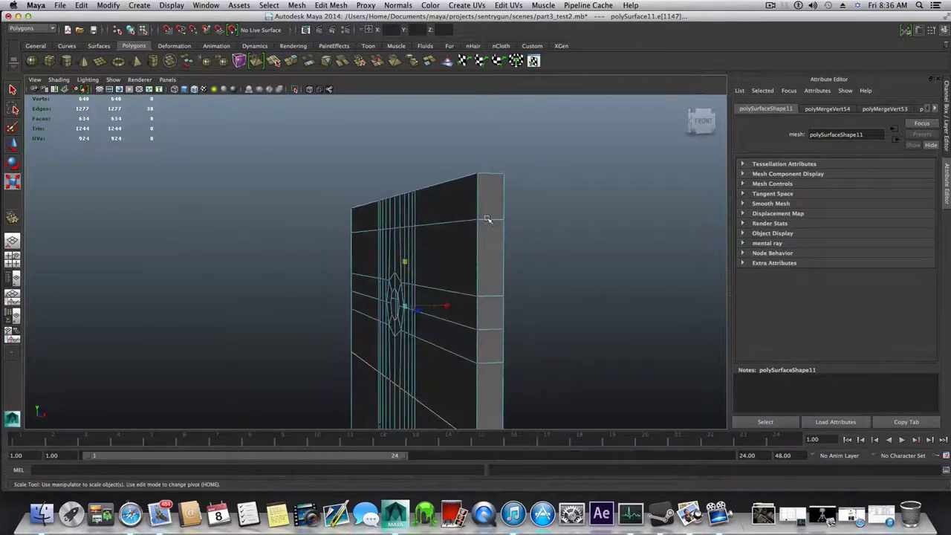
mouse_move(487, 219)
right_mouse_down("shift")
mouse_move(485, 246)
mouse_move(483, 194)
mouse_move(484, 214)
right_mouse_up("shift")
key("F8")
left_click_drag(483, 214, 435, 248, "alt")
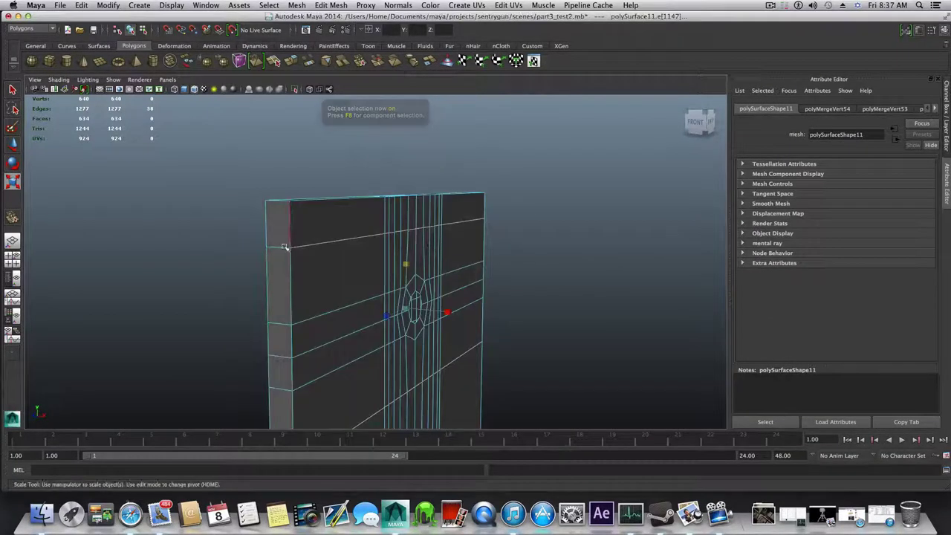
left_click(279, 245)
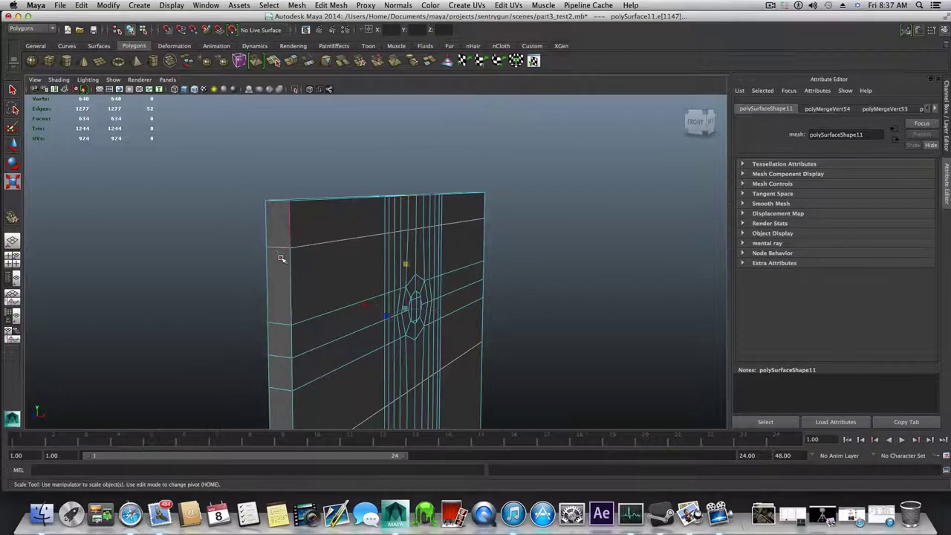
Scale the two complete edge loops vertically closer to the hole, checking their spacing in the smoothed preview.
left_click_drag(280, 259, 403, 301, "alt")
key("3")
key("r")
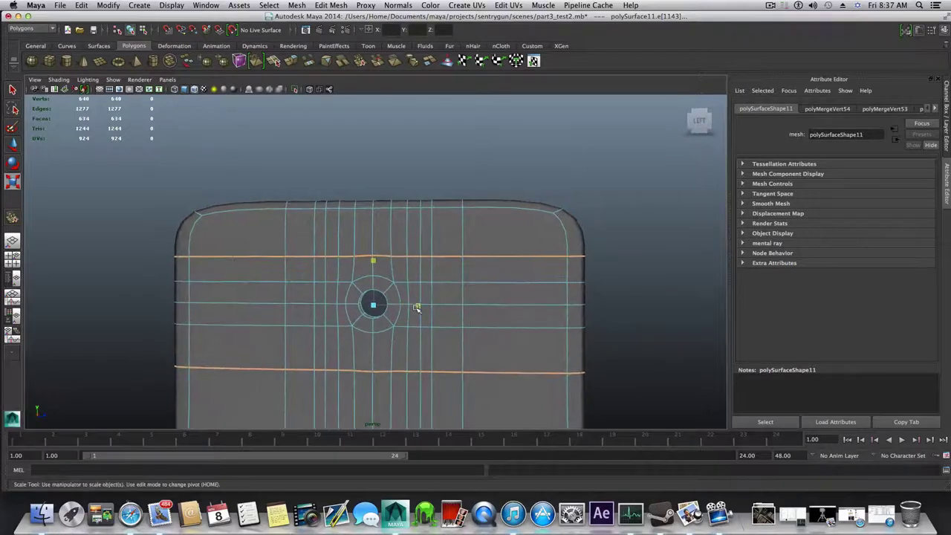
key("1")
right_click_drag(422, 310, 401, 288, "alt")
middle_click_drag(491, 292, 477, 227, "alt")
middle_click_drag(475, 344, 454, 353, "alt")
Examine the cylinder at the plate's foot, return to the plate's left-view side, and change the component selection mode.
right_click_drag(454, 352, 270, 321, "alt")
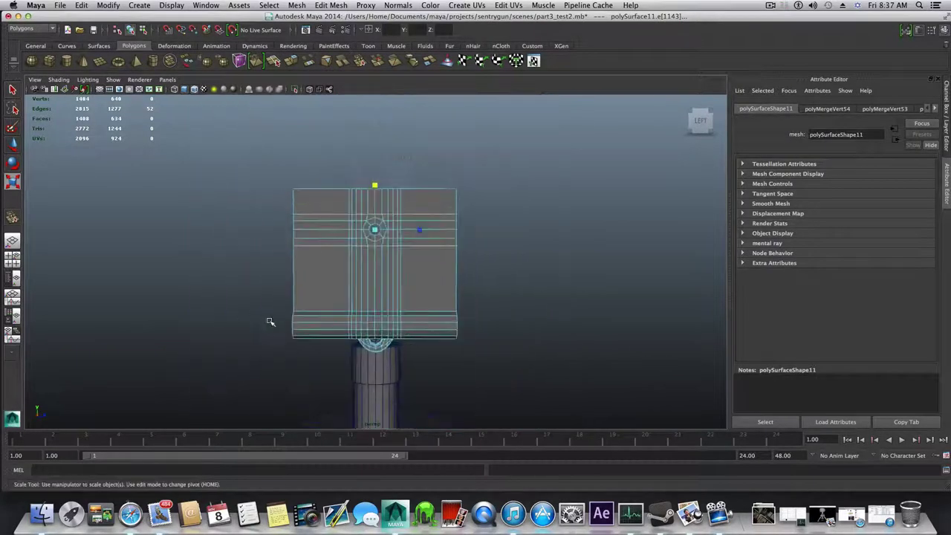
left_click_drag(270, 320, 307, 325, "alt")
middle_click_drag(307, 325, 324, 277, "alt")
right_click_drag(325, 277, 472, 303, "alt")
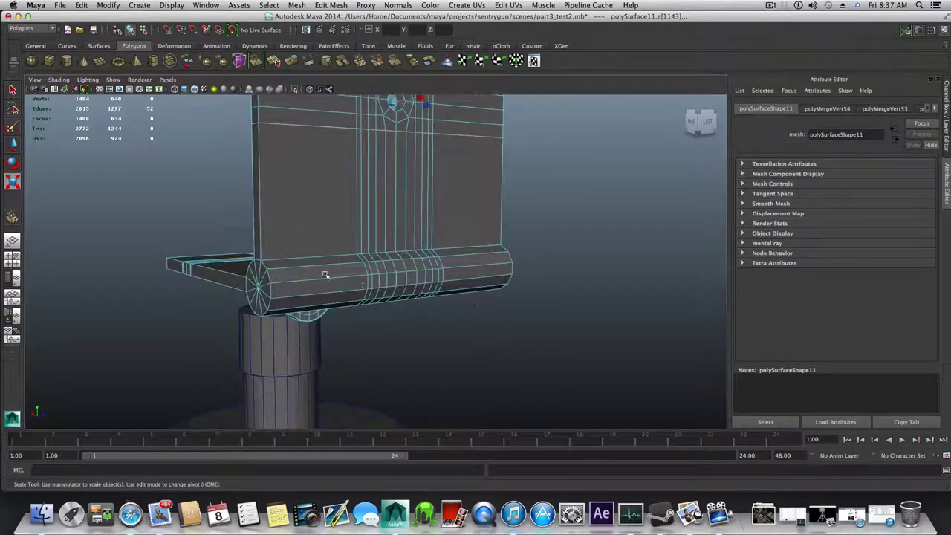
left_click_drag(325, 275, 329, 348, "alt")
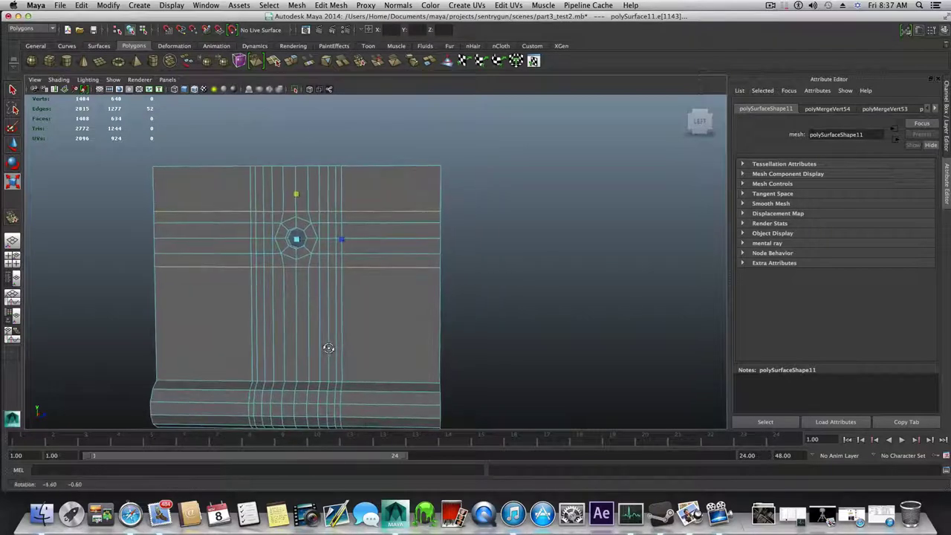
right_click_drag(362, 278, 344, 262)
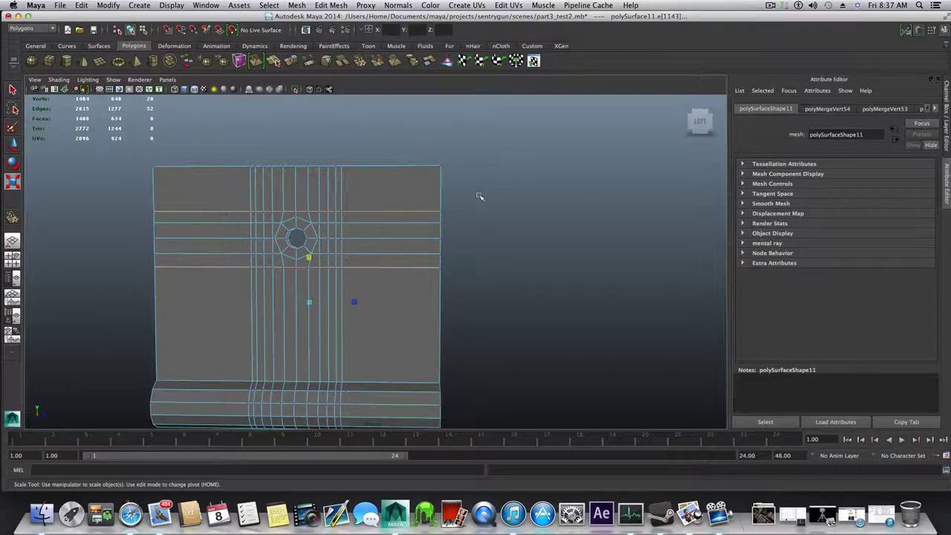
Undo the last edit and scale the six upper rows of the upright plate's side-edge vertices slightly inward along Z.
key("super+z")
middle_click_drag(368, 303, 459, 277, "alt")
left_click_drag(276, 278, 277, 280, "shift")
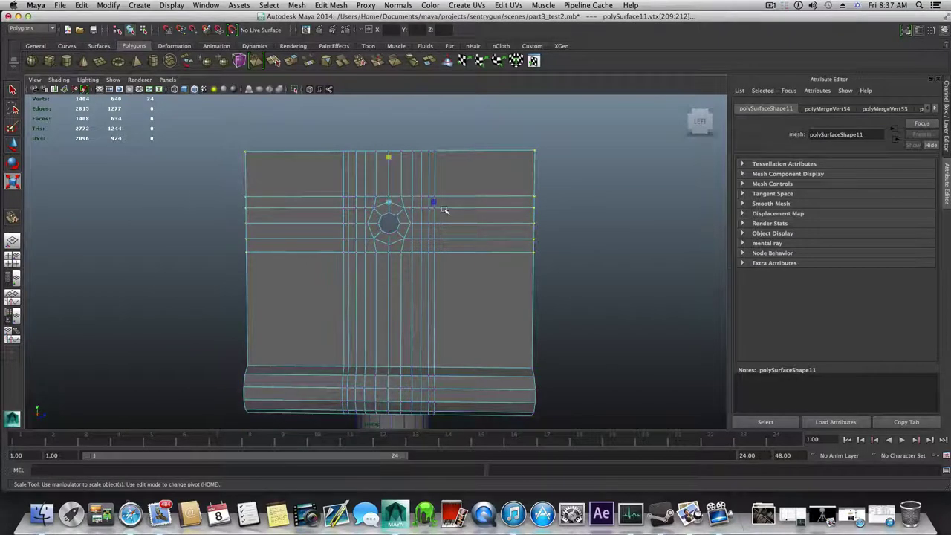
left_click_drag(436, 203, 438, 208)
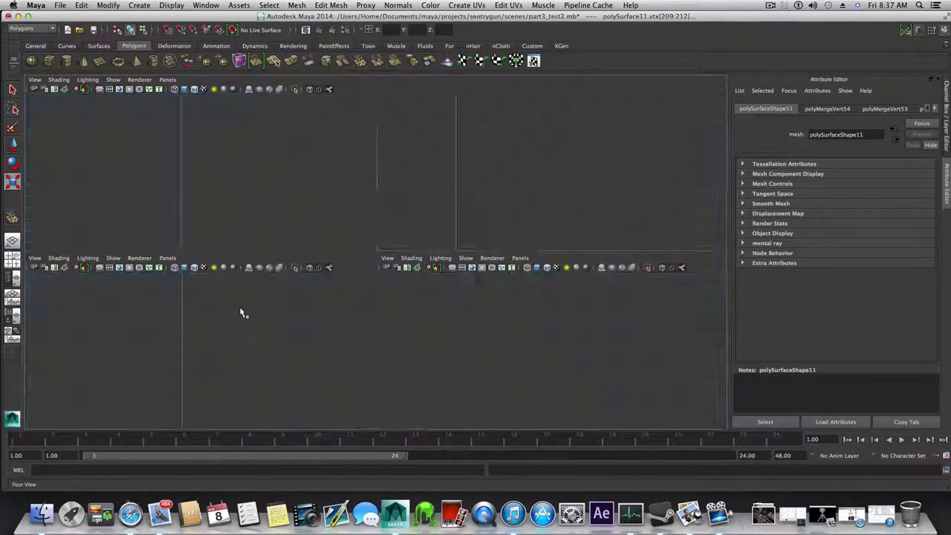
In the right side view, drop the lowest of the six vertex rows from the selection and scale the remaining five slightly inward along Z.
left_click(12, 259)
key("space")
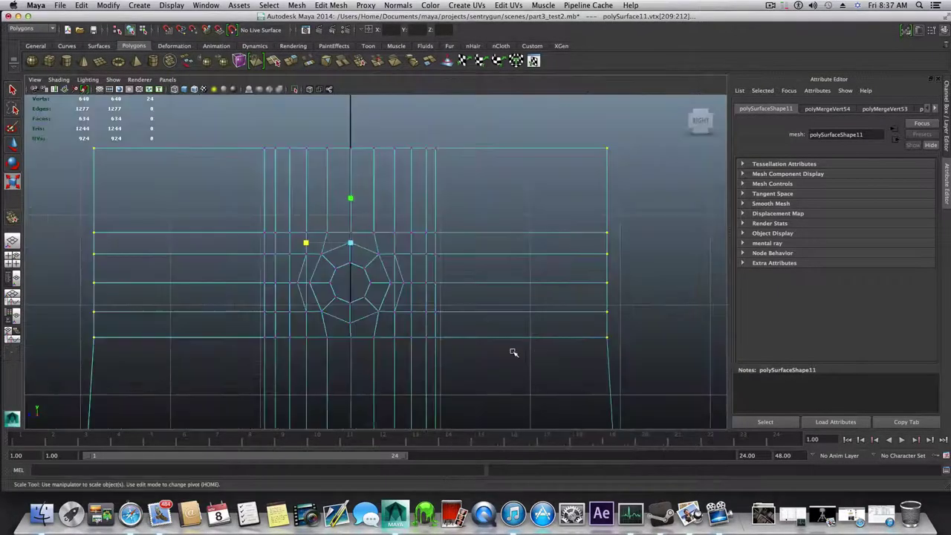
scroll(493, 350, "down", 8)
middle_click_drag(448, 332, 448, 316, "alt")
key("r")
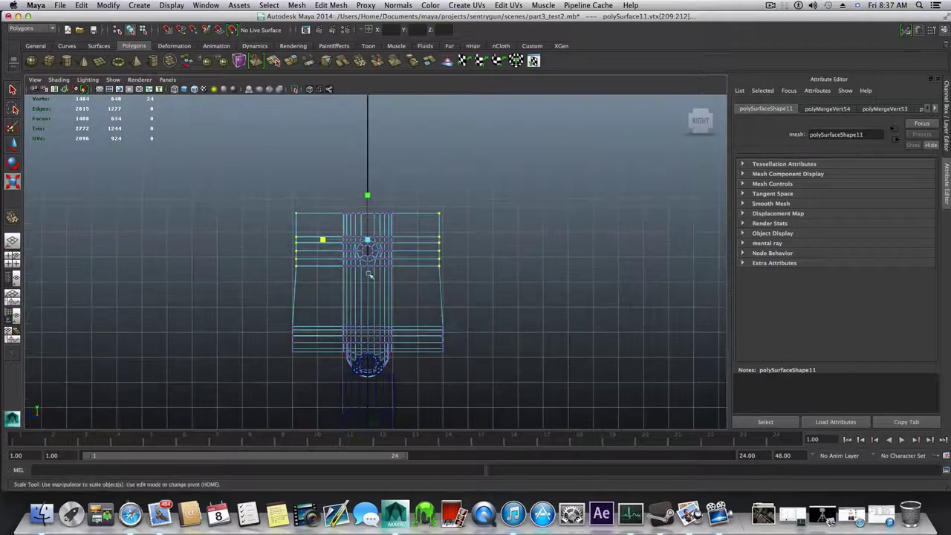
left_click_drag(282, 262, 298, 270)
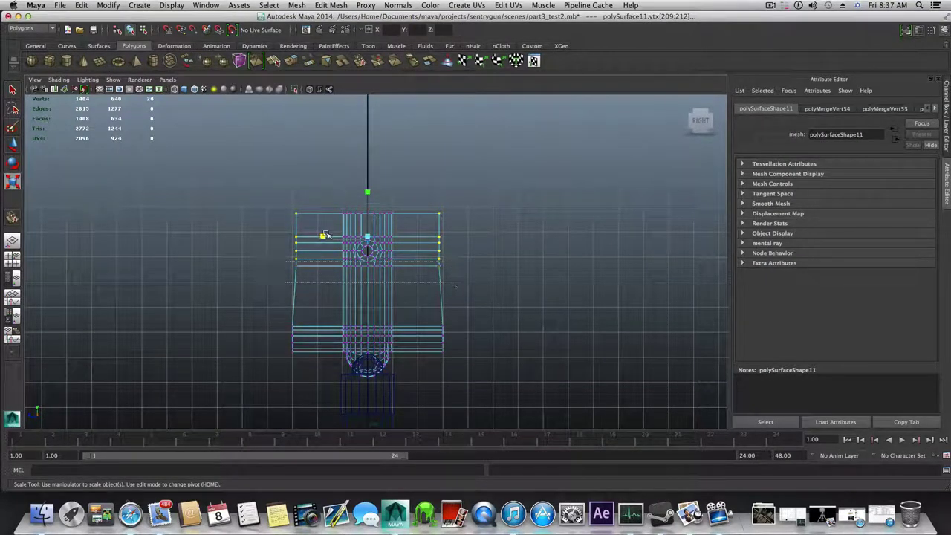
left_click_drag(326, 235, 312, 206)
scroll(333, 278, "up", 3)
scroll(334, 278, "up", 2)
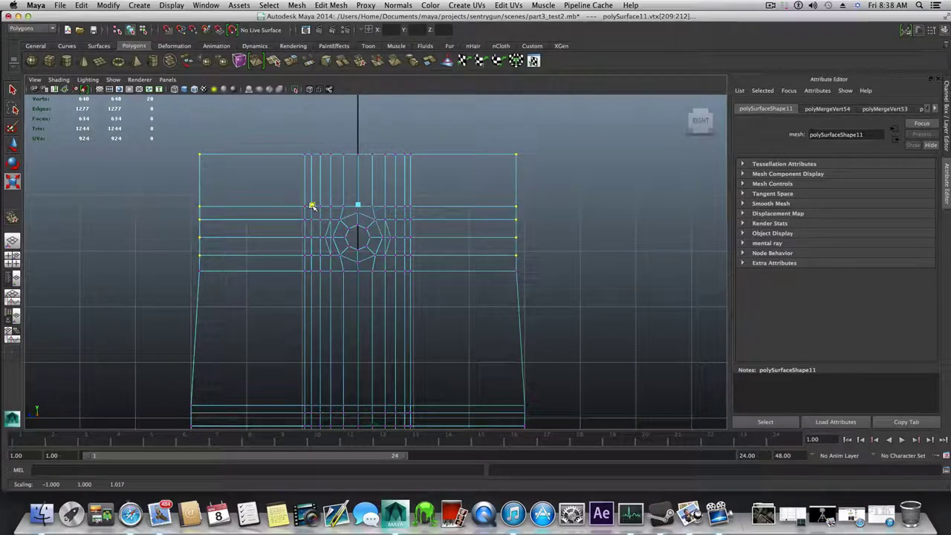
left_click_drag(312, 206, 312, 206)
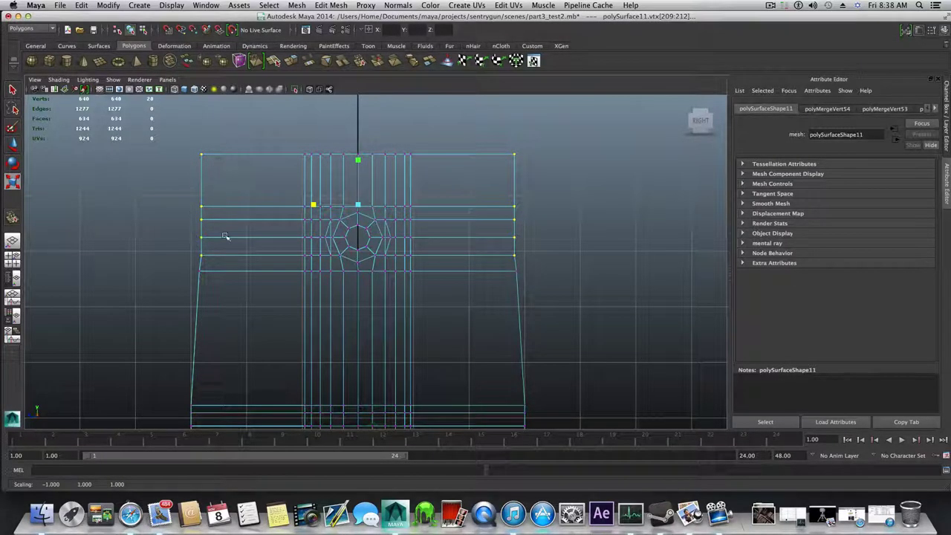
scroll(332, 227, "up", 2)
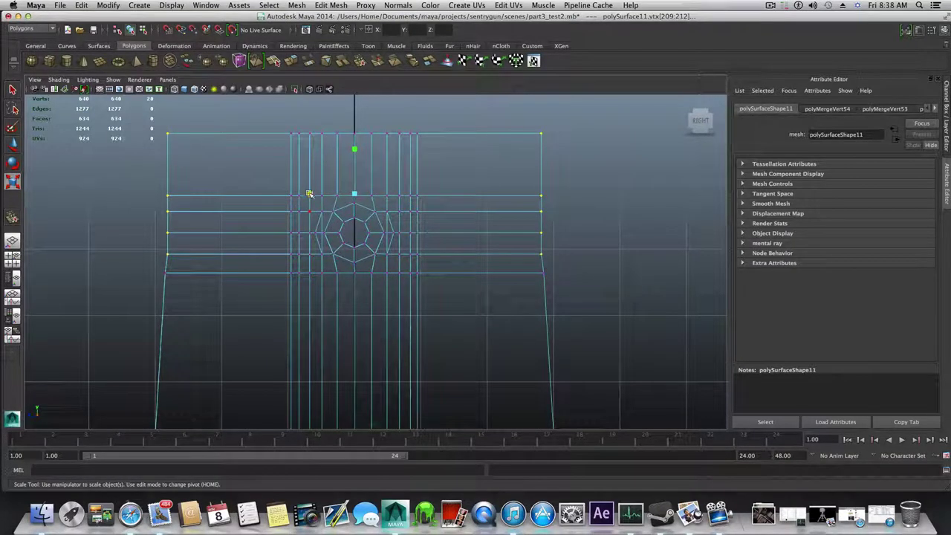
left_click_drag(312, 192, 307, 194)
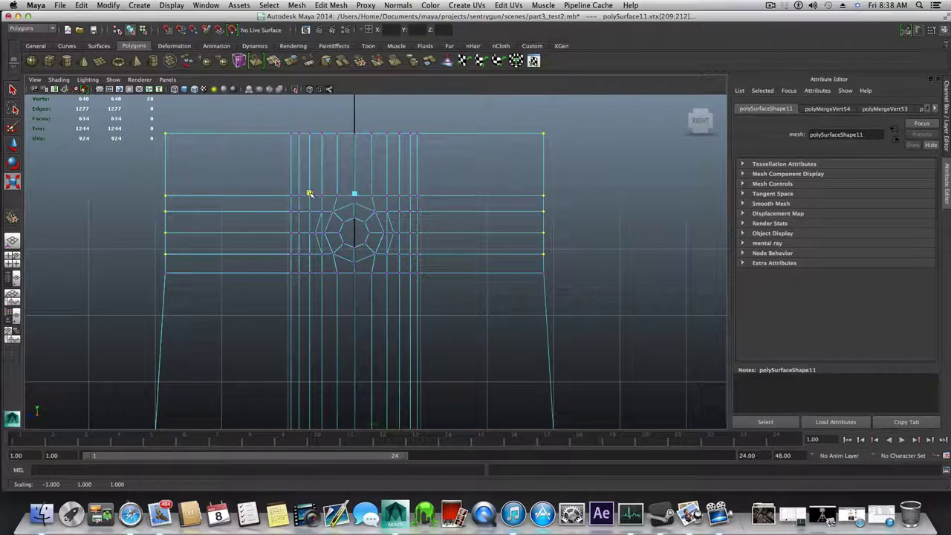
left_click_drag(308, 193, 308, 194)
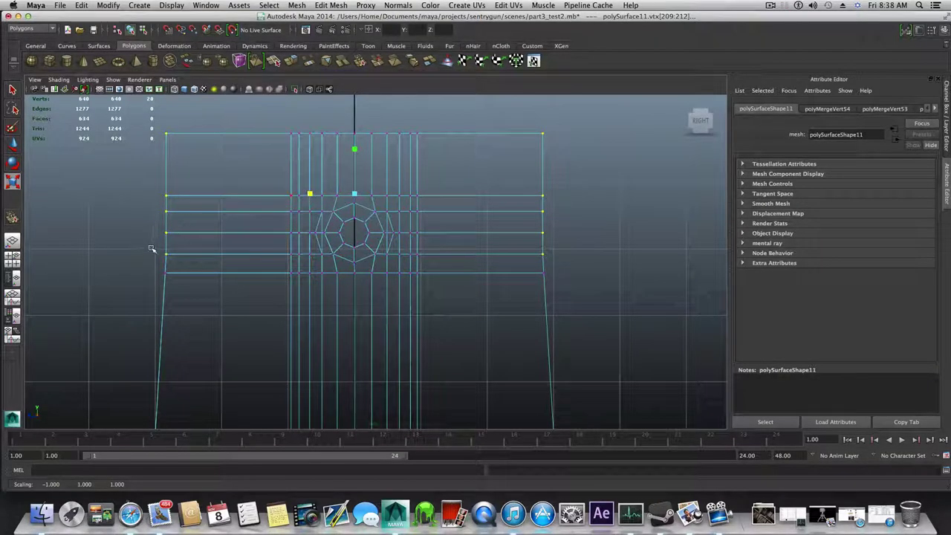
Continue the plate's taper by deselecting the lower side vertices row by row and scaling the remaining ones inward along Z up to the top corners.
left_click_drag(581, 267, 583, 268, "ctrl")
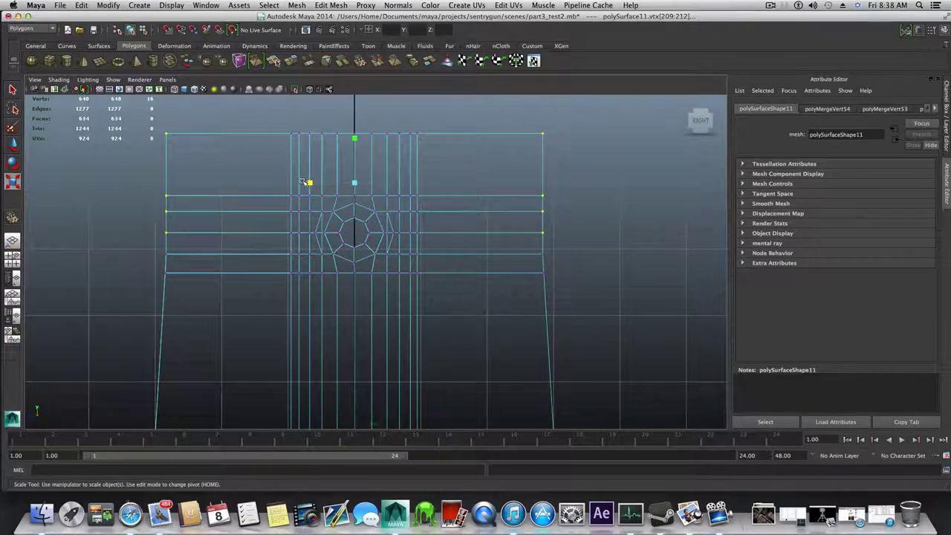
left_click_drag(309, 183, 310, 182)
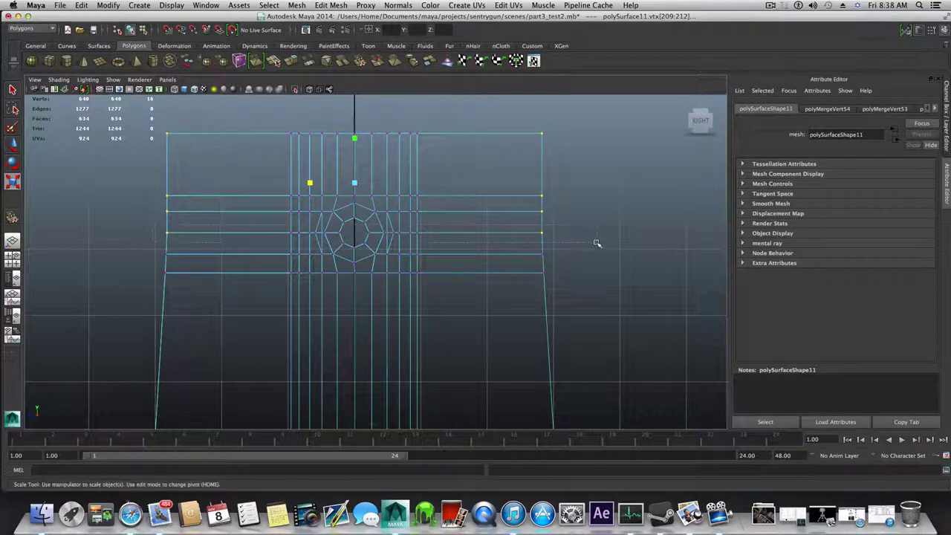
left_click_drag(596, 242, 597, 243, "ctrl")
middle_click_drag(309, 172, 310, 173)
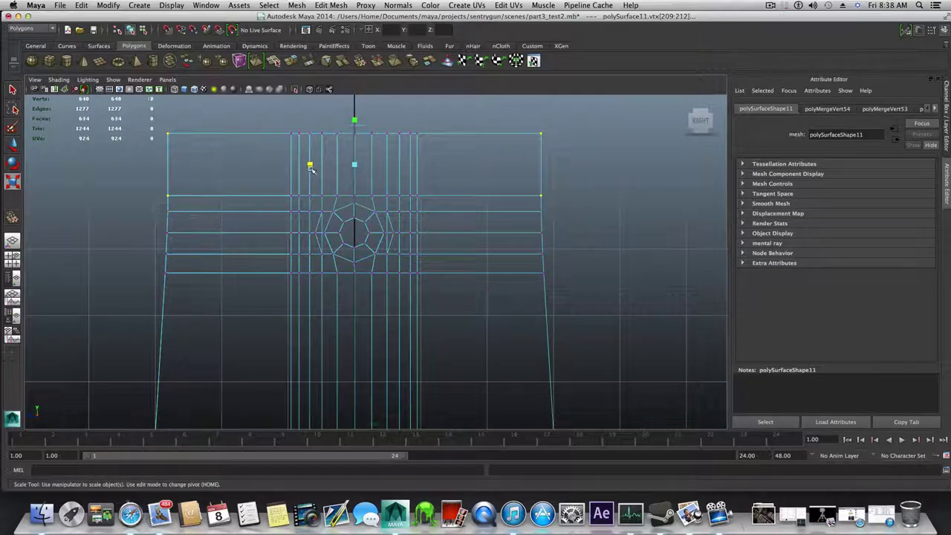
left_click_drag(309, 165, 308, 164)
left_click_drag(308, 164, 310, 164)
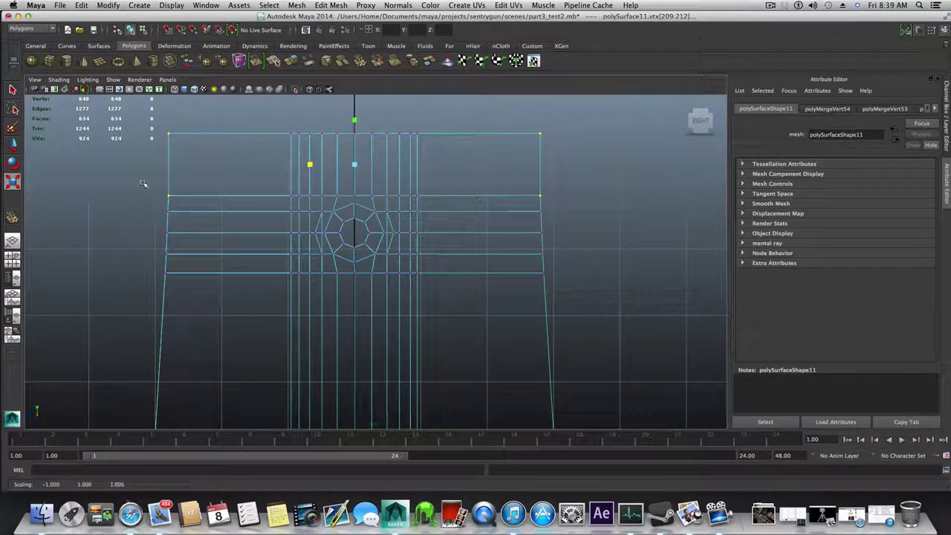
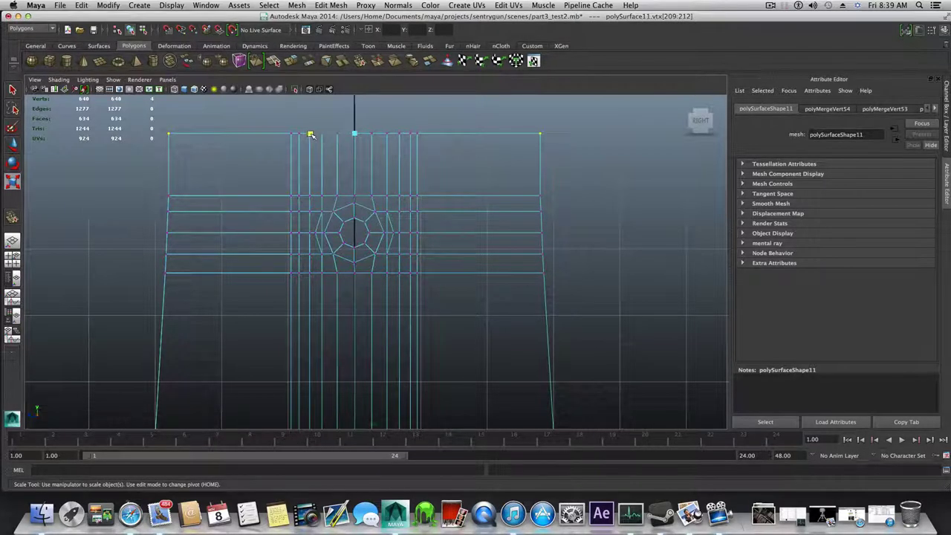
left_click_drag(311, 134, 312, 133)
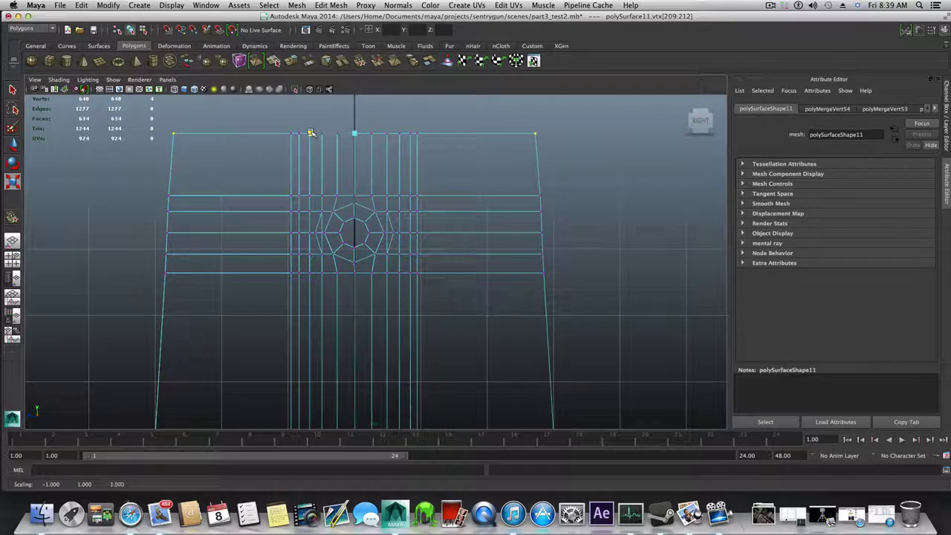
Try lowering the plate's top corner vertices, preview the result smoothed, and undo the move.
key("w")
left_click_drag(353, 101, 360, 135)
scroll(383, 169, "down", 3)
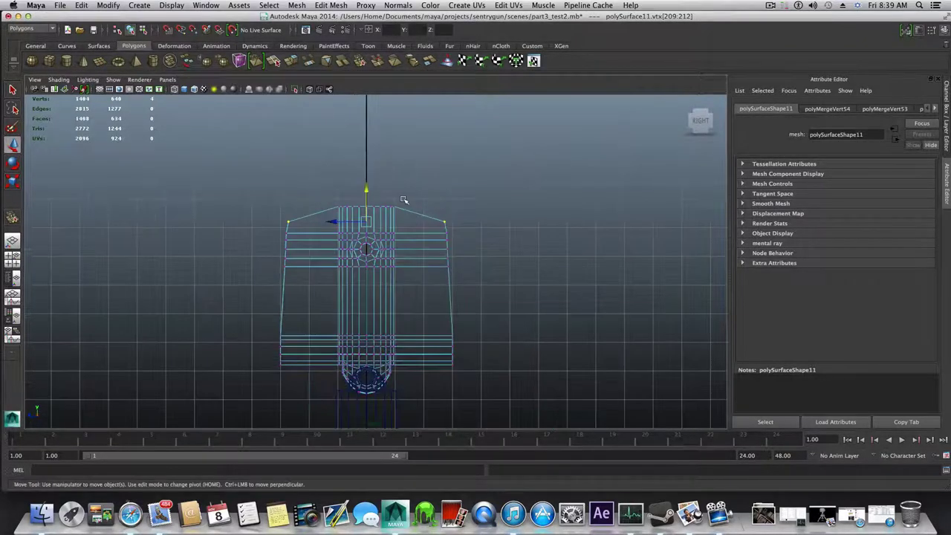
key("3")
key("1")
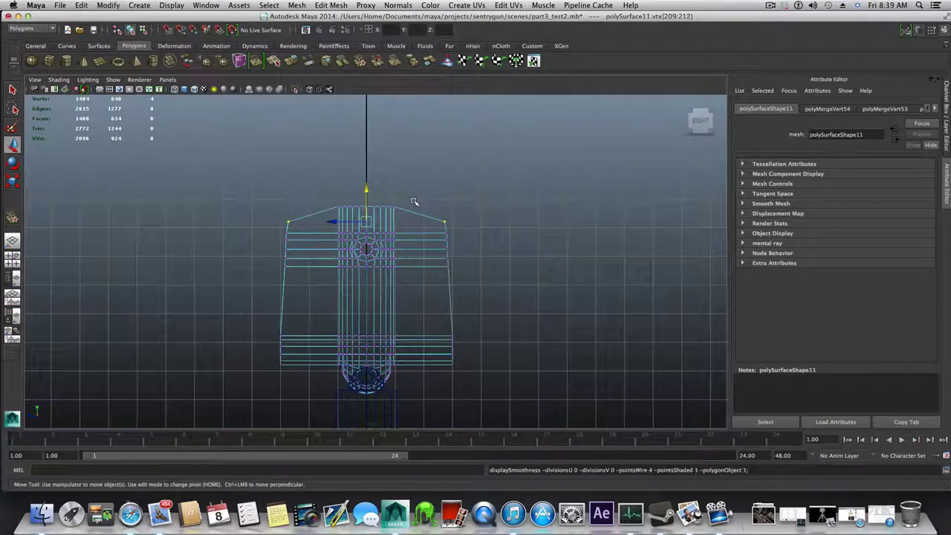
scroll(366, 217, "up", 1)
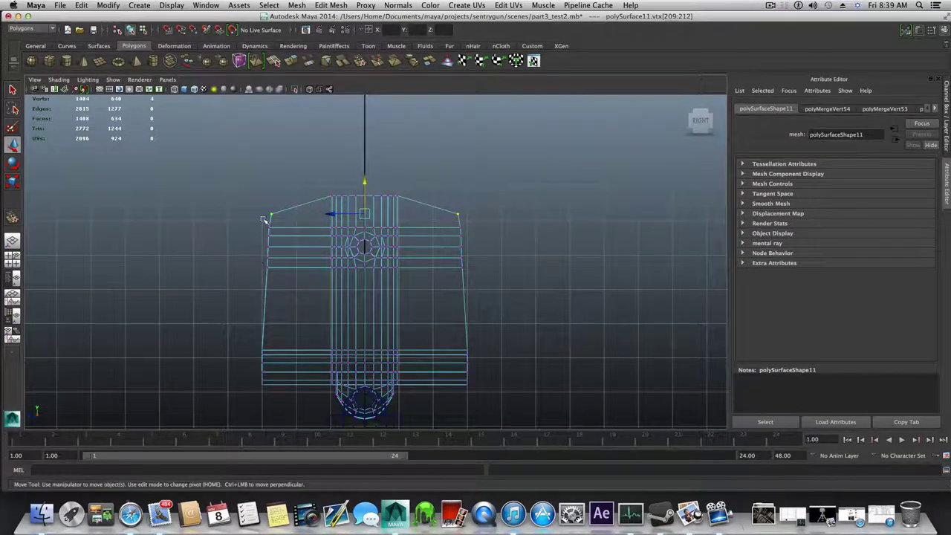
key("super+z")
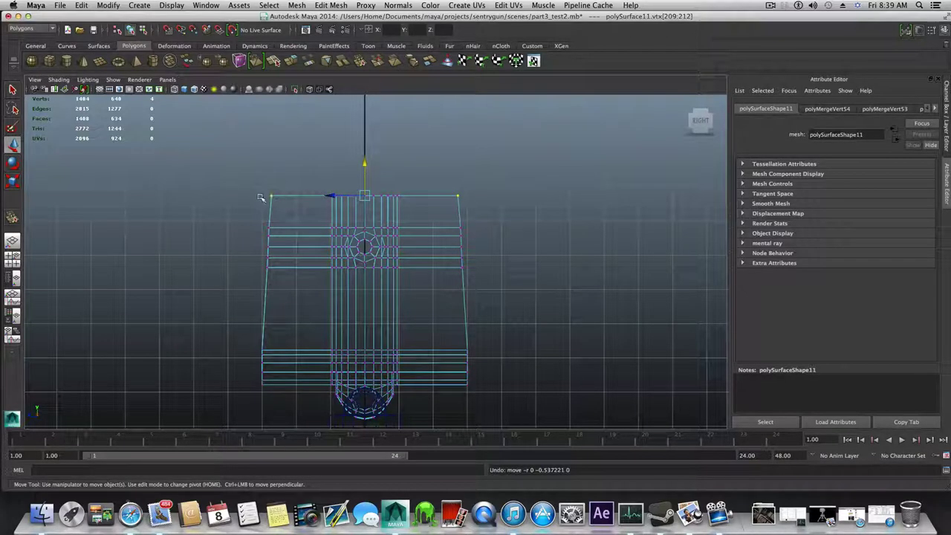
Scale the plate's top corner vertices slightly outward along Z to even out the taper.
left_click(12, 181)
scroll(330, 182, "up", 1)
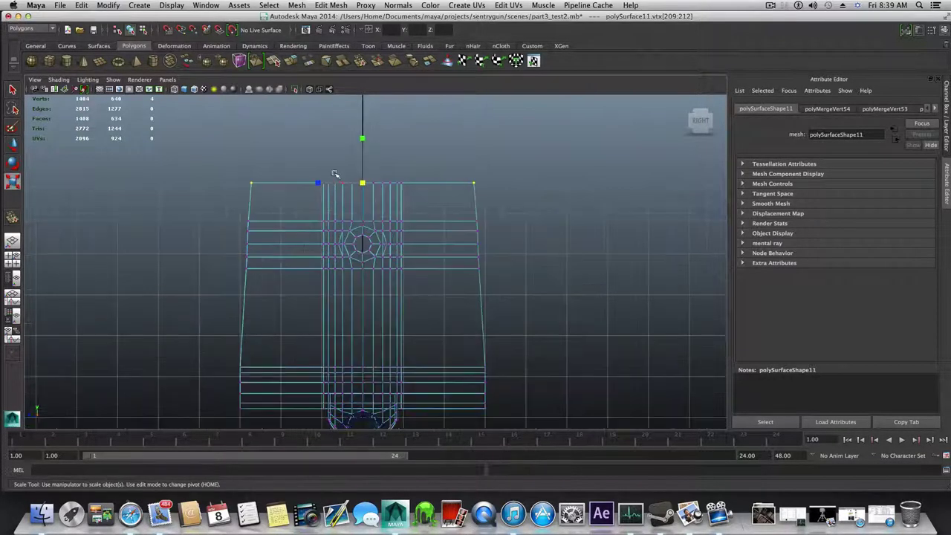
middle_click_drag(318, 183, 317, 183)
left_click_drag(317, 182, 317, 182)
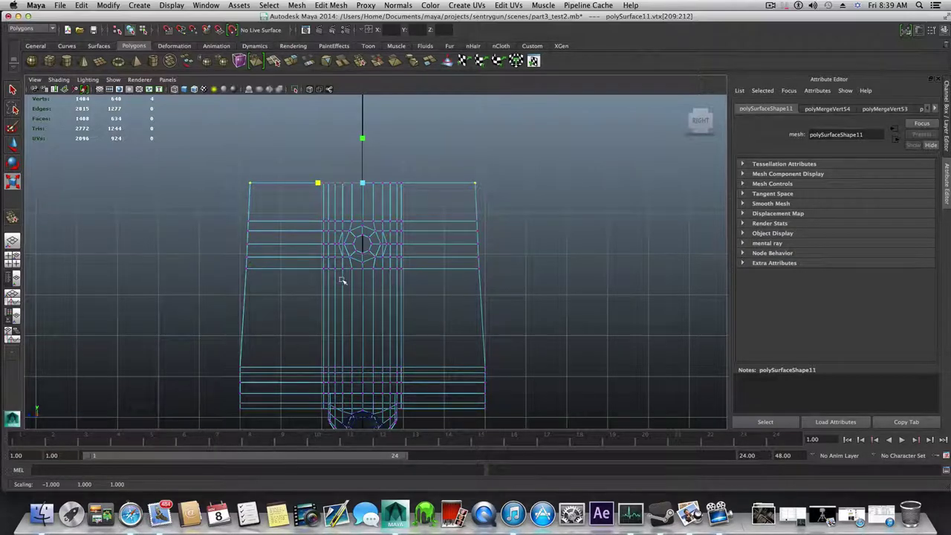
Inspect the tapered plate in the perspective view with smooth preview, and restore the unsmoothed display.
key("space")
key("space")
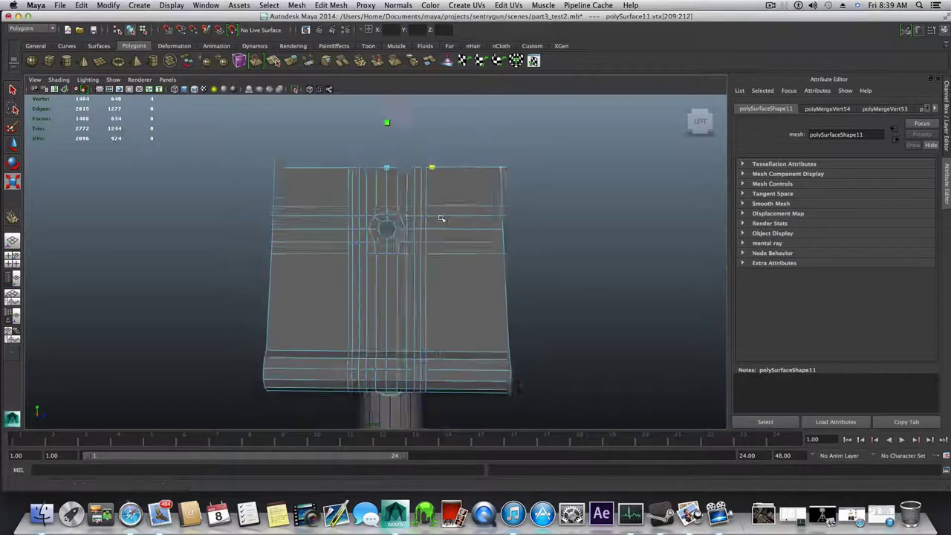
key("3")
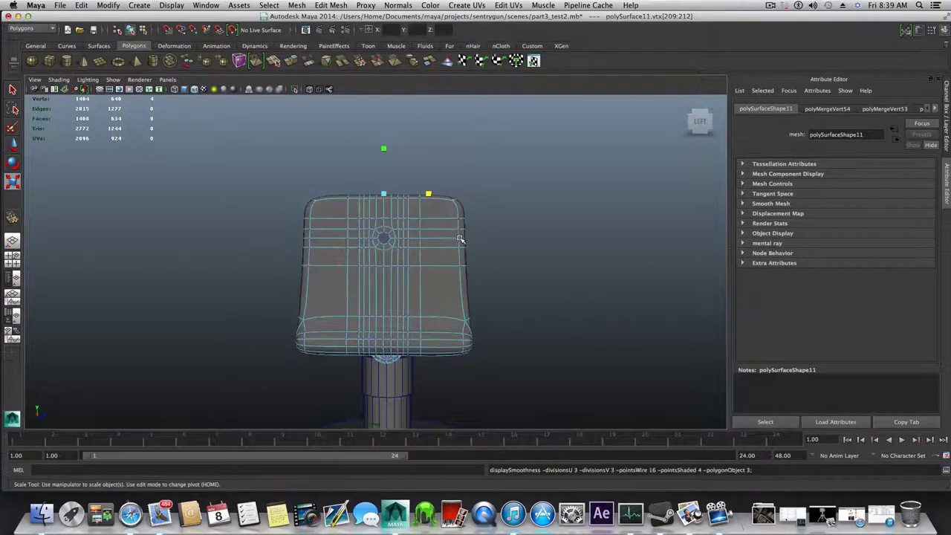
mouse_move(460, 239)
left_mouse_down("alt")
mouse_move(314, 238)
mouse_move(457, 235)
left_mouse_up("alt")
key("1")
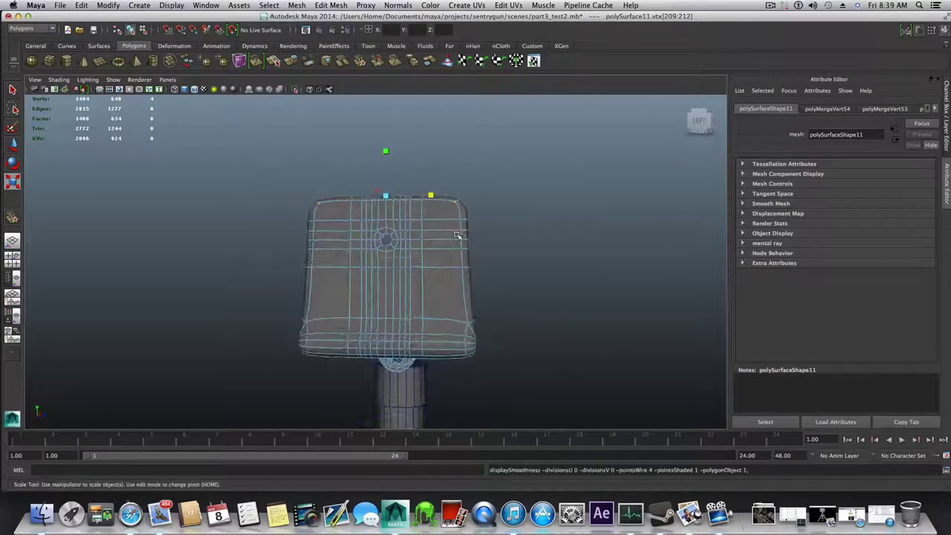
left_click_drag(450, 272, 455, 239, "alt")
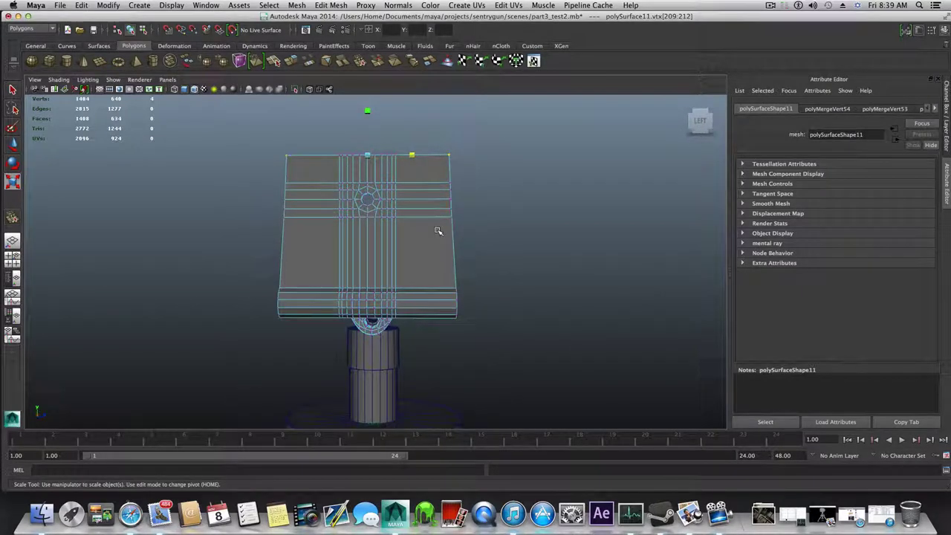
Insert an edge loop close to each of the two side edges of the upright plate and its hinge cylinder.
key("F8")
middle_click_drag(439, 231, 436, 240, "alt")
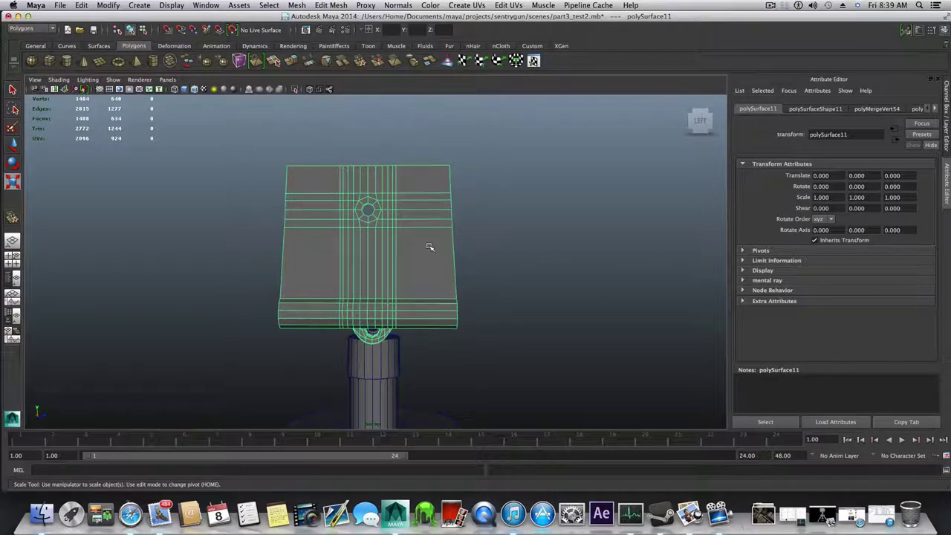
right_click_drag(431, 249, 509, 368, "shift")
middle_click_drag(482, 346, 494, 344, "alt")
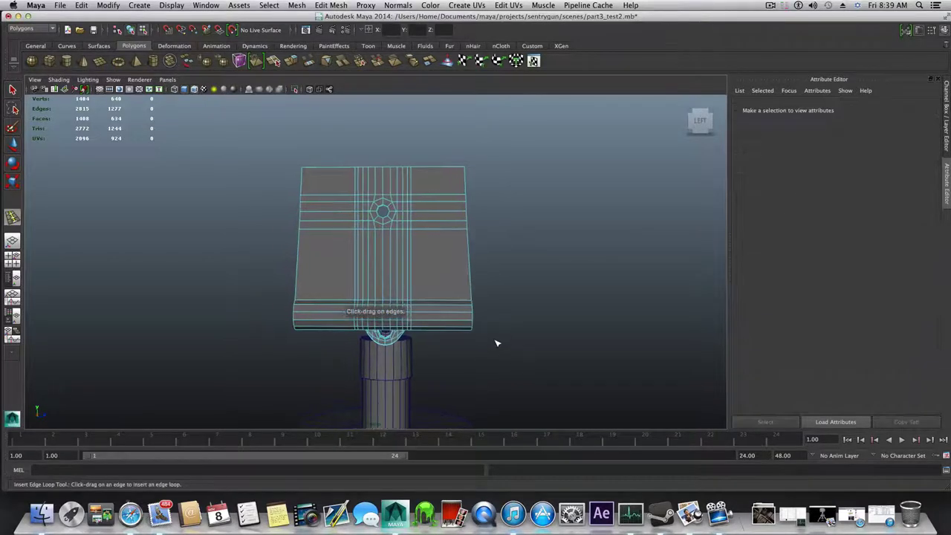
left_click_drag(466, 318, 467, 315)
left_click_drag(302, 312, 299, 305)
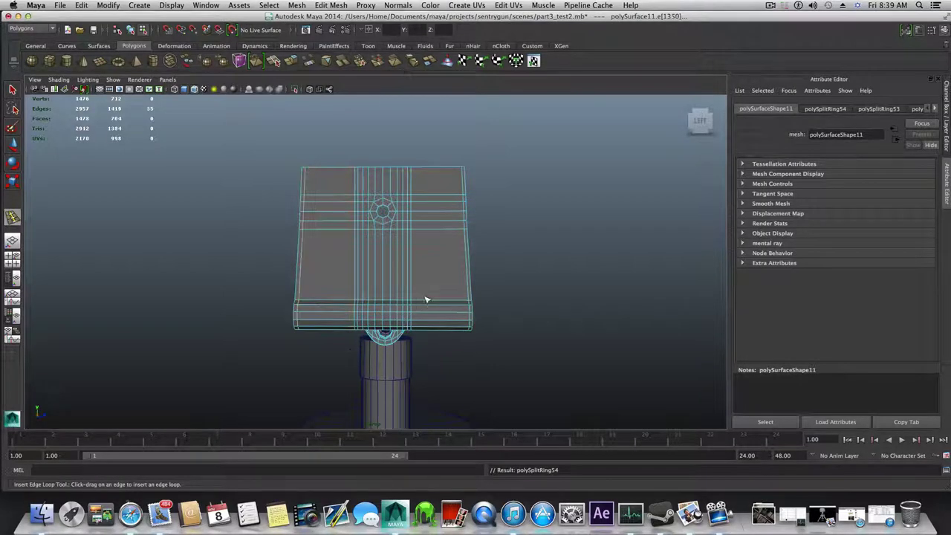
Select all the triangular faces of the circular end caps on both ends of the plate's hinge cylinder.
left_click_drag(424, 297, 372, 312, "alt")
right_click_drag(444, 291, 448, 313)
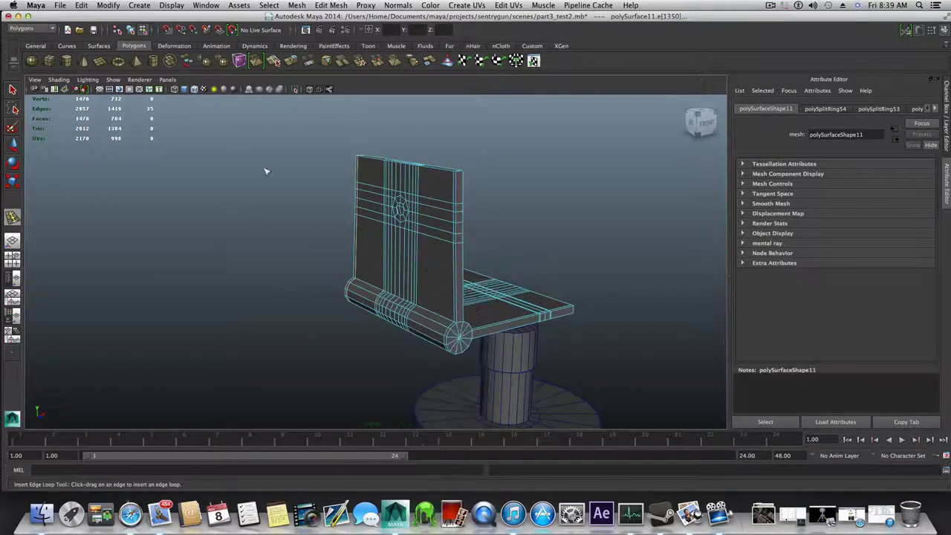
left_click(12, 90)
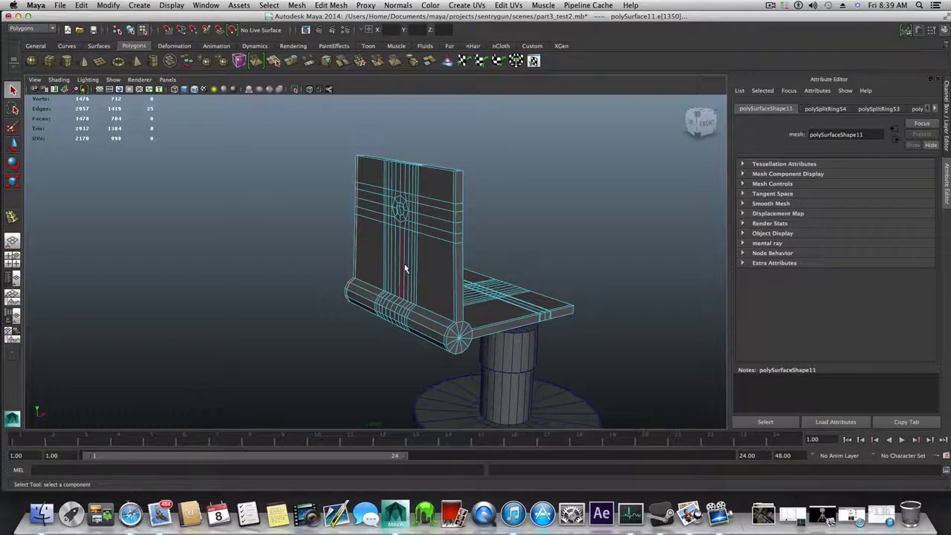
left_click_drag(405, 268, 375, 252, "alt")
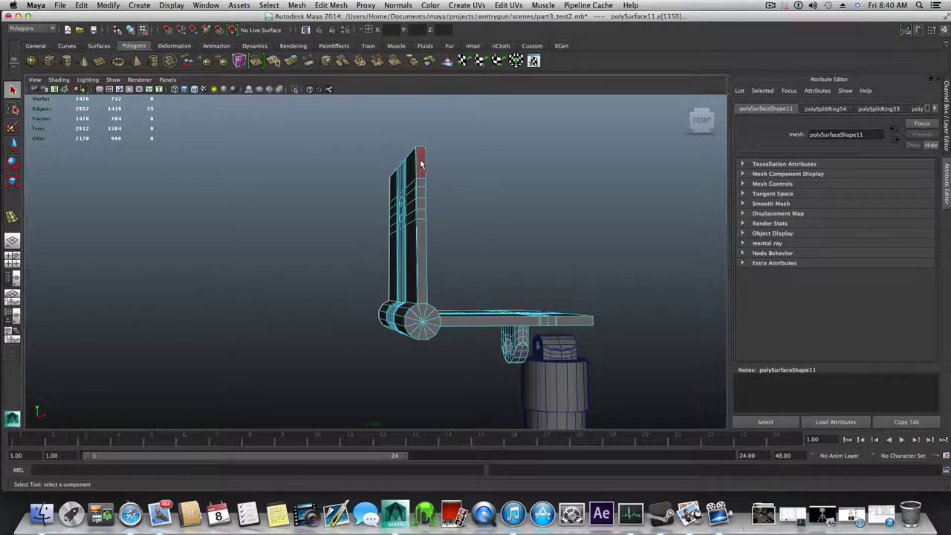
left_click(433, 314)
left_click(431, 314, "shift")
left_click_drag(431, 314, 405, 320, "alt")
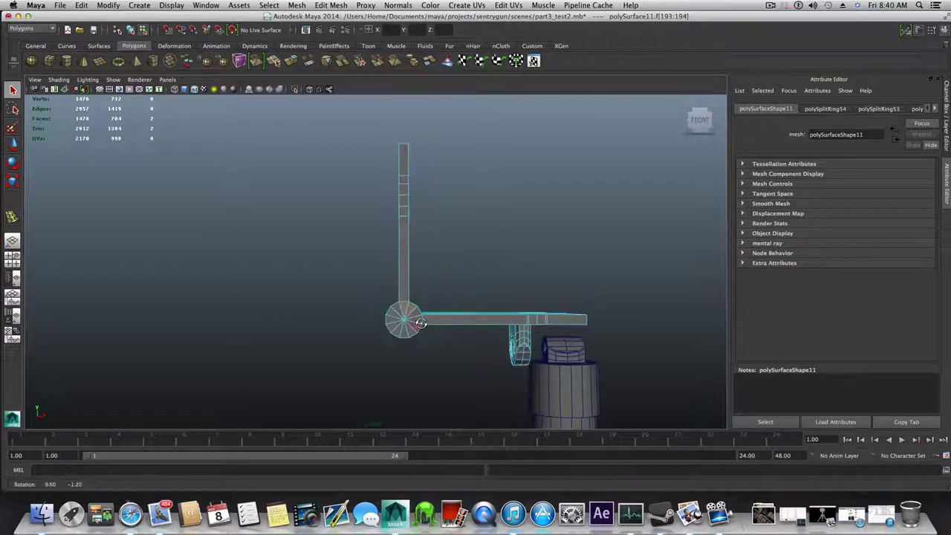
double_click(413, 334, "shift")
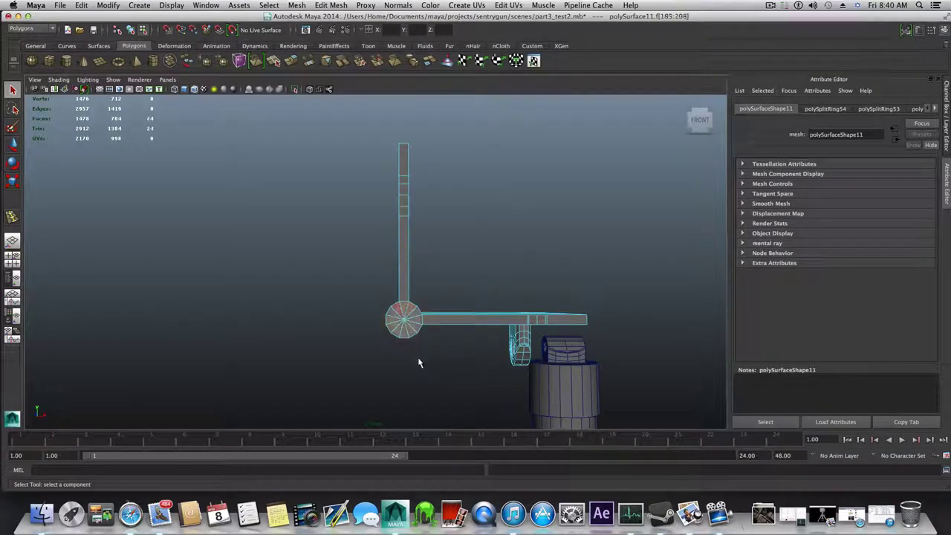
left_click_drag(418, 361, 644, 357, "alt")
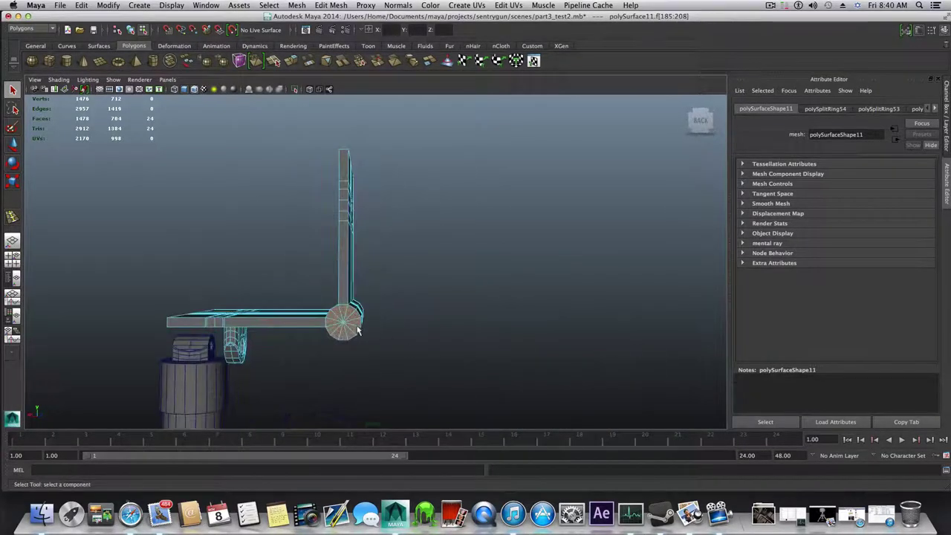
left_click_drag(355, 327, 481, 331, "alt")
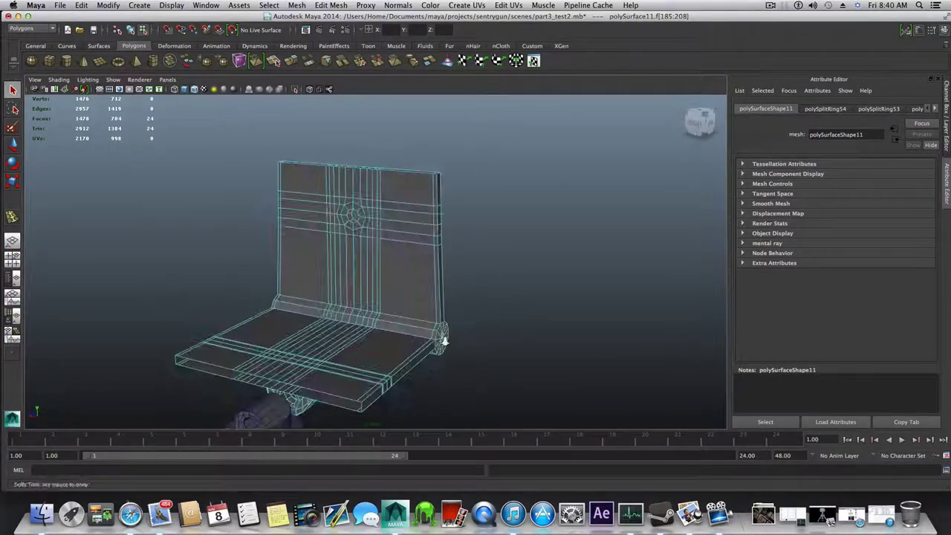
Extrude the selected end-cap faces outward with a local Z translation of 0.225 to lengthen both ends of the hinge cylinder.
right_click_drag(481, 331, 527, 298, "alt")
left_click_drag(527, 298, 350, 312, "alt")
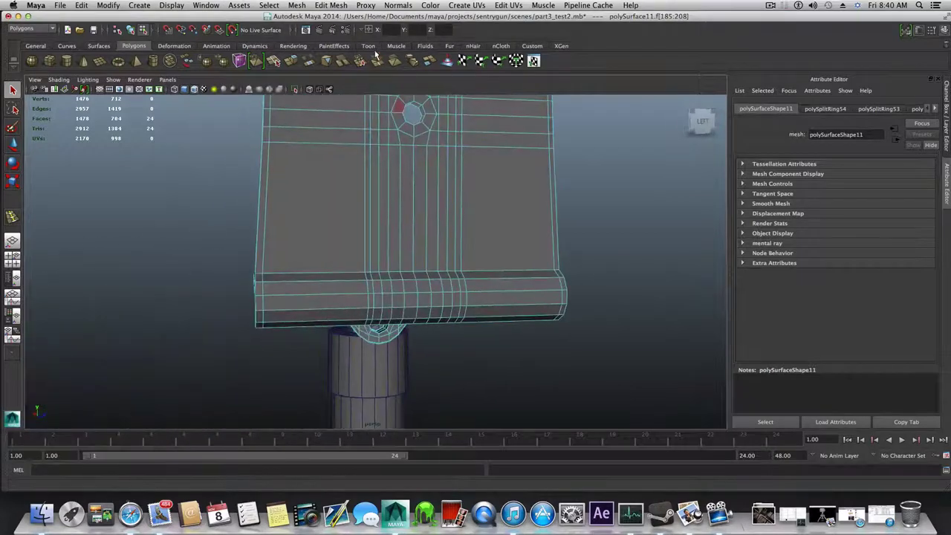
left_click(293, 62)
left_click_drag(571, 302, 590, 297)
Check the Keep Faces Together setting used for the extrusion and examine both extruded ends of the hinge cylinder.
left_click(332, 6)
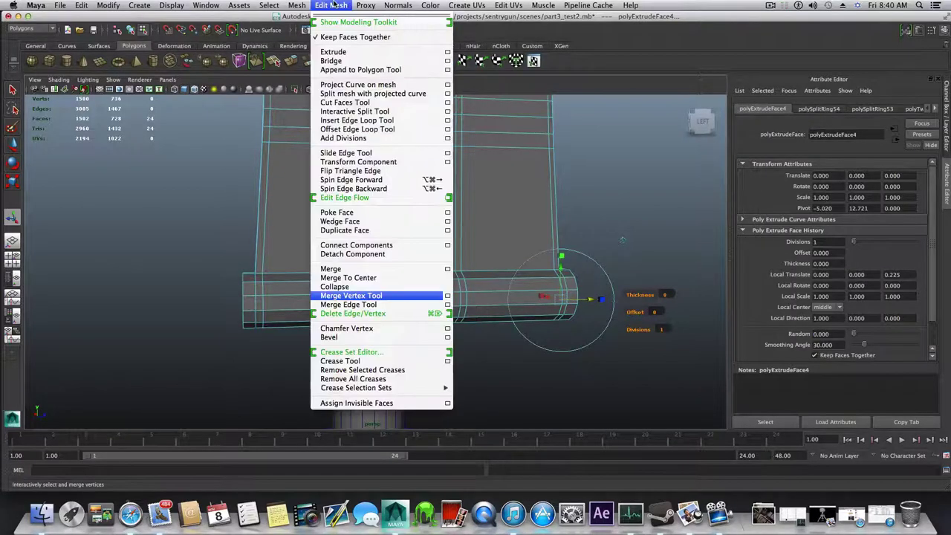
left_click(332, 5)
left_click(334, 5)
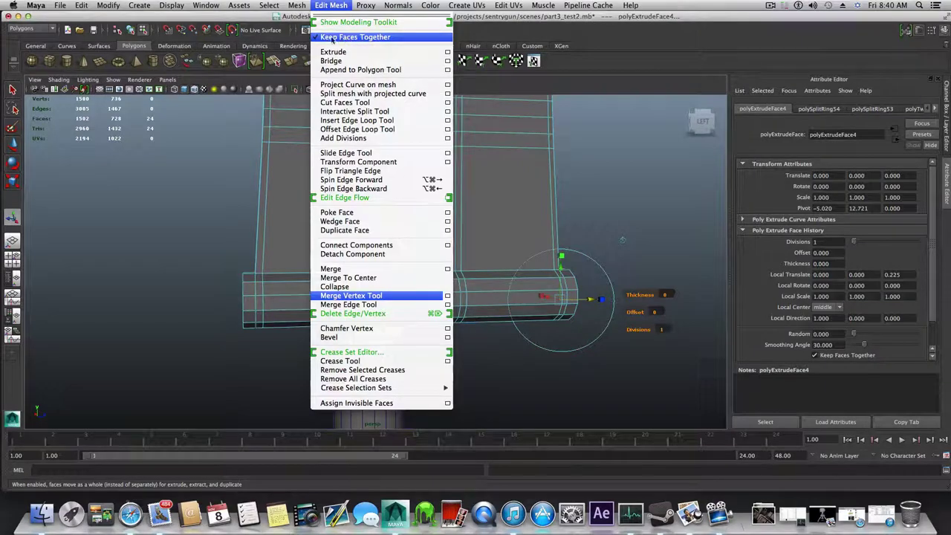
left_click(356, 37)
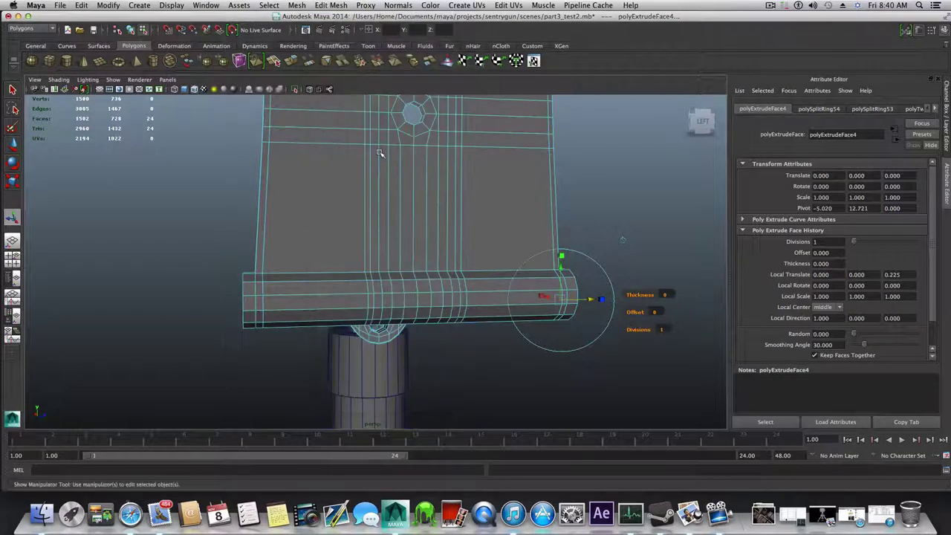
left_click_drag(381, 154, 413, 226, "alt")
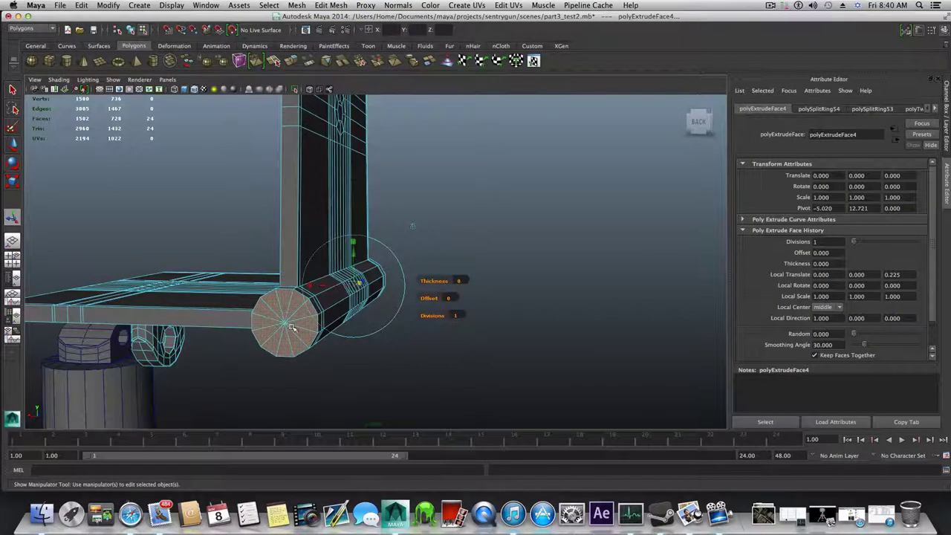
left_click_drag(356, 316, 477, 316, "alt")
middle_click_drag(477, 316, 396, 330, "alt")
left_click_drag(447, 324, 295, 344, "alt")
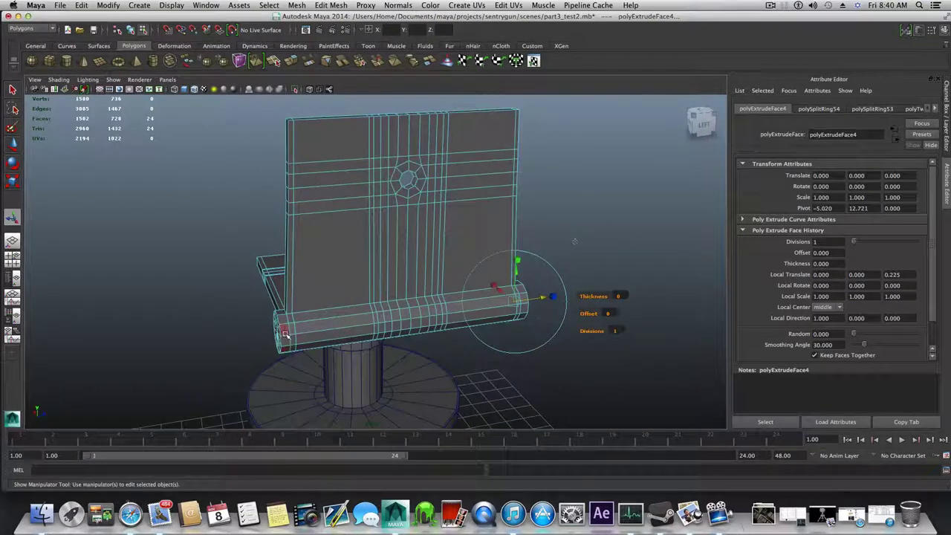
left_click_drag(278, 323, 284, 327, "alt")
left_click_drag(294, 359, 251, 80, "alt")
left_click(324, 6)
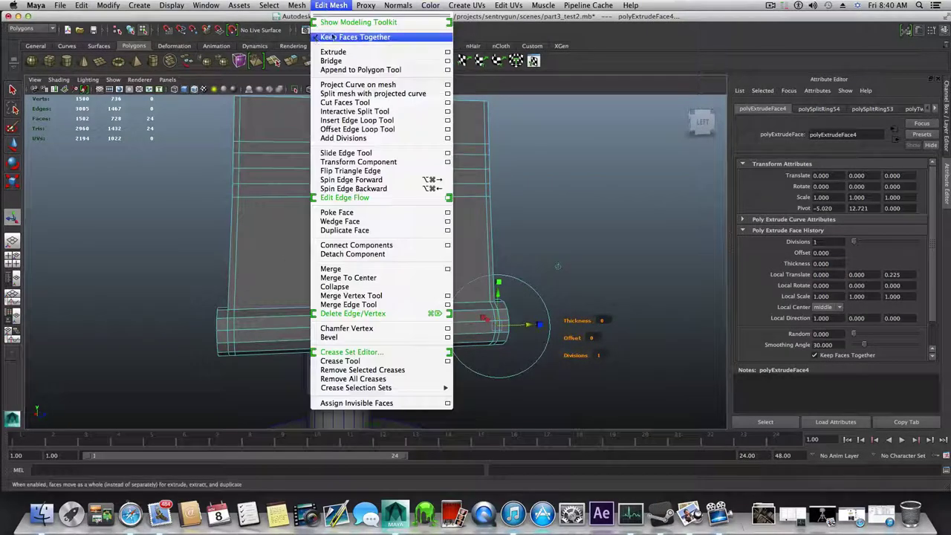
left_click(334, 6)
left_click_drag(406, 270, 486, 276, "alt")
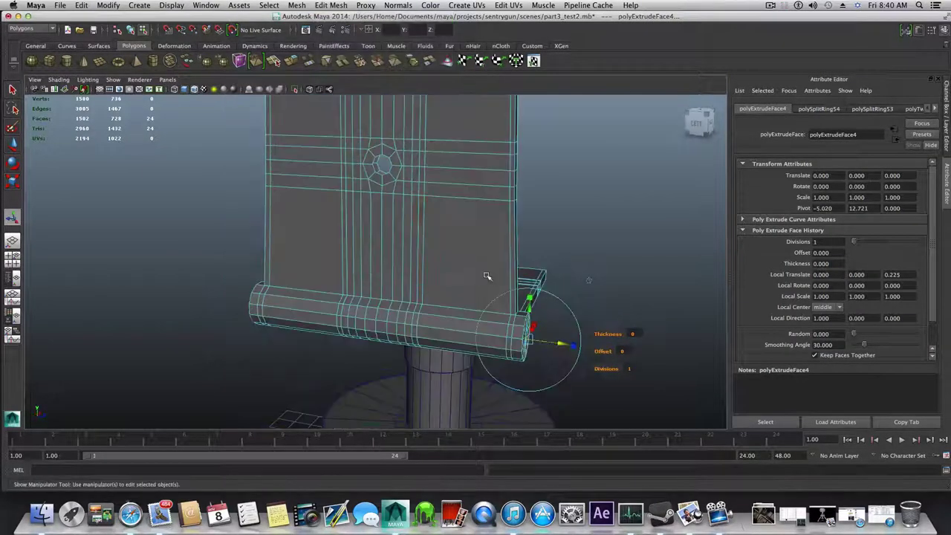
middle_click_drag(486, 276, 371, 291, "alt")
left_click_drag(370, 291, 393, 287, "alt")
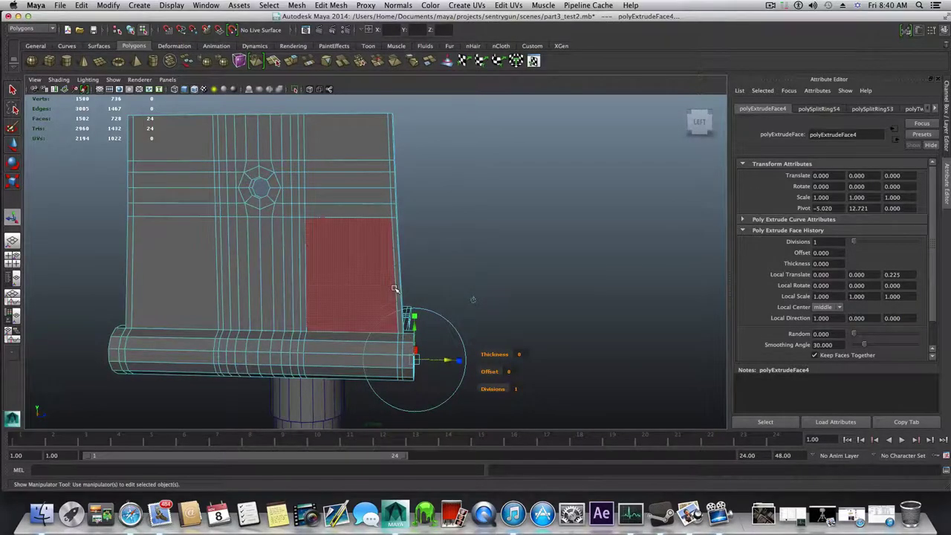
Insert an edge loop on one extruded end of the hinge cylinder, close to the seam beside the upright plate, undoing misplaced loops.
key("F8")
middle_click_drag(382, 341, 379, 305, "alt")
right_click_drag(379, 306, 469, 329, "alt")
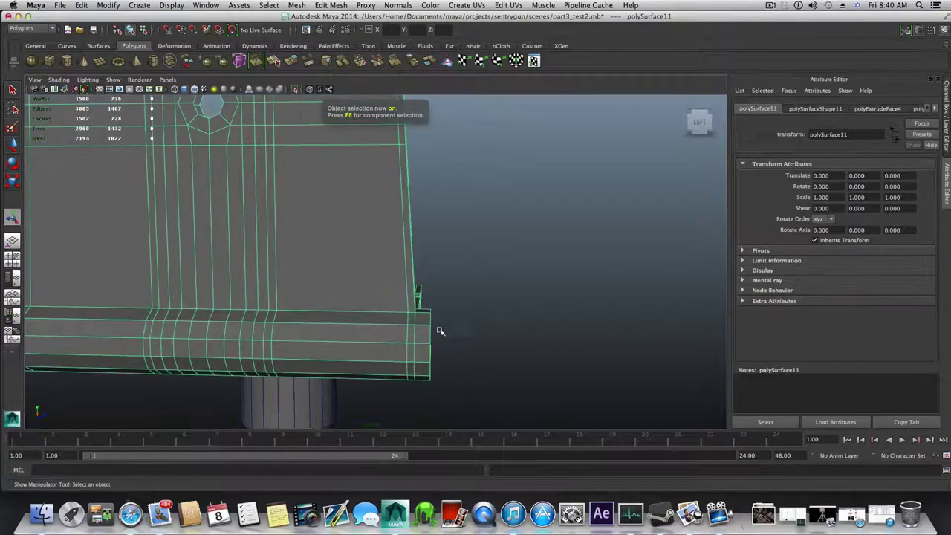
right_click_drag(379, 332, 420, 329, "shift")
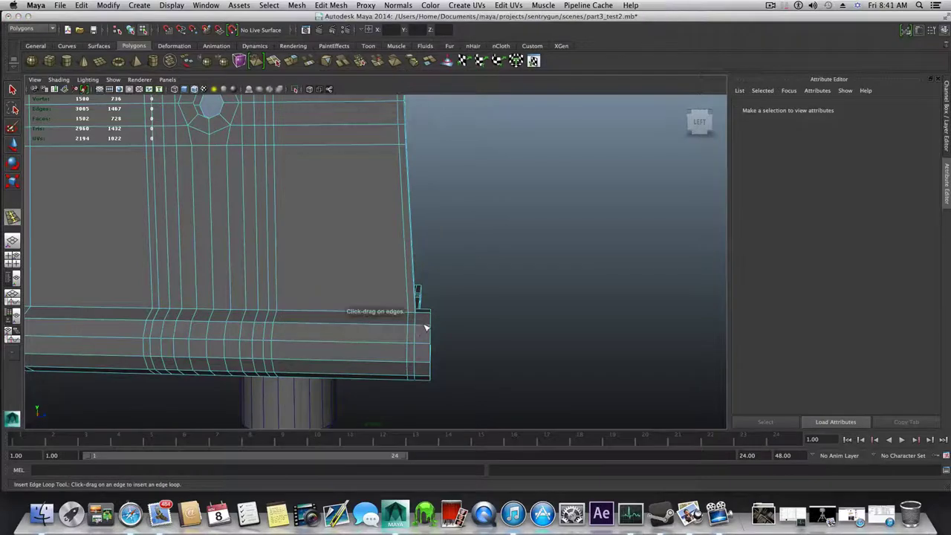
left_click(429, 327)
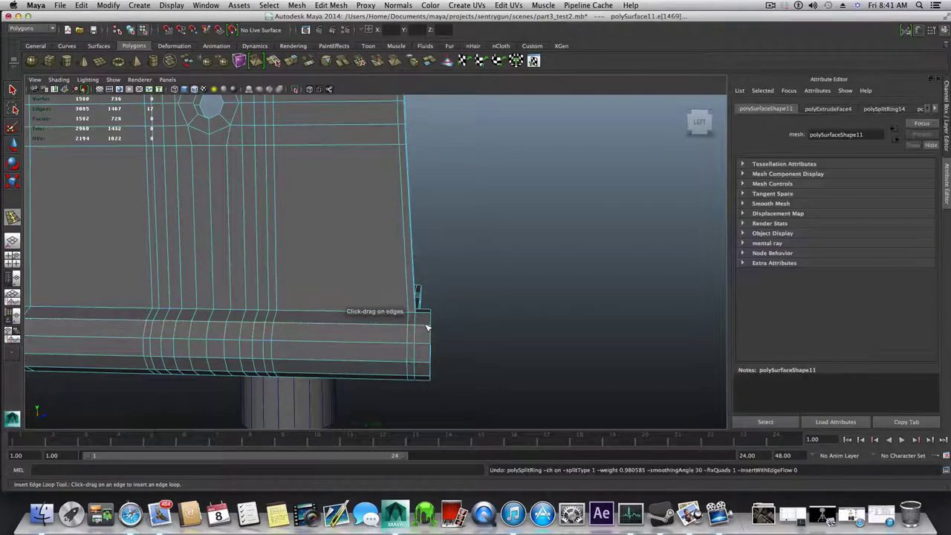
key("z")
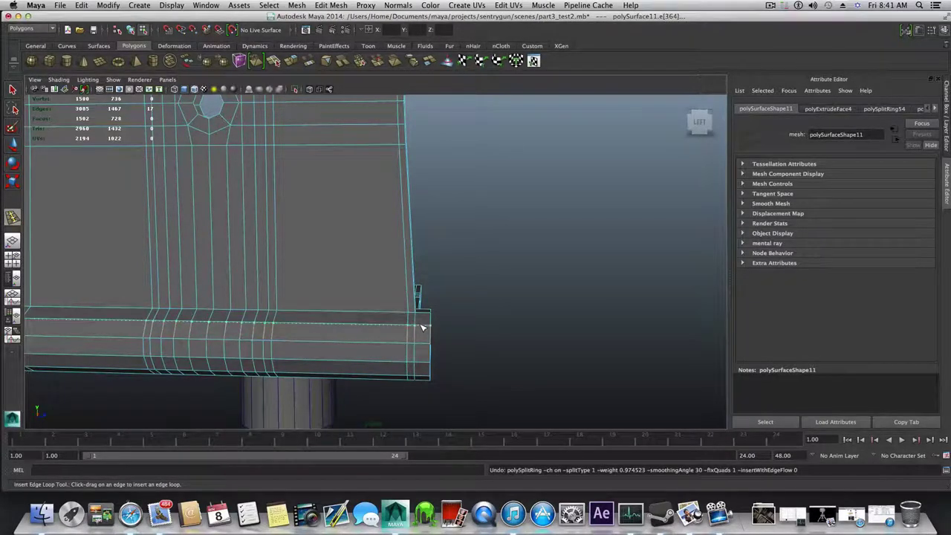
left_click(423, 327)
key("z")
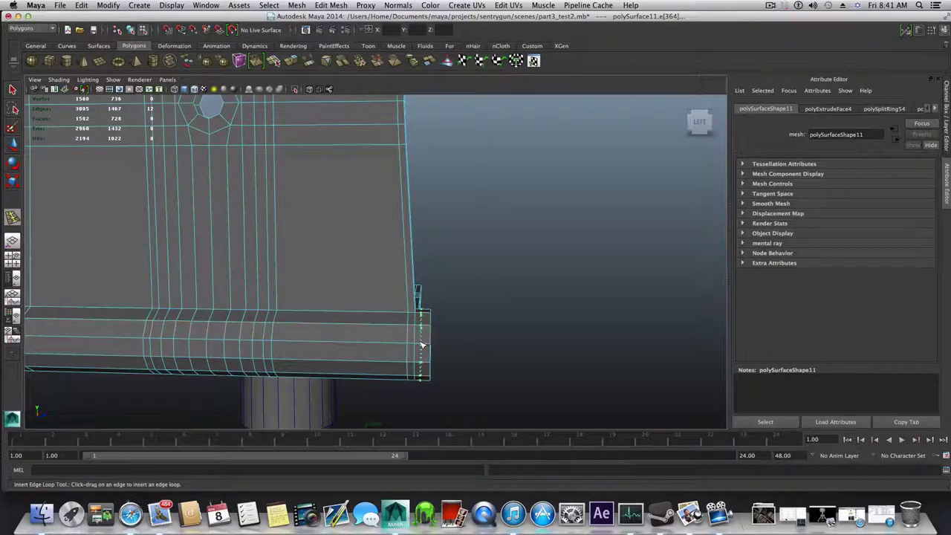
left_click_drag(420, 345, 425, 345)
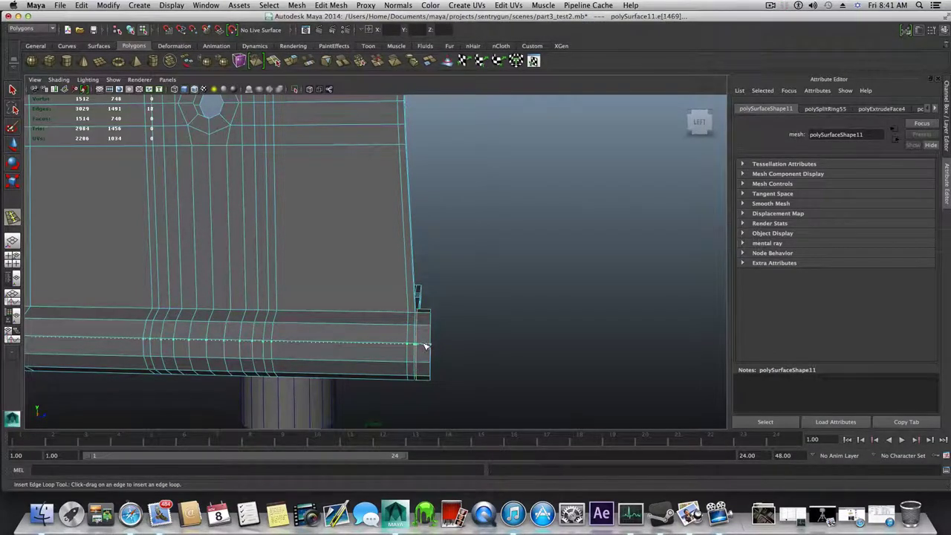
Undo the misplaced loops and insert an edge loop close to the outer rim of the same cylinder end.
key("z")
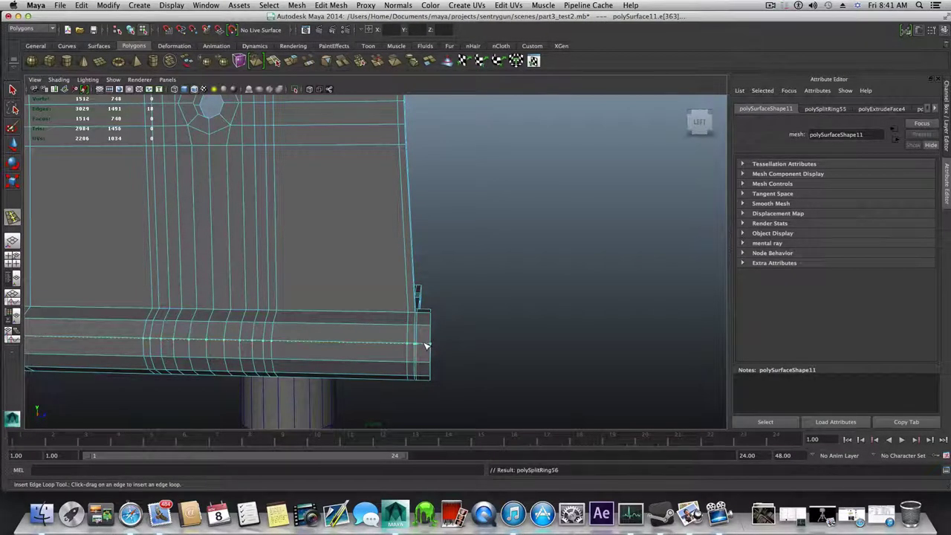
key("z")
key("z")
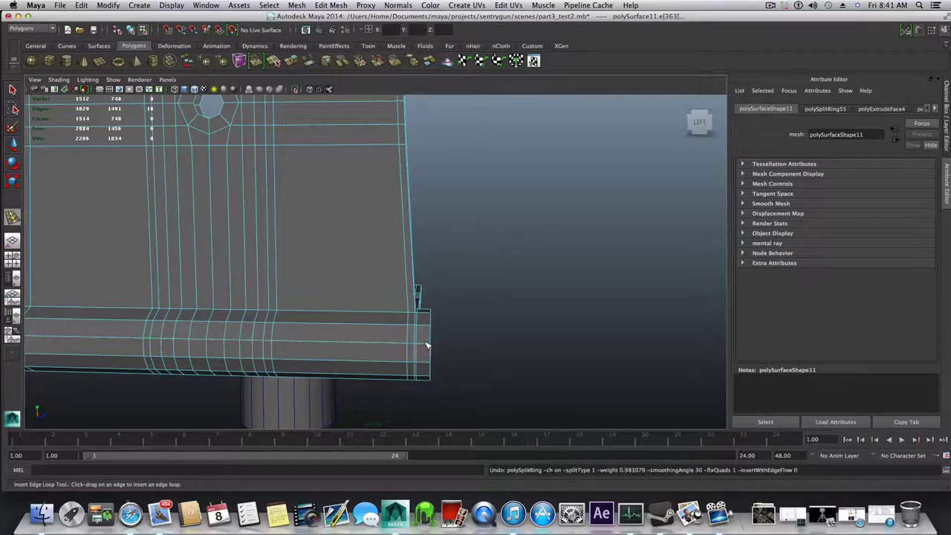
left_click_drag(429, 355, 510, 283, "alt")
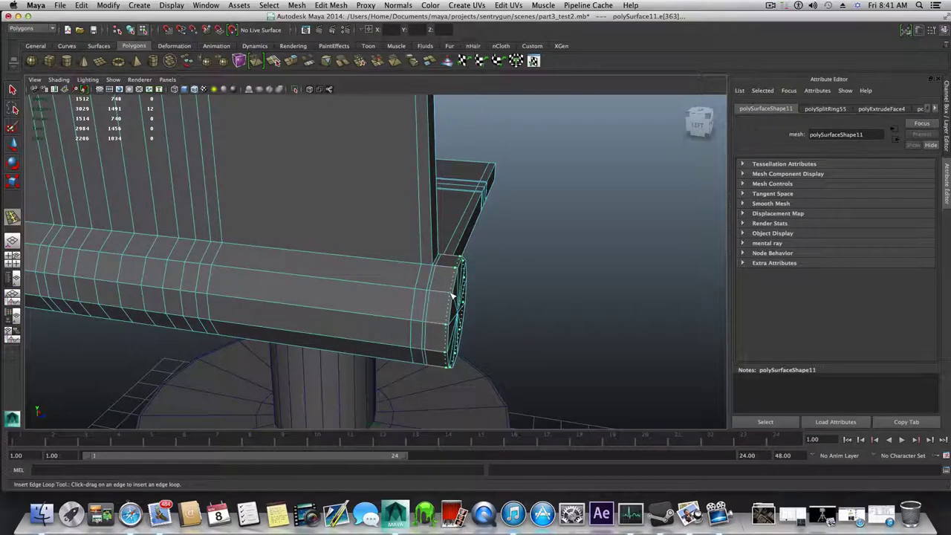
left_click(451, 294)
Insert two edge loops on the opposite extruded cylinder end, one near the plate-side seam and one close to the outer rim.
left_click_drag(334, 325, 552, 333, "alt")
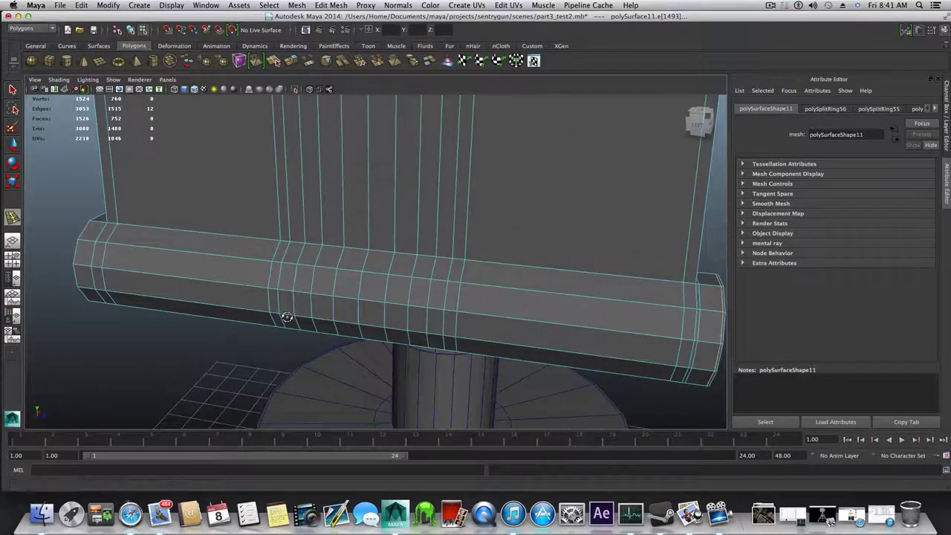
left_click_drag(104, 327, 273, 333, "alt")
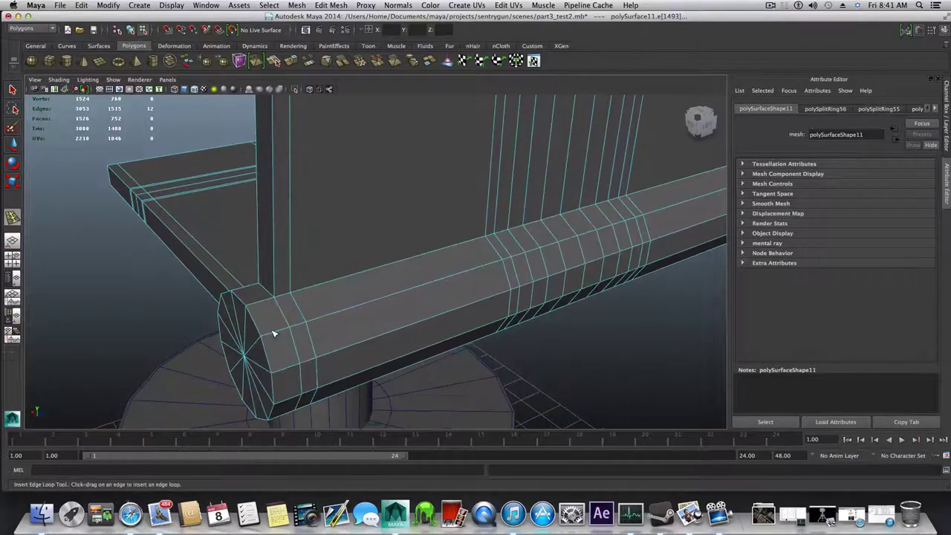
key("z")
left_click(290, 332)
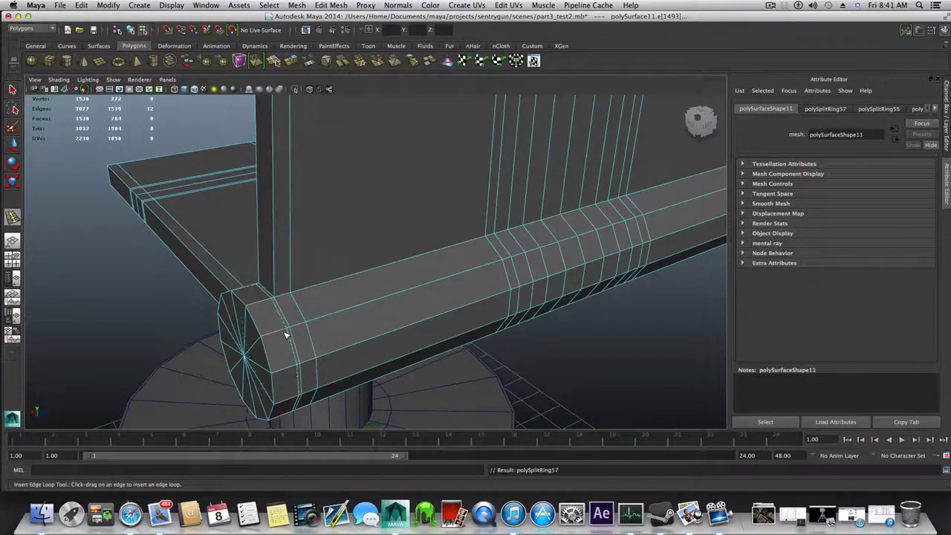
key("z")
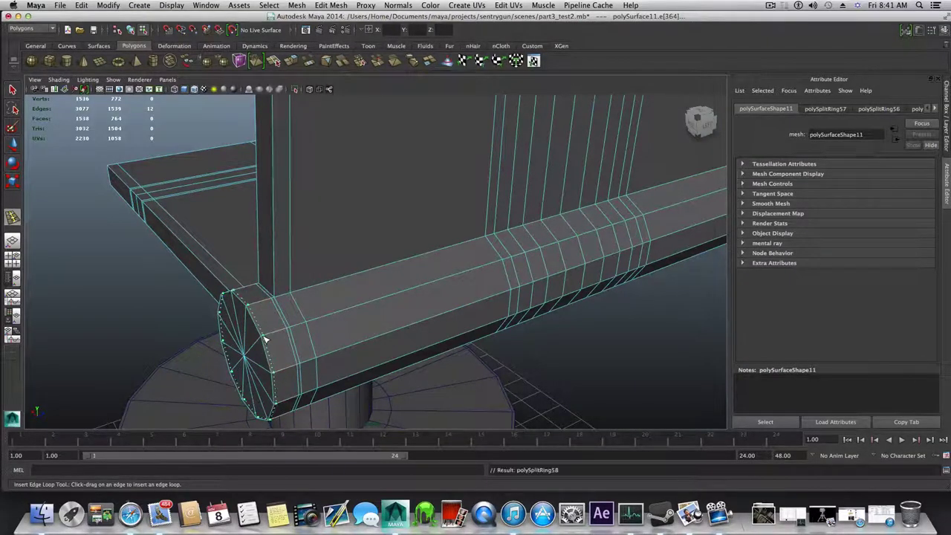
left_click(266, 339)
Chamfer the center vertices of both hinge cylinder end caps to replace each with a small ring of vertices.
left_click_drag(288, 344, 387, 304, "alt")
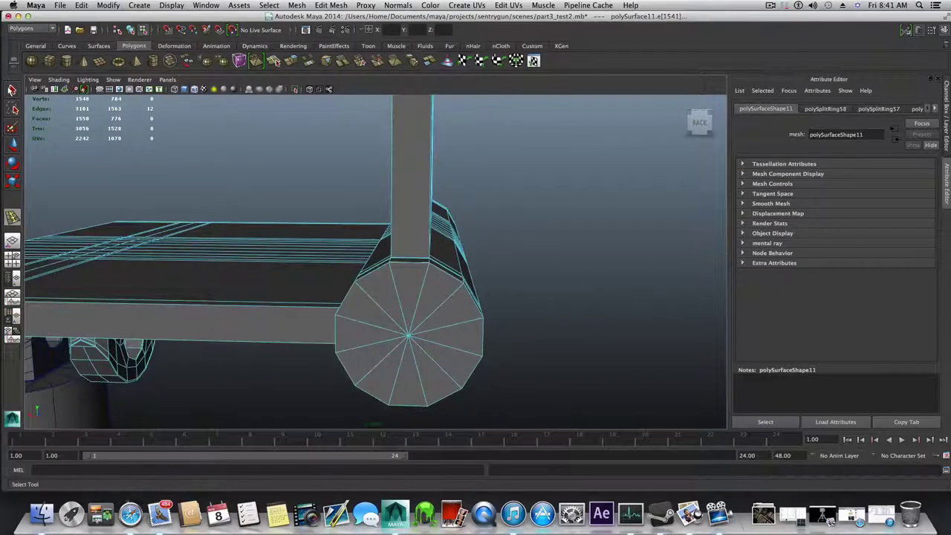
right_click_drag(404, 322, 406, 340)
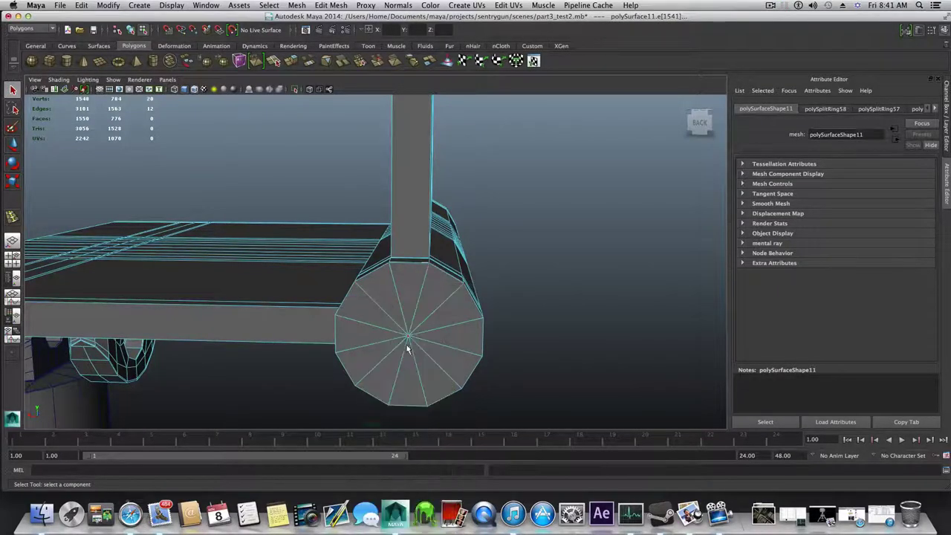
left_click_drag(448, 353, 361, 377, "alt")
left_click(322, 387, "shift")
scroll(346, 384, "down", 5)
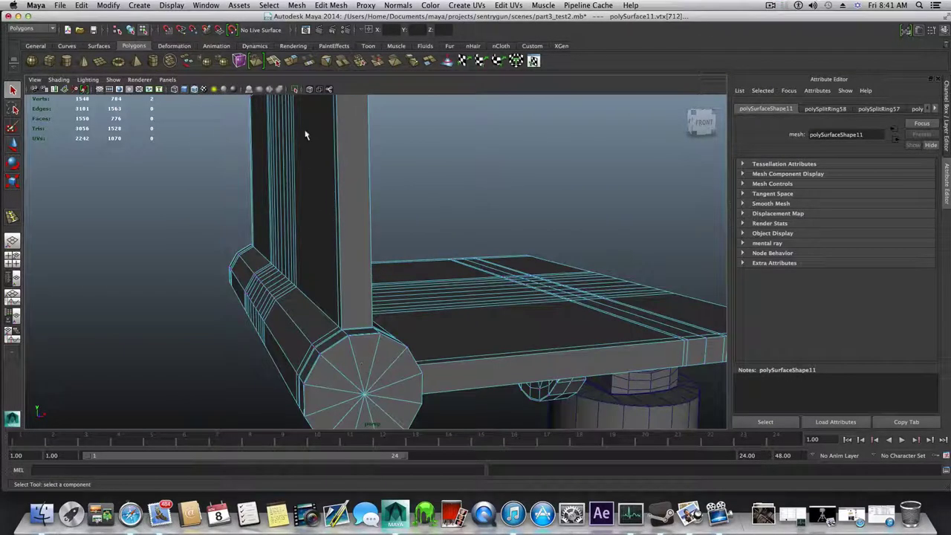
left_click(331, 5)
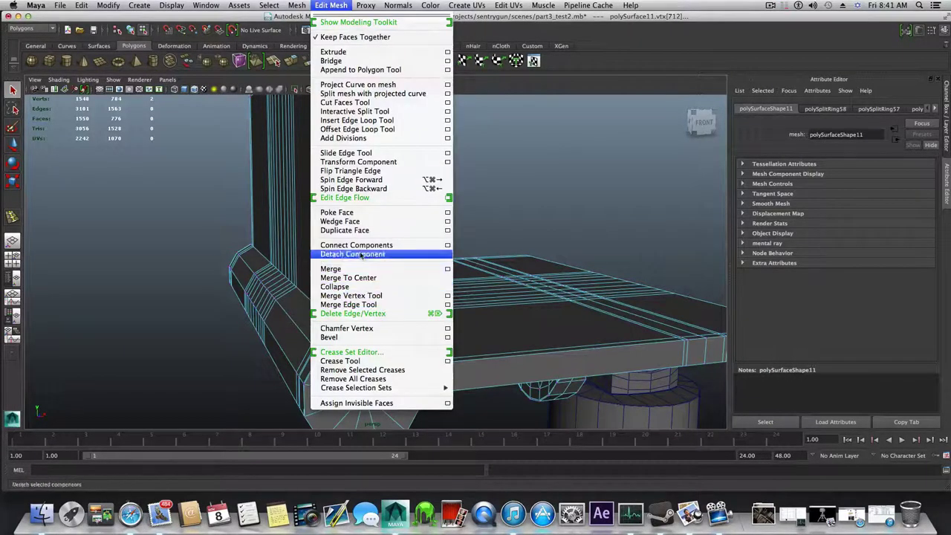
left_click(346, 327)
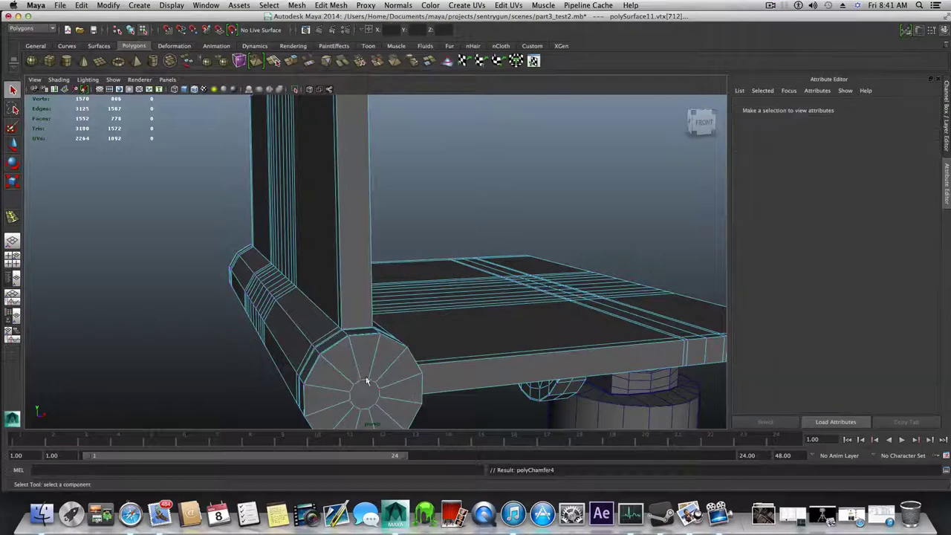
left_click_drag(366, 381, 309, 321, "alt")
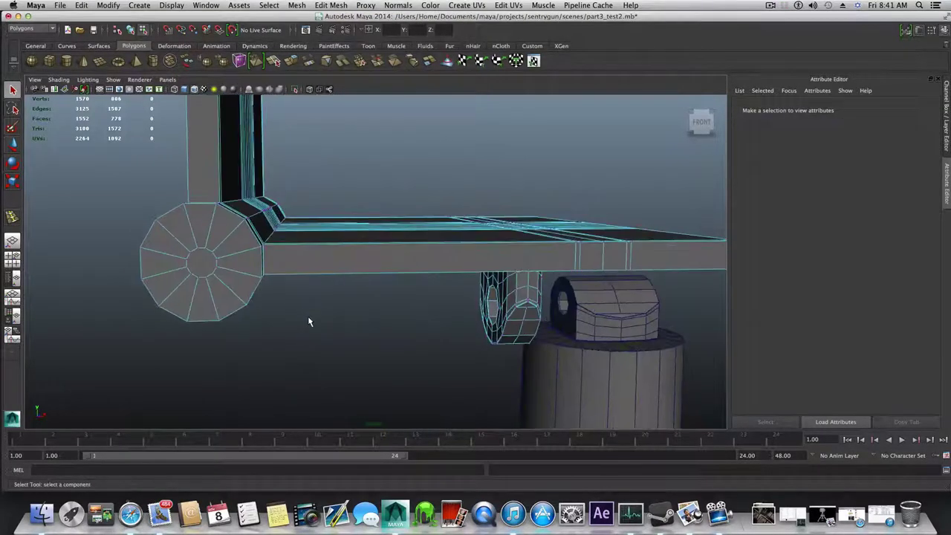
Insert an edge loop on each hinge cylinder end cap, close to its outer rim.
key("F8")
right_click(228, 260, "shift")
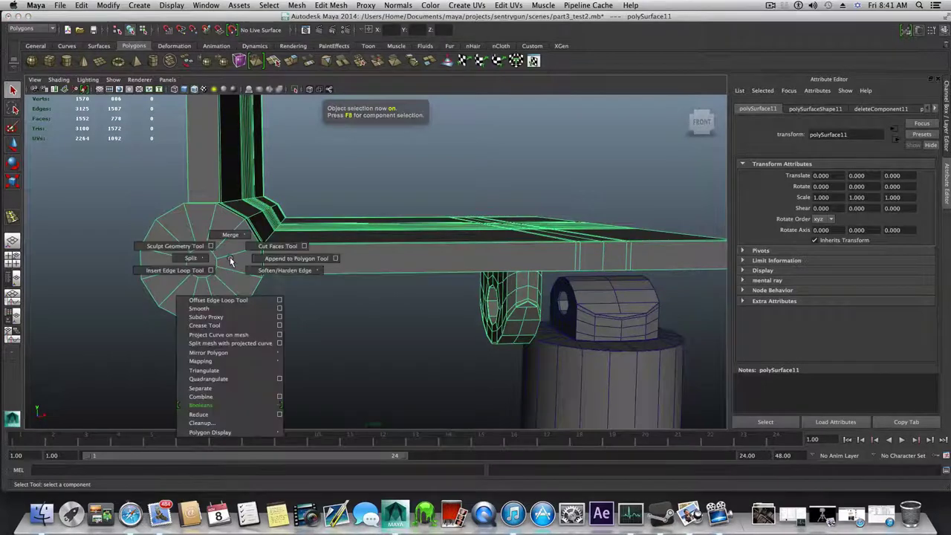
left_click(177, 270)
left_click_drag(228, 241, 246, 223)
left_click_drag(349, 240, 432, 241, "alt")
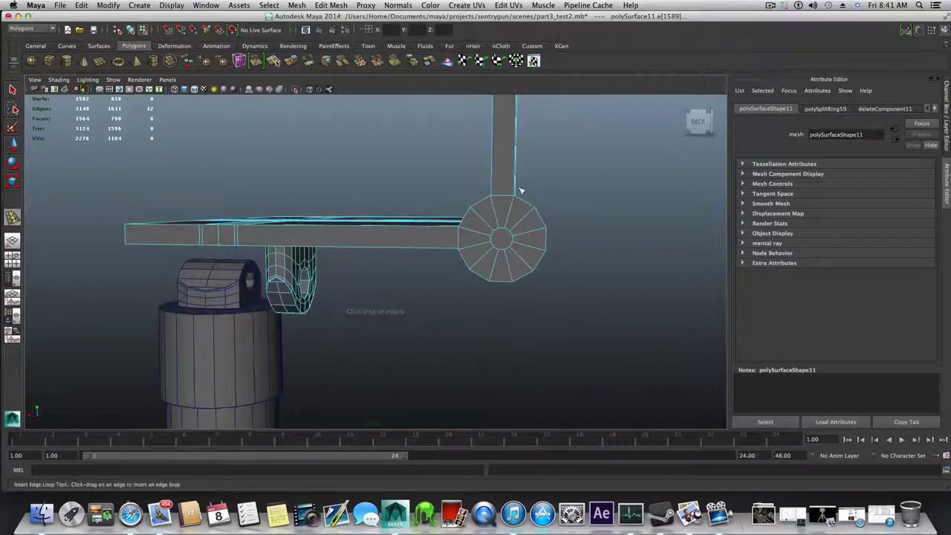
left_click_drag(511, 208, 425, 214)
Insert supporting edge loops on the bracket plates close to where they meet the hinge cylinder.
middle_click_drag(429, 272, 429, 272, "alt")
mouse_move(429, 272)
left_mouse_down("alt")
mouse_move(371, 282)
mouse_move(255, 272)
mouse_move(263, 284)
mouse_move(418, 270)
left_mouse_up("alt")
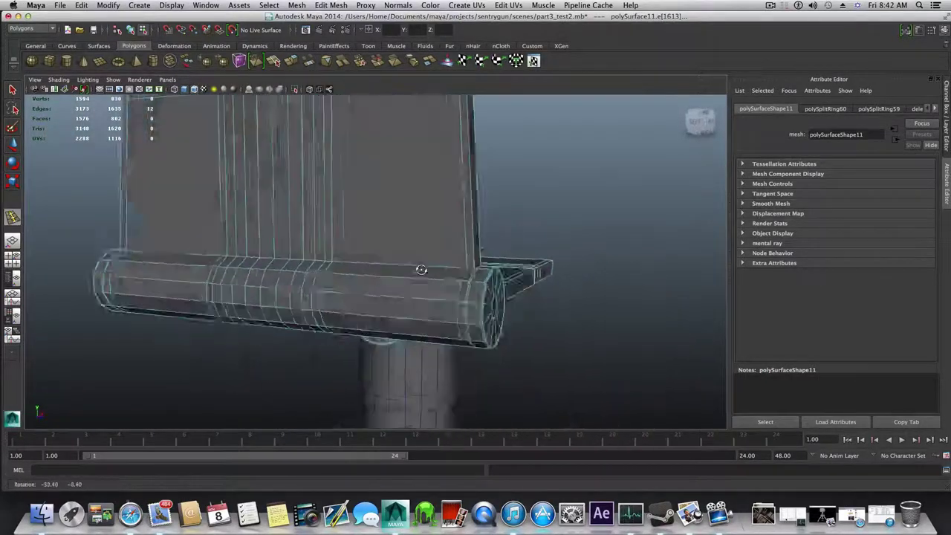
middle_click_drag(418, 270, 440, 291, "alt")
left_click_drag(440, 291, 453, 332, "alt")
Preview the bracket smoothed and examine the narrow side edges of its plates and the hinge cylinder end.
key("F8")
scroll(429, 330, "down", 10)
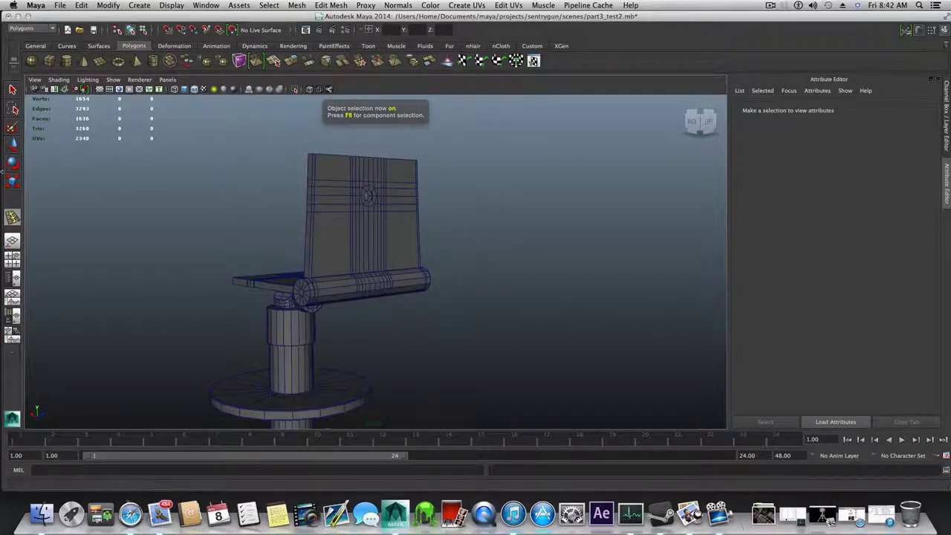
key("q")
left_click(361, 250)
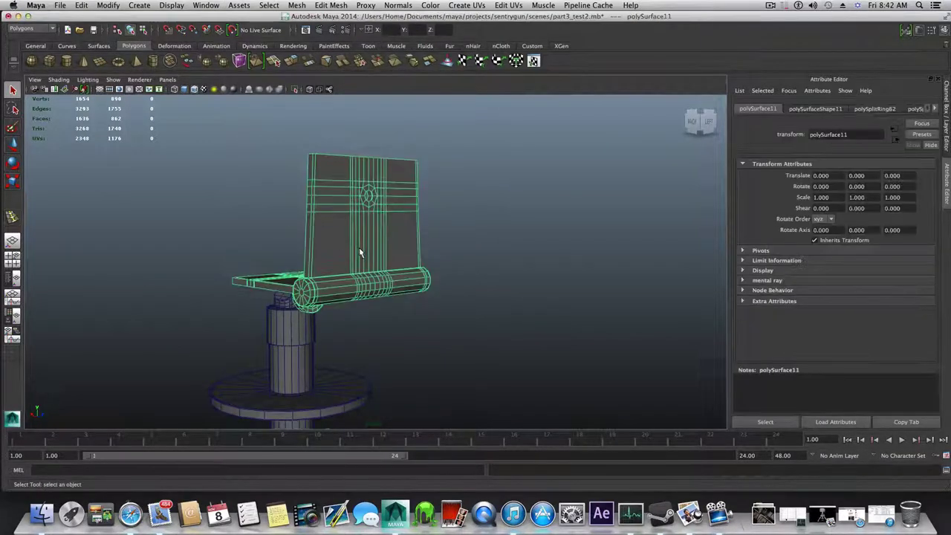
key("3")
left_click_drag(442, 333, 495, 340, "alt")
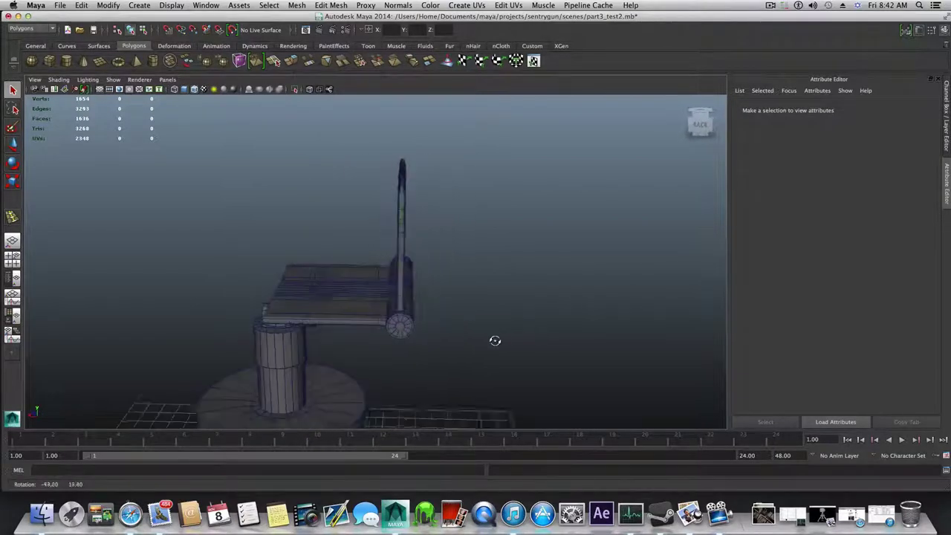
left_click_drag(404, 216, 399, 323, "alt")
right_click_drag(399, 323, 510, 364, "alt")
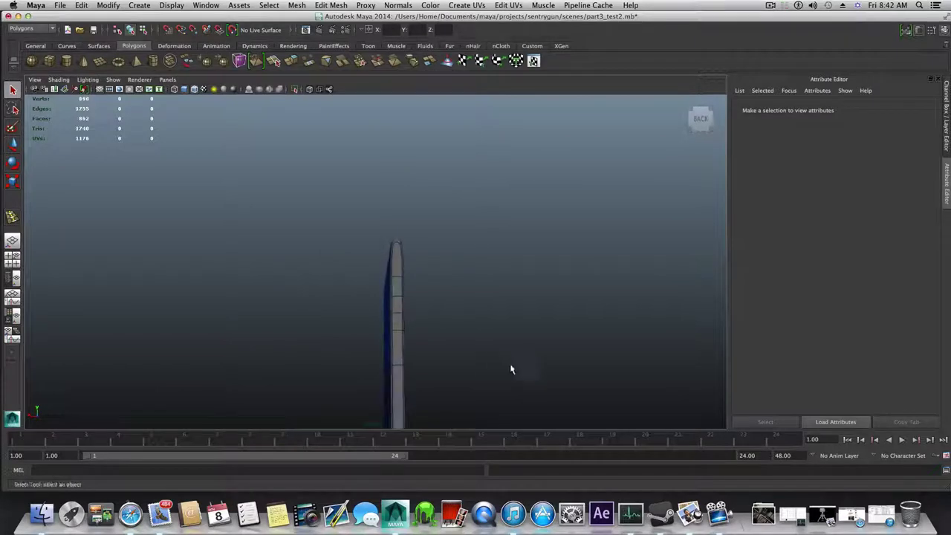
middle_click_drag(493, 371, 497, 292, "alt")
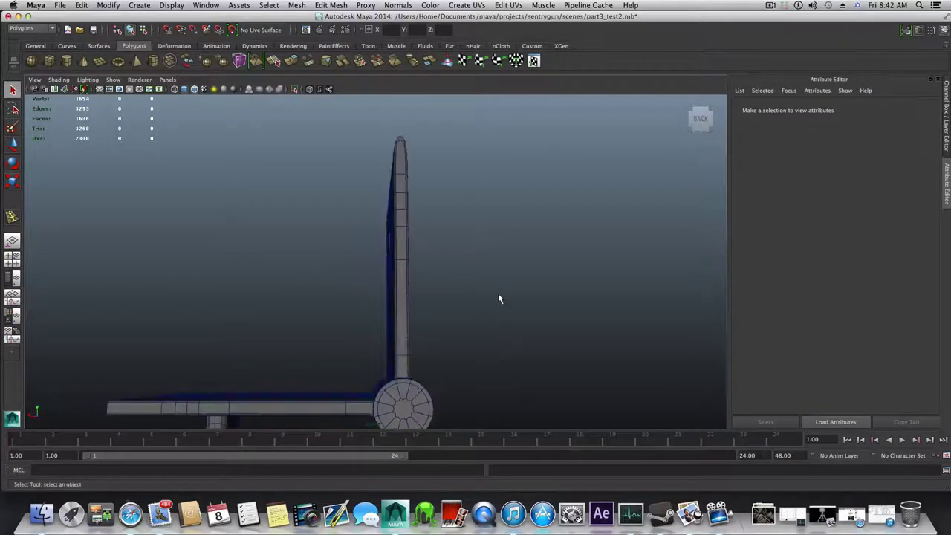
Insert two edge loops along the narrow sides of the bracket plates, one near each face, to sharpen the smoothed edges.
left_click(403, 306)
left_click_drag(407, 381, 501, 345, "alt")
right_click_drag(430, 305, 382, 317, "shift")
right_click_drag(383, 317, 427, 339, "alt")
left_click_drag(426, 339, 438, 364, "alt")
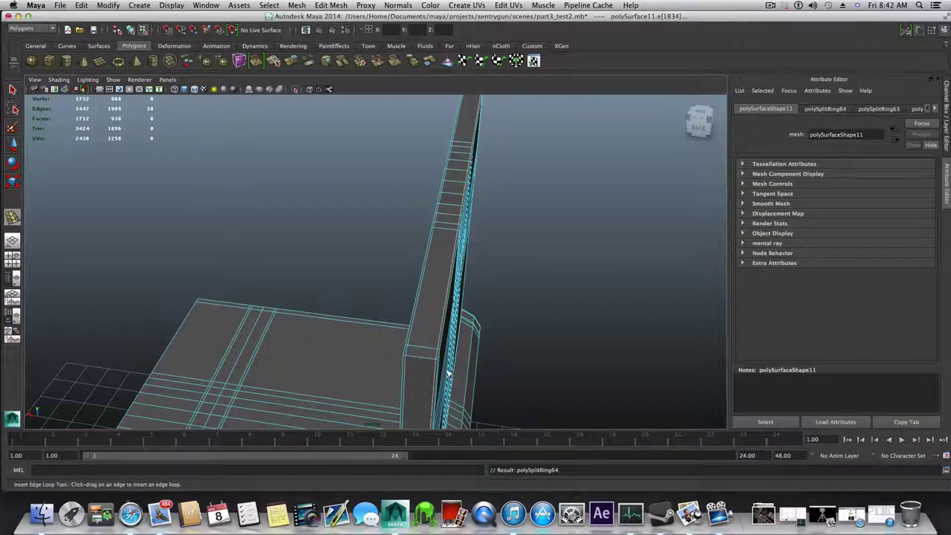
Check the new loops at the hinge cylinder cap, then preview the bracket smoothed and examine it from the side and the upright plate's face.
scroll(448, 368, "down", 3)
middle_click_drag(437, 351, 435, 353, "alt")
left_click_drag(434, 355, 436, 312, "alt")
left_click_drag(441, 369, 468, 337, "alt")
right_click_drag(419, 342, 505, 341, "alt")
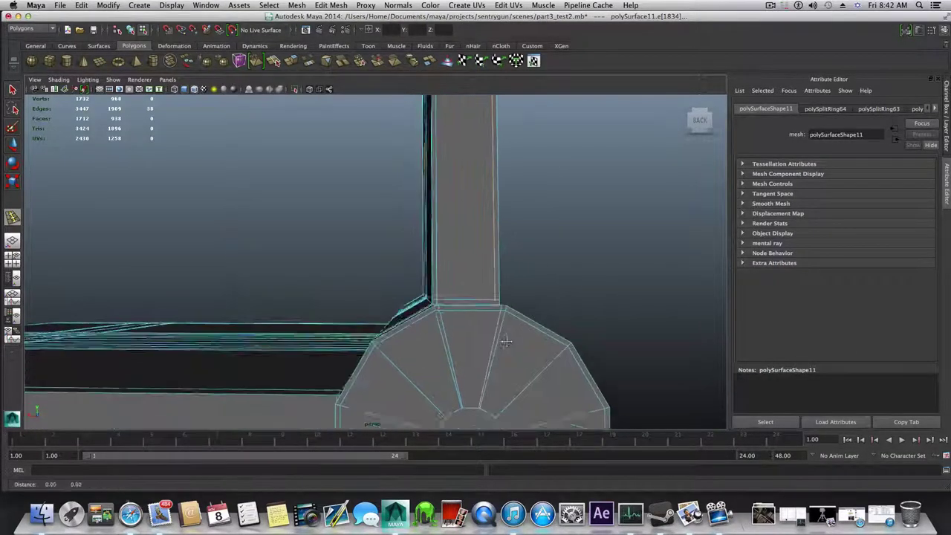
middle_click_drag(522, 365, 476, 364, "alt")
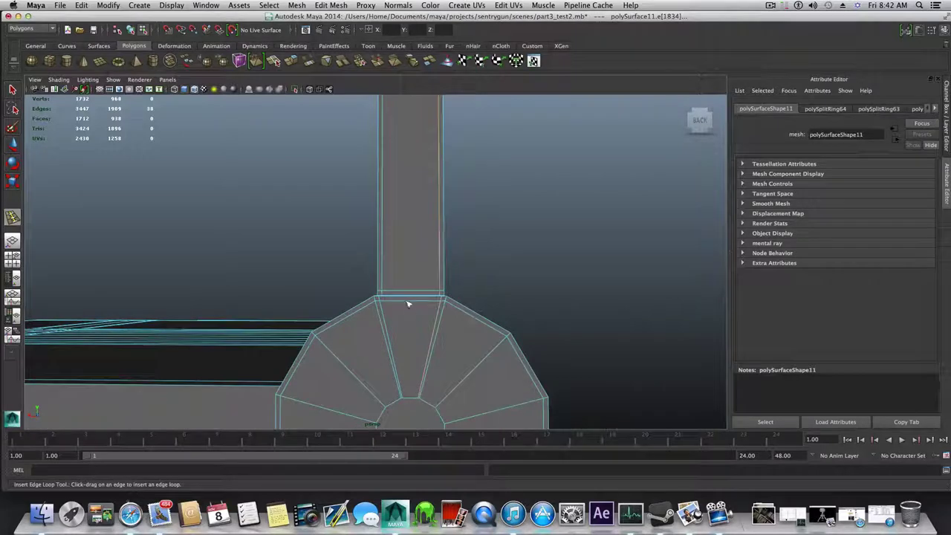
scroll(405, 355, "down", 5)
key("3")
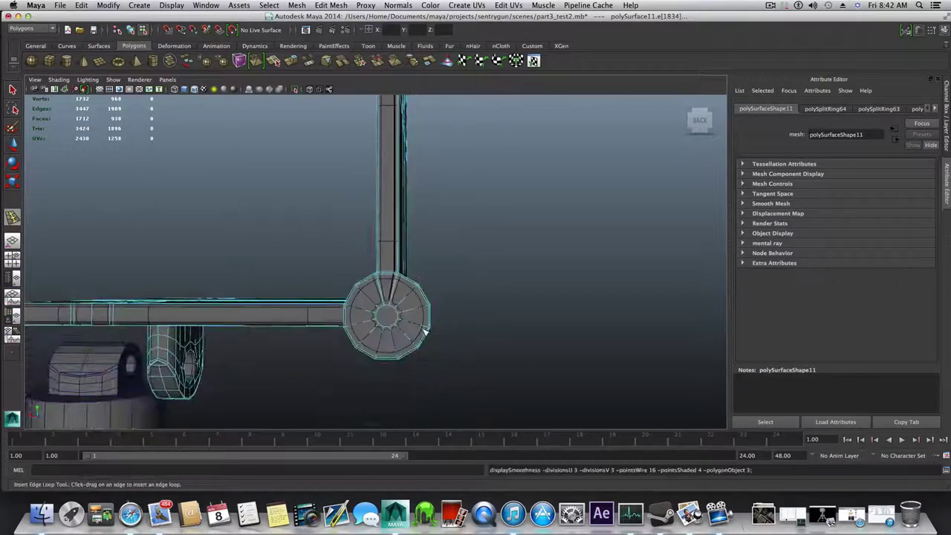
left_click(12, 89)
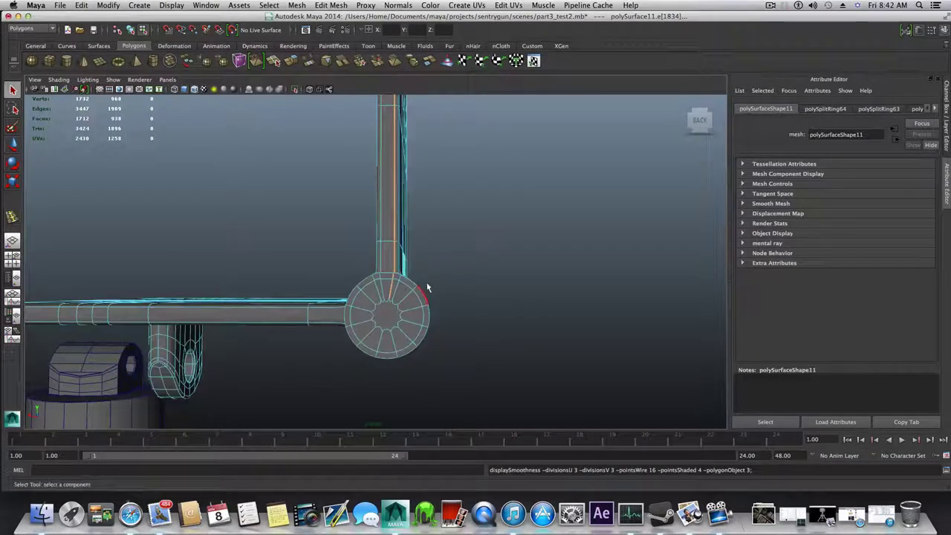
key("F8")
key("F8")
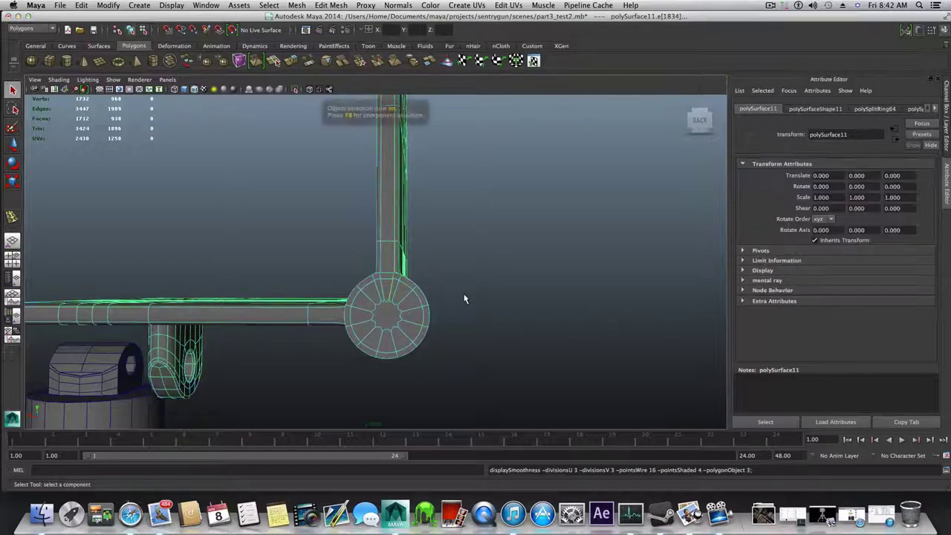
key("F8")
left_click(466, 299)
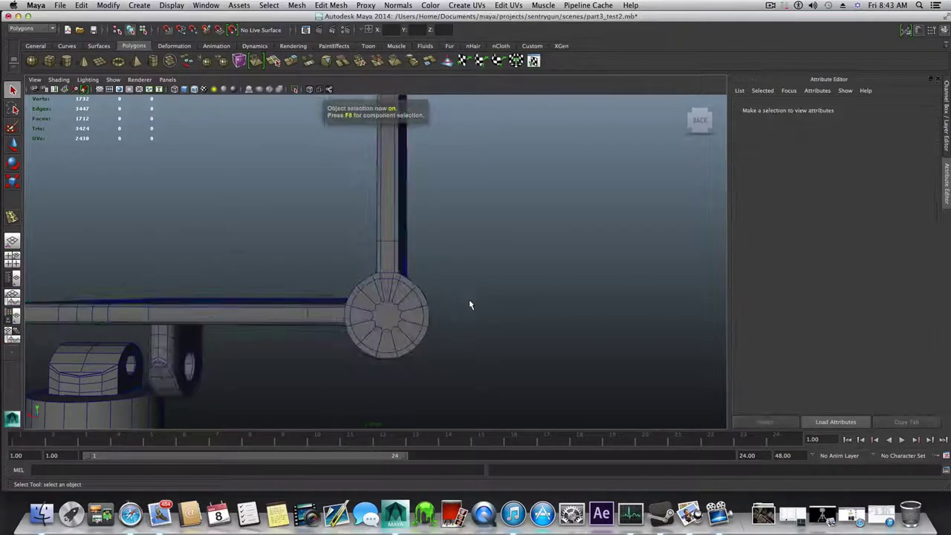
left_click_drag(469, 298, 354, 325, "alt")
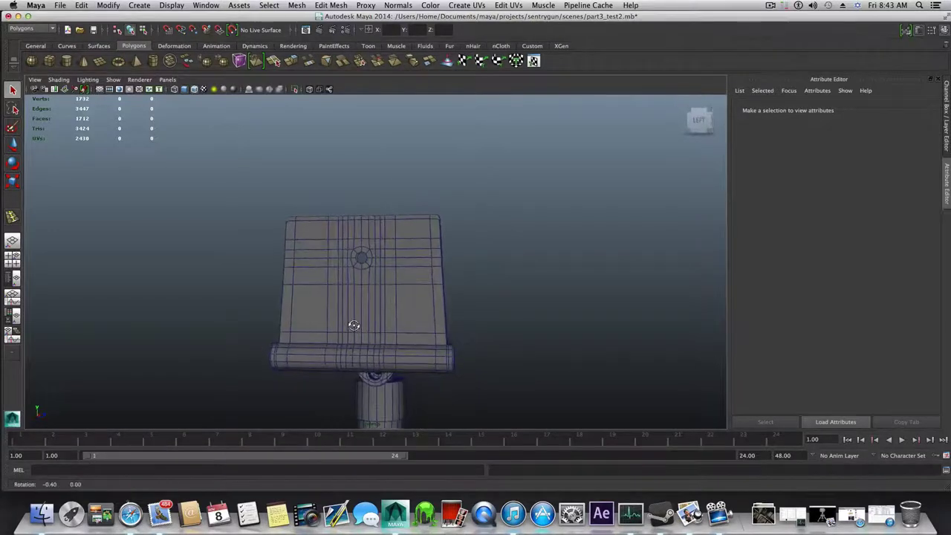
Select the edge loop around one rim of the upright plate's hole and scale it outward.
scroll(354, 330, "up", 3)
left_click(352, 278)
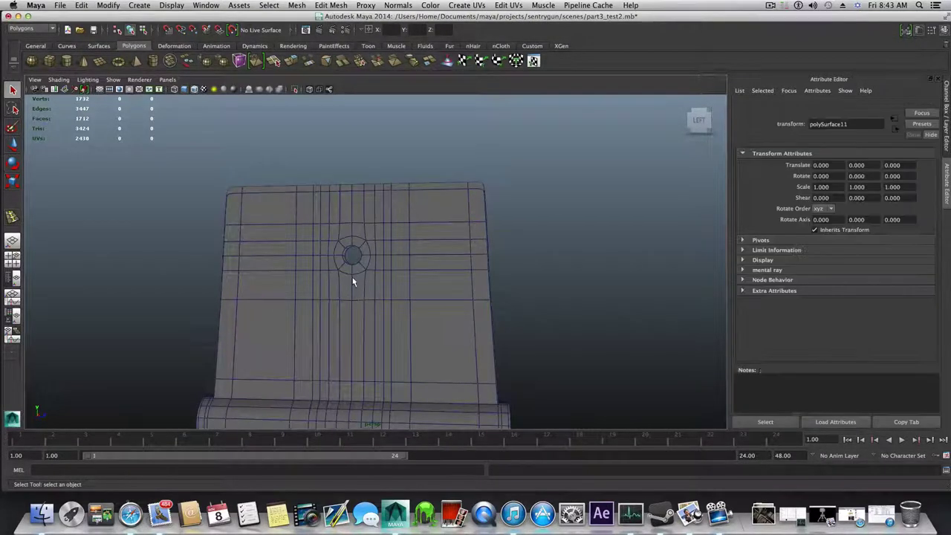
scroll(352, 277, "up", 5)
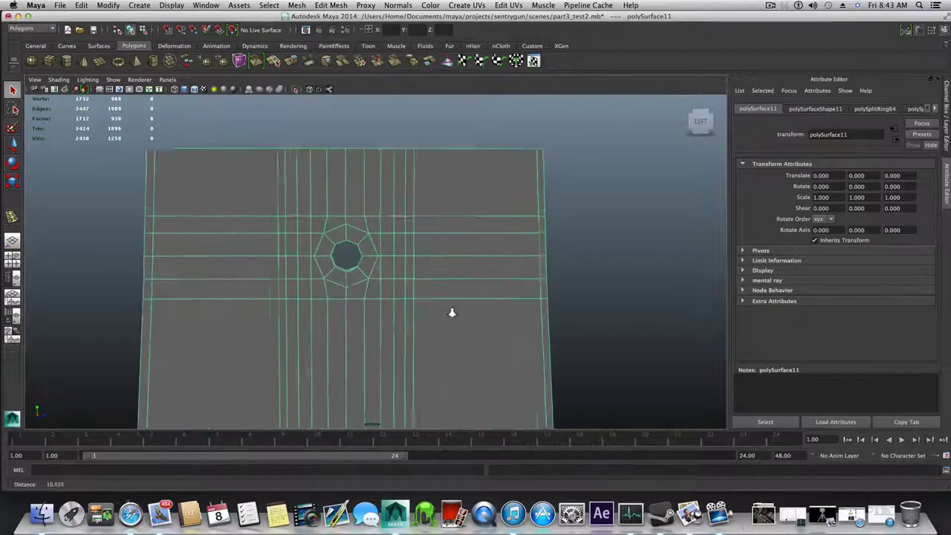
right_click(364, 257)
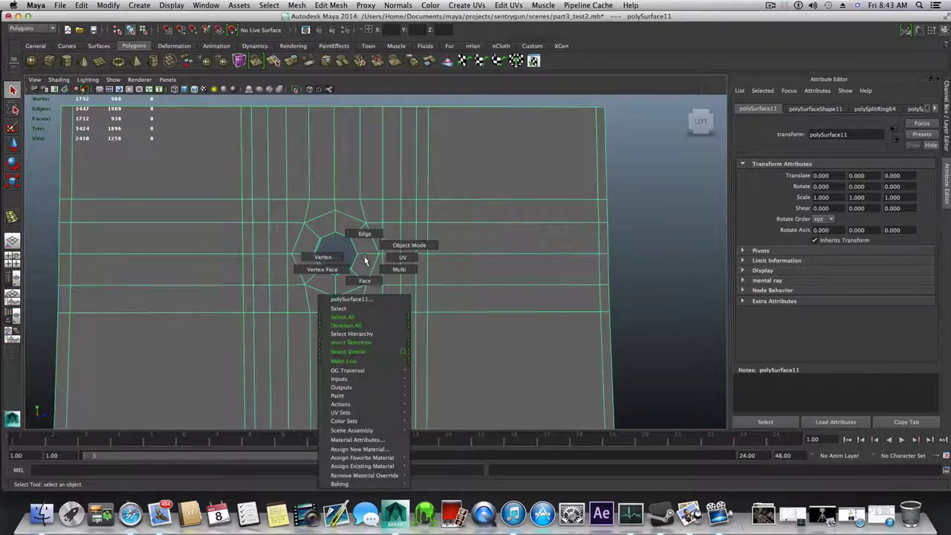
left_click(364, 234)
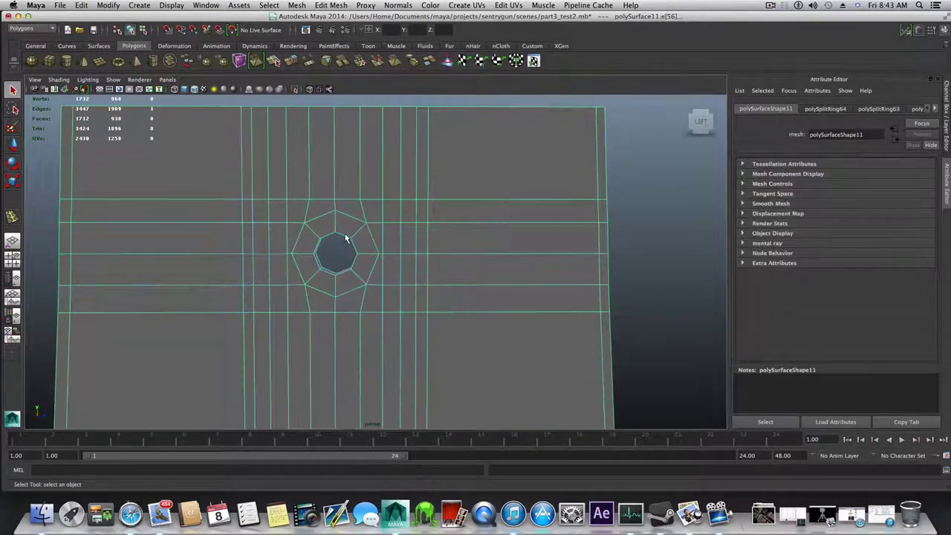
left_click_drag(358, 277, 365, 269, "alt")
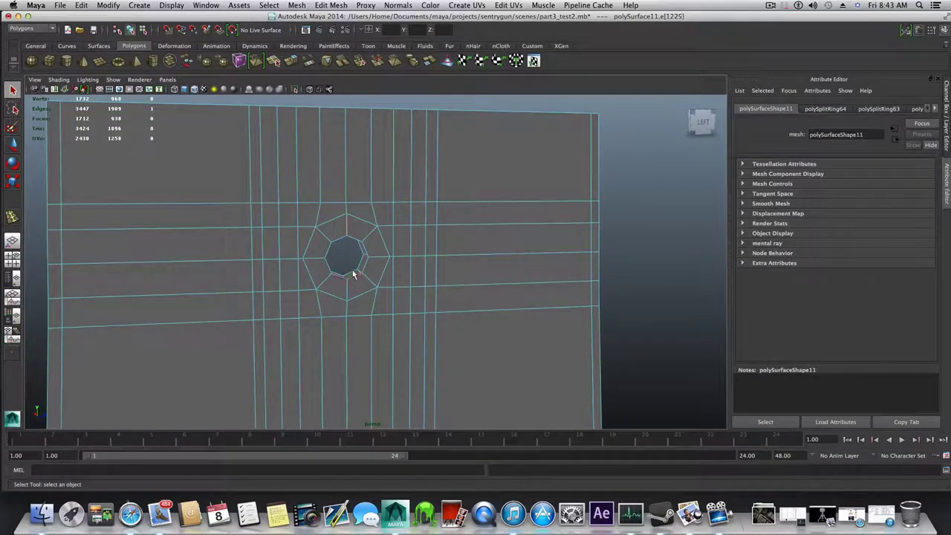
double_click(357, 279)
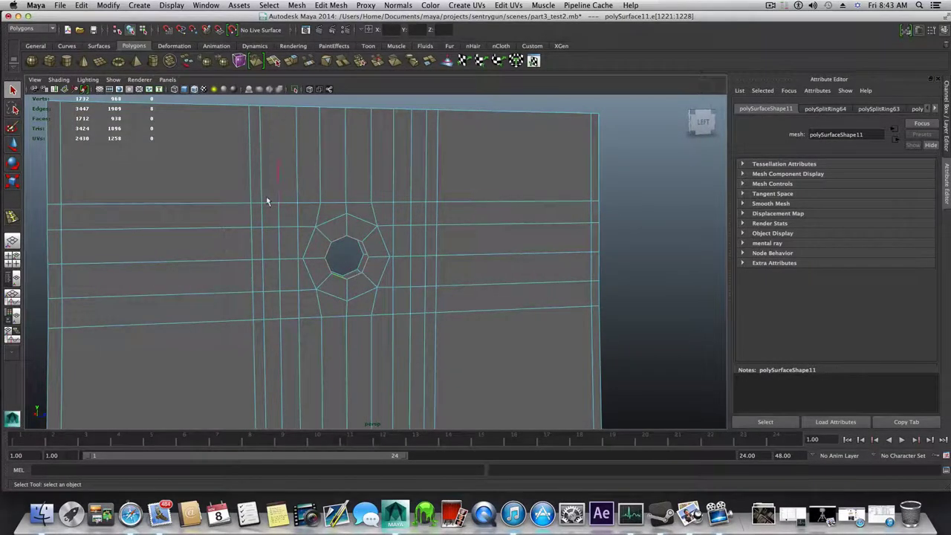
left_click_drag(267, 202, 270, 240, "alt")
key("r")
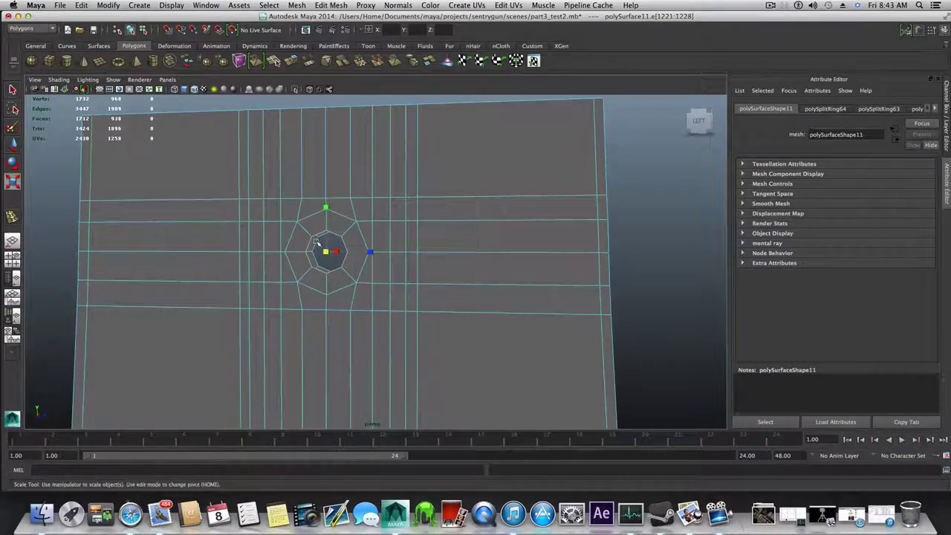
left_click_drag(326, 251, 342, 254)
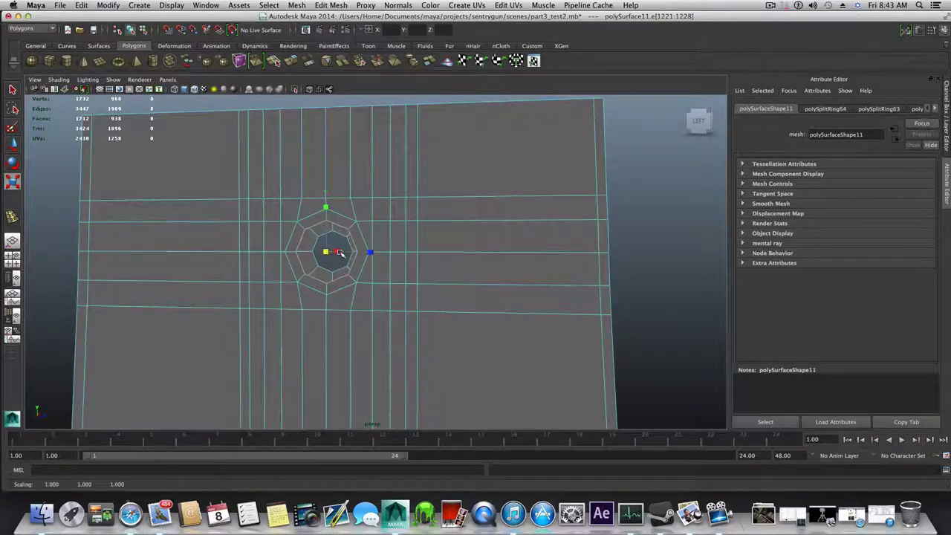
Scale the rim edge loop on the hole's other side to about 1.466 in the side view to match the first.
left_click(12, 259)
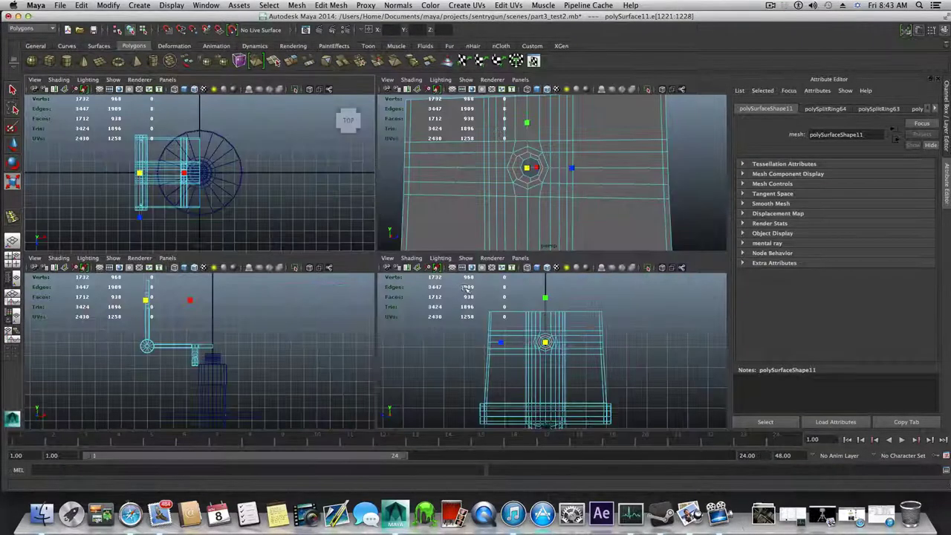
key("space")
scroll(334, 223, "up", 5)
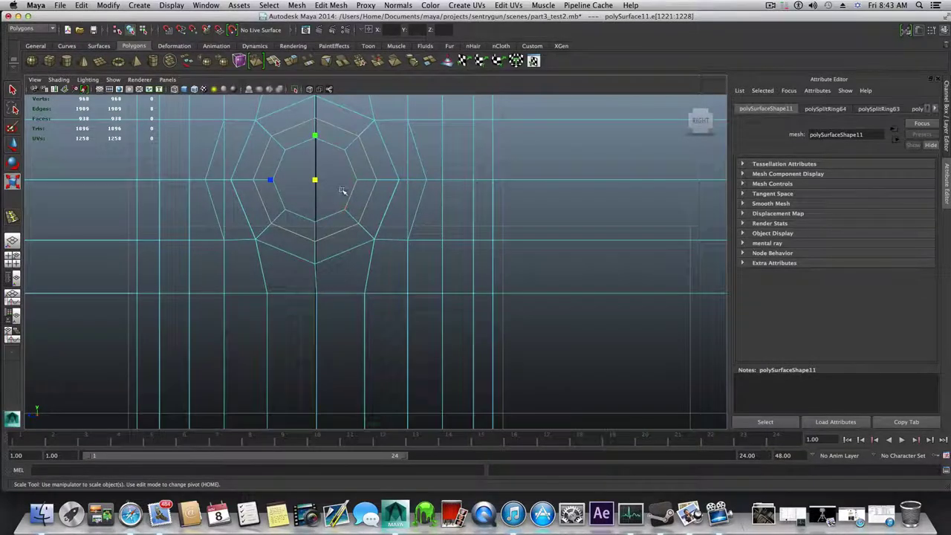
left_click_drag(317, 179, 341, 182)
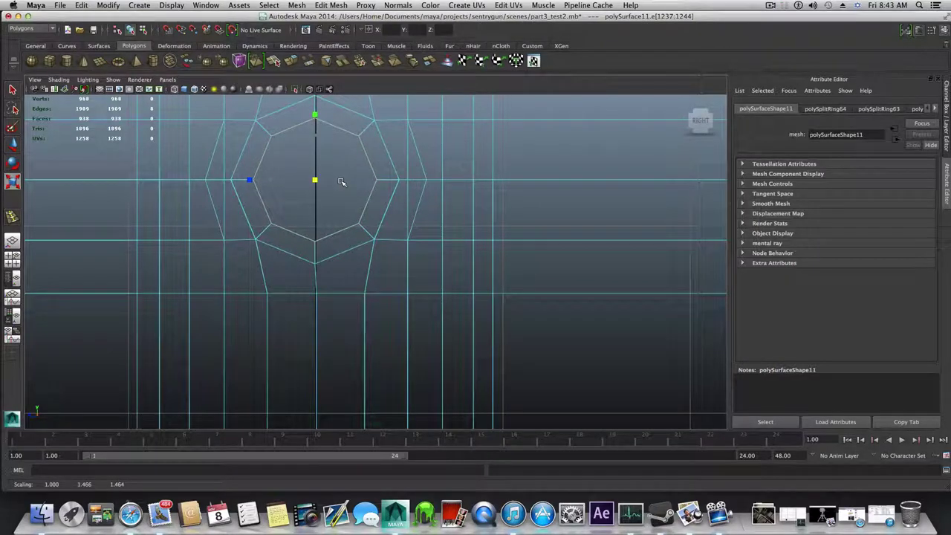
left_click(12, 260)
key("space")
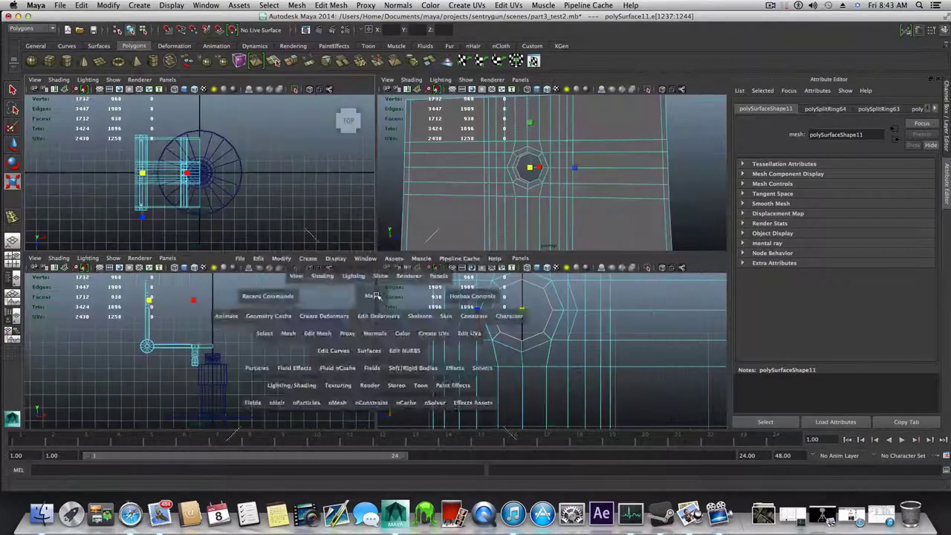
key("space")
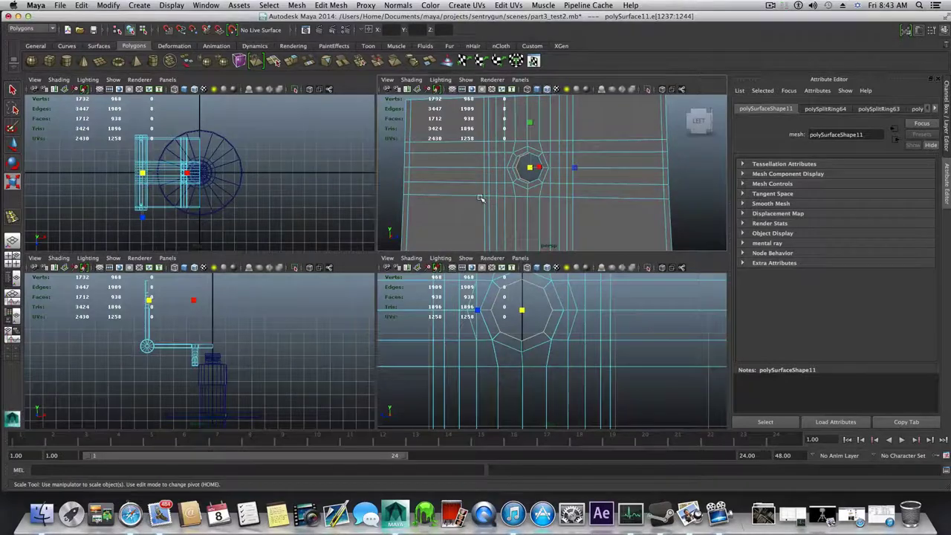
key("space")
Return the bracket to object selection and open the Duplicate Special options.
left_click_drag(471, 213, 362, 288, "alt")
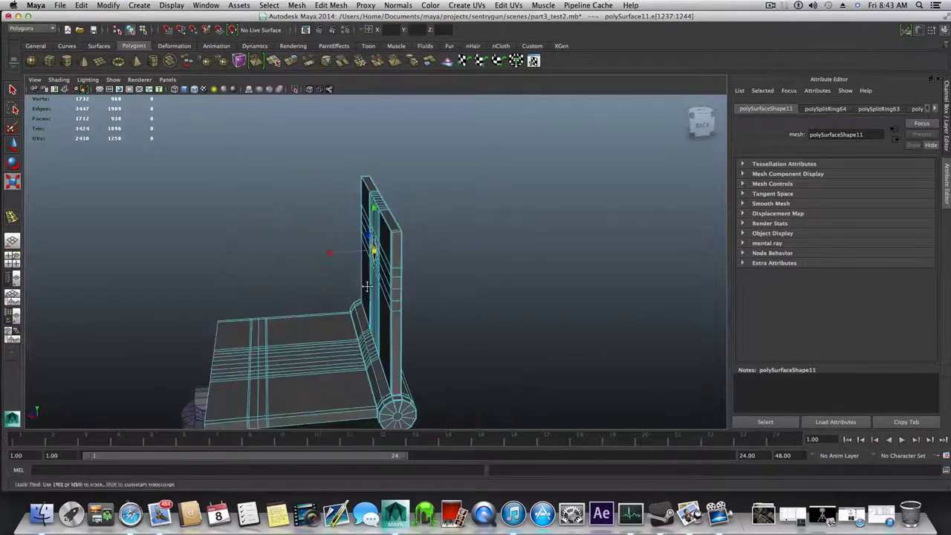
middle_click_drag(328, 324, 416, 232, "alt")
scroll(347, 247, "down", 5)
left_click_drag(348, 247, 353, 289, "alt")
key("F8")
right_click_drag(353, 290, 609, 287, "alt")
middle_click_drag(393, 291, 431, 277, "alt")
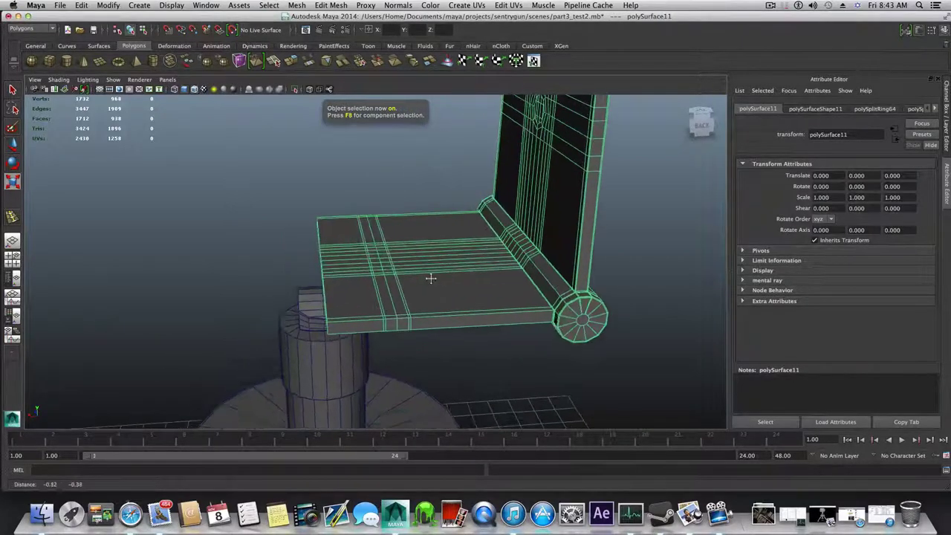
left_click(333, 5)
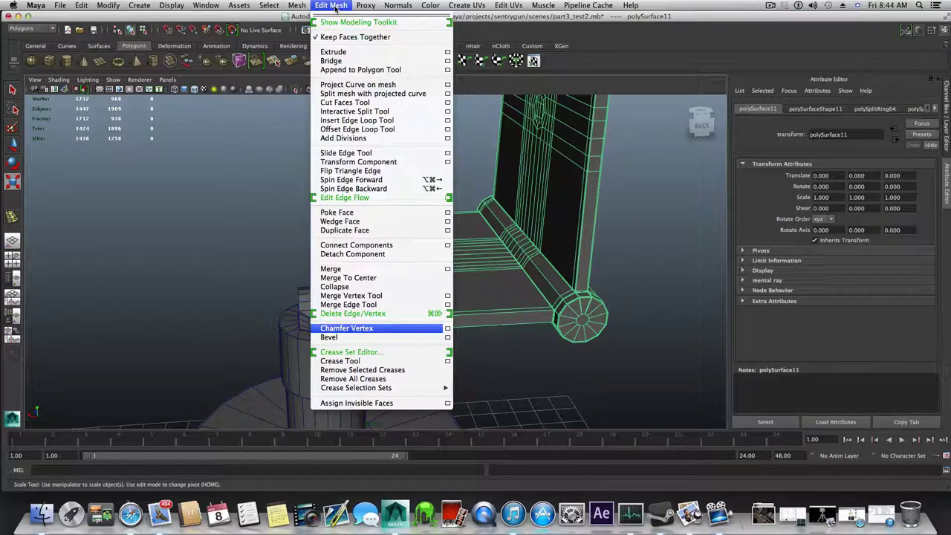
mouse_move(88, 5)
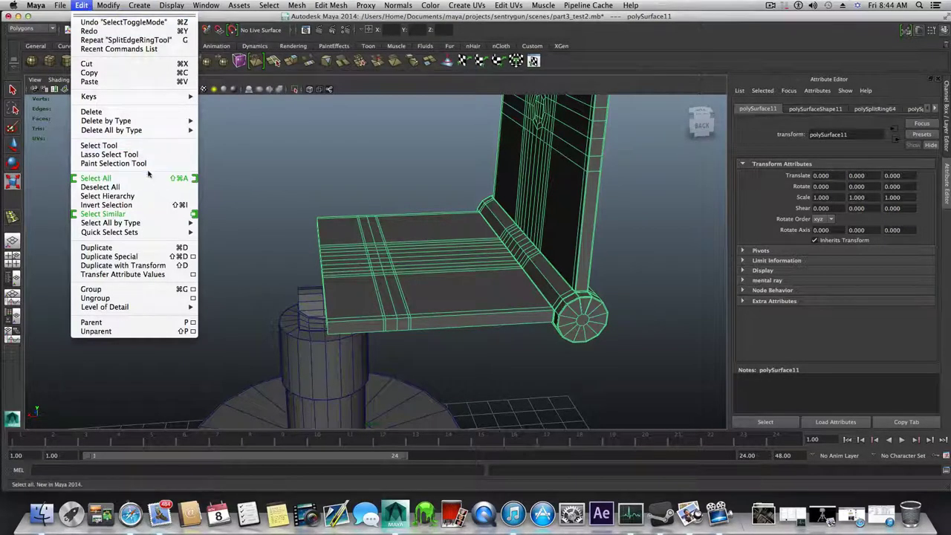
left_click(193, 257)
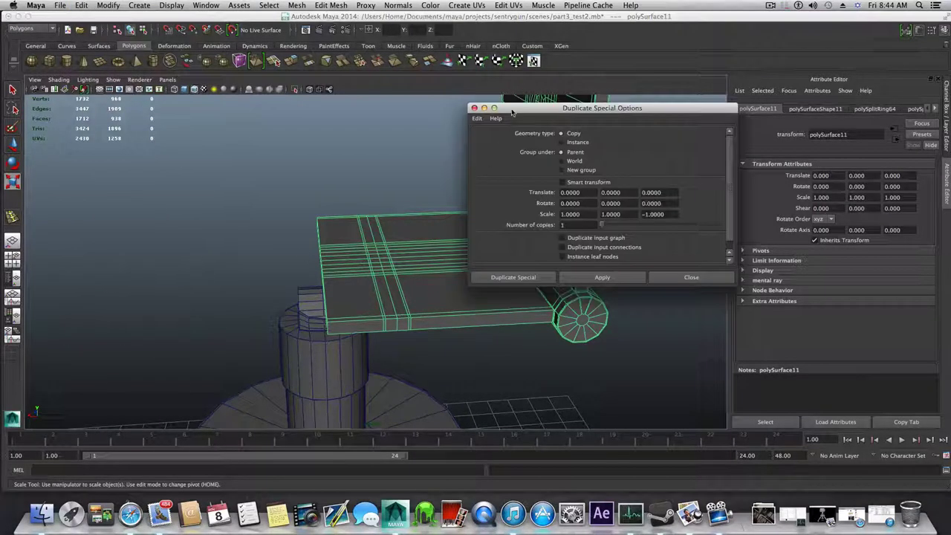
left_click_drag(512, 111, 554, 92)
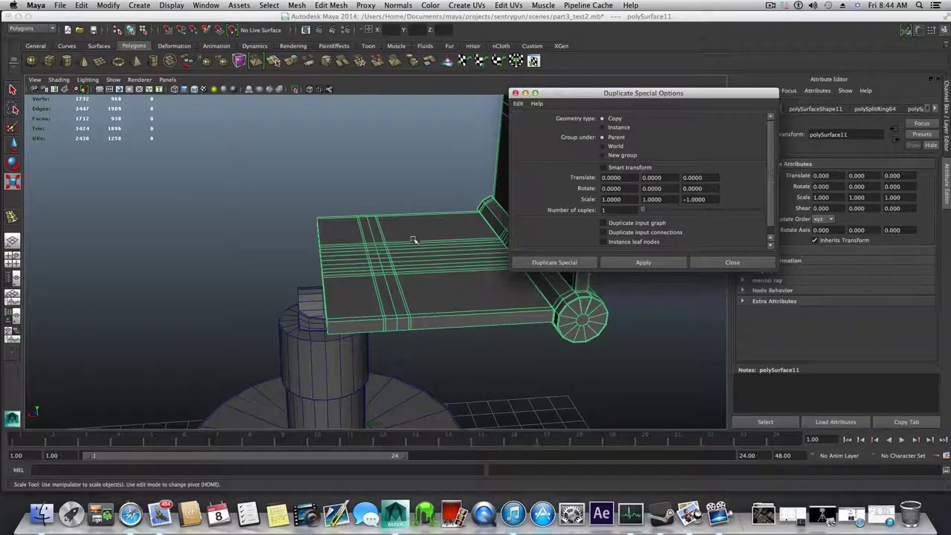
Reset the Duplicate Special options to their default settings.
left_click_drag(414, 240, 297, 214, "alt")
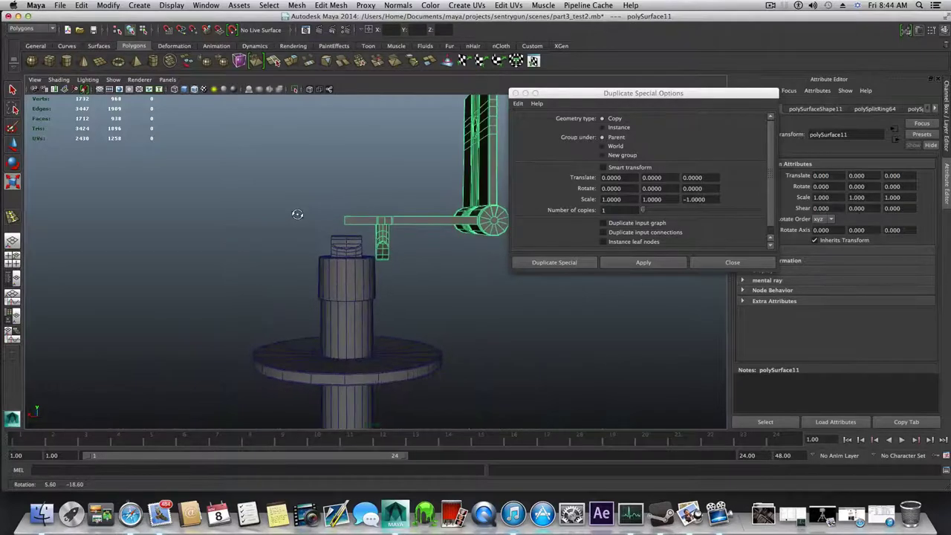
left_click_drag(363, 289, 337, 310, "alt")
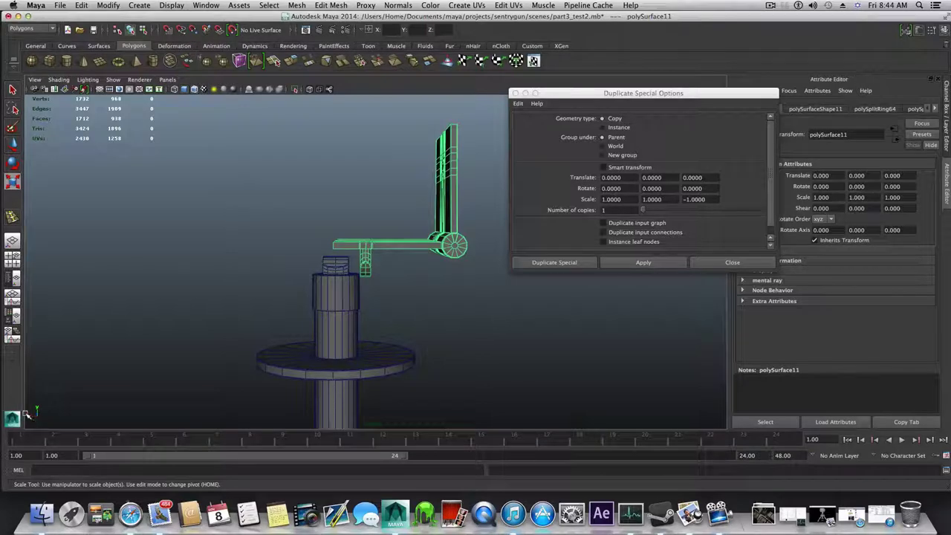
left_click_drag(33, 417, 53, 418, "alt")
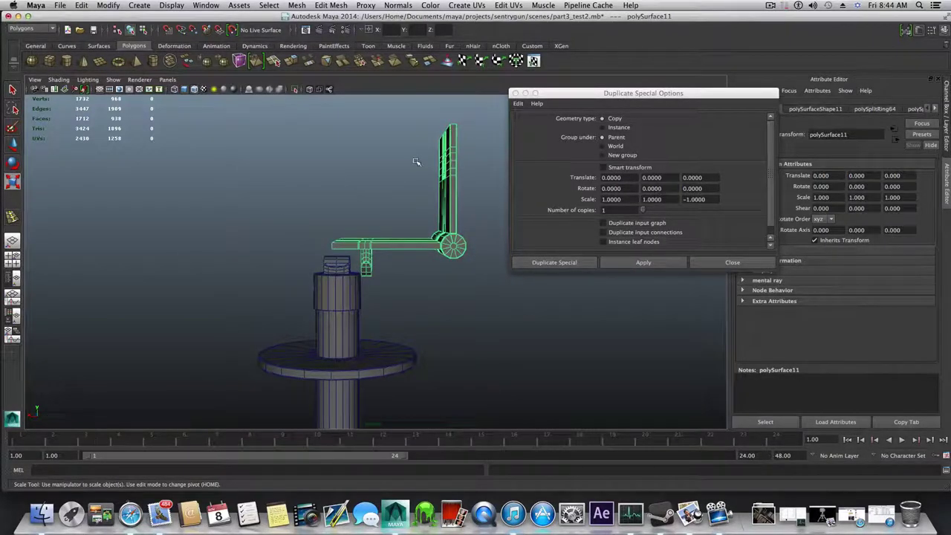
left_click_drag(381, 224, 375, 236, "alt")
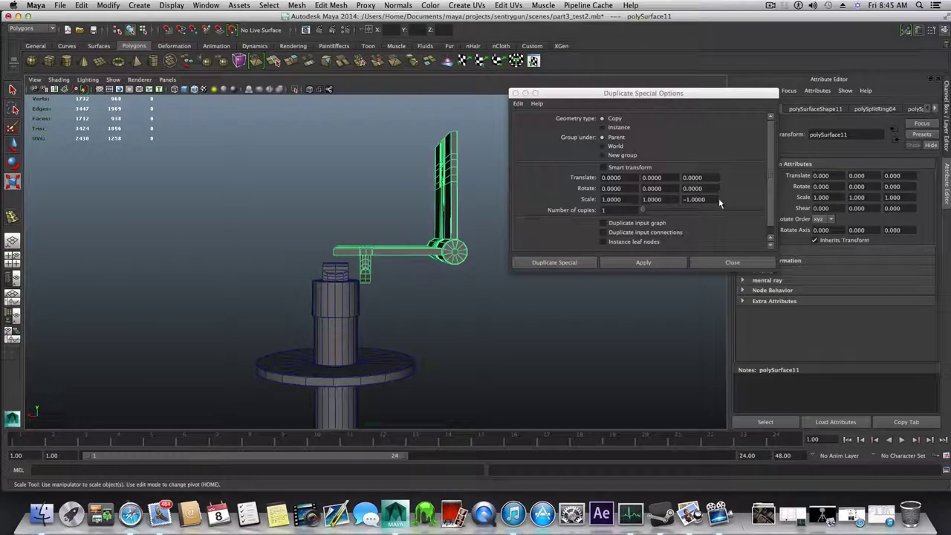
left_click(518, 104)
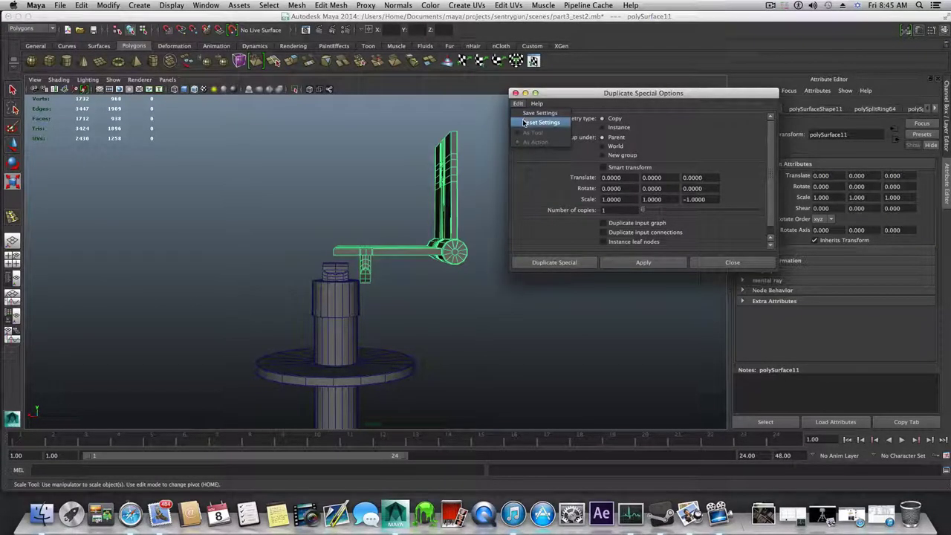
left_click(540, 122)
Try duplicating the bracket with the default Duplicate Special settings and undo the copy.
left_click_drag(591, 98, 529, 103)
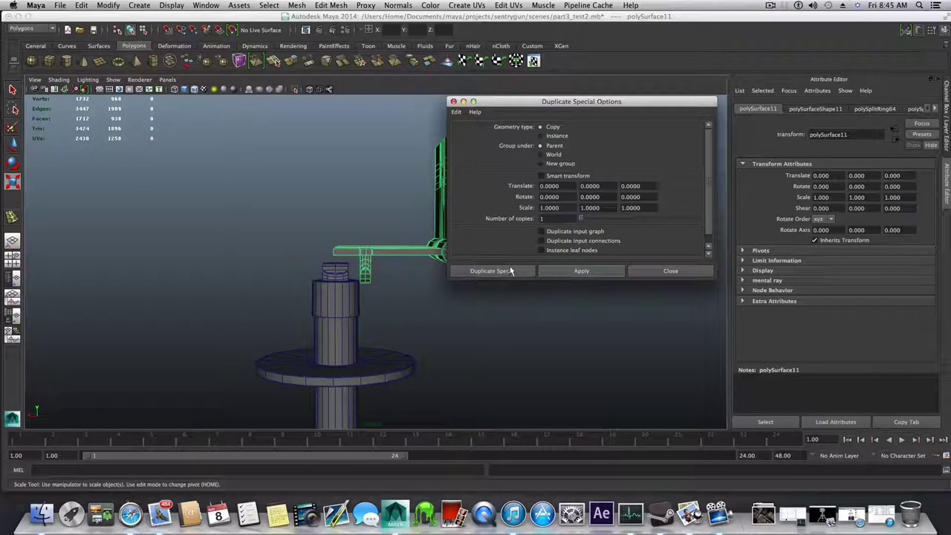
left_click(563, 271)
left_click_drag(550, 105, 659, 99)
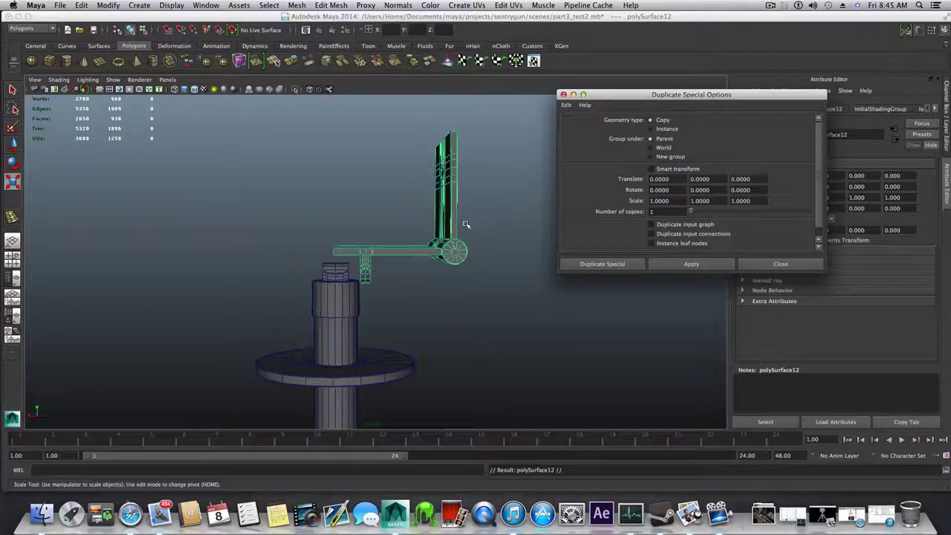
key("super+z")
Duplicate the original bracket as a mirrored copy with Duplicate Special, using an X scale of -1.
left_click(436, 262)
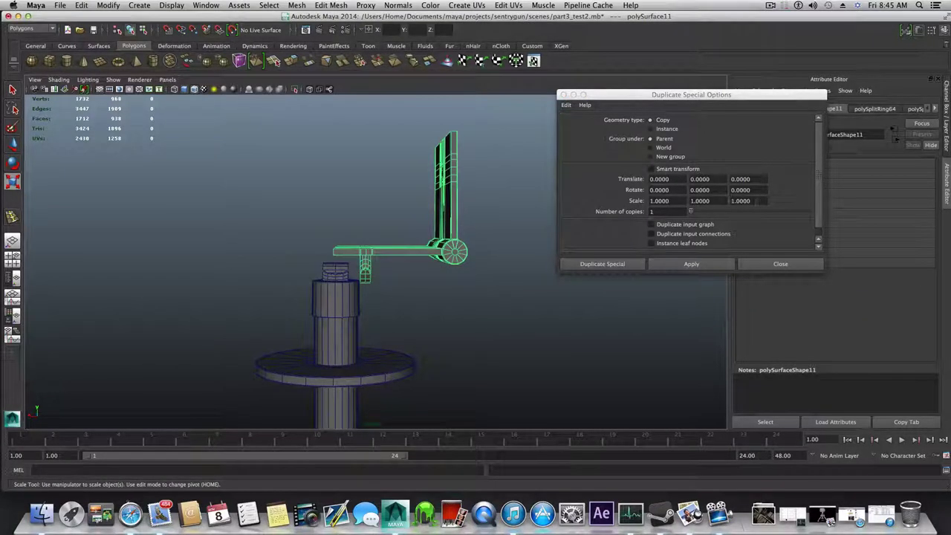
left_click(635, 207)
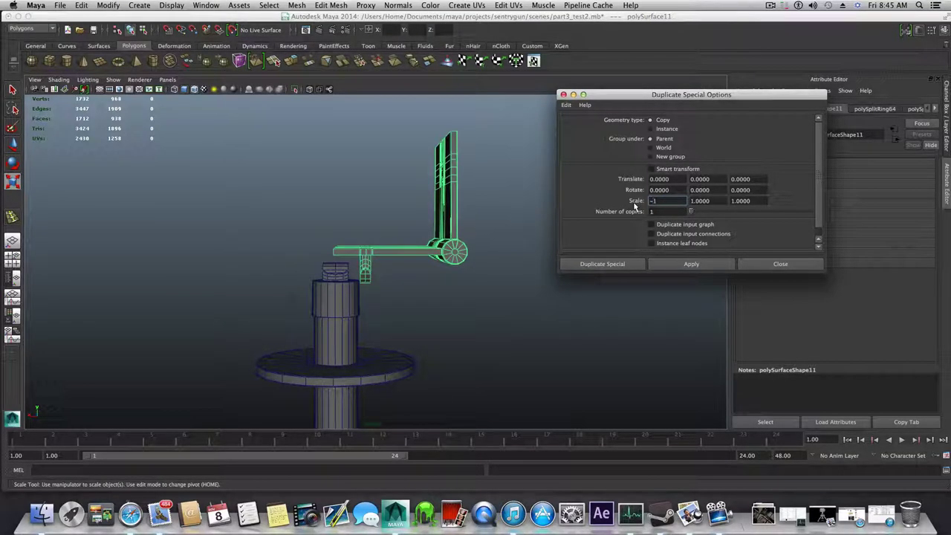
key("Return")
left_click(691, 264)
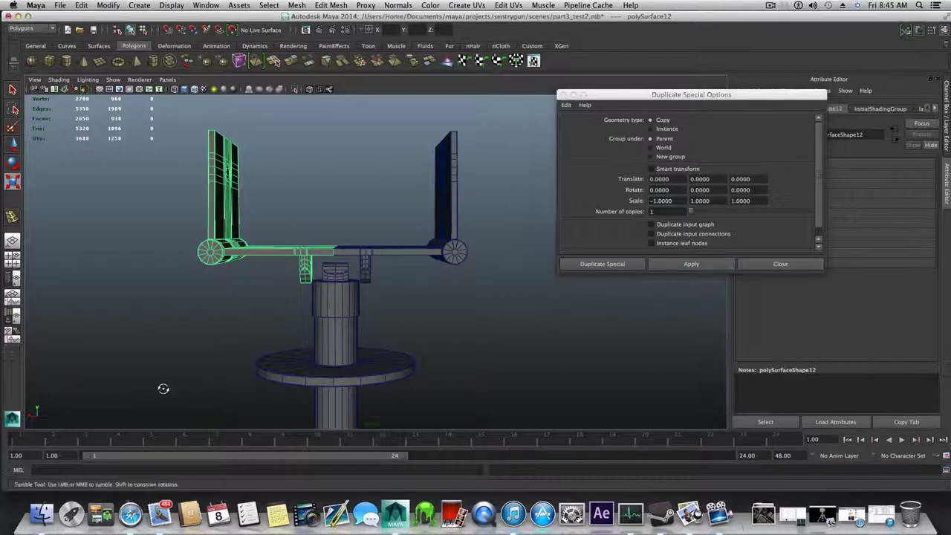
left_click_drag(164, 388, 387, 390, "alt")
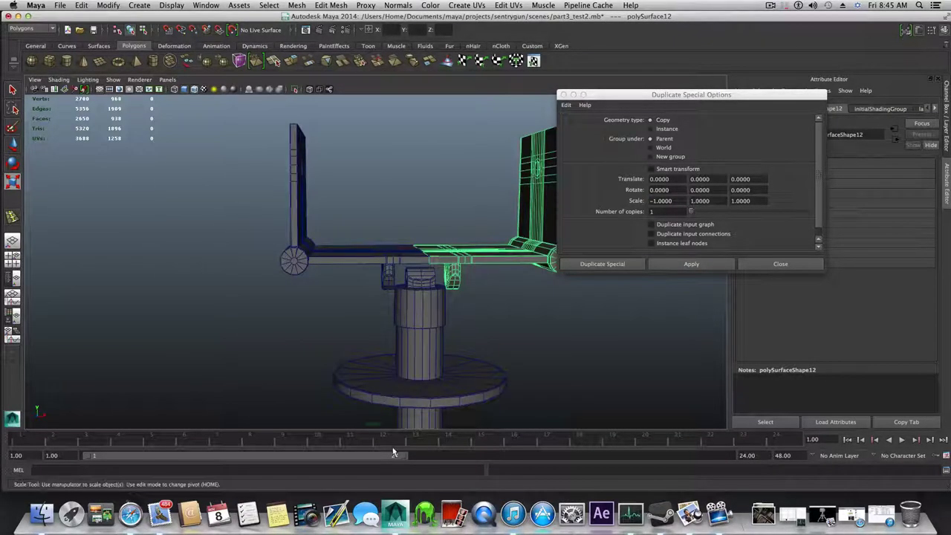
middle_click_drag(467, 373, 377, 390, "alt")
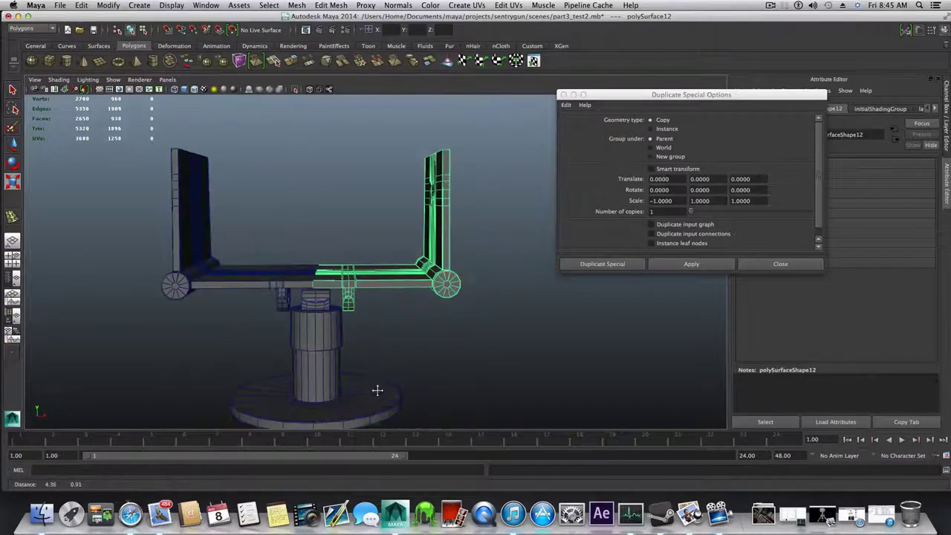
Select both bracket halves and combine them into one mesh.
left_click_drag(500, 339, 352, 276, "alt")
key("ctrl+shift+d")
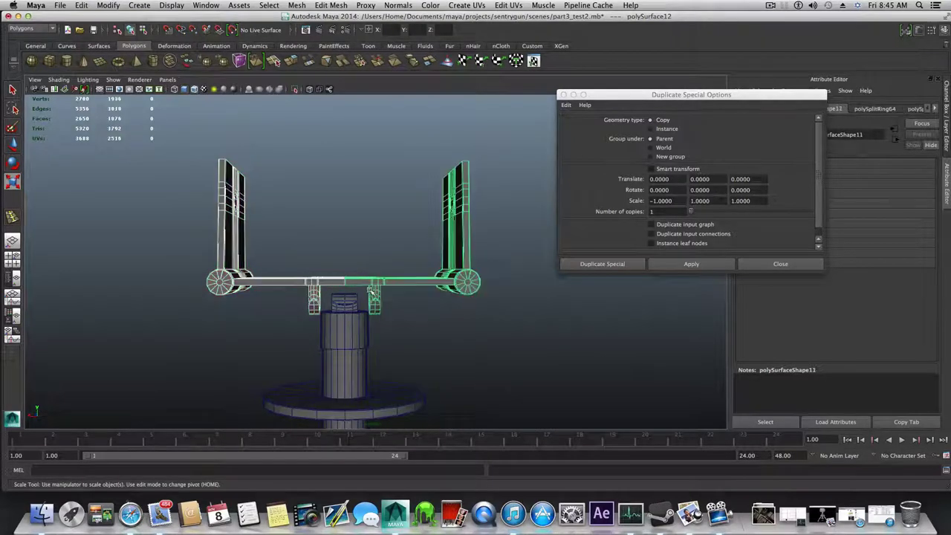
right_click_drag(325, 294, 577, 310, "alt")
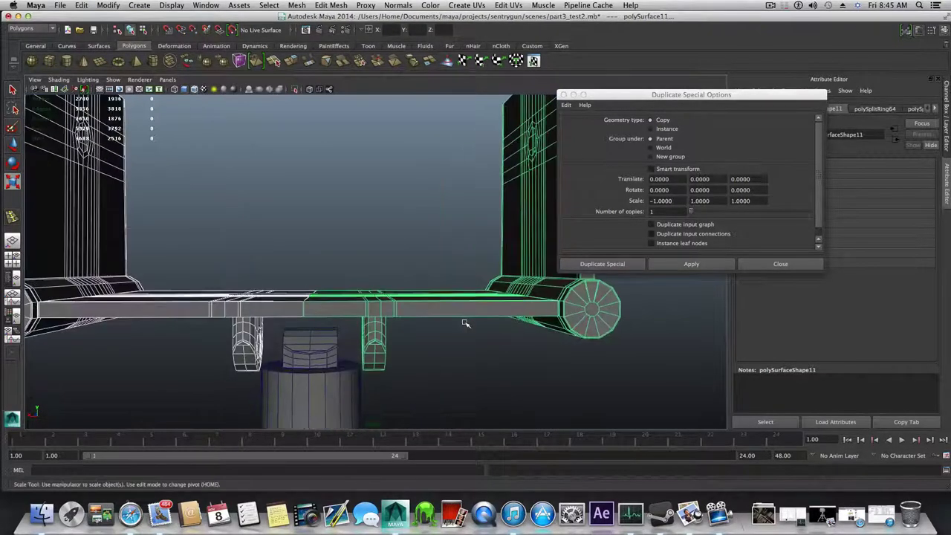
middle_click_drag(465, 322, 503, 322, "alt")
scroll(385, 320, "down", 3)
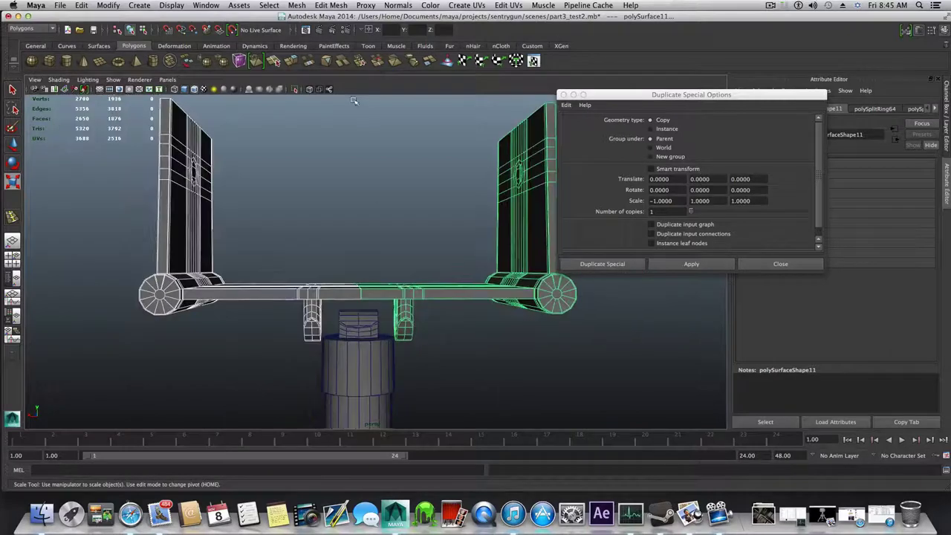
left_click(296, 6)
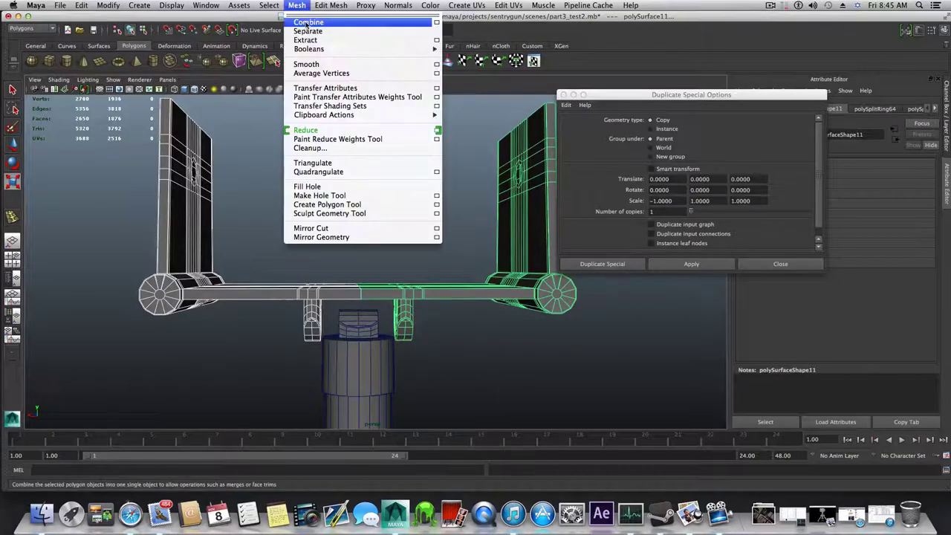
left_click(312, 24)
Select the vertices along the seam between the two bracket halves and merge them with a threshold of 0.01.
right_click(368, 291)
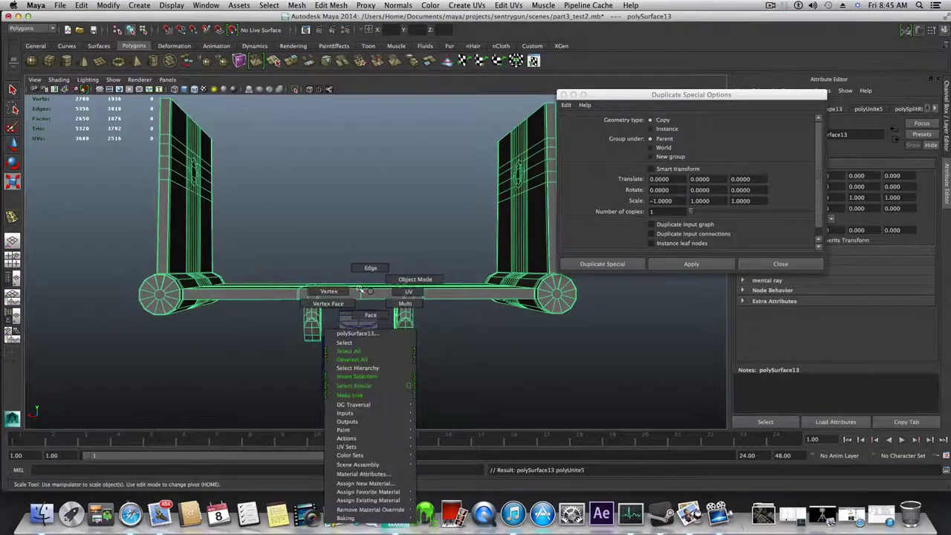
left_click(330, 291)
left_click_drag(346, 265, 372, 360)
right_click_drag(372, 360, 334, 320, "alt")
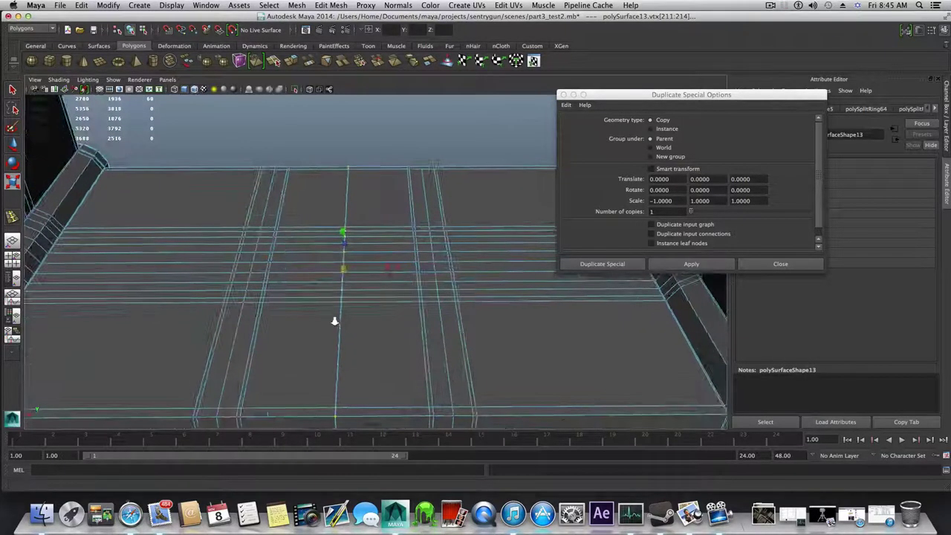
scroll(395, 314, "up", 3)
left_click(340, 4)
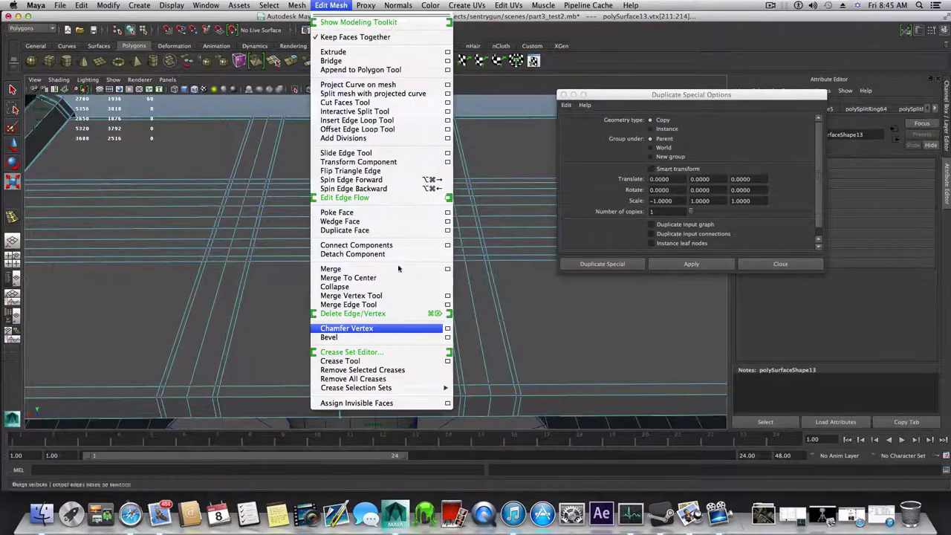
left_click(448, 268)
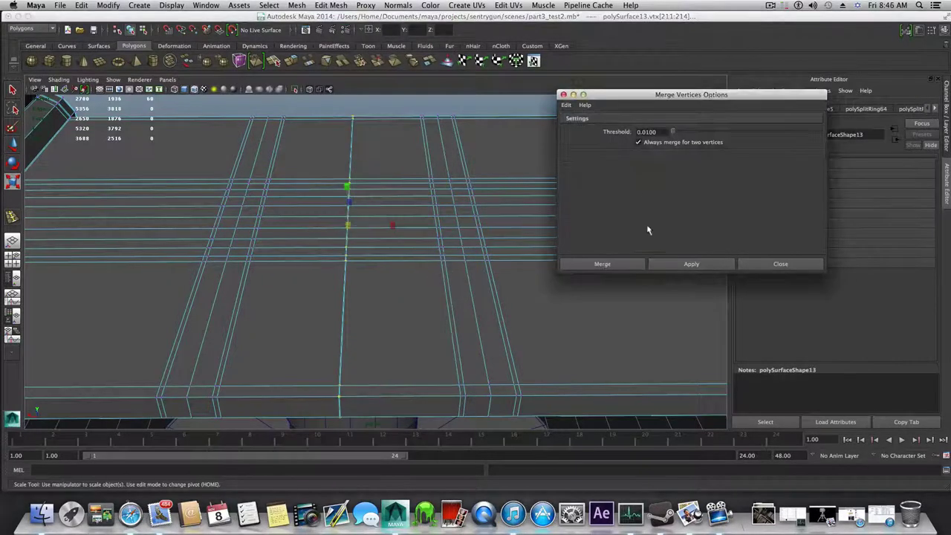
left_click(664, 265)
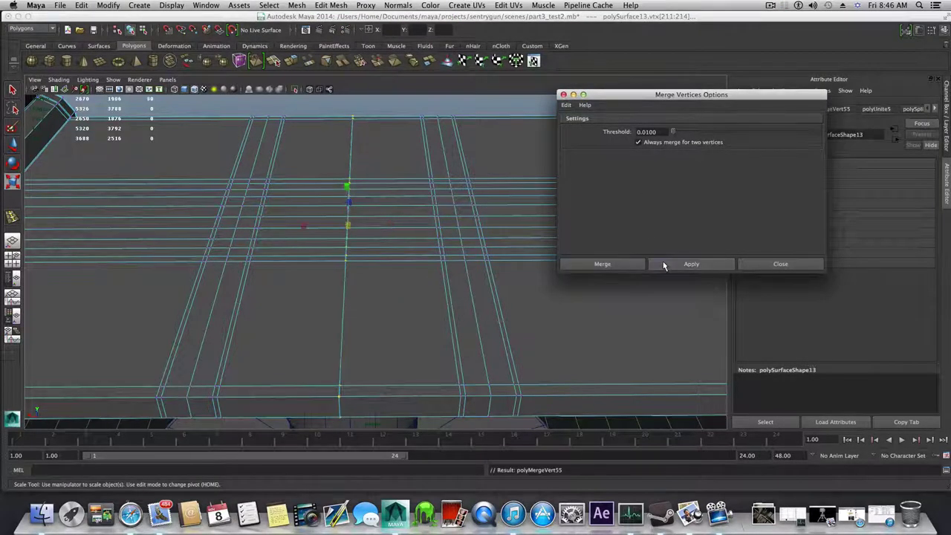
Turn on the smooth preview for the combined bracket, close the merge options and return to object selection.
mouse_move(346, 258)
left_mouse_down("alt")
mouse_move(350, 307)
mouse_move(354, 268)
left_mouse_up("alt")
scroll(355, 282, "down", 10)
key("3")
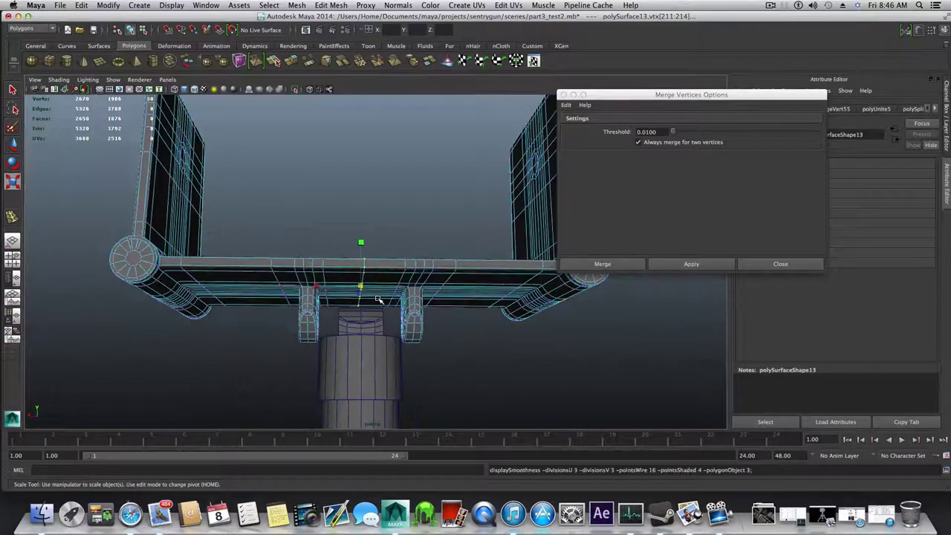
left_click(765, 265)
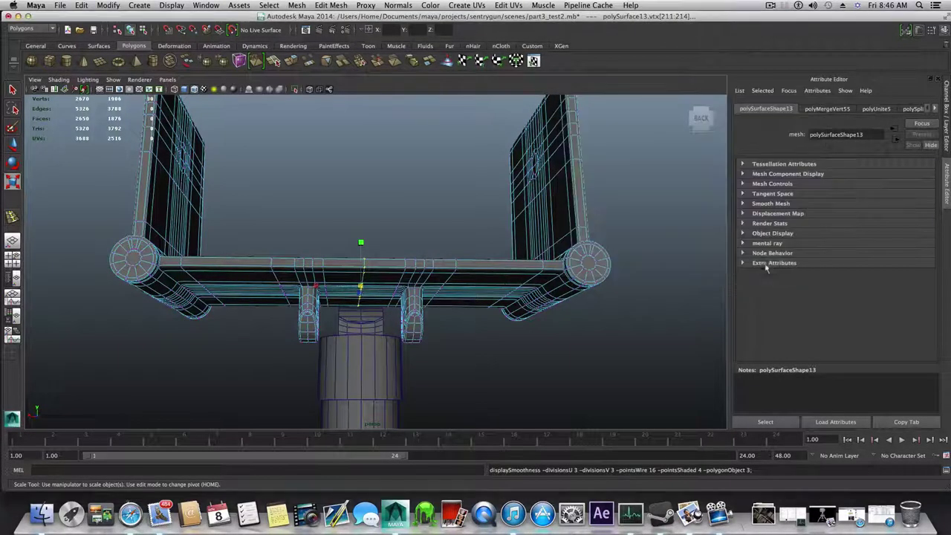
key("F8")
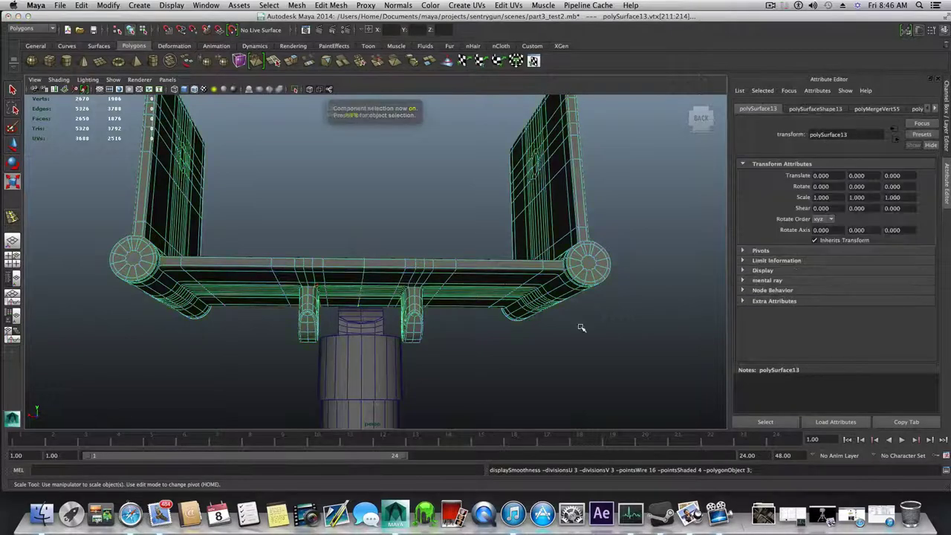
left_click(519, 321)
left_click(431, 279)
Inspect the smoothed bracket's base, hinges and side plates from several angles, and turn off its smooth preview.
left_click_drag(431, 278, 425, 240, "alt")
mouse_move(306, 282)
left_mouse_down("alt")
mouse_move(450, 254)
mouse_move(379, 274)
left_mouse_up("alt")
right_click_drag(331, 296, 402, 308, "alt")
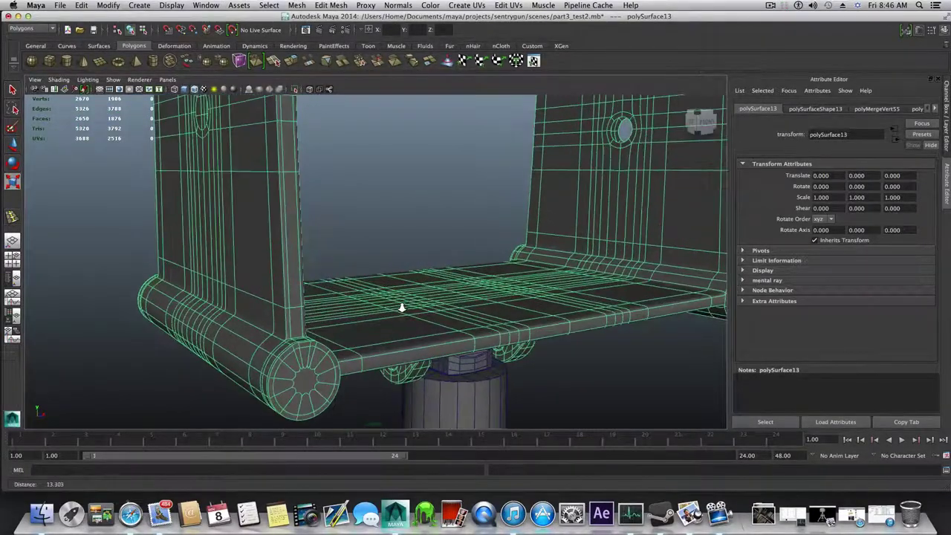
left_click_drag(402, 308, 324, 325, "alt")
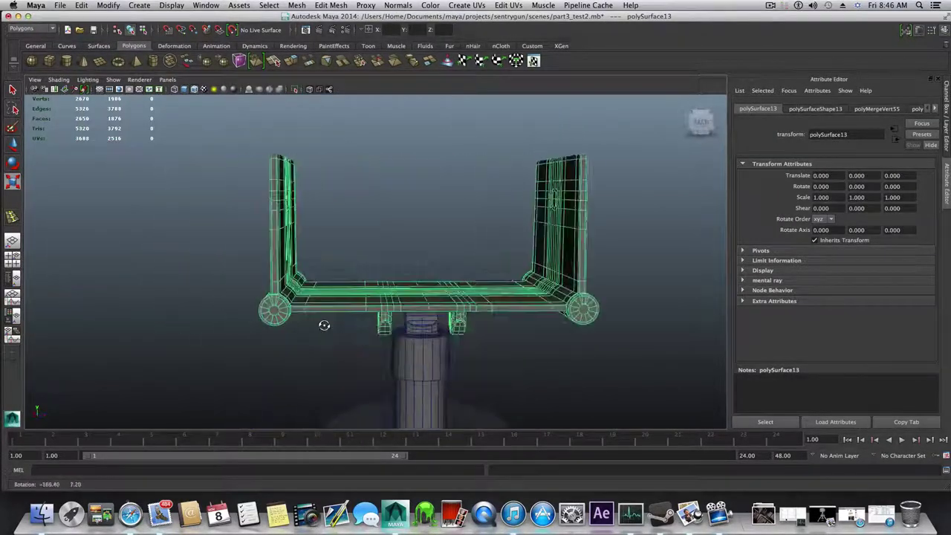
left_click_drag(403, 279, 270, 350, "alt")
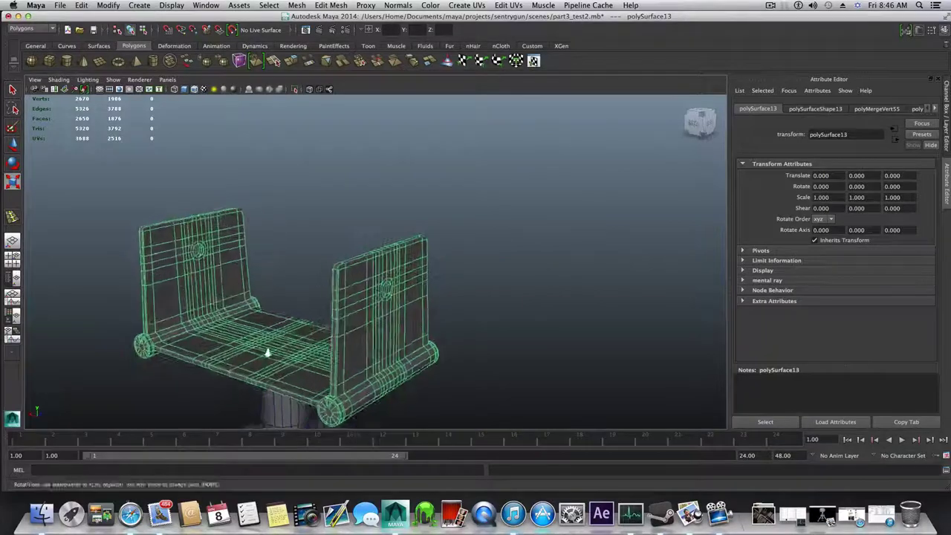
right_click_drag(270, 350, 471, 323, "alt")
key("1")
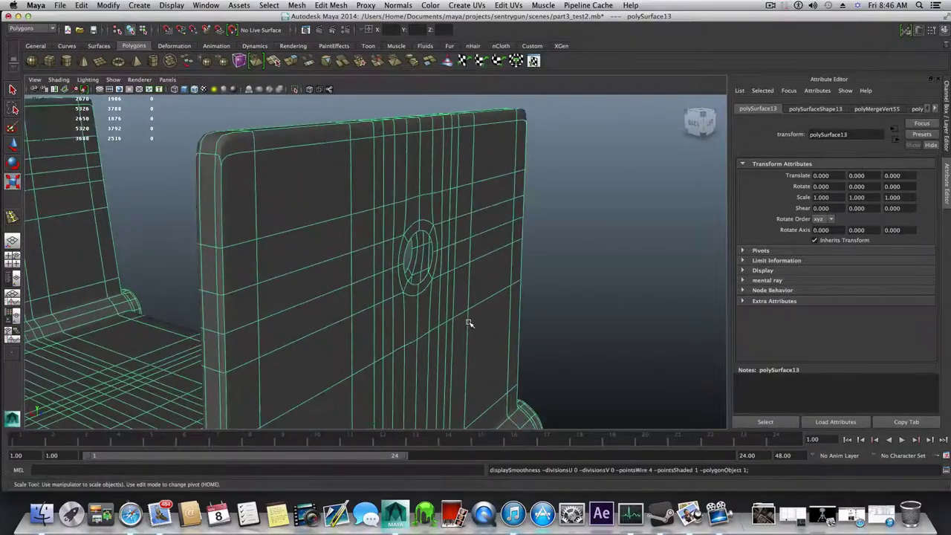
Select the open border edge loops on both sides of the round hole in the bracket's side plate.
right_click_drag(418, 263, 477, 294, "alt")
middle_click_drag(477, 294, 401, 310, "alt")
right_click_drag(397, 310, 467, 312, "alt")
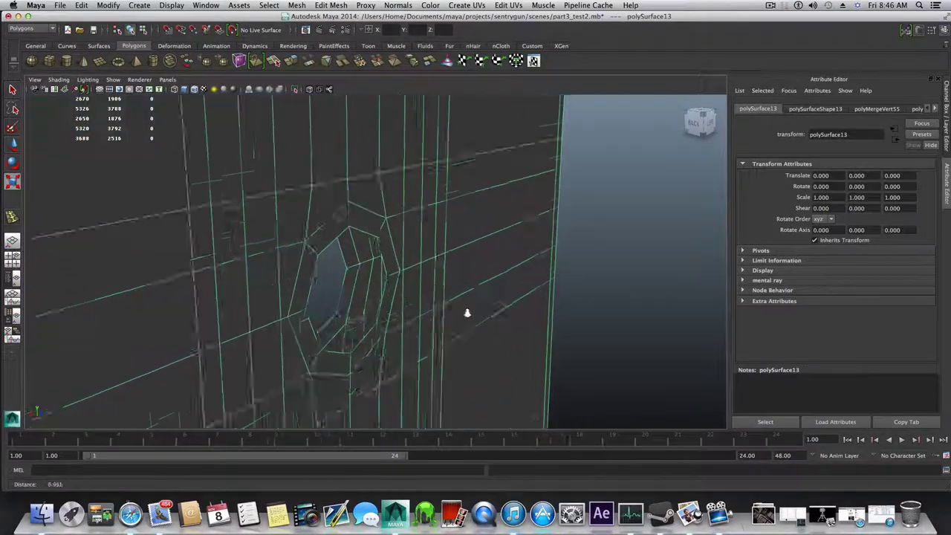
left_click_drag(467, 312, 401, 279, "alt")
right_click(361, 180)
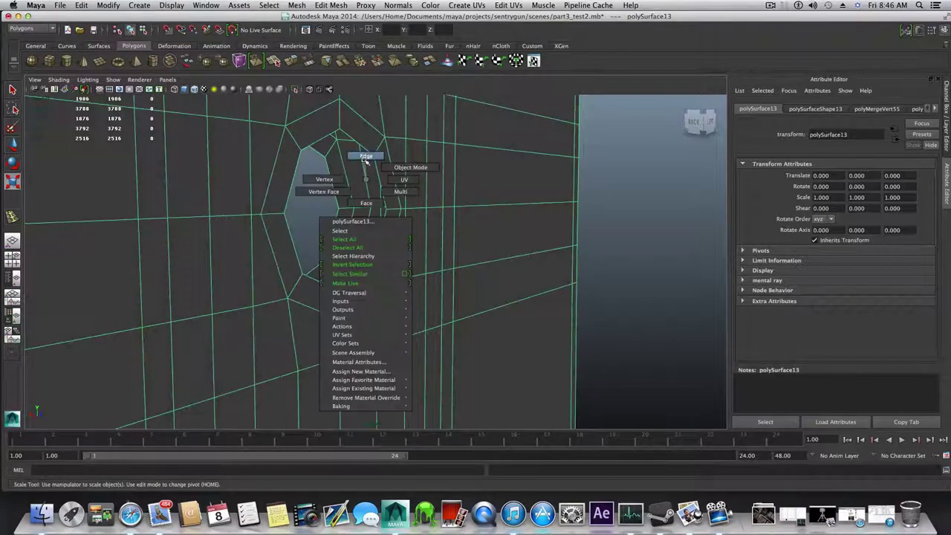
right_click_drag(364, 160, 365, 156)
double_click(374, 165)
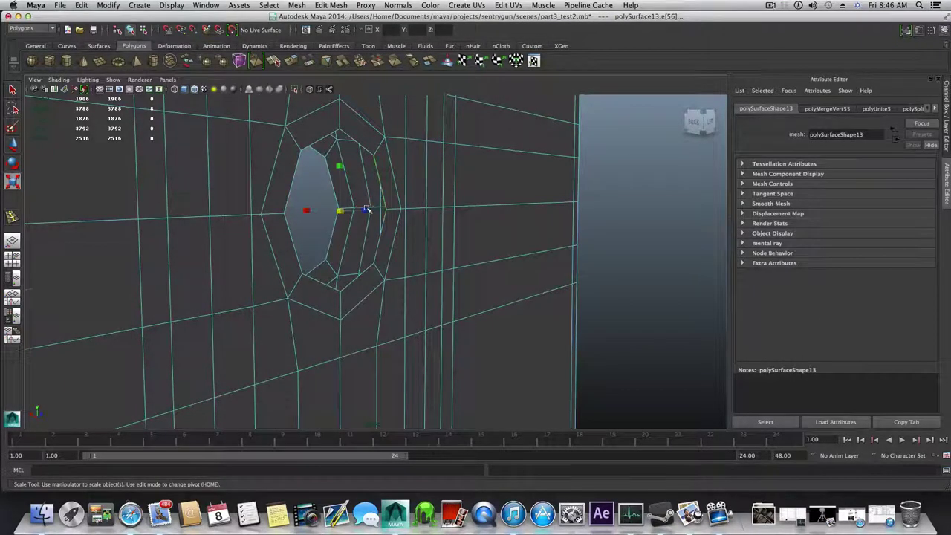
left_click_drag(366, 210, 401, 242, "alt")
double_click(399, 260, "shift")
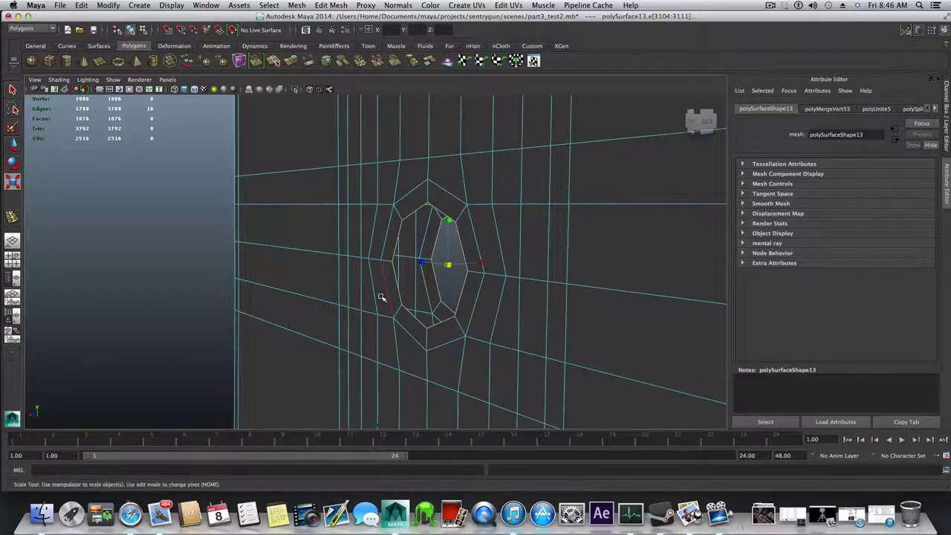
Extrude the hole's two border loops and scale them along X toward each other, leaving a narrow gap inside the plate.
key("ctrl+e")
left_click_drag(346, 287, 394, 300, "alt")
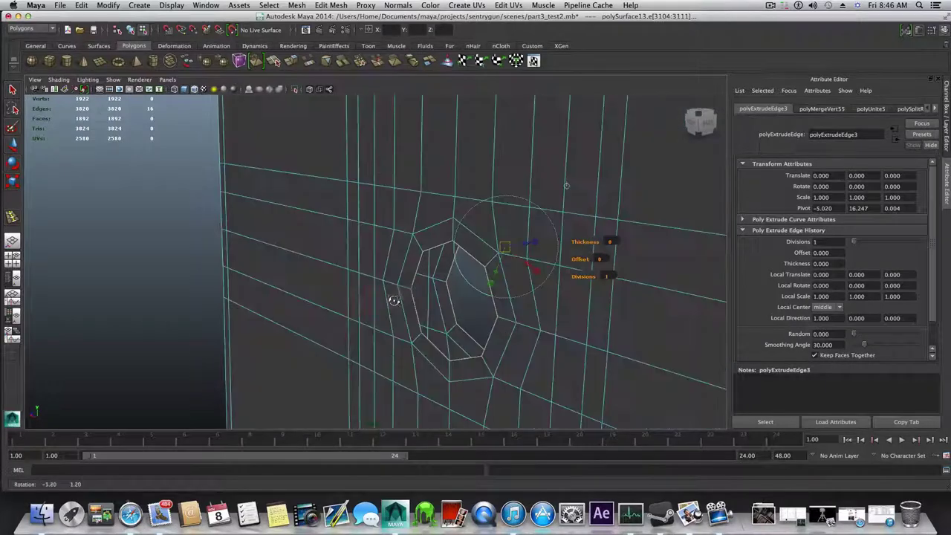
key("t")
key("r")
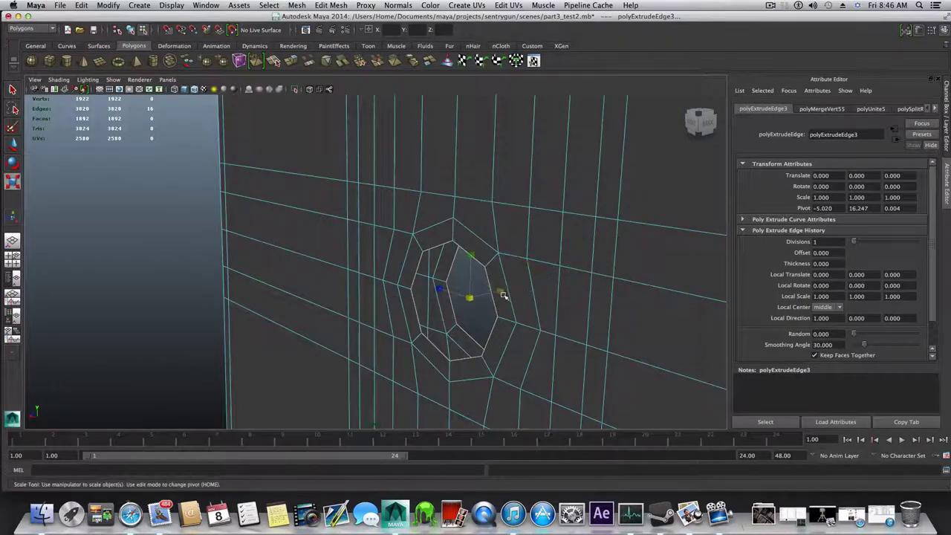
left_click_drag(500, 292, 476, 300)
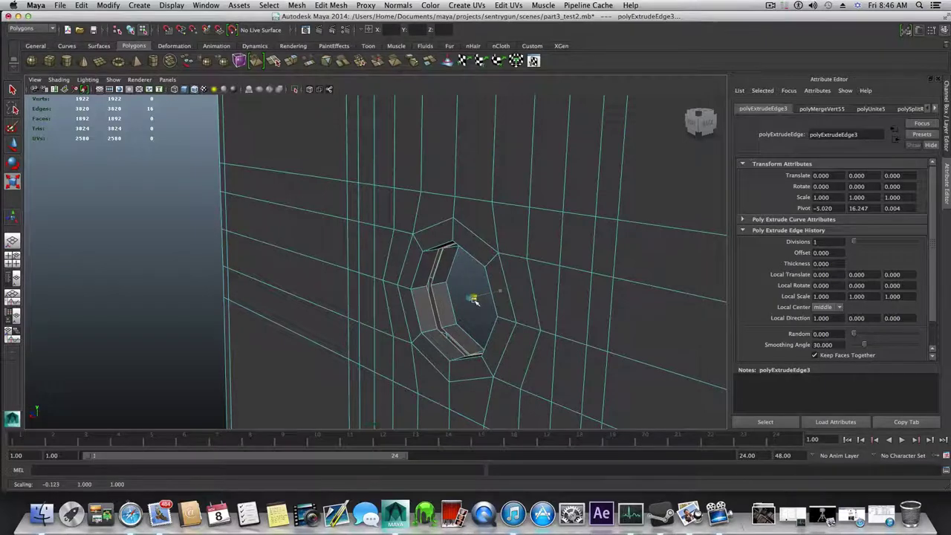
scroll(479, 326, "up", 5)
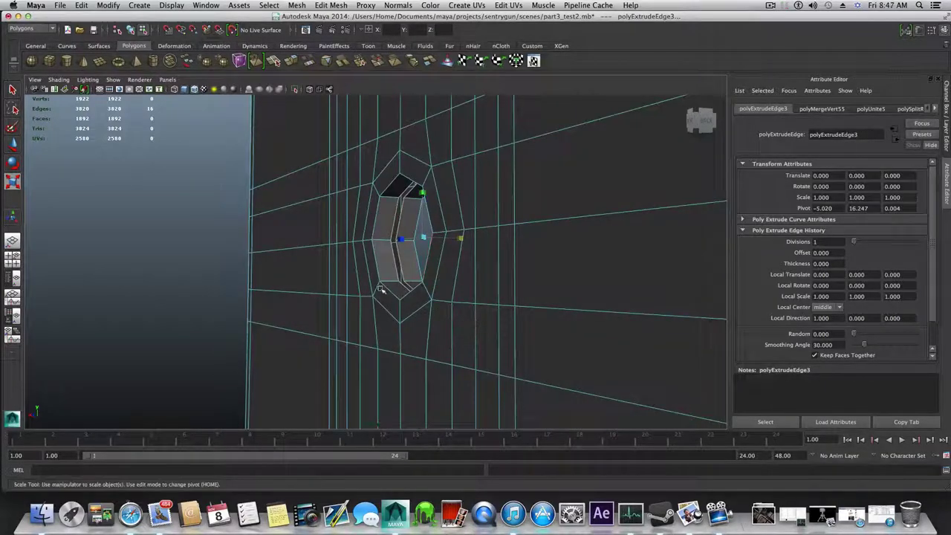
left_click_drag(476, 318, 458, 327, "alt")
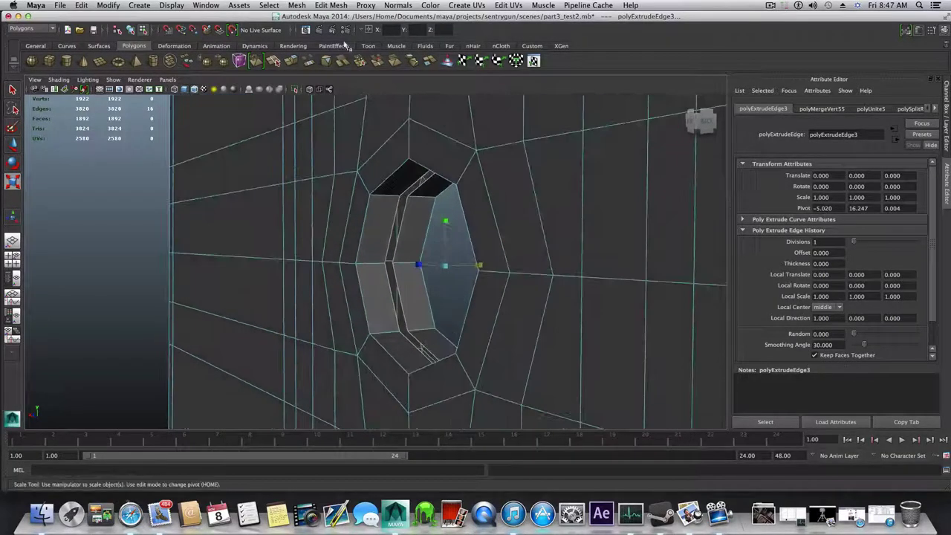
Activate the Merge Vertex Tool and set it to merge to Center.
left_click(331, 6)
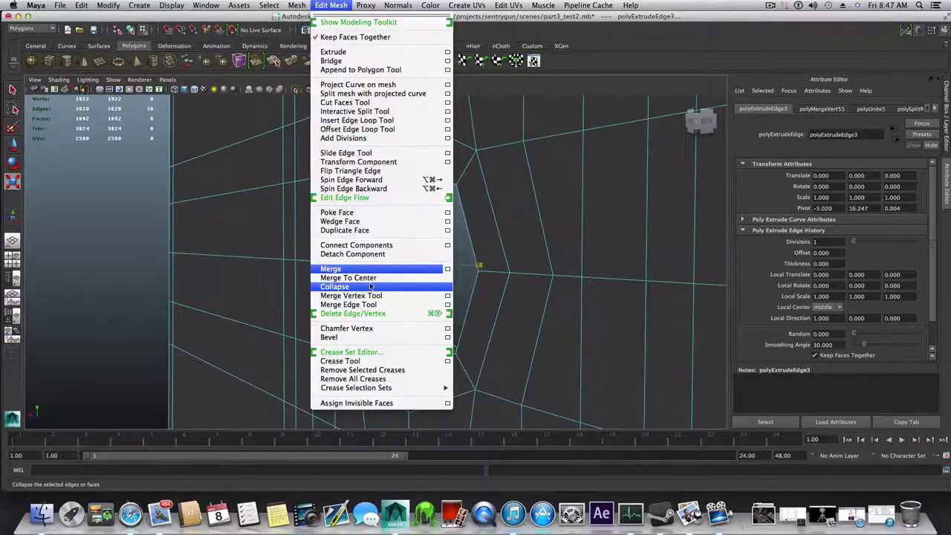
left_click(356, 295)
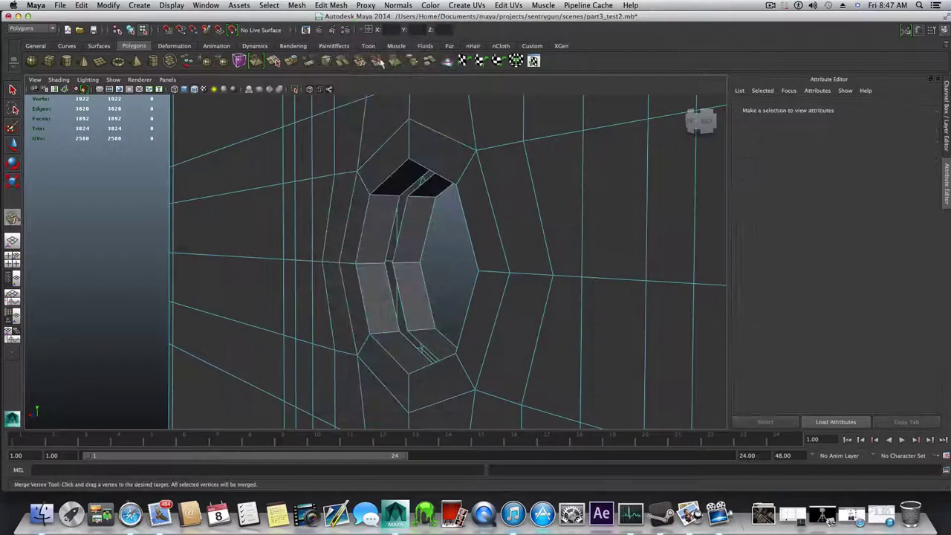
left_click(332, 5)
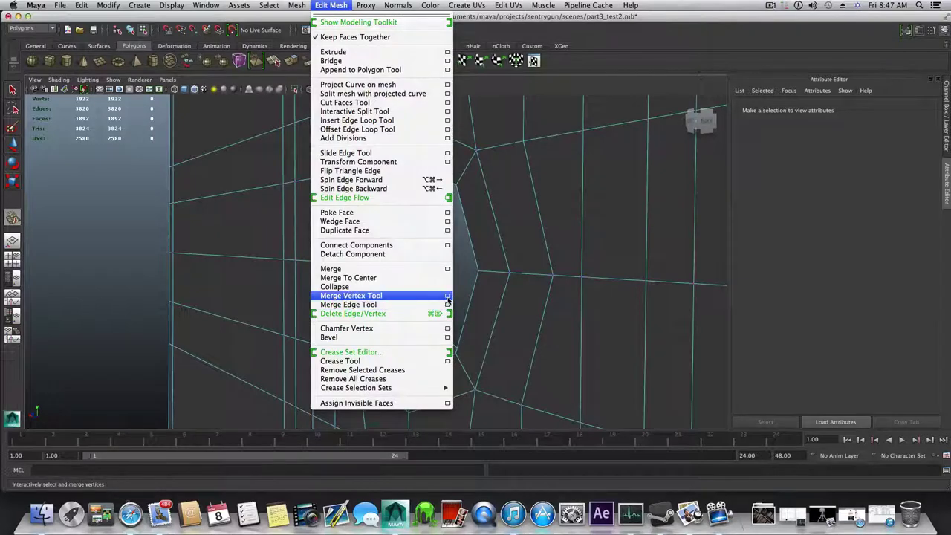
left_click(447, 296)
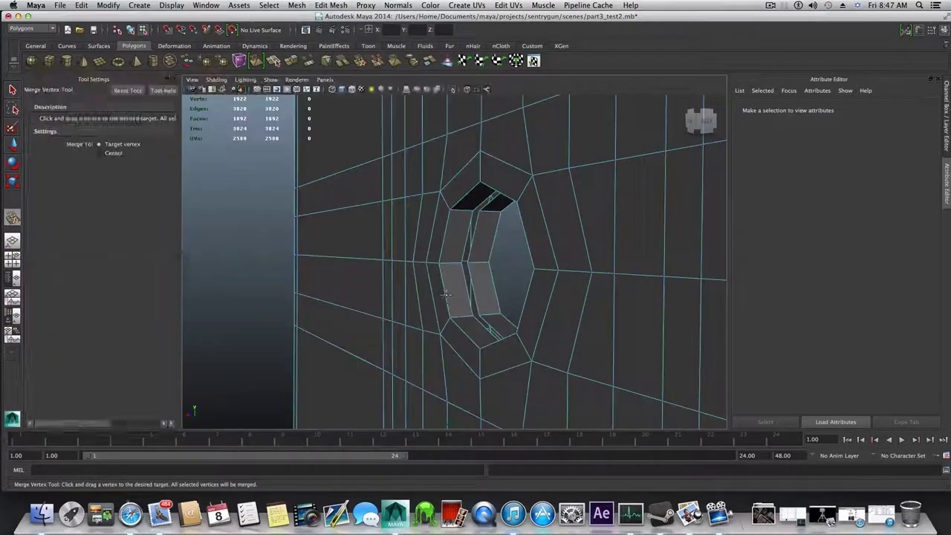
left_click(100, 153)
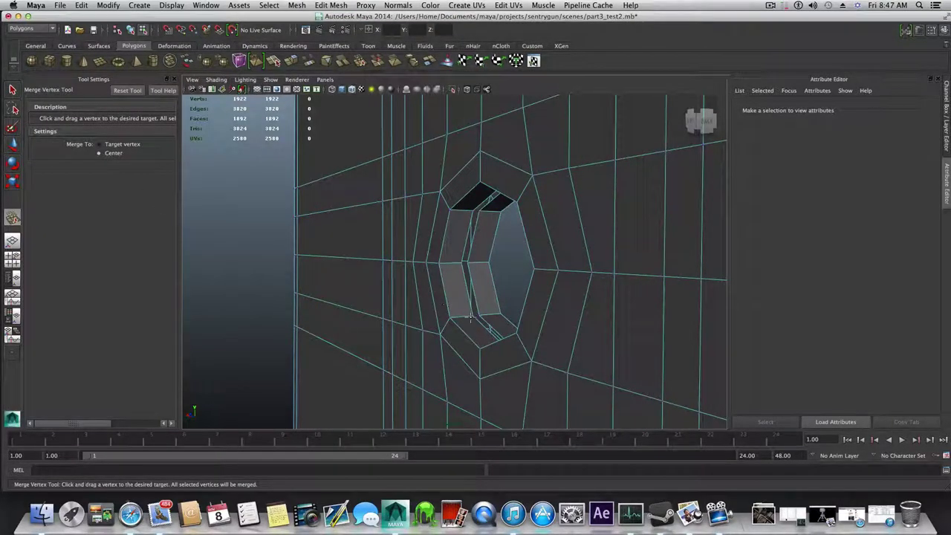
Merge the first facing vertex pairs across the gap inside the hole, and undo the last wrong merges.
left_click_drag(462, 262, 605, 178)
middle_click_drag(605, 178, 451, 322, "alt")
left_click_drag(452, 322, 491, 246, "alt")
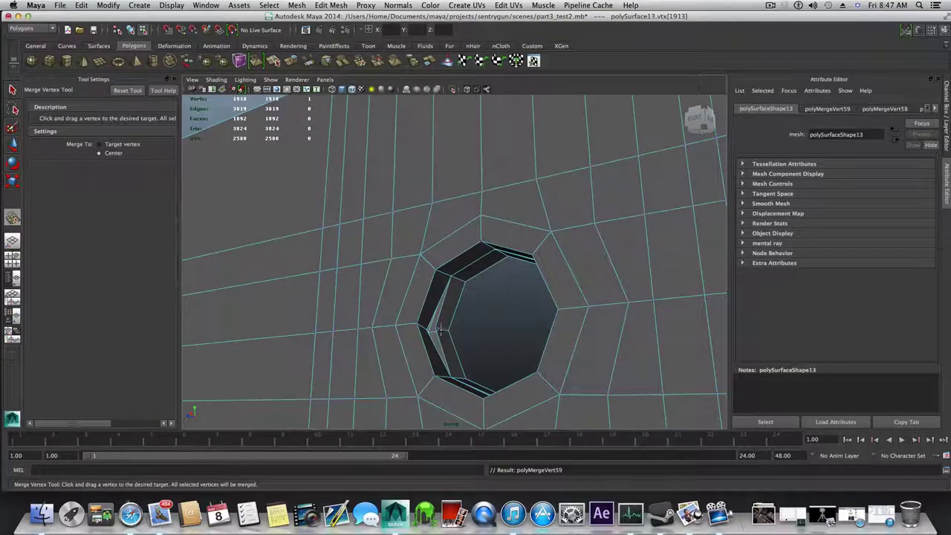
left_click_drag(439, 328, 403, 340, "alt")
key("z")
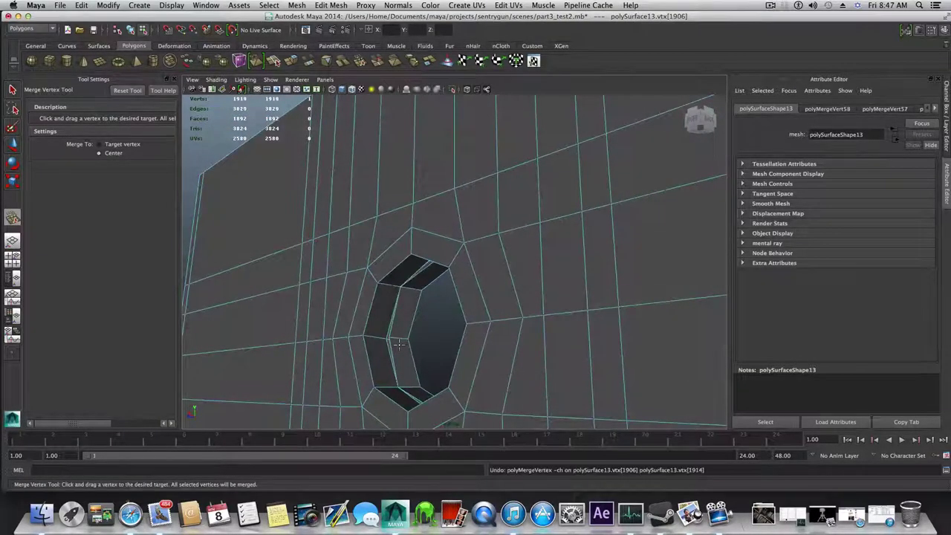
key("z")
Merge further facing vertex pairs at their centers, working around the gap inside the hole from both sides of the plate.
right_click_drag(365, 346, 450, 367, "alt")
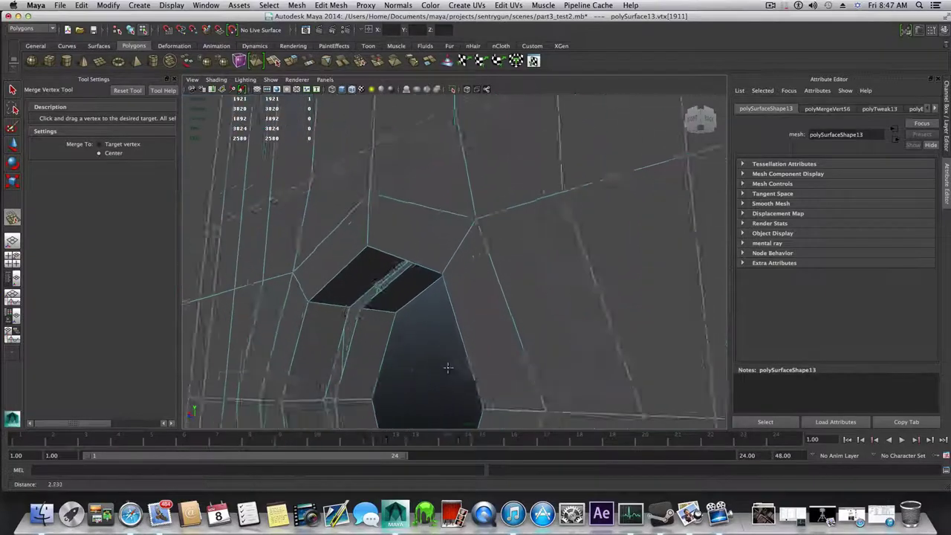
middle_click_drag(450, 367, 465, 270, "alt")
left_click_drag(465, 269, 474, 298, "alt")
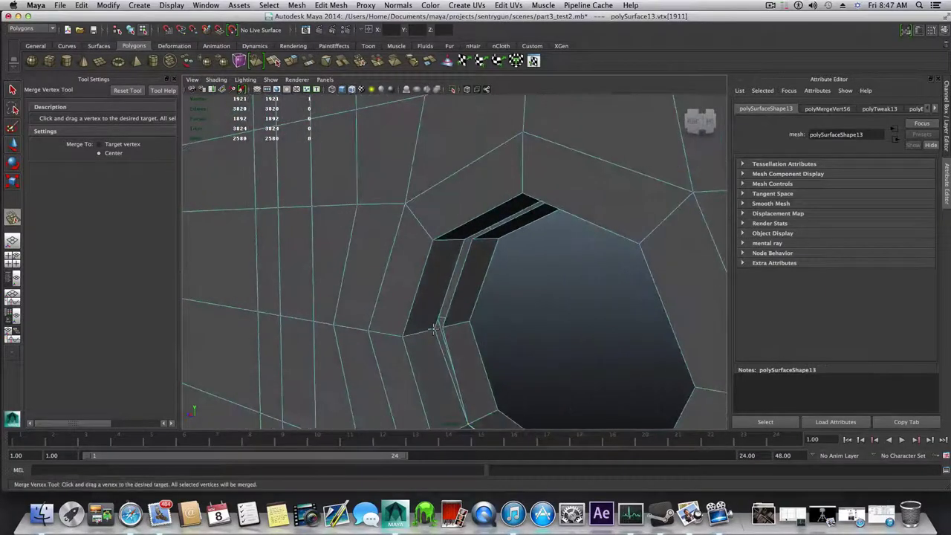
left_click_drag(438, 328, 535, 163)
middle_click_drag(557, 134, 518, 283, "alt")
left_click_drag(535, 157, 545, 165)
left_click_drag(596, 218, 664, 235, "alt")
middle_click_drag(664, 236, 405, 225, "alt")
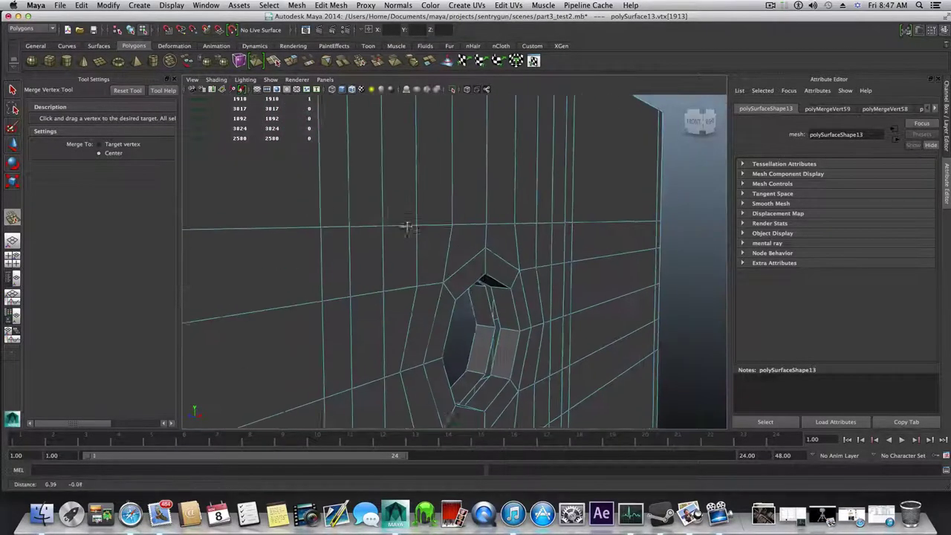
left_click_drag(405, 225, 394, 216, "alt")
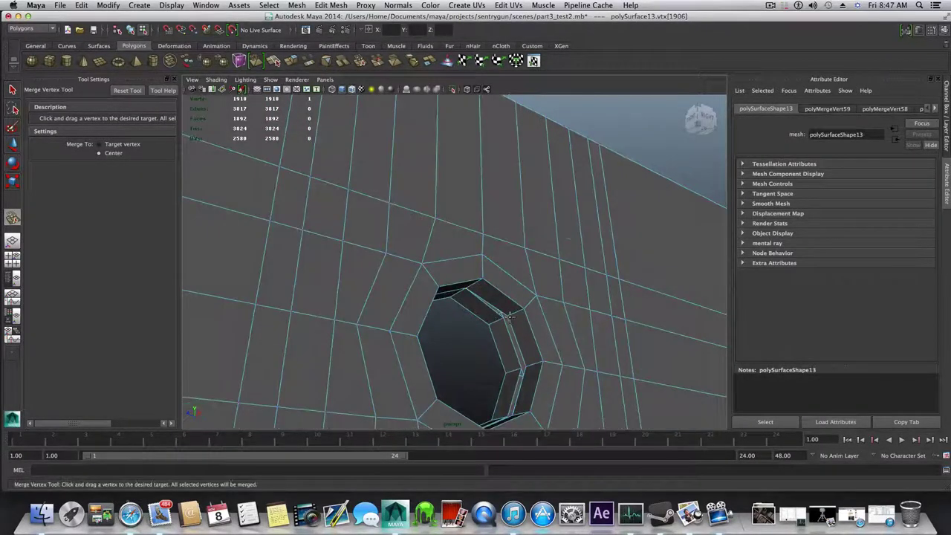
left_click_drag(510, 317, 506, 280, "alt")
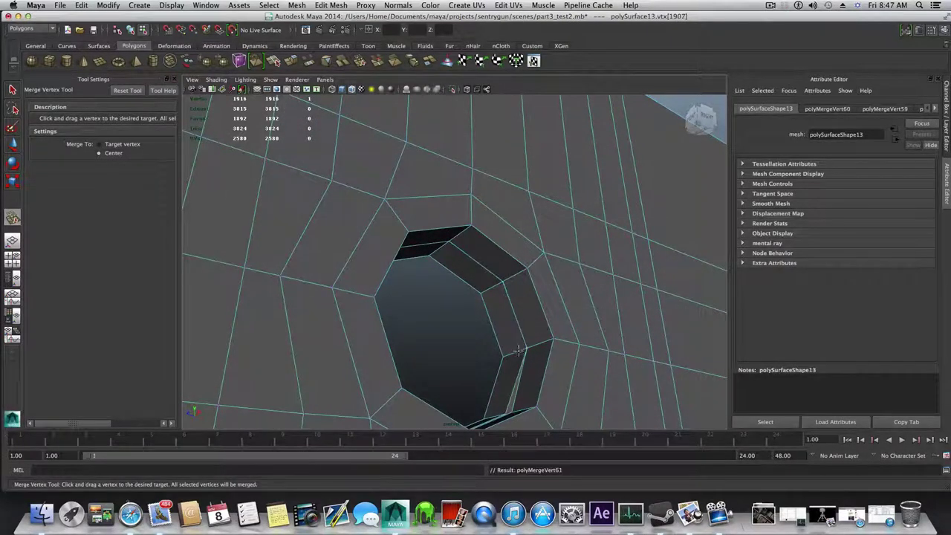
Undo the latest wrong merges and merge the remaining facing vertex pairs to close the gap inside the hole.
left_click_drag(519, 350, 434, 395, "alt")
key("z")
key("z")
key("z")
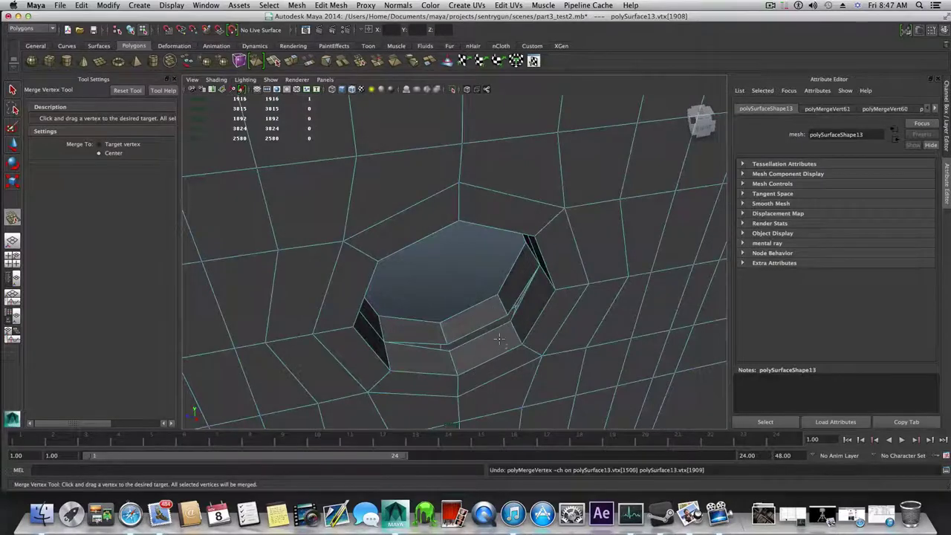
left_click_drag(510, 320, 504, 342)
scroll(462, 364, "down", 4)
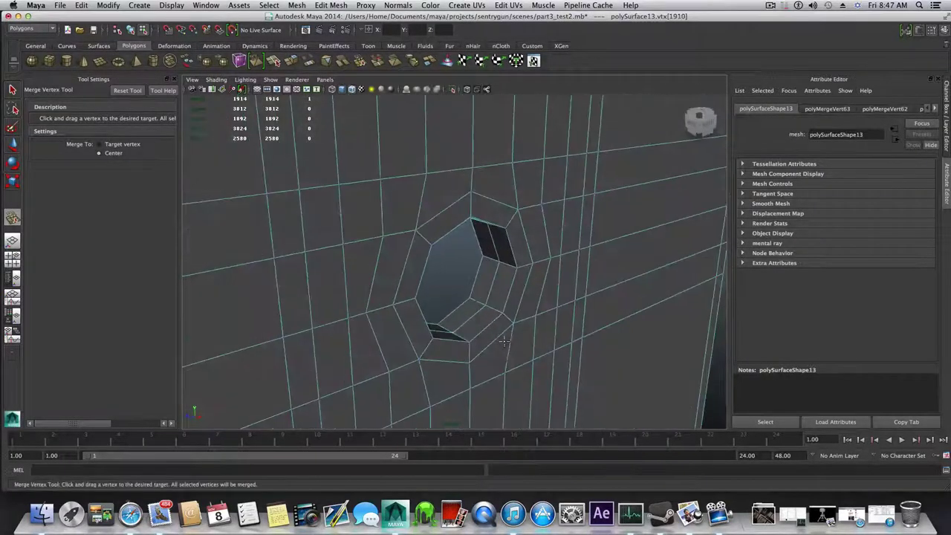
key("F8")
right_click(495, 325, "shift")
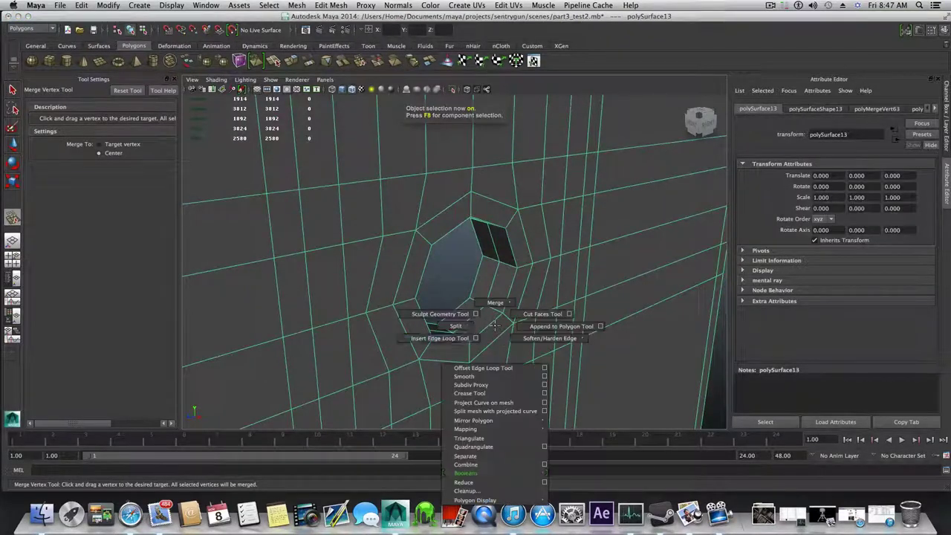
left_click(439, 338)
key("q")
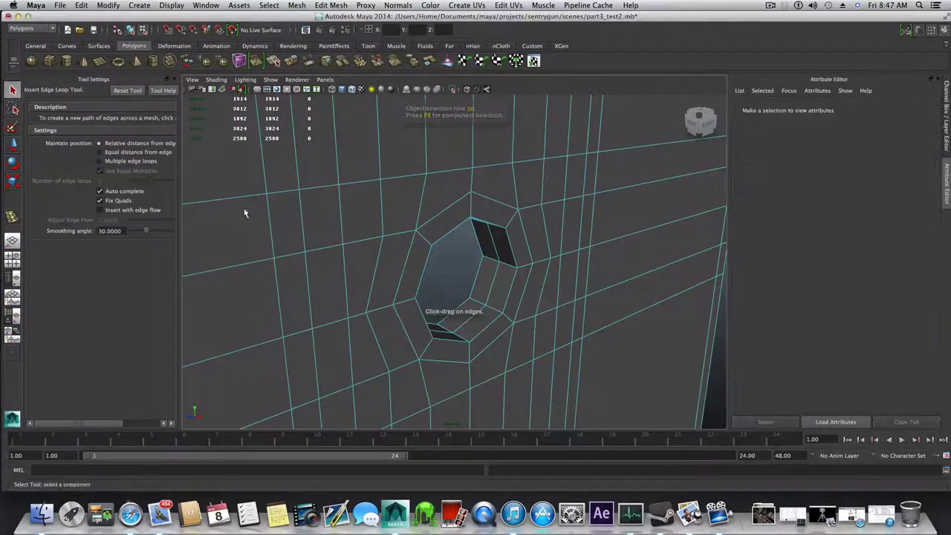
right_click(497, 310, "shift")
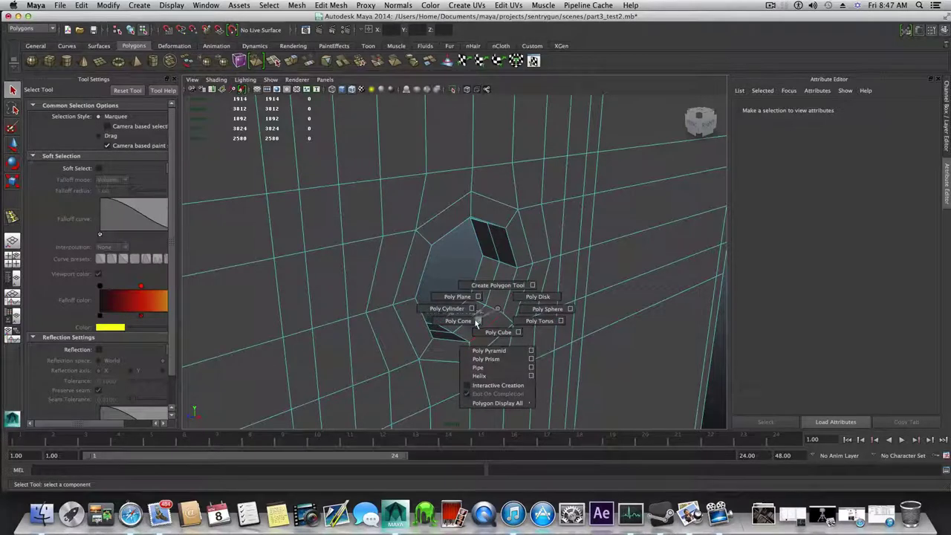
Try to insert an edge loop along the inner wall of the hole.
left_click(495, 308)
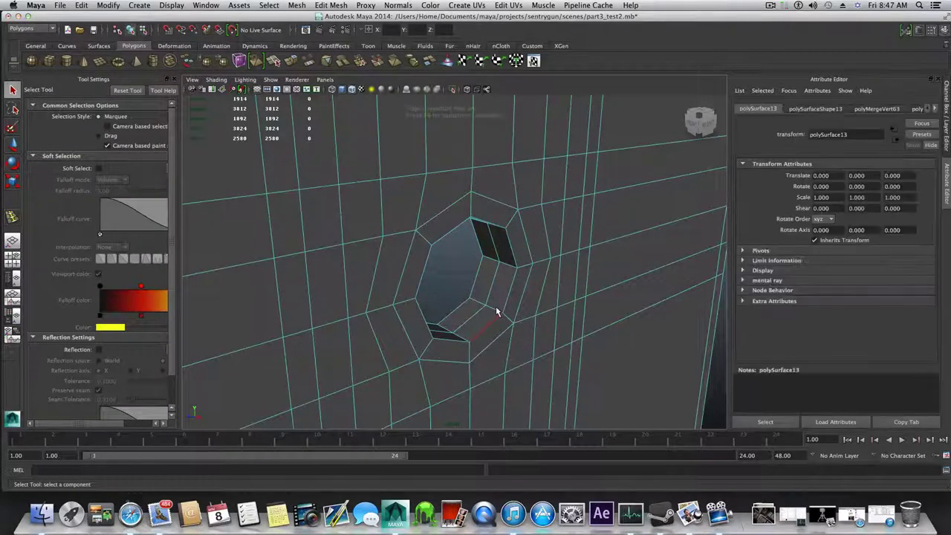
key("F8")
right_click(497, 311)
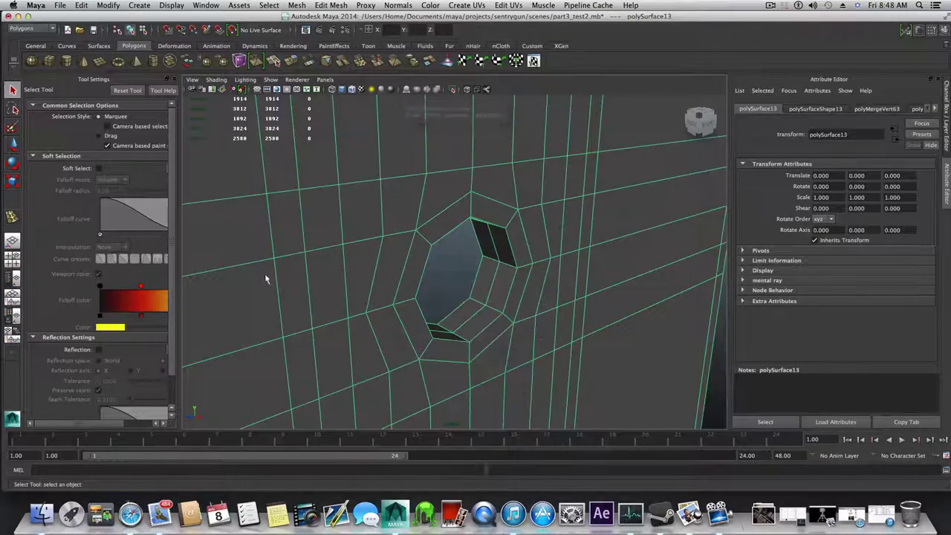
right_click_drag(518, 353, 488, 369, "shift")
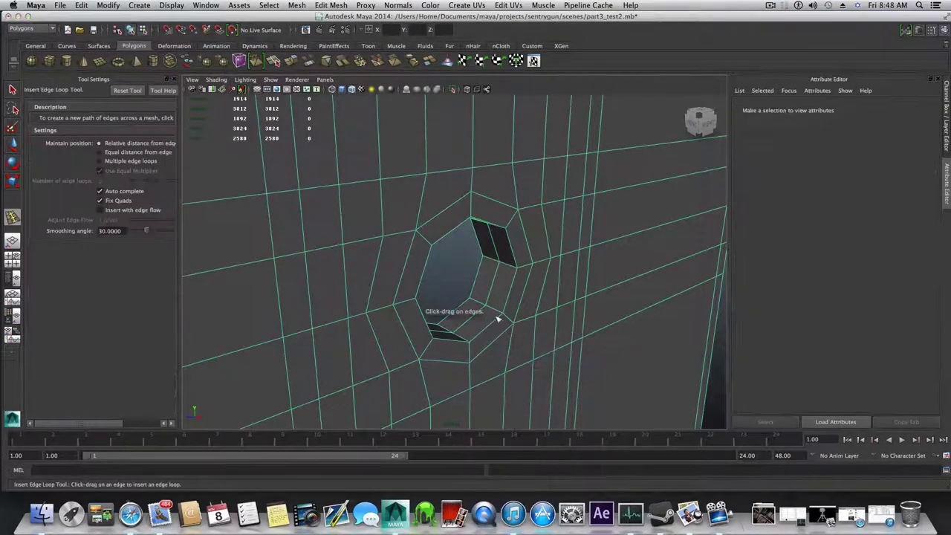
left_click_drag(498, 314, 533, 278)
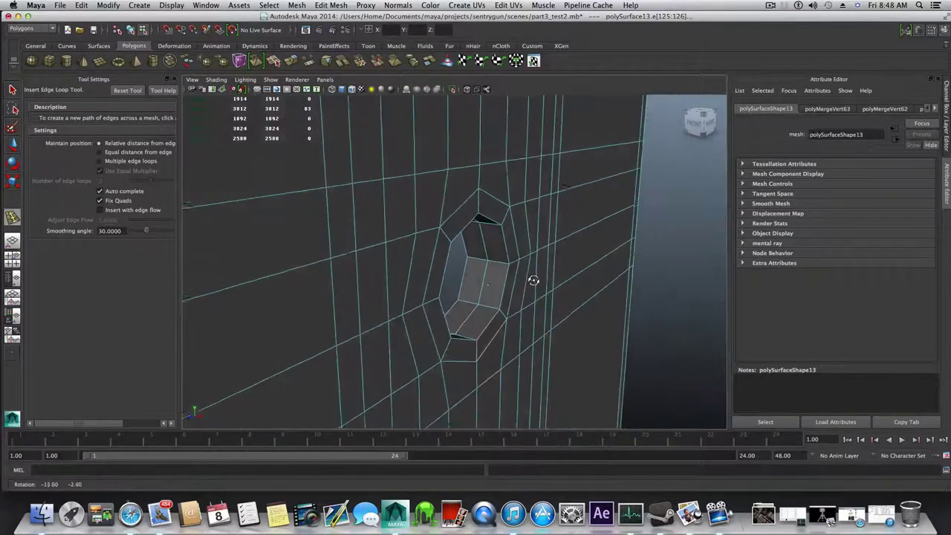
Offset edge loops on both sides of the seam along the hole's inner wall with the Offset Edge Loop Tool, and return to object selection.
right_click_drag(534, 280, 590, 317, "alt")
left_click(331, 5)
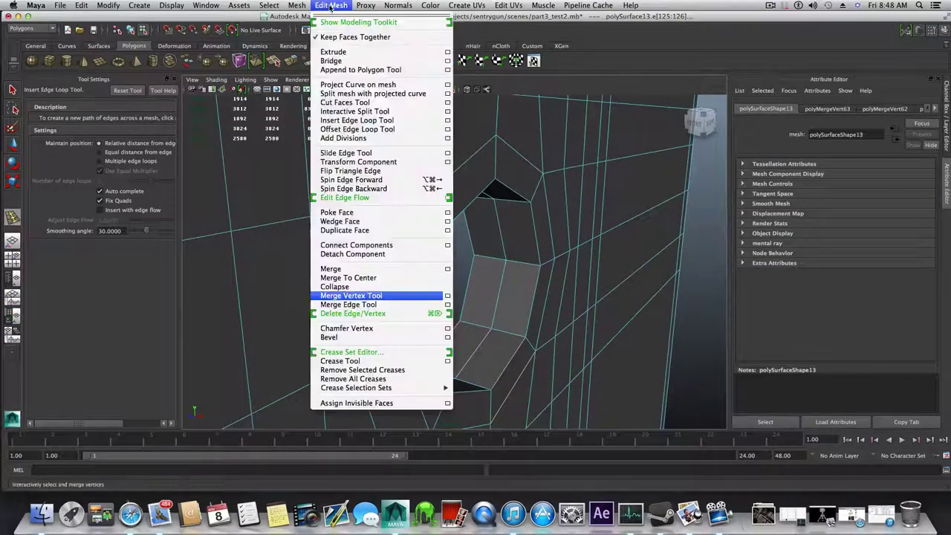
left_click(352, 129)
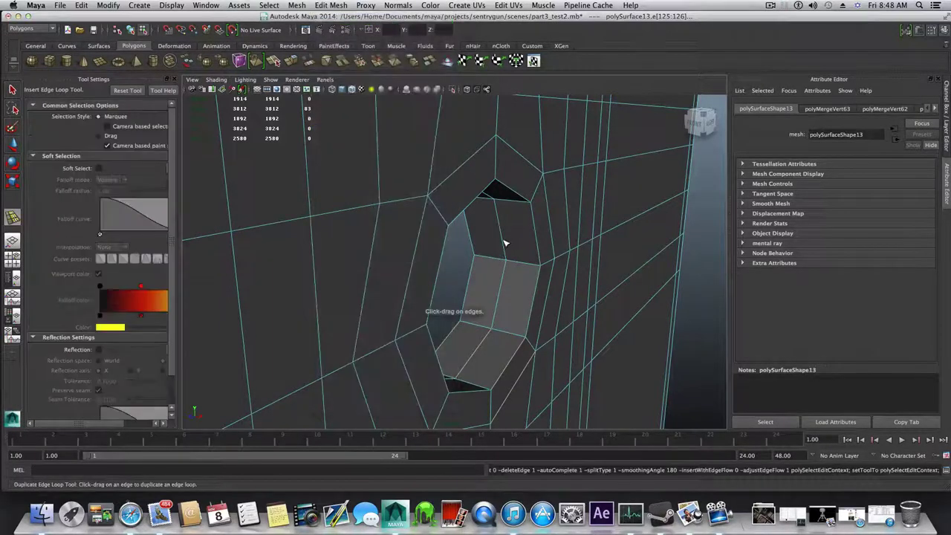
left_click_drag(503, 243, 452, 337)
middle_click_drag(410, 330, 513, 289, "alt")
right_click_drag(513, 288, 338, 286, "alt")
middle_click_drag(357, 275, 434, 239, "alt")
right_click_drag(434, 239, 357, 236, "alt")
middle_click_drag(357, 236, 574, 132, "alt")
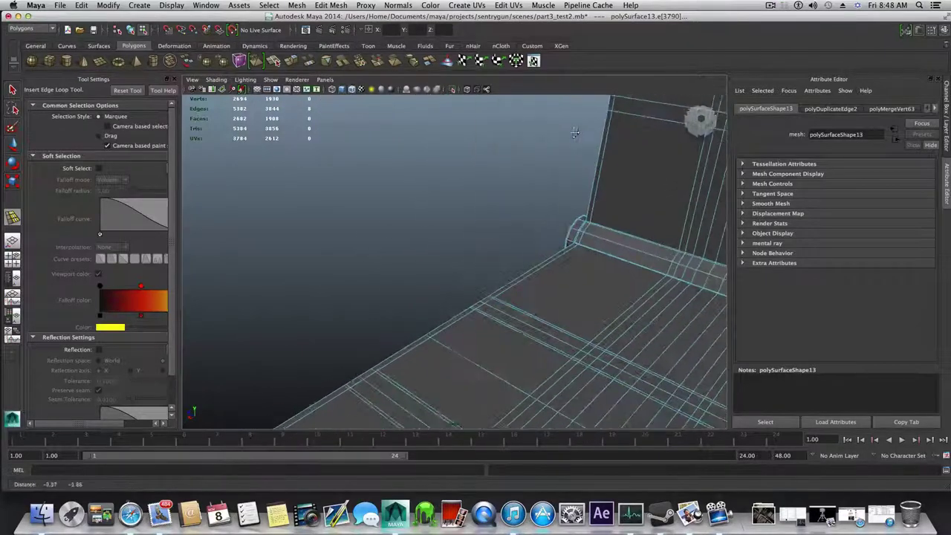
key("f")
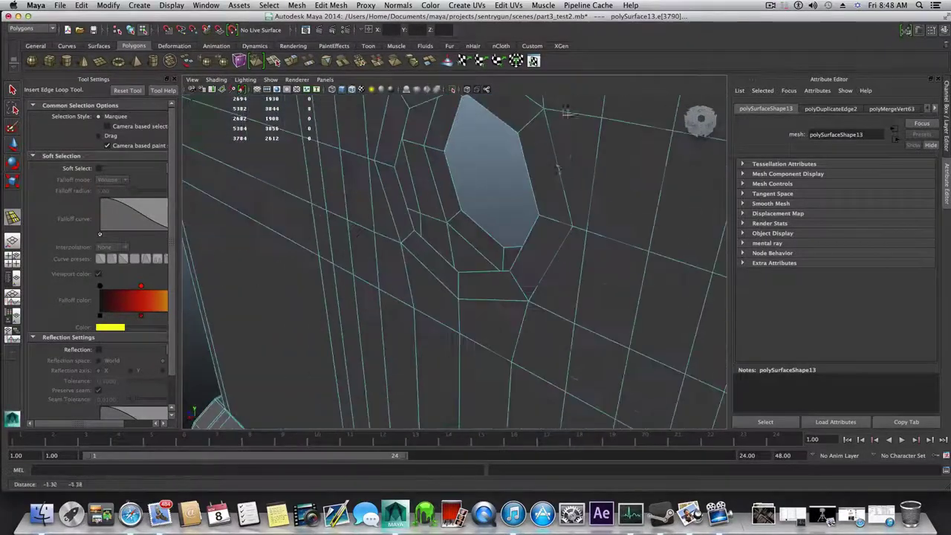
left_click(11, 89)
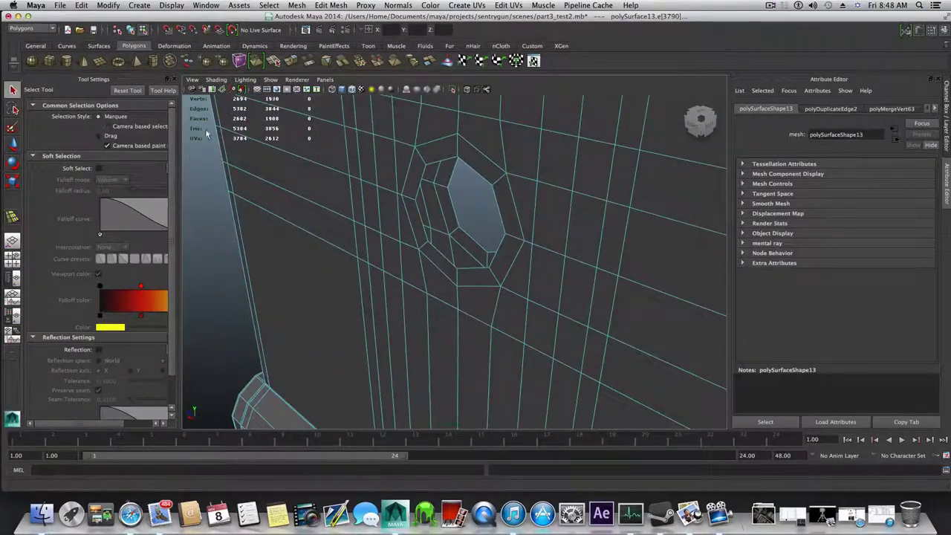
key("F8")
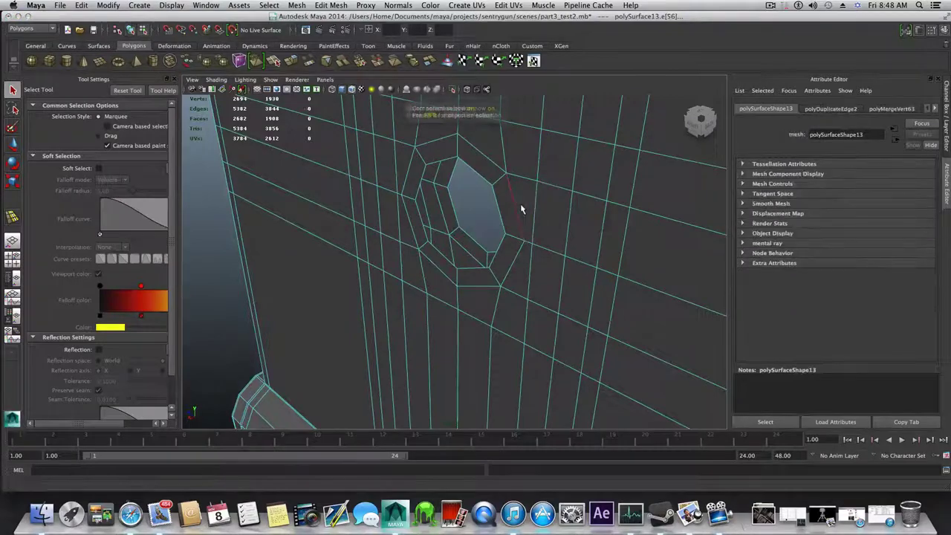
Delete all faces of the bracket half without the reworked hole, cutting at the center line.
key("f")
left_click_drag(582, 240, 520, 231, "alt")
left_click_drag(417, 241, 418, 241, "alt")
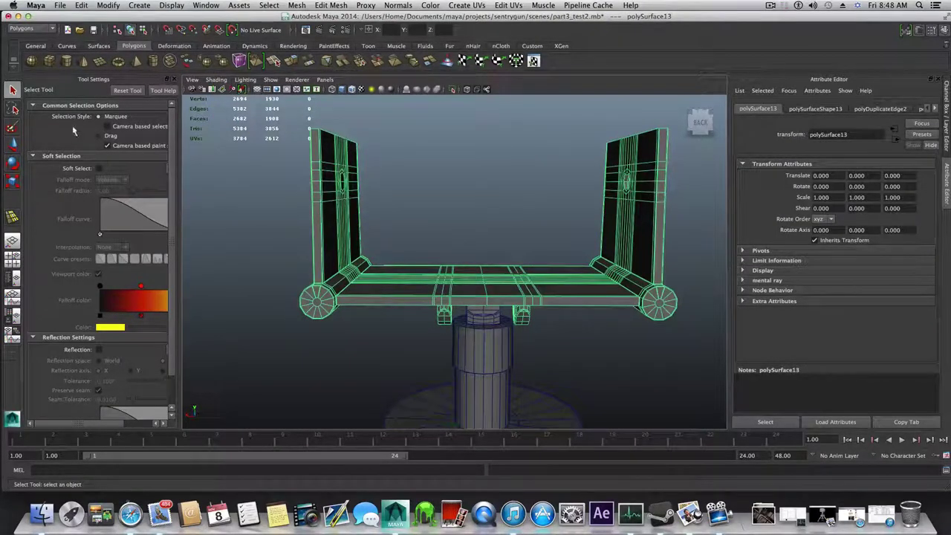
right_click(459, 293)
left_click(457, 315)
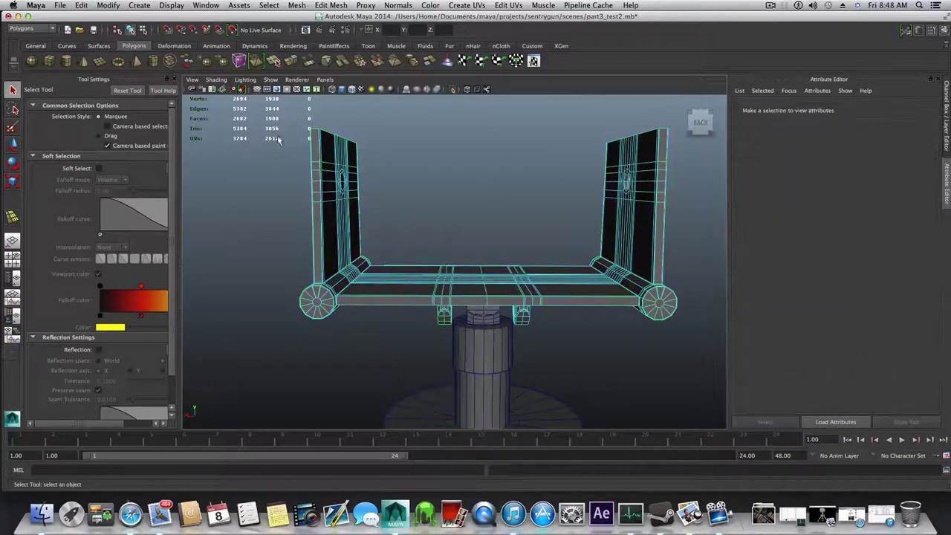
left_click_drag(475, 368, 445, 307)
key("Delete")
key("F8")
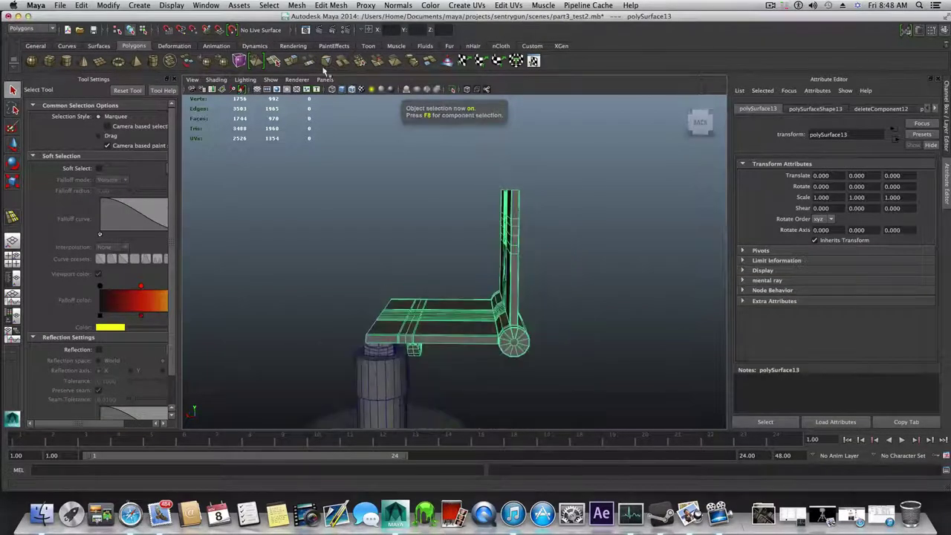
Create a mirrored copy of the remaining half with Duplicate Special and combine both halves into one mesh.
left_click(82, 4)
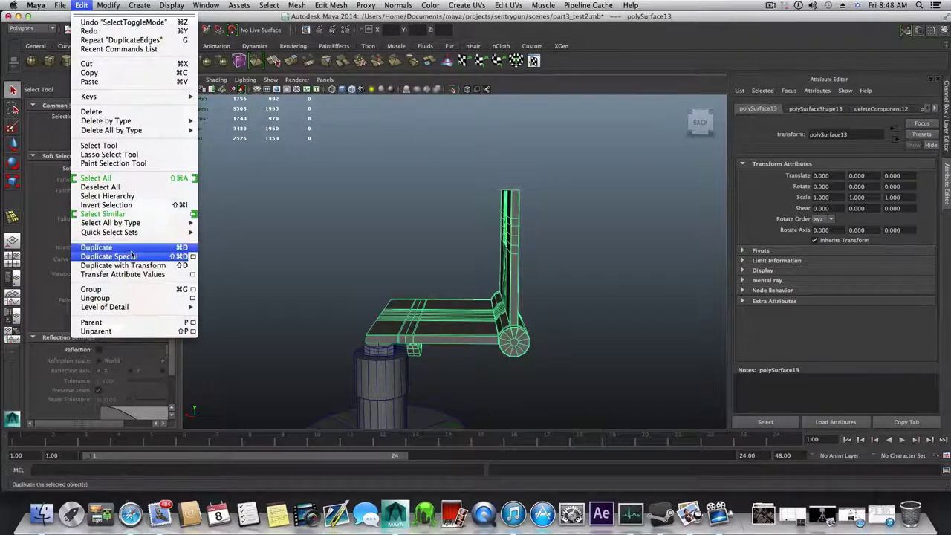
left_click(132, 257)
left_click_drag(319, 263, 354, 275, "alt")
left_click(409, 306, "shift")
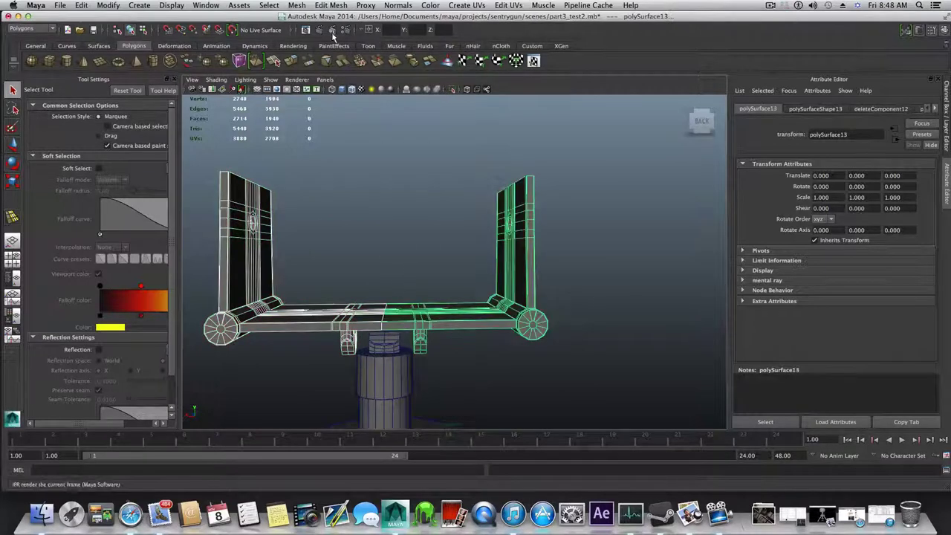
left_click(298, 5)
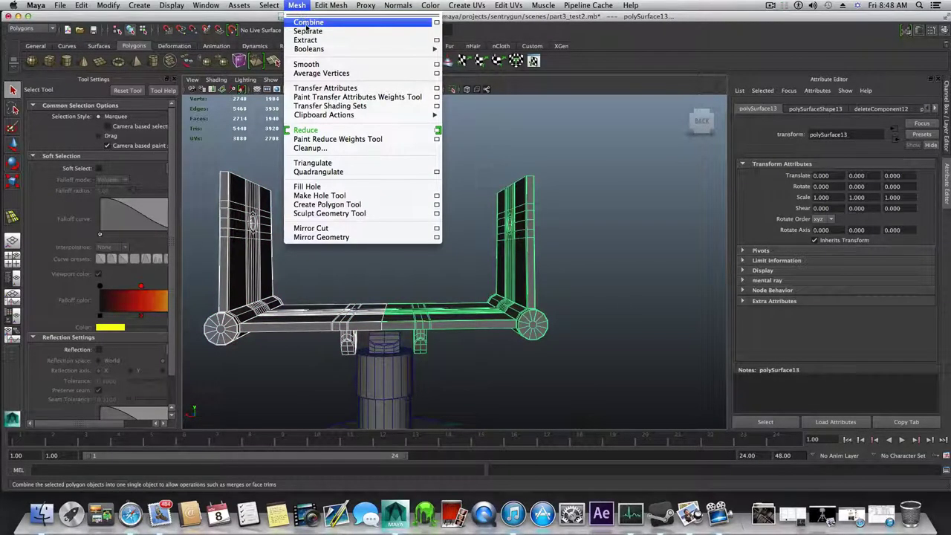
left_click(308, 22)
Select the vertices along the bracket's center seam and merge them.
key("r")
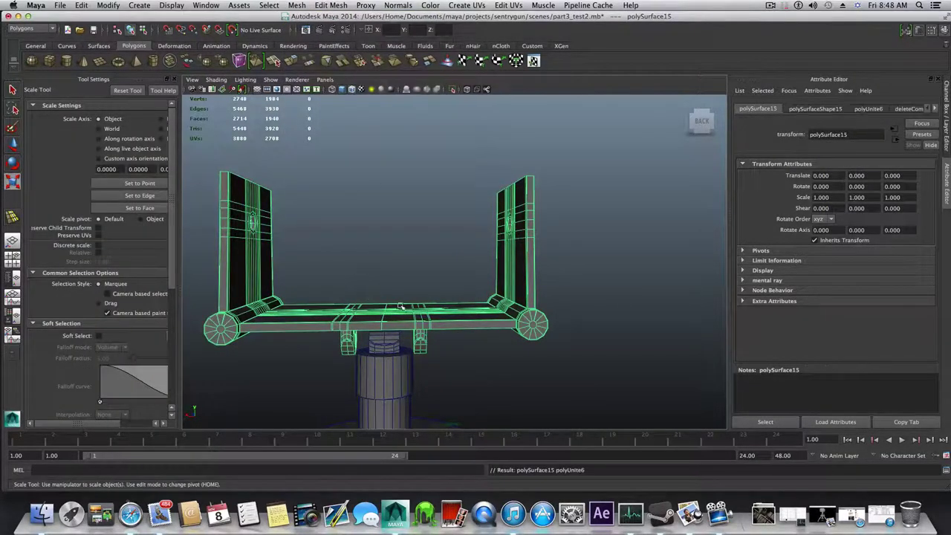
right_click(386, 300)
right_click_drag(350, 302, 348, 301)
mouse_move(387, 313)
left_mouse_down("alt")
mouse_move(386, 295)
mouse_move(396, 306)
left_mouse_up("alt")
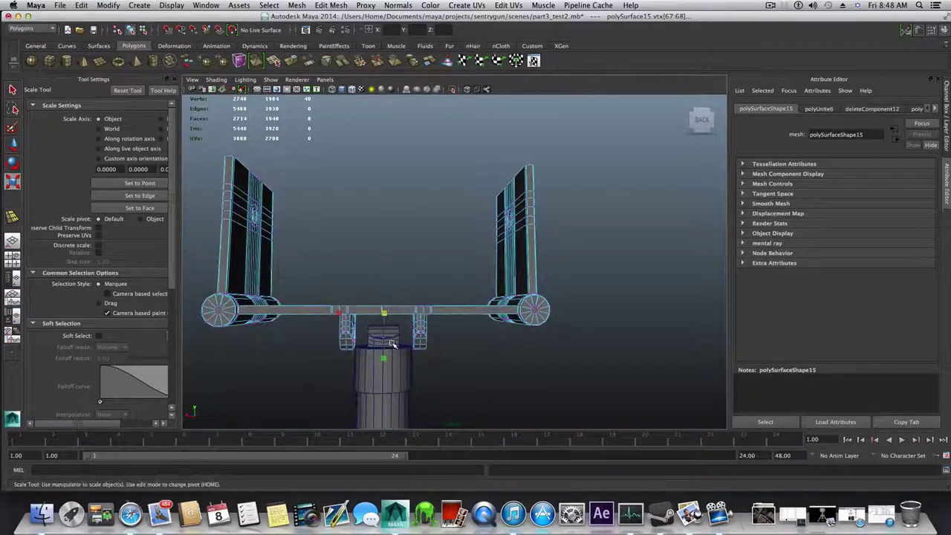
left_click_drag(392, 344, 376, 294)
left_click_drag(377, 297, 383, 343, "alt")
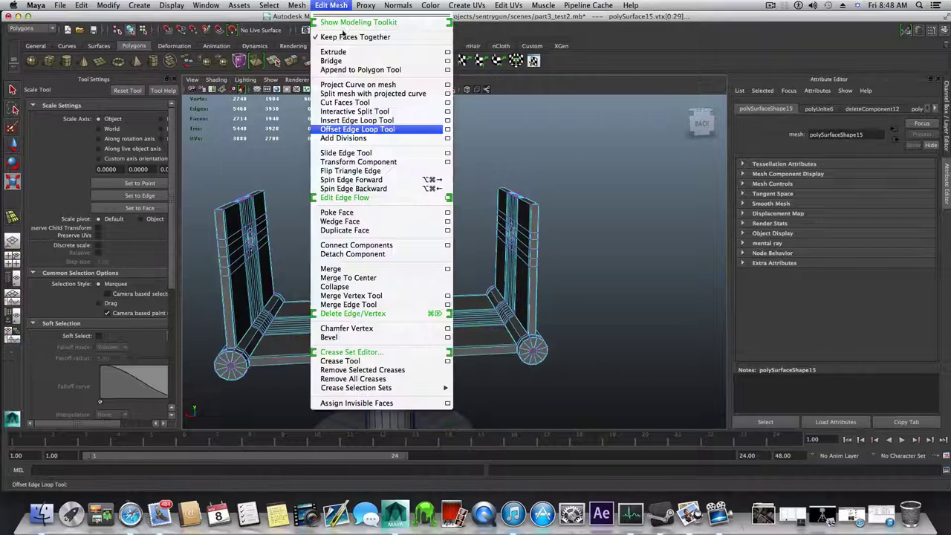
left_click(355, 271)
Turn on the smooth mesh preview for the merged bracket in shaded display and examine its side plate and hole.
left_click_drag(339, 255, 543, 312, "alt")
key("F8")
key("4")
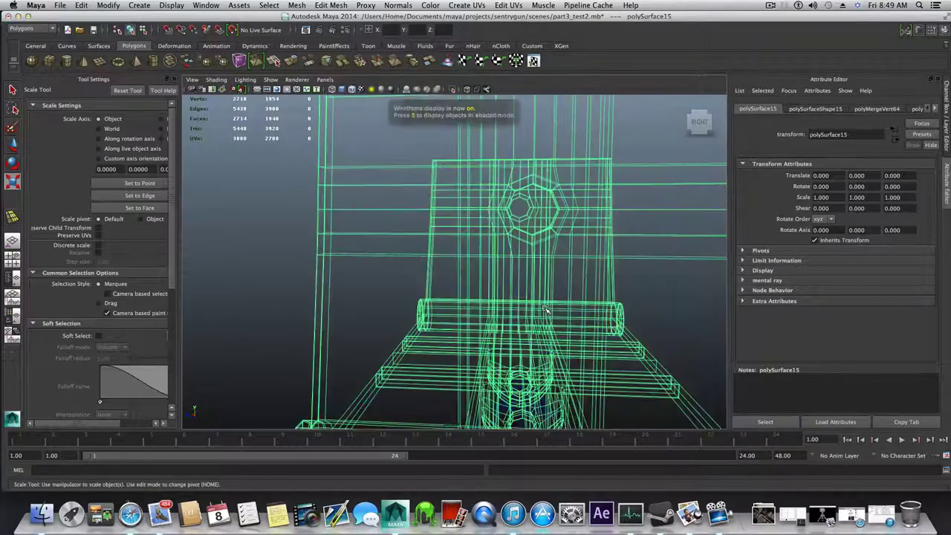
key("f")
key("5")
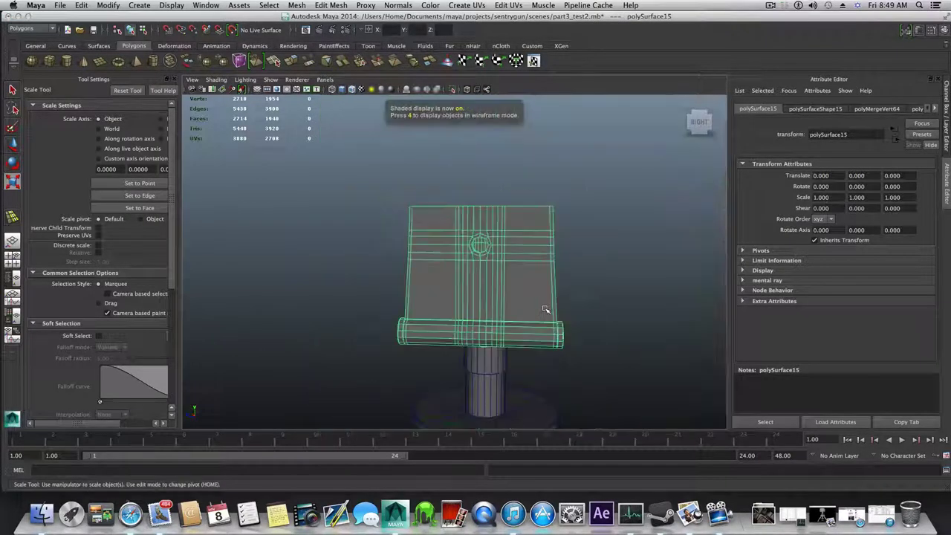
key("3")
left_click(603, 284)
scroll(613, 280, "down", 6)
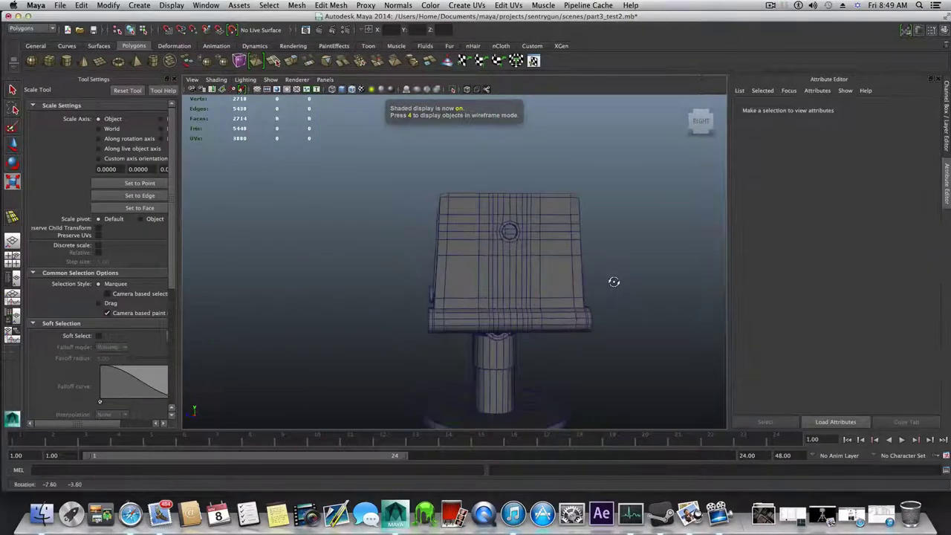
left_click_drag(531, 283, 529, 278, "alt")
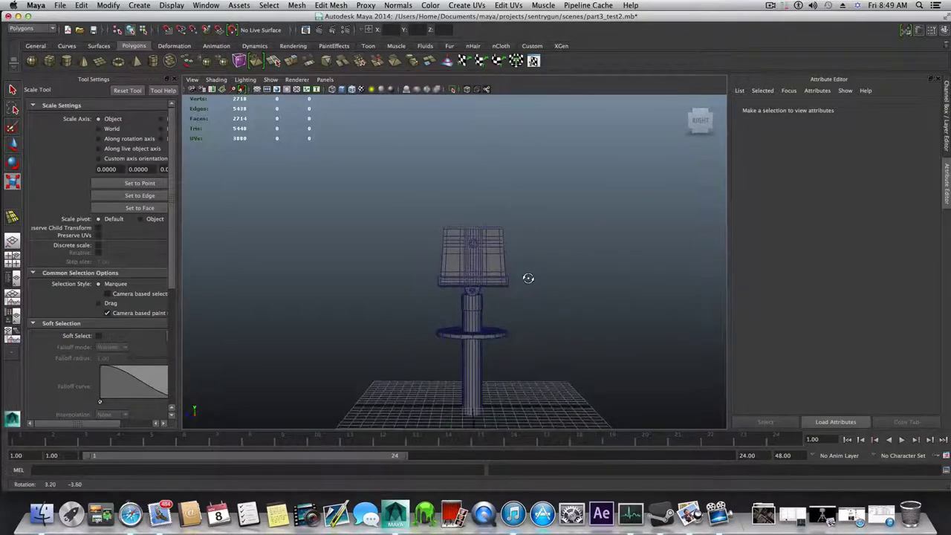
right_click_drag(508, 285, 605, 327, "alt")
middle_click_drag(604, 327, 586, 339, "alt")
left_click_drag(586, 340, 548, 299, "alt")
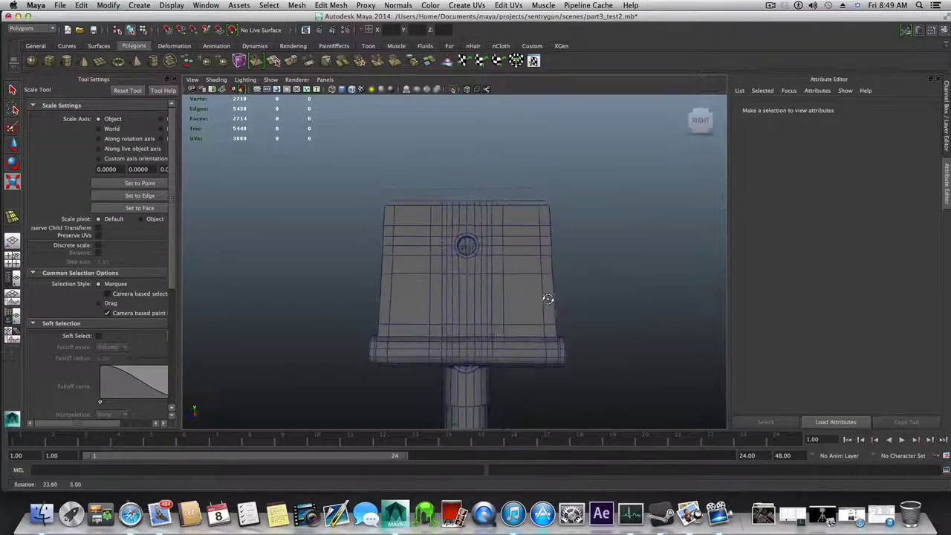
scroll(547, 298, "down", 5)
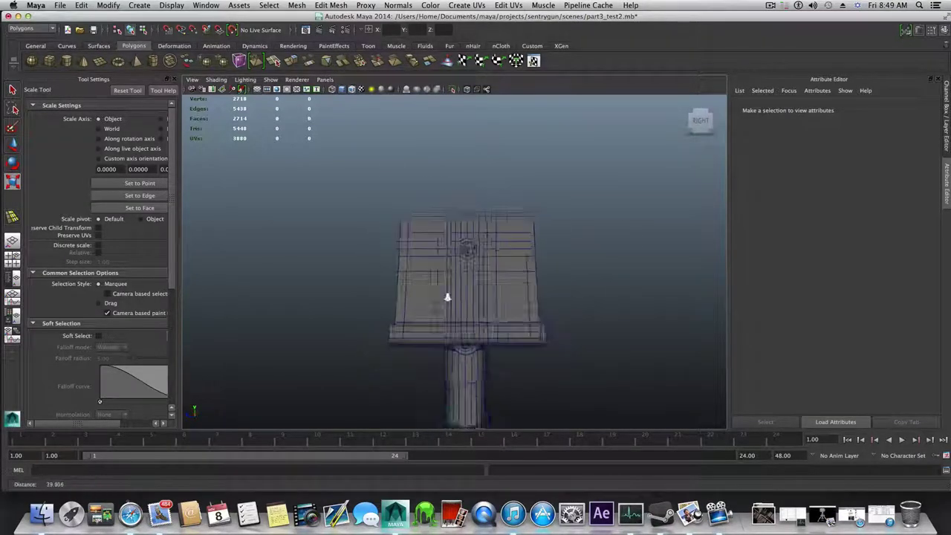
Select the vertices of both upright plates above the hinge cylinders and move them upward to make the plates taller.
right_click(467, 247)
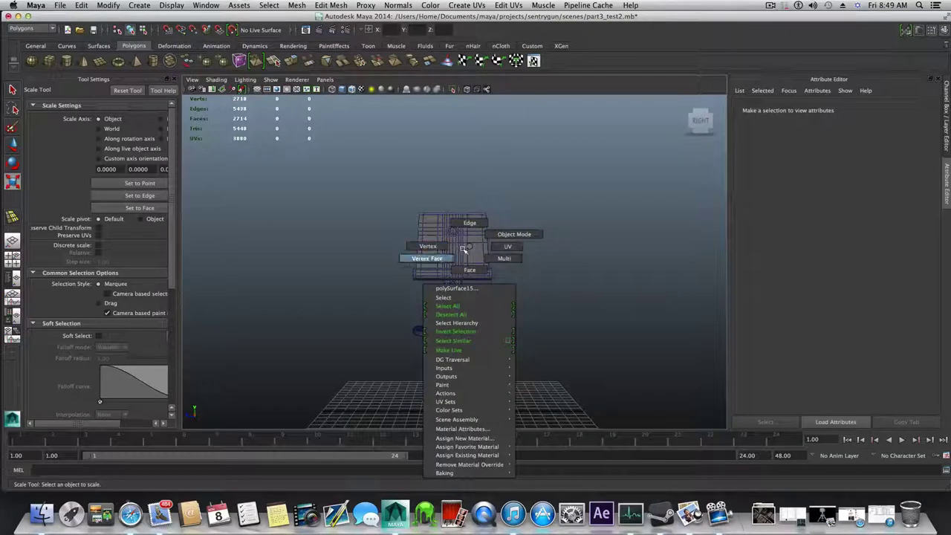
right_click_drag(468, 246, 429, 250)
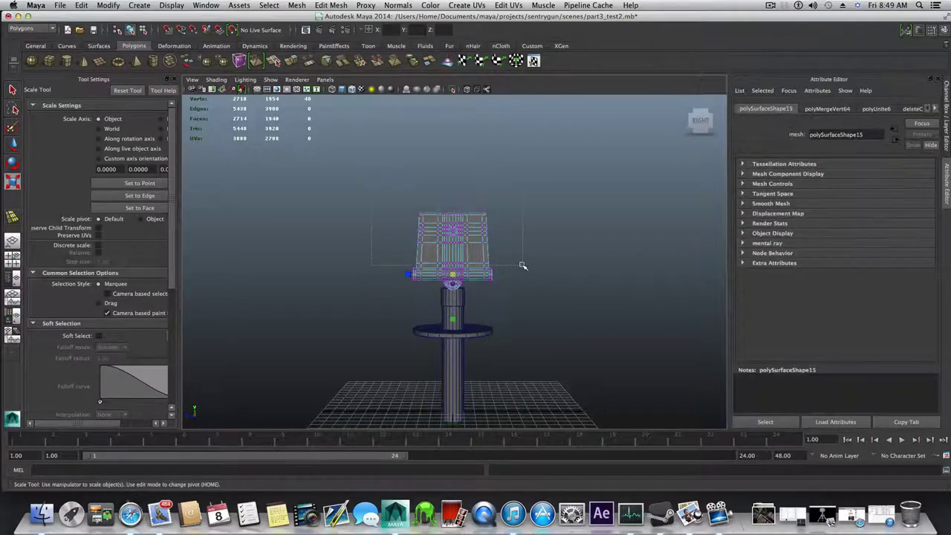
left_click_drag(505, 282, 469, 279, "alt")
scroll(520, 297, "up", 5)
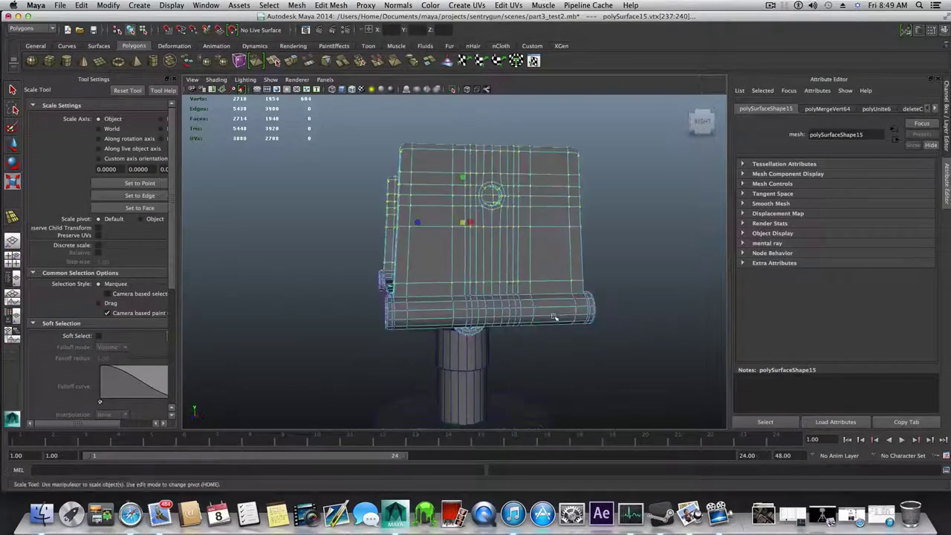
left_click_drag(557, 318, 531, 320, "alt")
key("w")
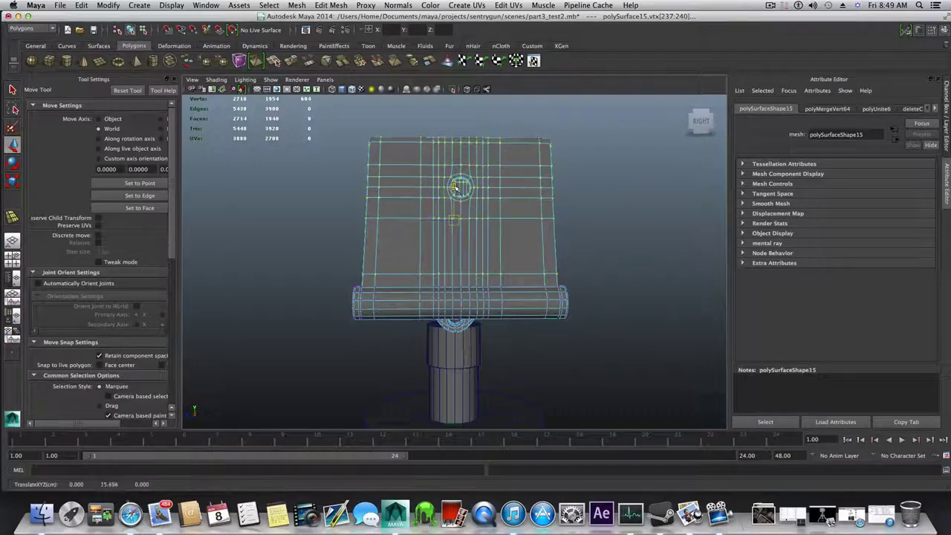
left_click_drag(456, 187, 456, 178)
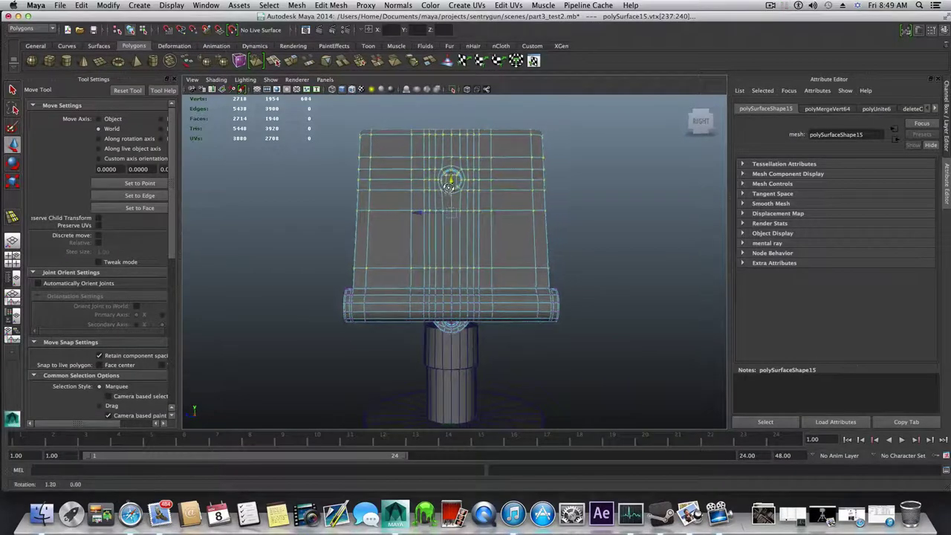
left_click_drag(429, 229, 452, 226, "alt")
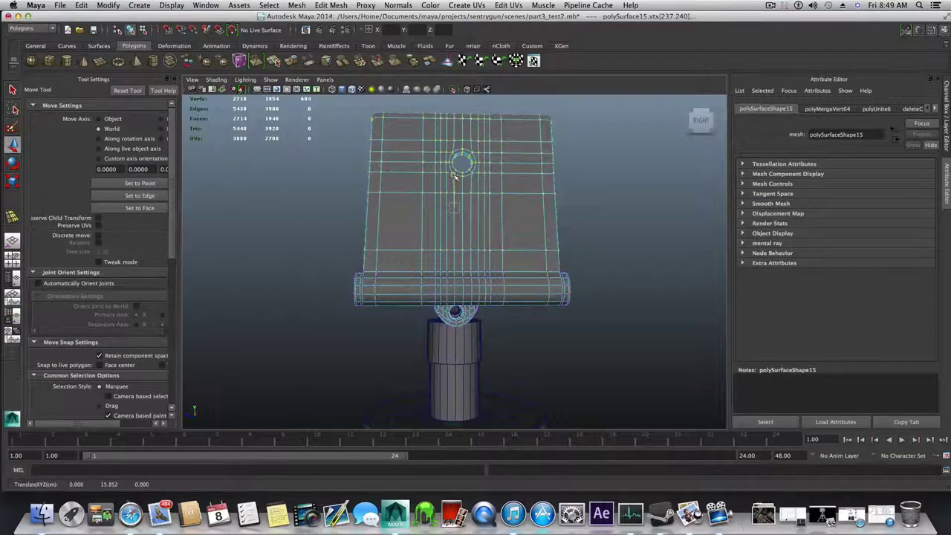
left_click_drag(454, 175, 328, 257, "alt")
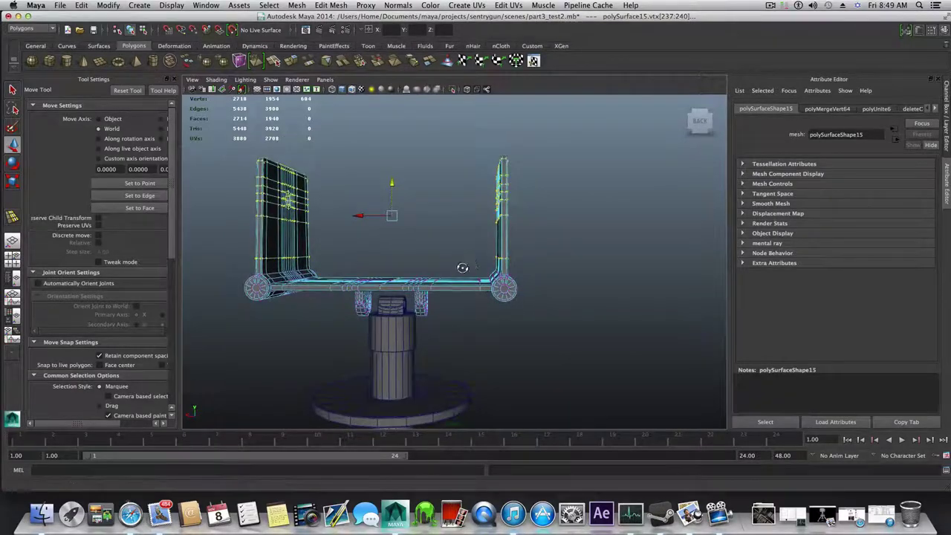
Select the vertices of the two mounting lugs under the crossbar, and switch the bracket back to object selection.
left_click_drag(462, 268, 537, 317, "alt")
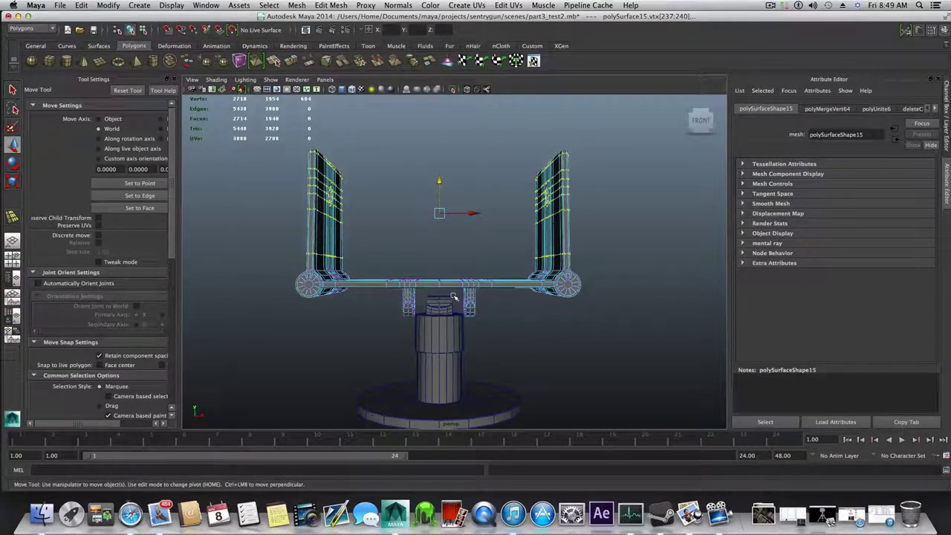
left_click_drag(465, 293, 441, 304, "alt")
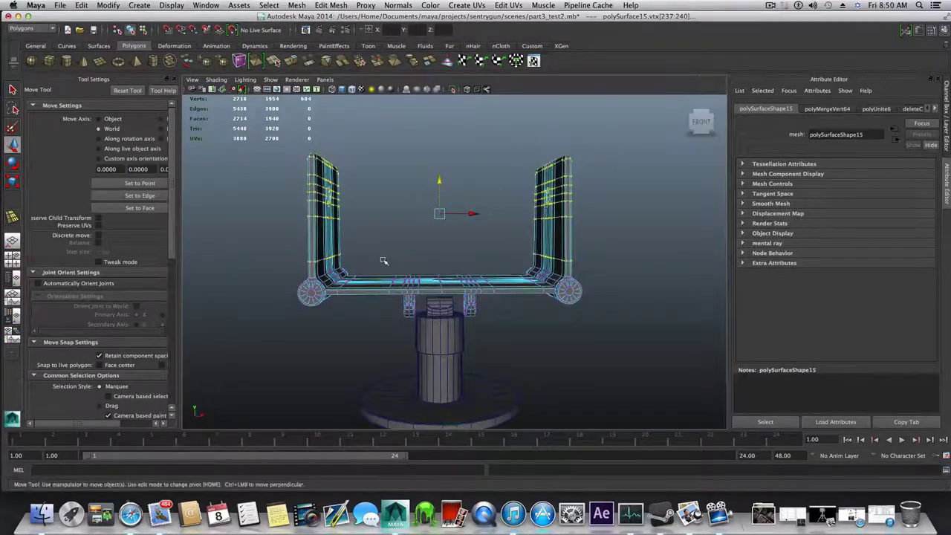
left_click_drag(479, 319, 493, 333, "alt")
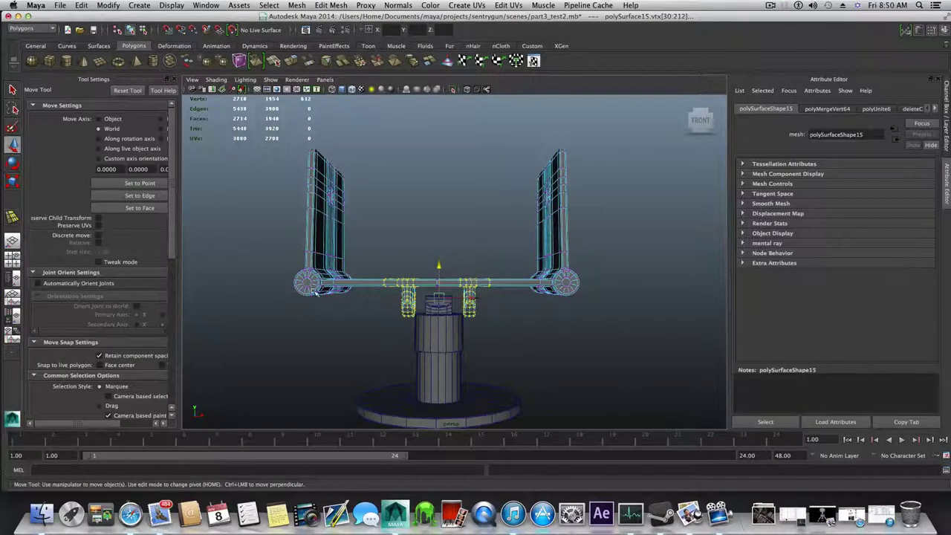
key("F8")
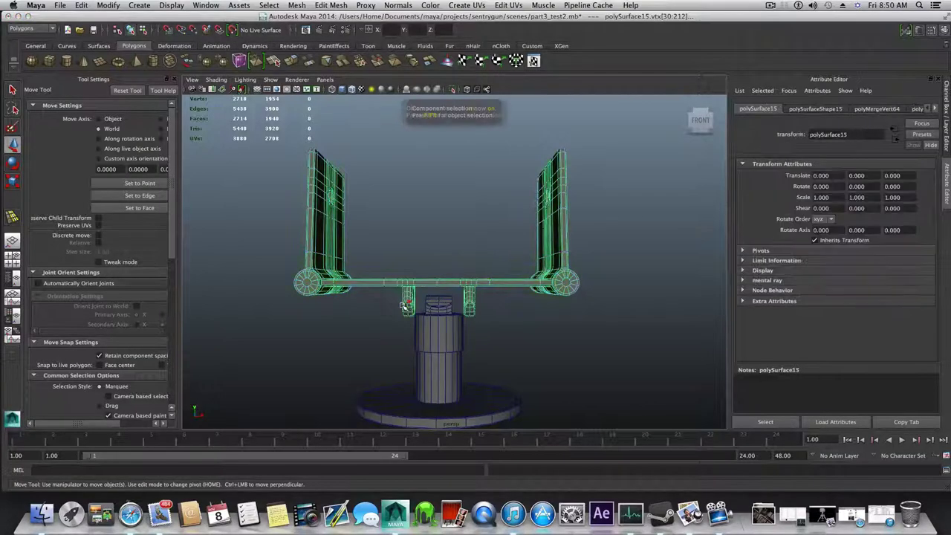
Examine the taller bracket mainly from the front, comparing its width and plate height with the stand's column and disc.
left_click_drag(401, 304, 450, 307, "alt")
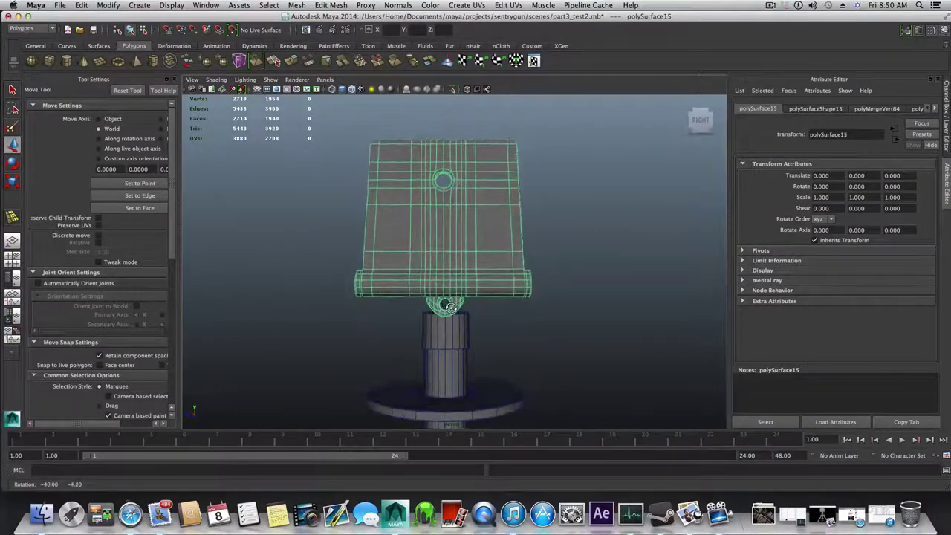
middle_click_drag(472, 314, 464, 313, "alt")
left_click_drag(482, 317, 537, 312, "alt")
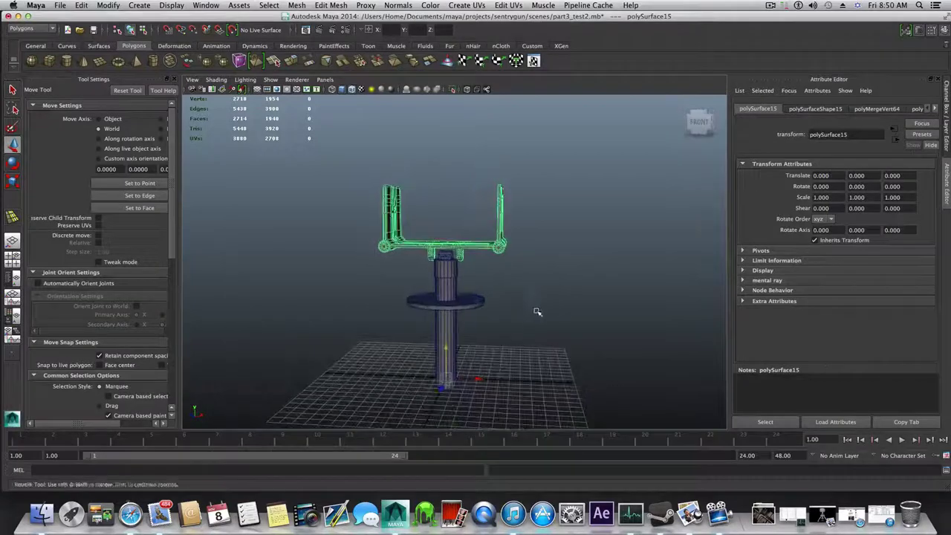
mouse_move(441, 269)
left_mouse_down("alt")
mouse_move(490, 268)
mouse_move(441, 270)
left_mouse_up("alt")
middle_click_drag(468, 292, 453, 297, "alt")
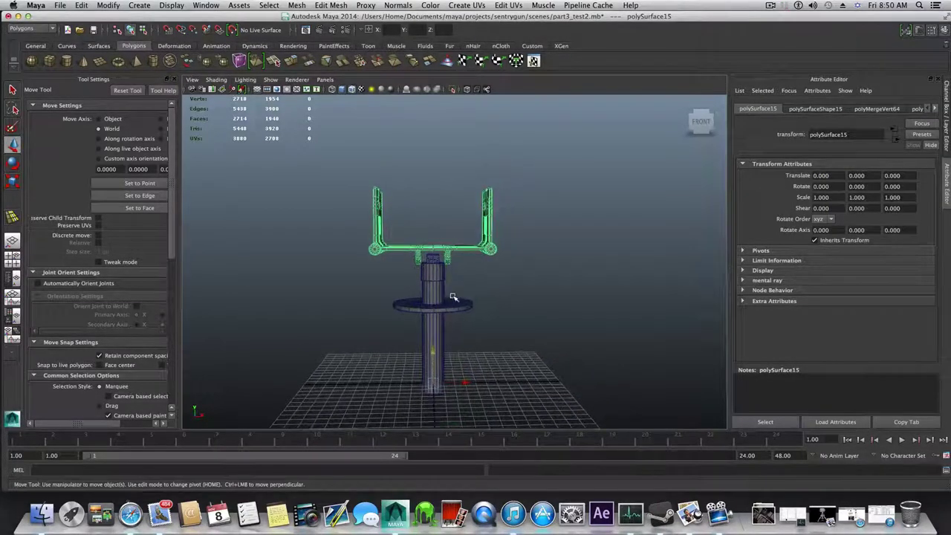
mouse_move(453, 296)
left_mouse_down("alt")
mouse_move(453, 312)
mouse_move(448, 293)
left_mouse_up("alt")
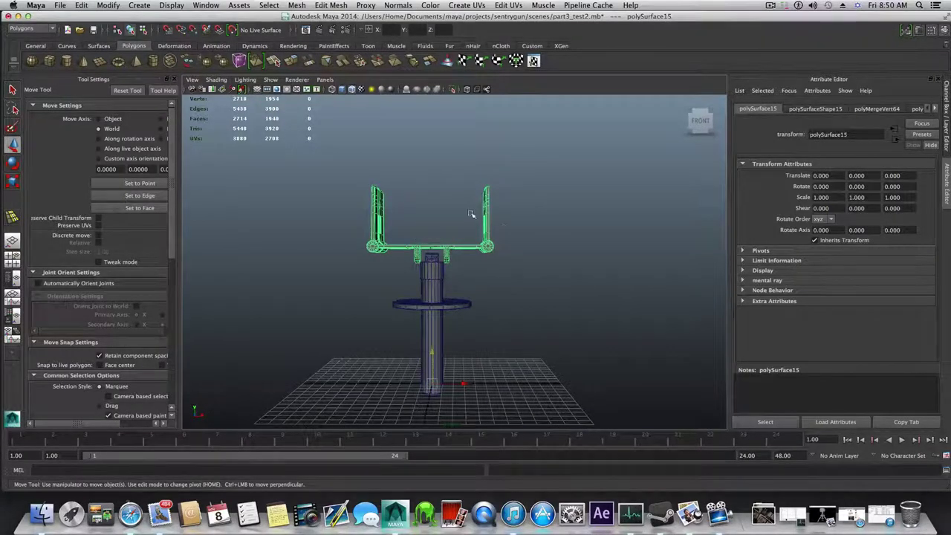
right_click_drag(424, 237, 452, 258, "alt")
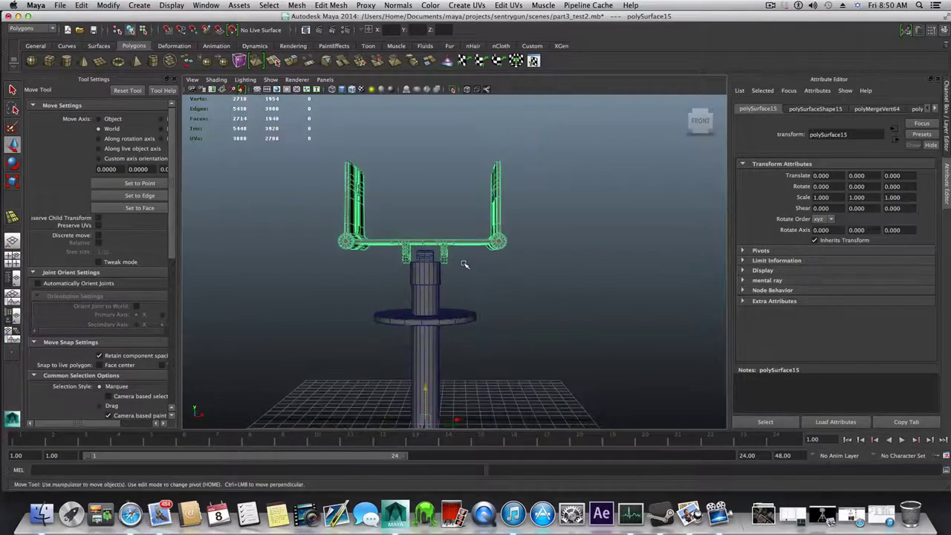
mouse_move(465, 262)
left_mouse_down("alt")
mouse_move(467, 275)
mouse_move(466, 266)
left_mouse_up("alt")
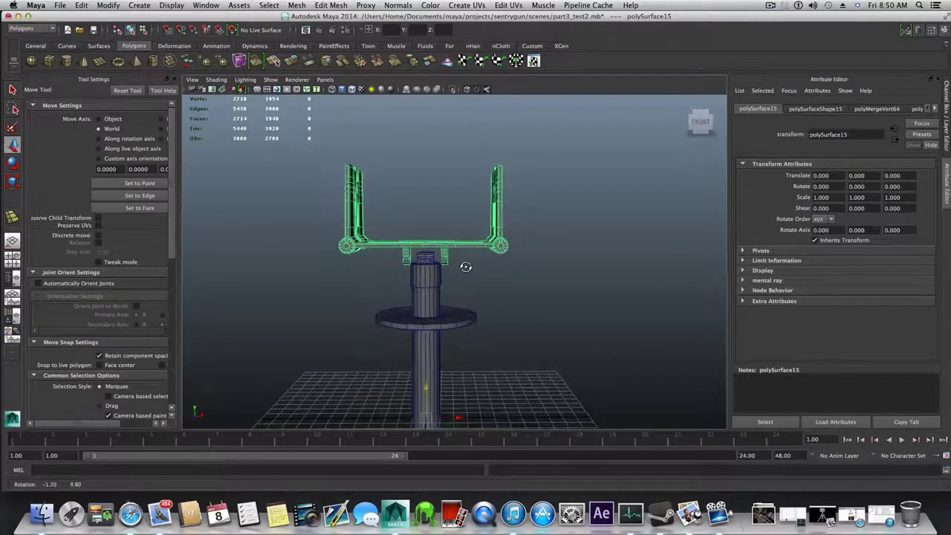
middle_click_drag(465, 266, 468, 249, "alt")
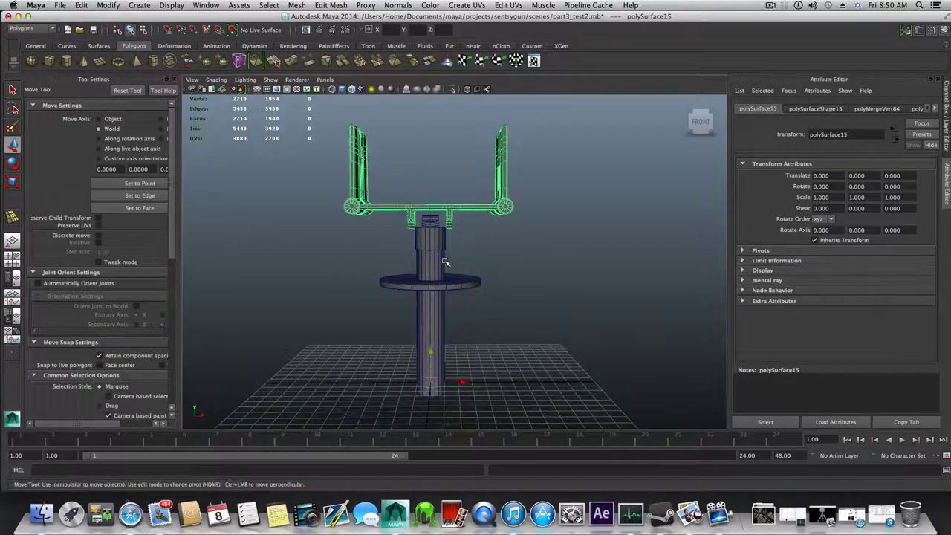
right_click_drag(445, 261, 567, 295, "alt")
mouse_move(502, 255)
middle_mouse_down("alt")
mouse_move(525, 324)
mouse_move(491, 297)
middle_mouse_up("alt")
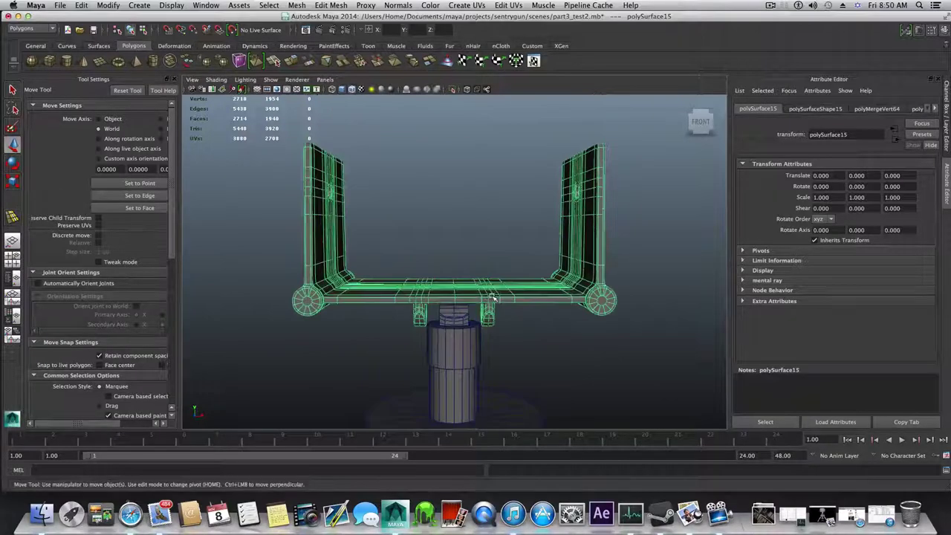
left_click_drag(479, 290, 523, 285, "alt")
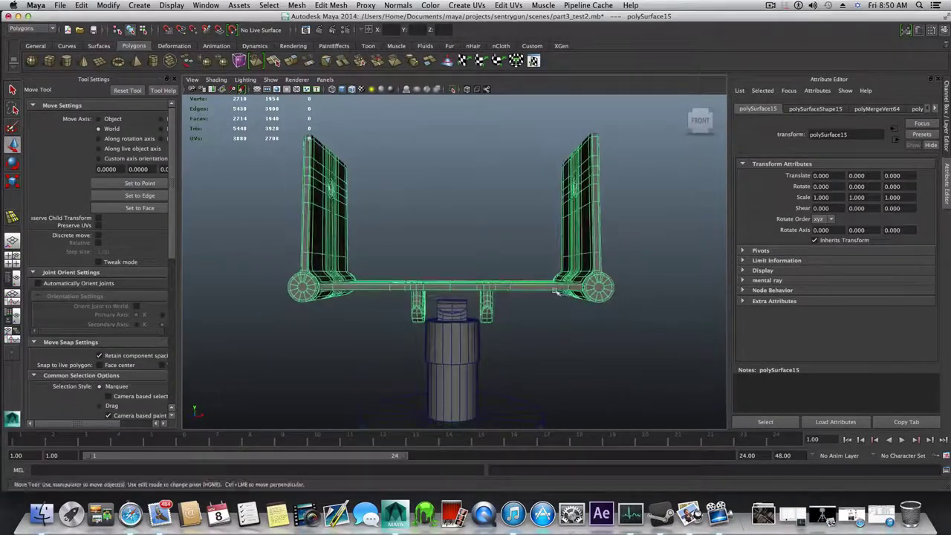
right_click_drag(560, 290, 488, 294, "alt")
left_click_drag(460, 271, 460, 240, "alt")
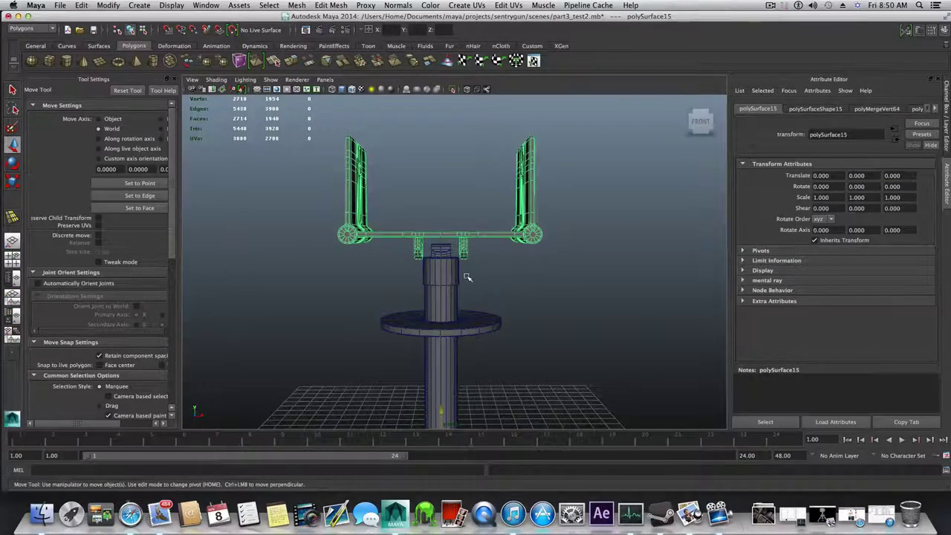
scroll(467, 277, "up", 5)
scroll(467, 277, "down", 8)
Examine the bracket's side plates from both sides and from above to judge their proportions against the whole stand.
left_click_drag(468, 277, 325, 269, "alt")
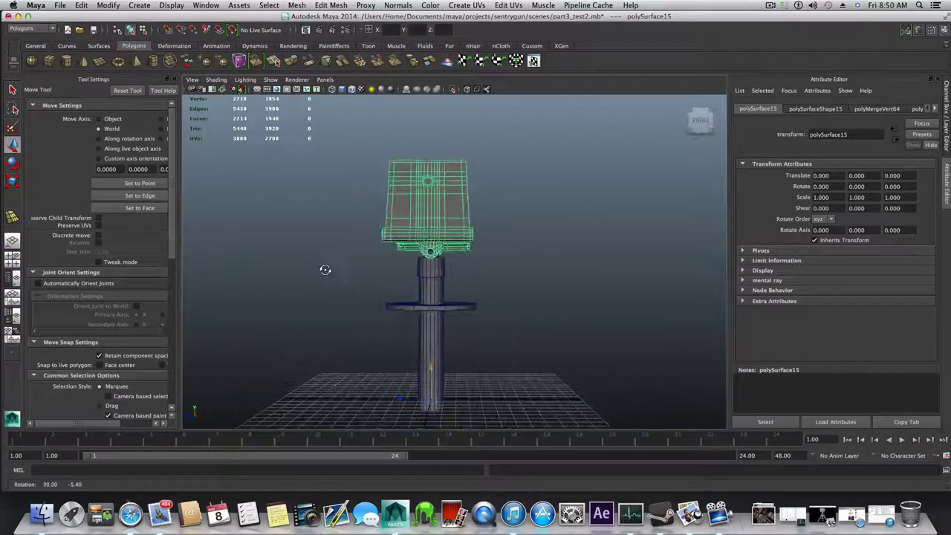
left_click_drag(425, 329, 446, 297, "alt")
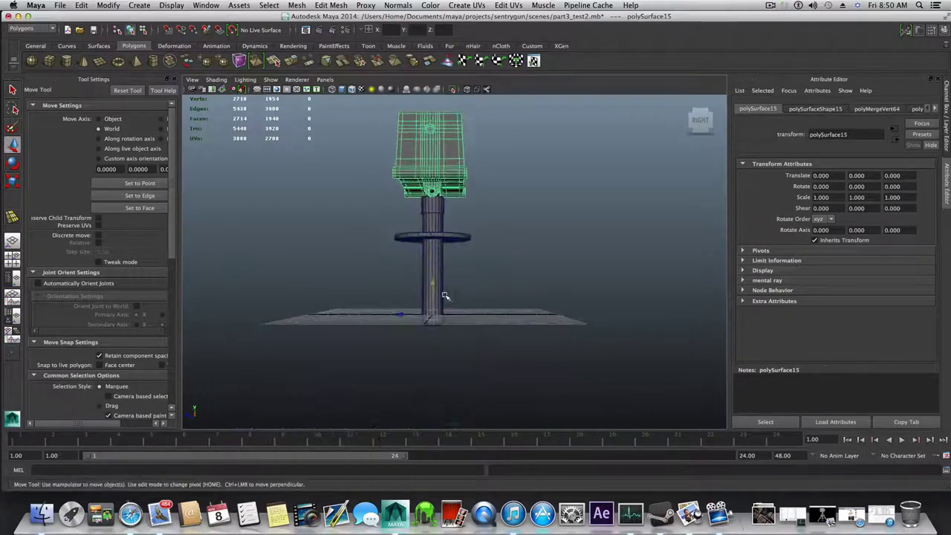
right_click(434, 283)
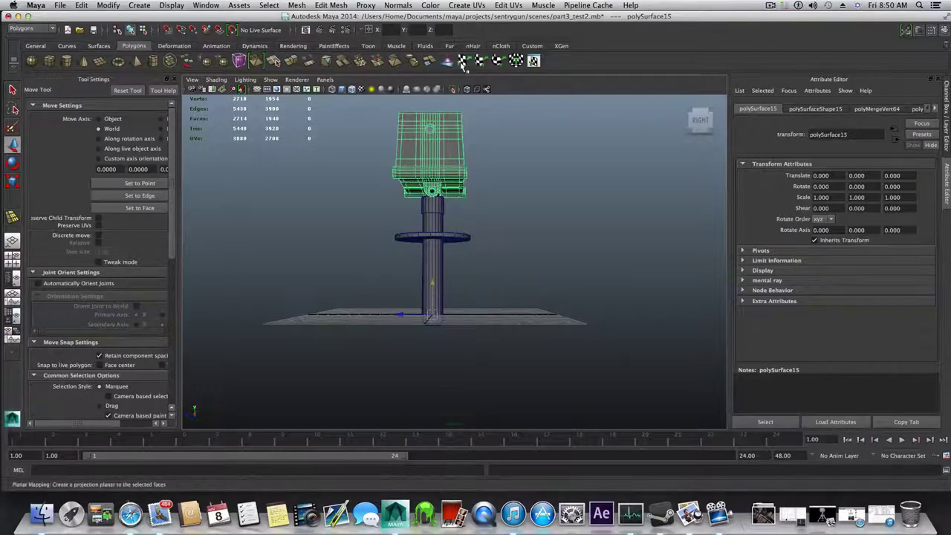
scroll(451, 217, "down", 3)
left_click_drag(450, 218, 431, 240, "alt")
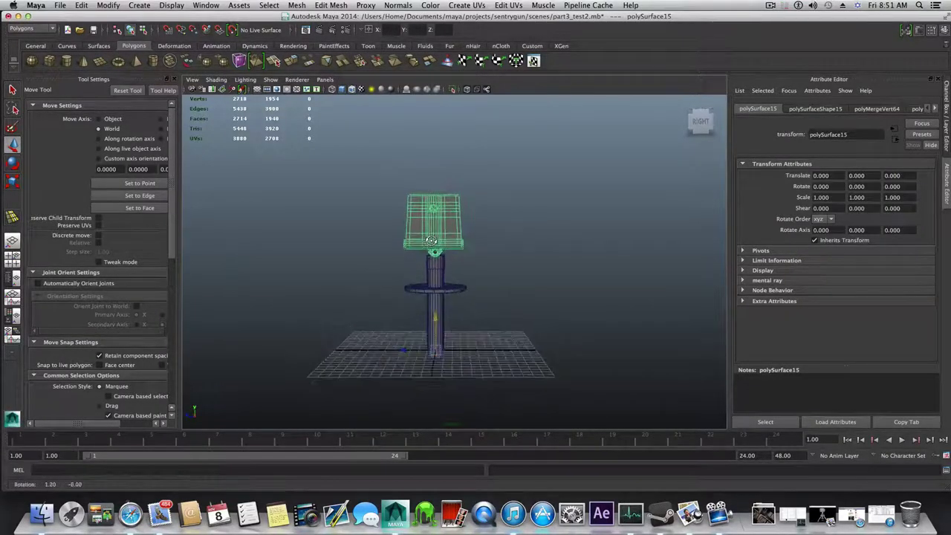
right_click_drag(431, 241, 483, 263, "alt")
middle_click_drag(482, 263, 511, 254, "alt")
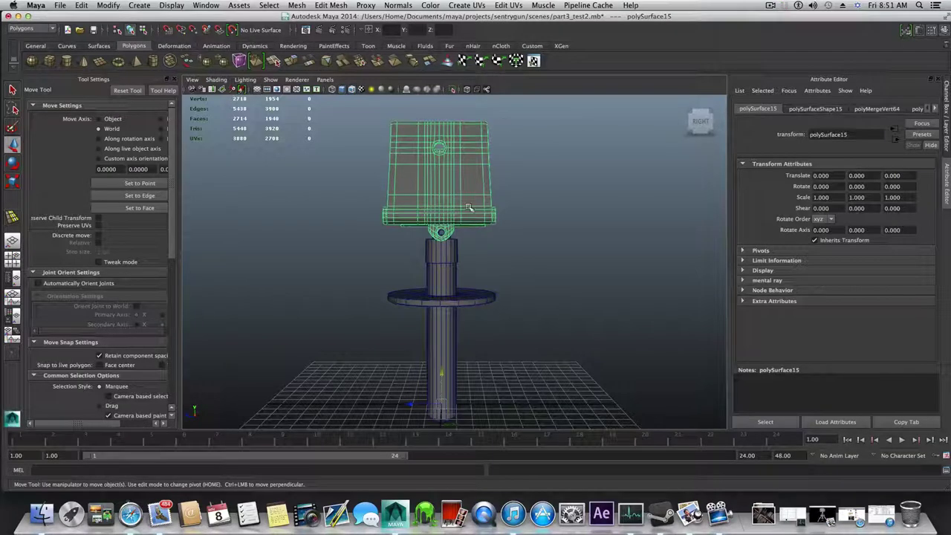
right_click_drag(478, 364, 470, 342, "alt")
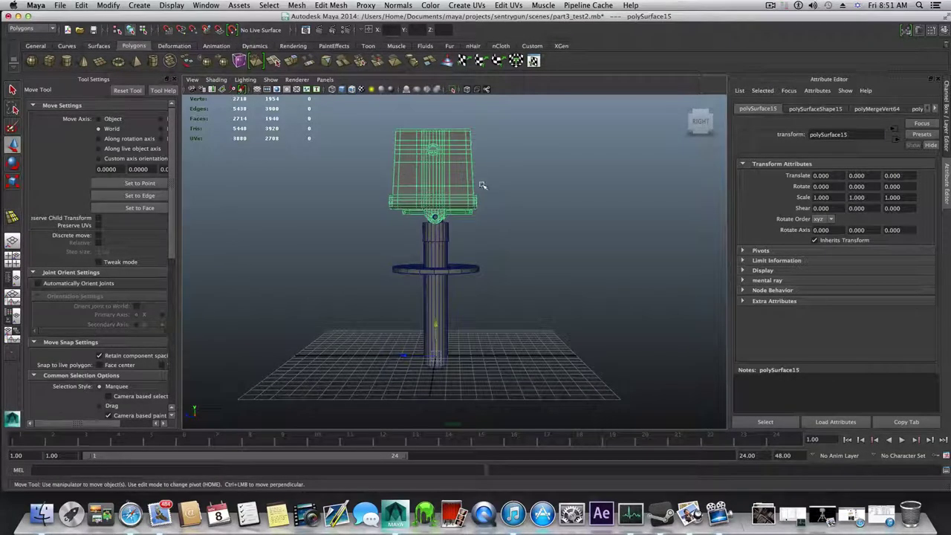
left_click_drag(461, 268, 570, 289, "alt")
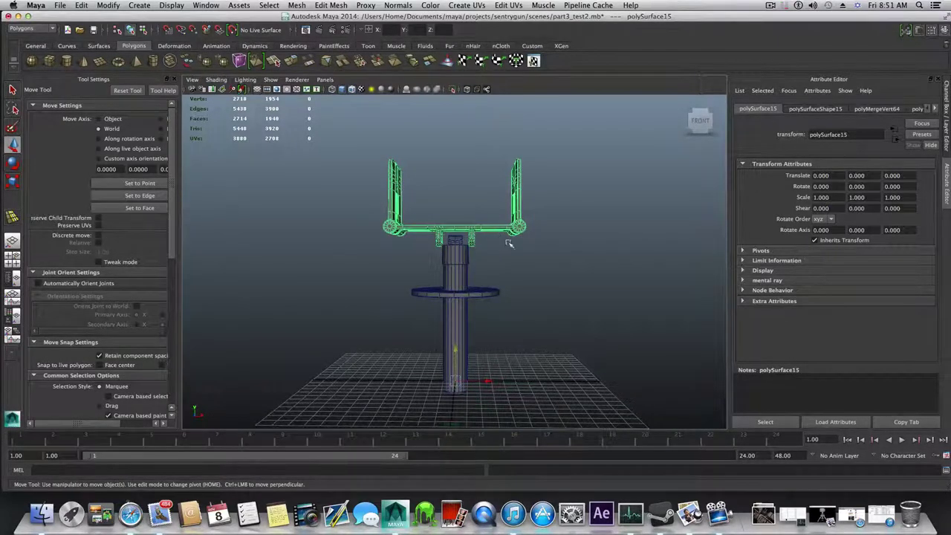
left_click_drag(509, 242, 532, 249, "alt")
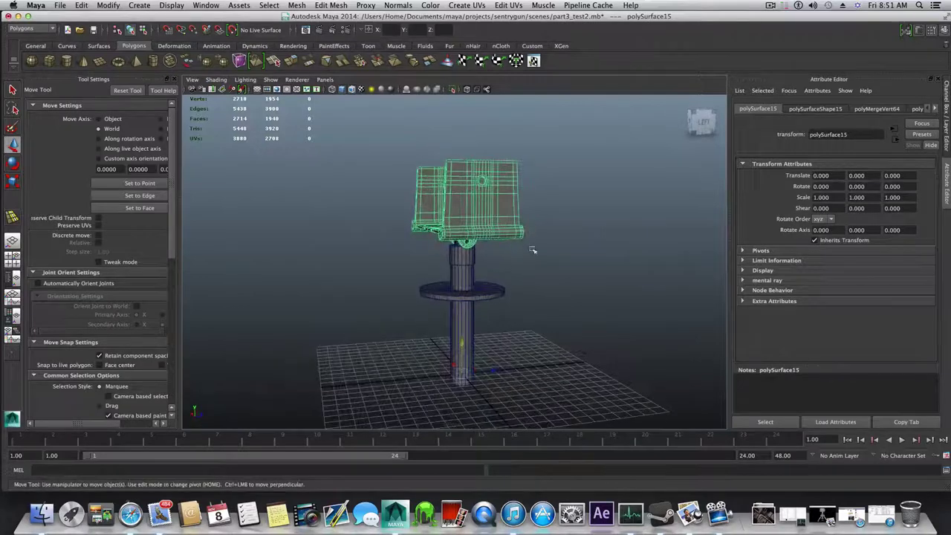
mouse_move(521, 252)
middle_mouse_down("alt")
mouse_move(483, 278)
mouse_move(441, 284)
mouse_move(458, 237)
middle_mouse_up("alt")
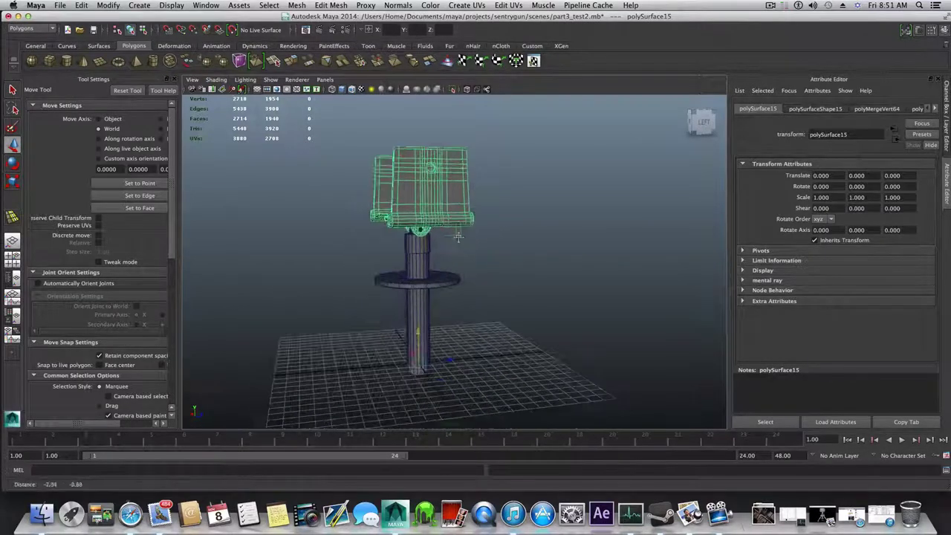
left_click_drag(458, 236, 463, 257, "alt")
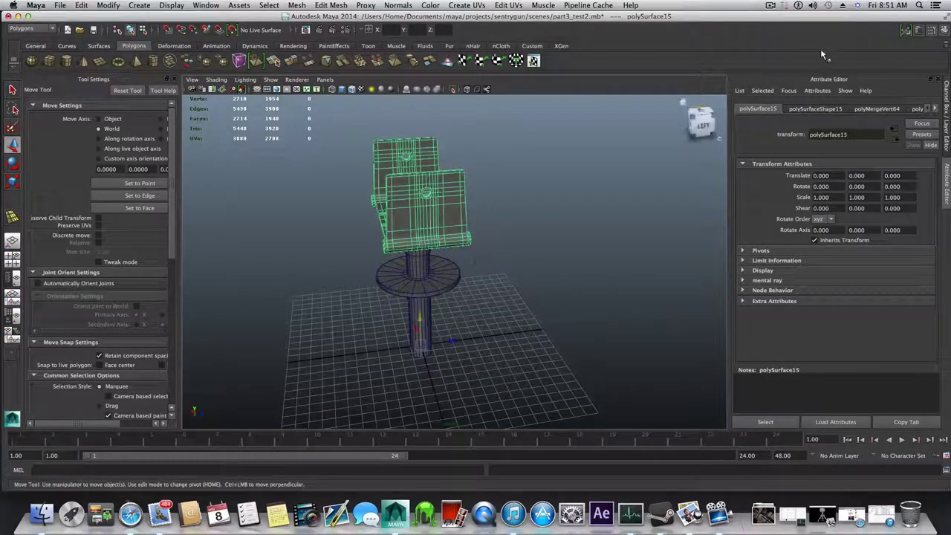